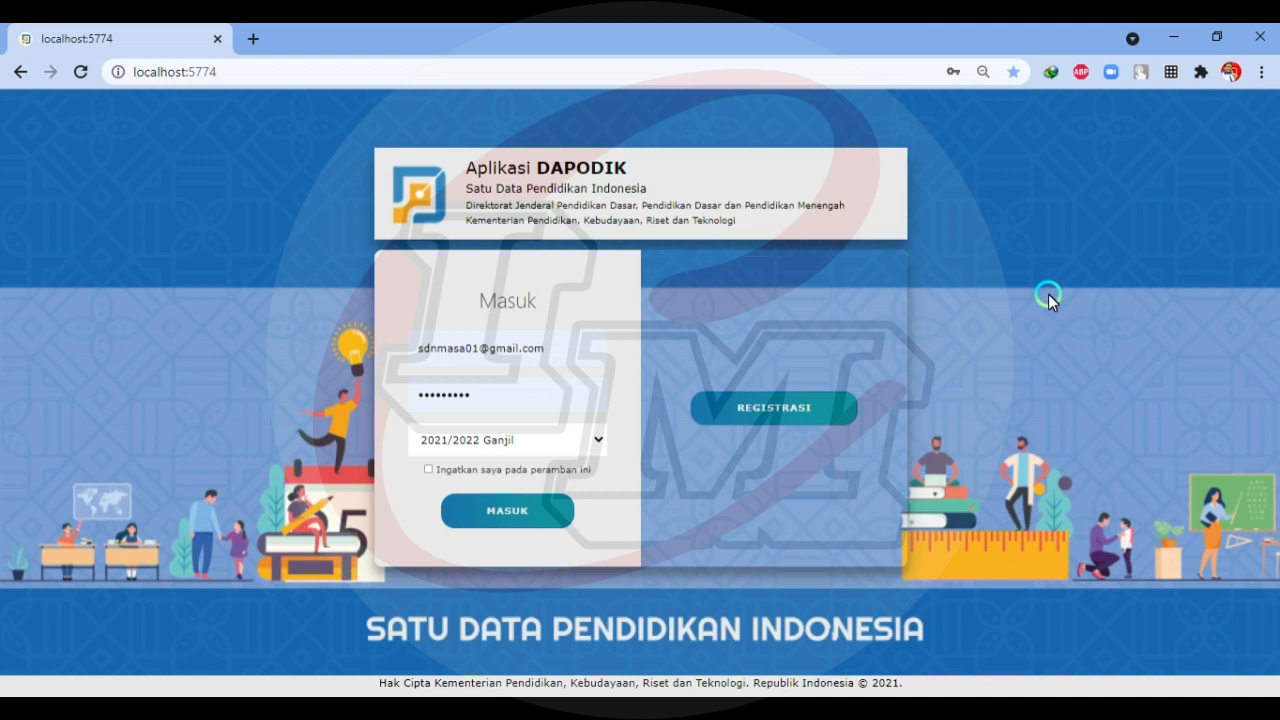
- Log in for 2021/2022 Ganjil with the Operator Sekolah role and open the Validasi Lokal page
left_click(527, 513)
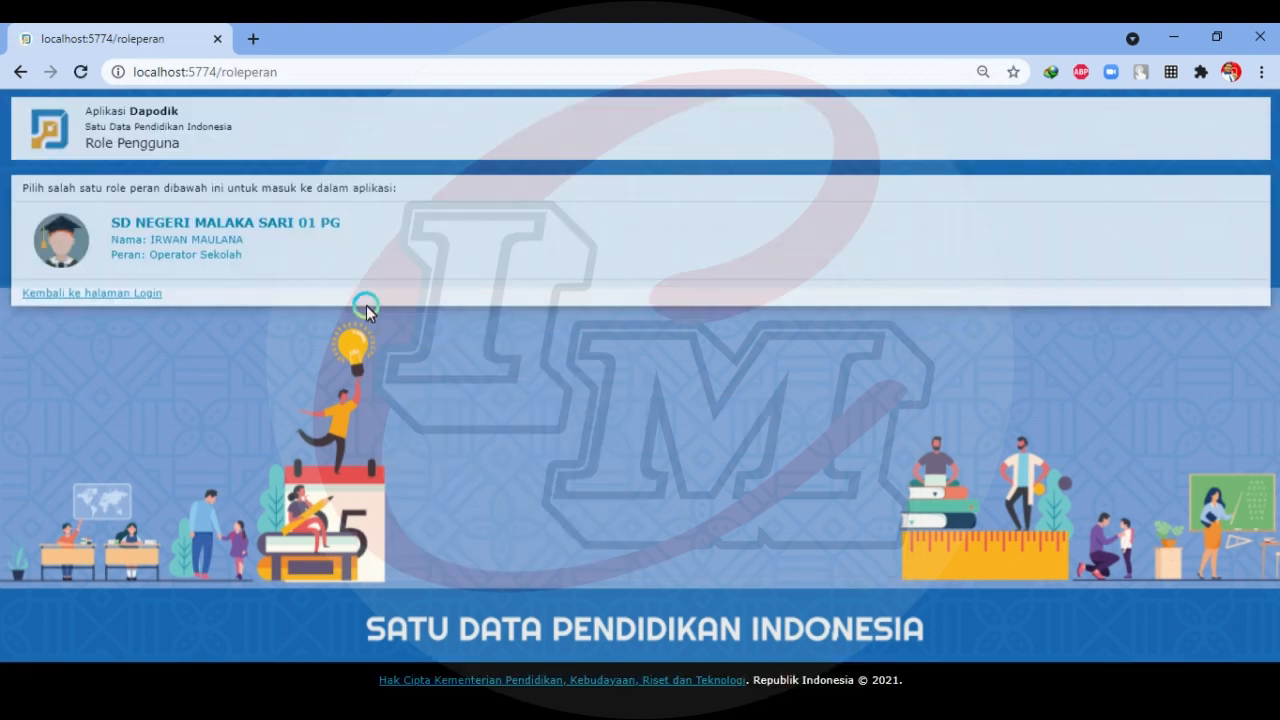
left_click(197, 238)
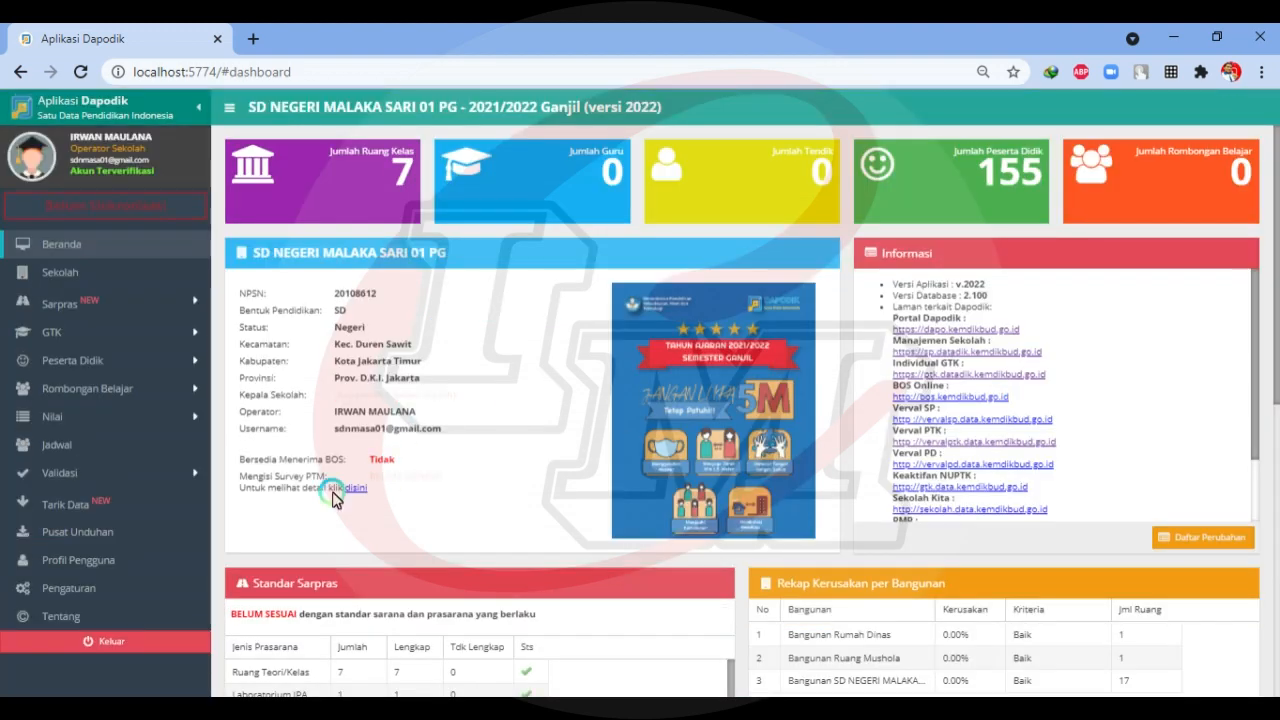
left_click(75, 474)
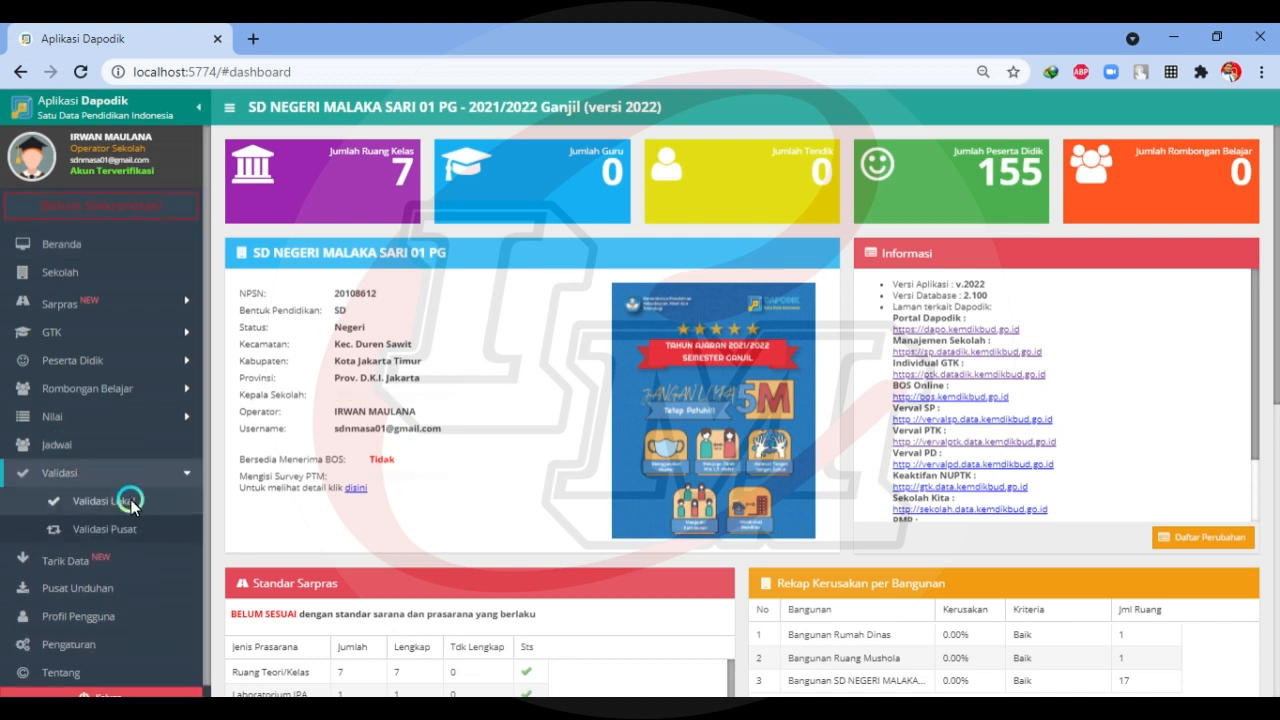
left_click(104, 501)
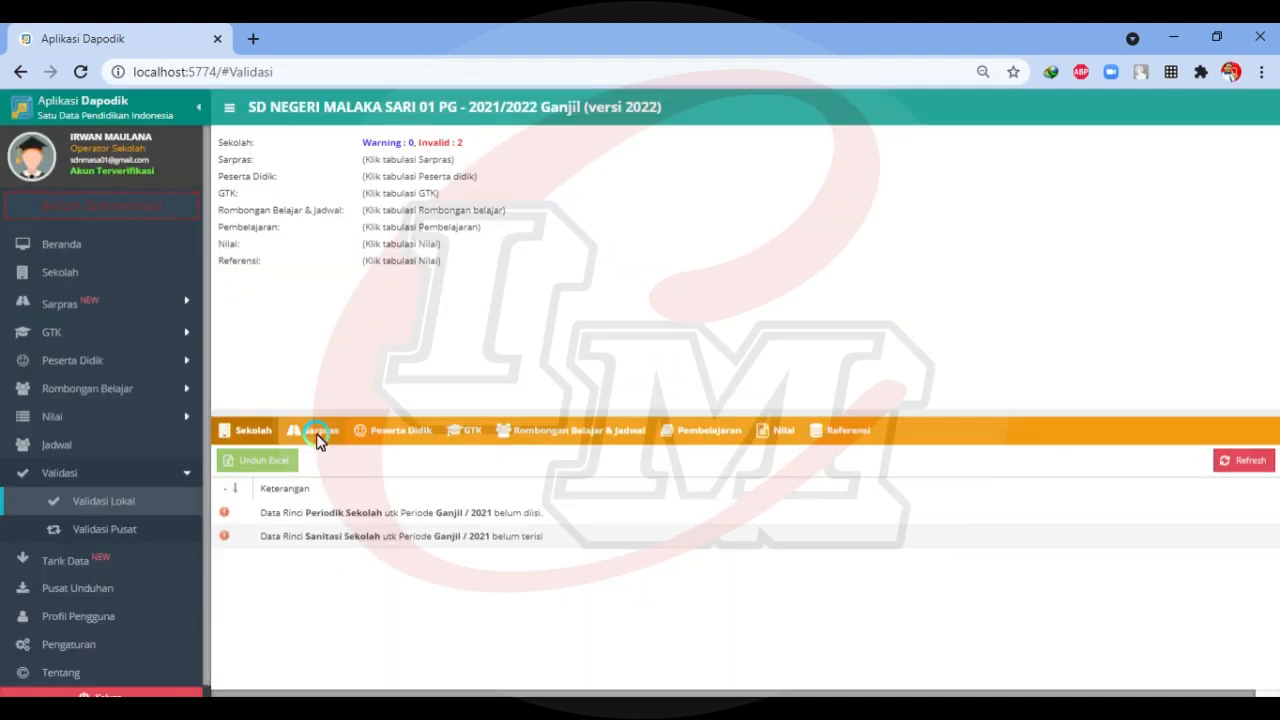
- Run local validation for Sarpras, Peserta Didik, GTK, Rombongan Belajar & Jadwal, Pembelajaran, Nilai and Referensi, and review the Sekolah findings
left_click(318, 438)
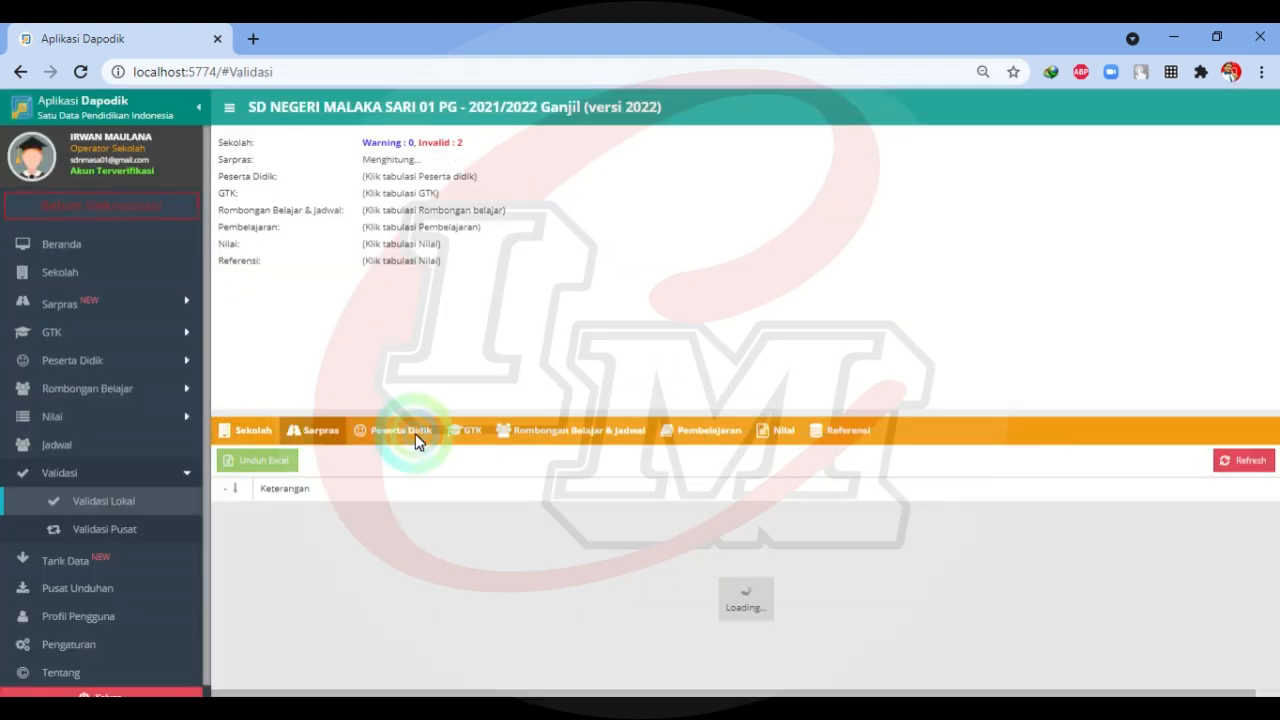
left_click(418, 438)
left_click(476, 438)
left_click(566, 440)
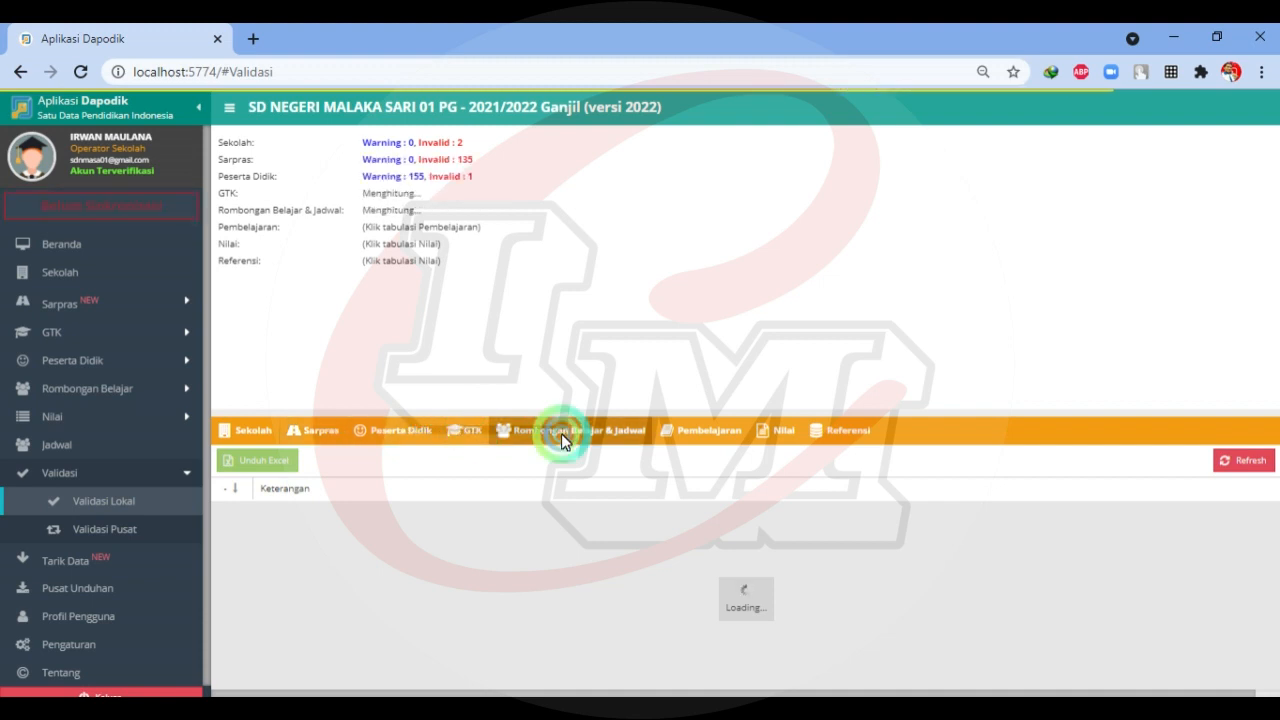
left_click(700, 442)
left_click(766, 436)
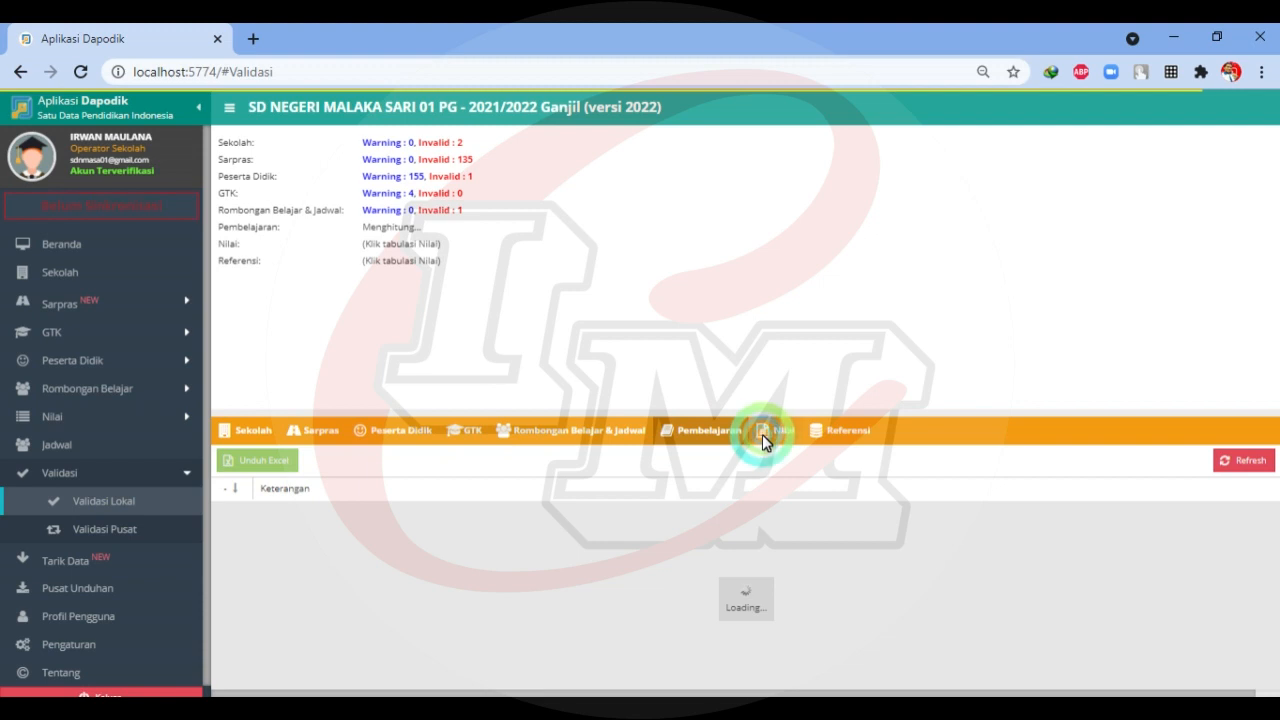
left_click(837, 437)
left_click(623, 306)
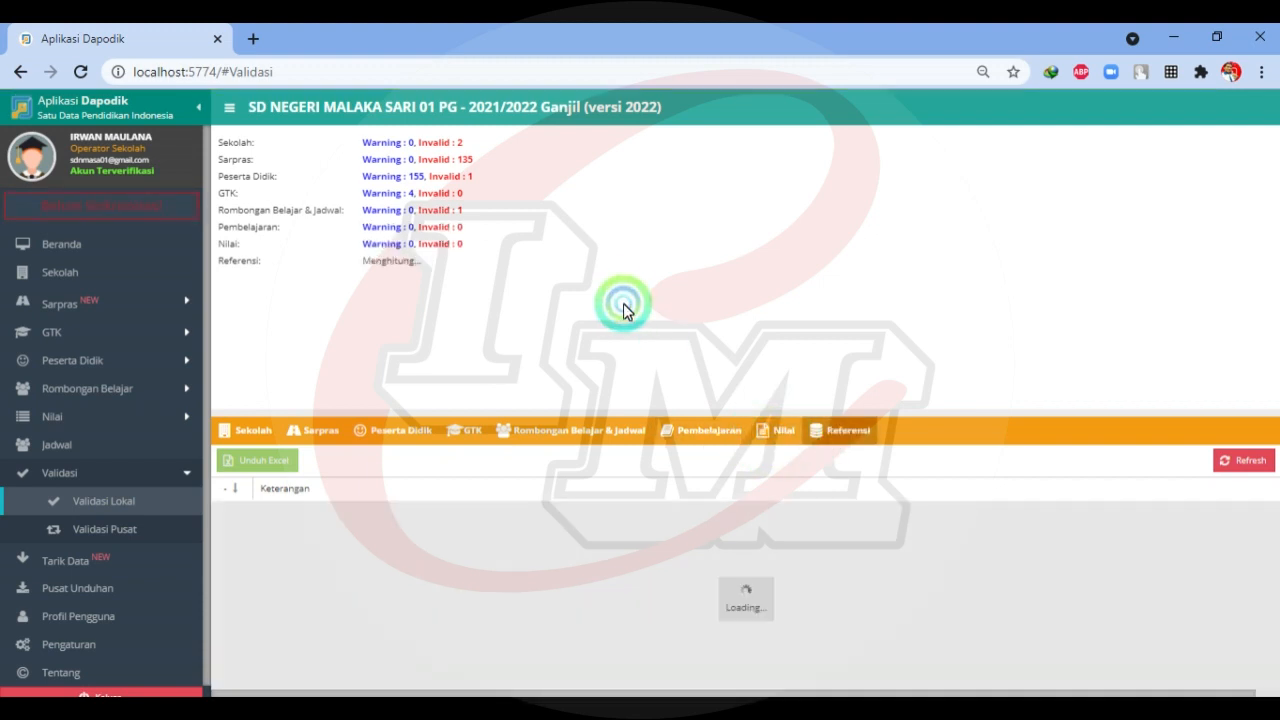
left_click(623, 304)
left_click(623, 304)
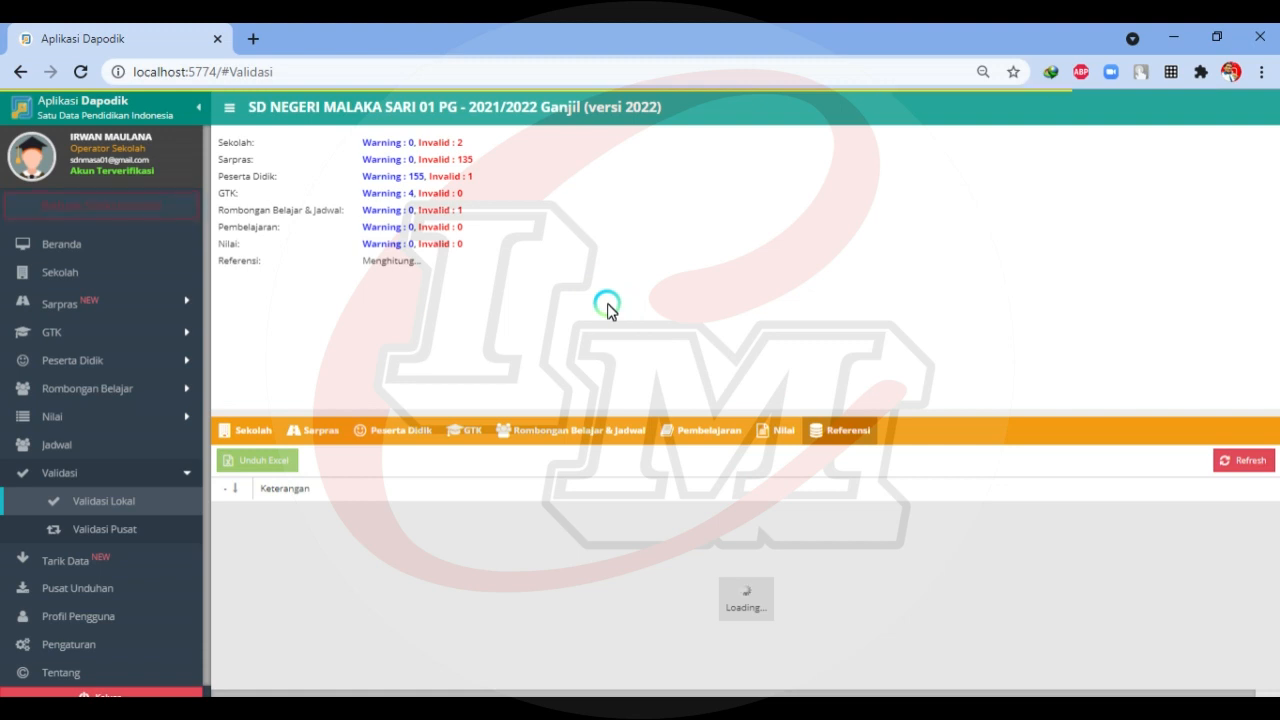
left_click(243, 432)
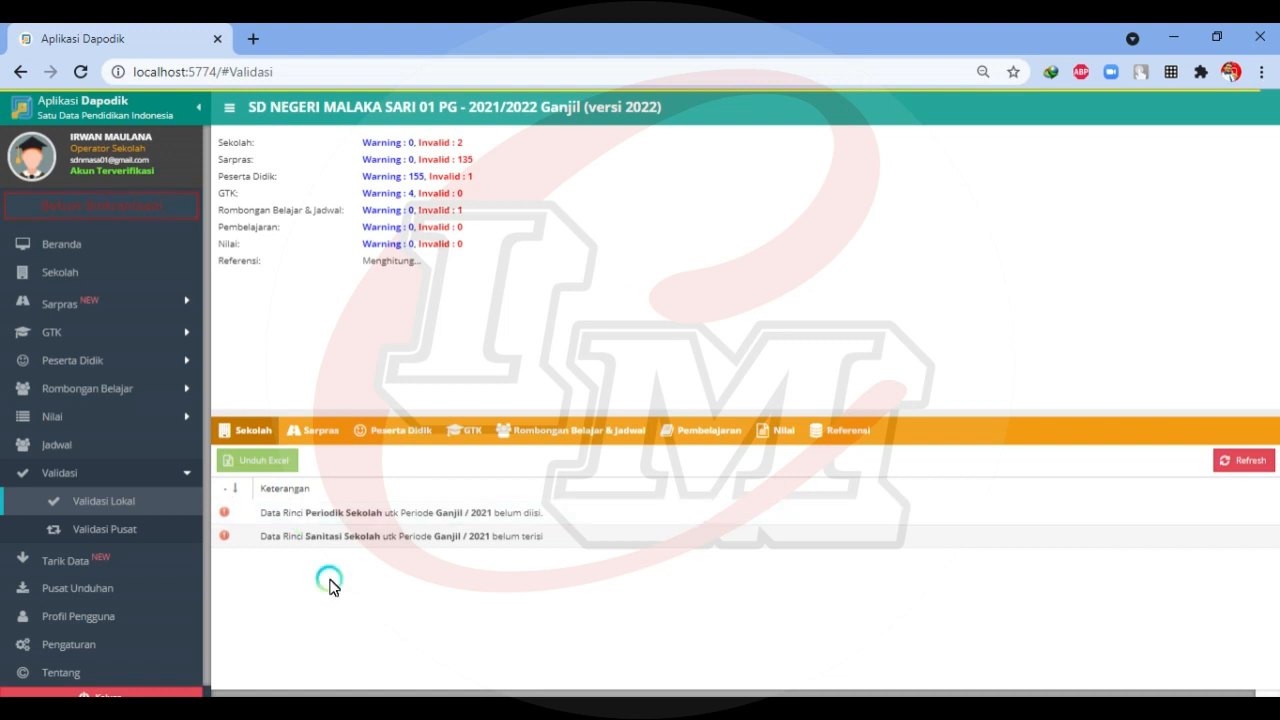
- In the school's Data Periodik for 2021/2022 Ganjil, set Waktu penyelenggaraan to Sehari Penuh/5 hari
left_click(69, 277)
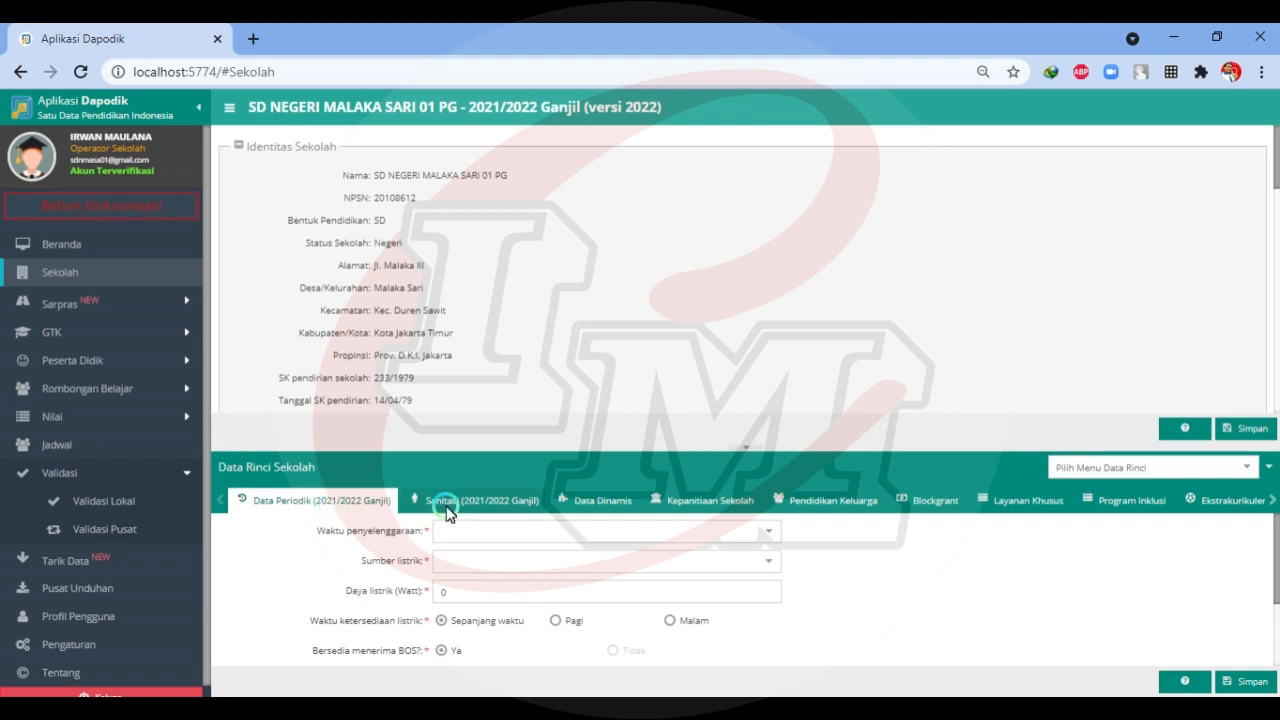
left_click(447, 505)
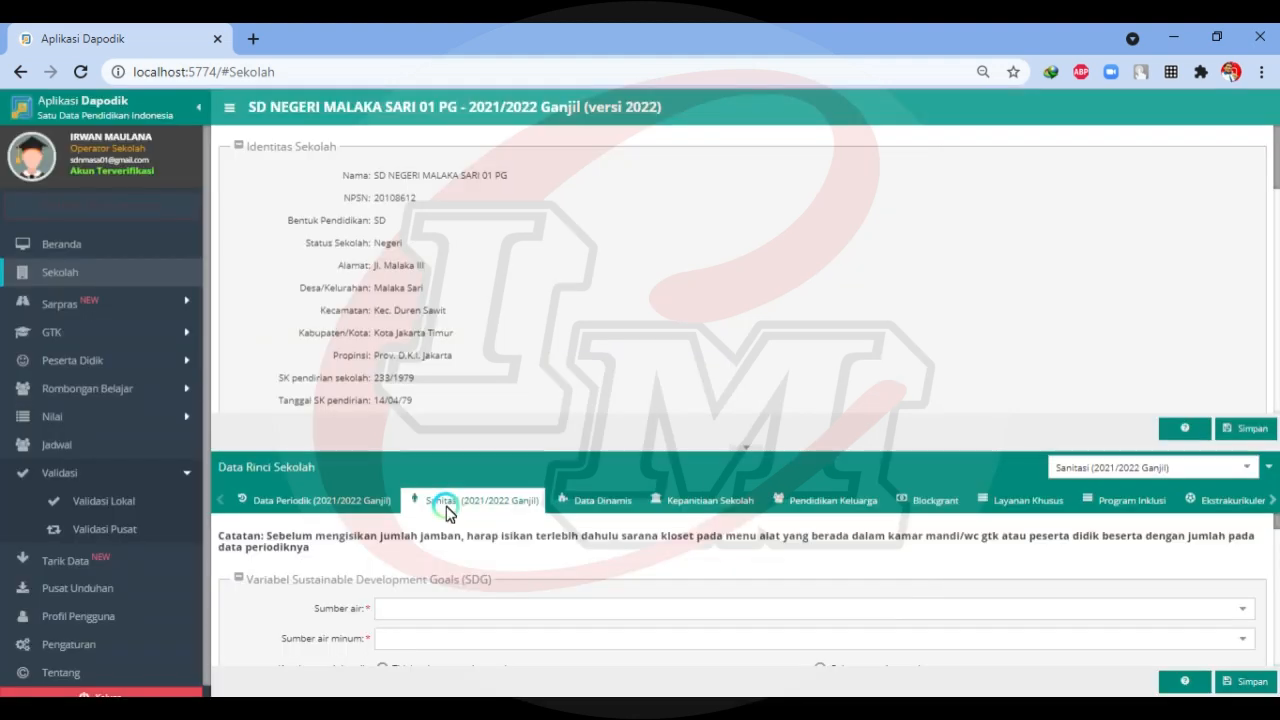
left_click(355, 510)
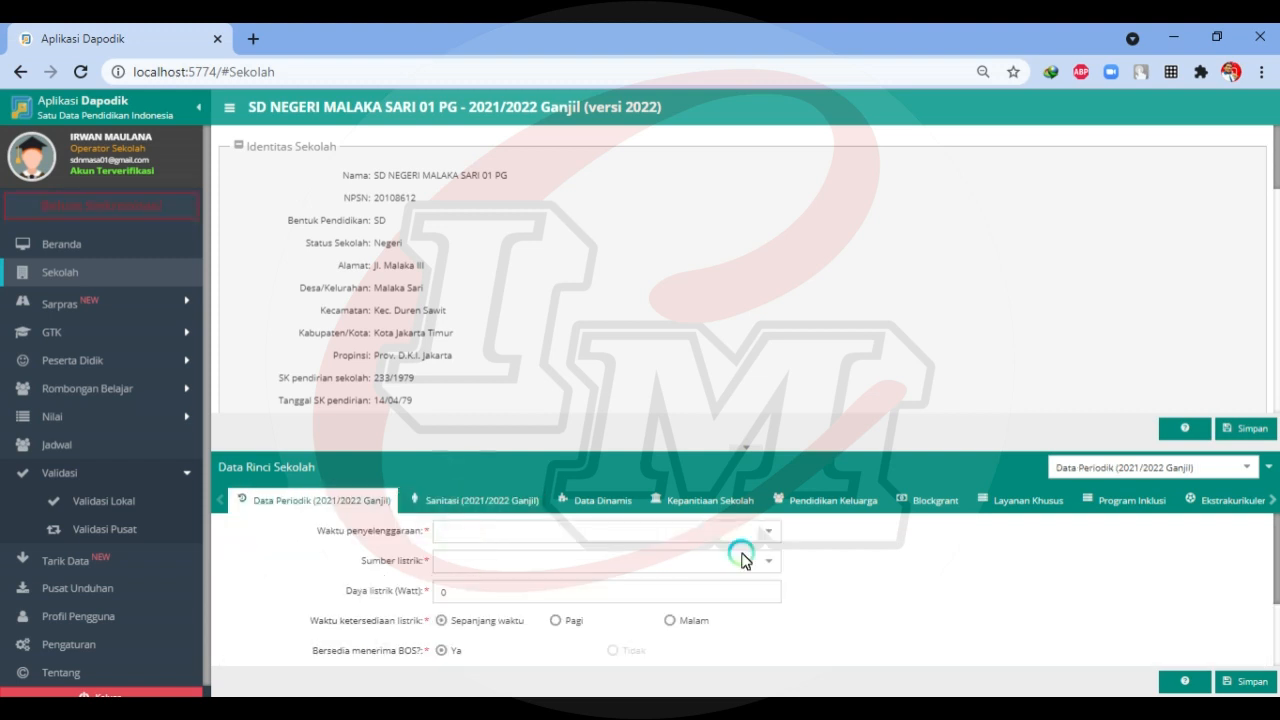
left_click(767, 536)
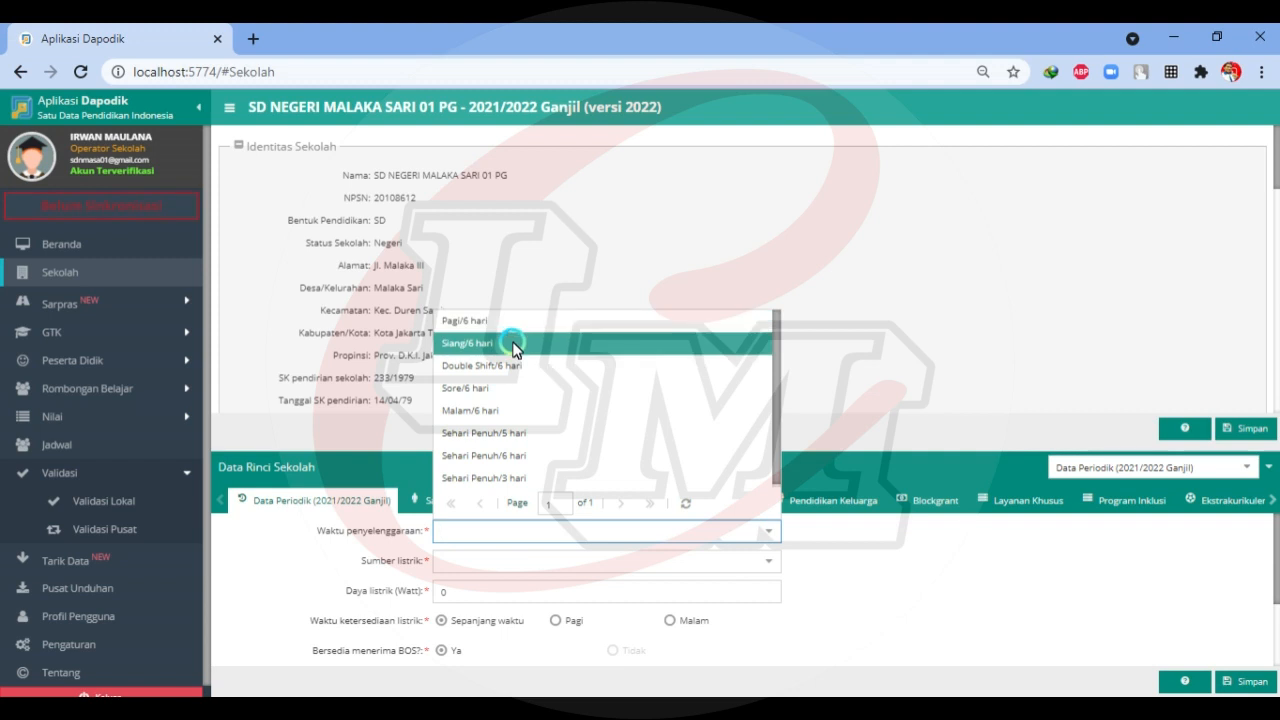
left_click(512, 436)
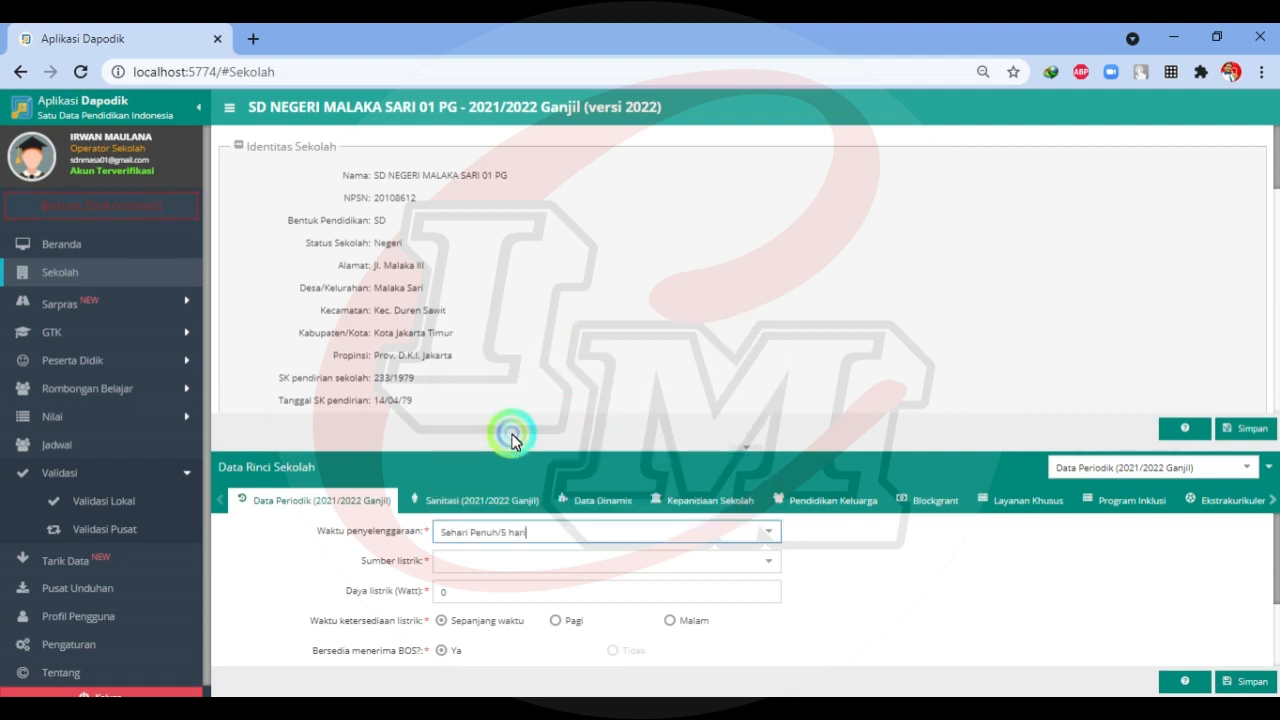
- Set the school's Sumber listrik to PLN and its Daya listrik to 7700 watts
left_click(766, 561)
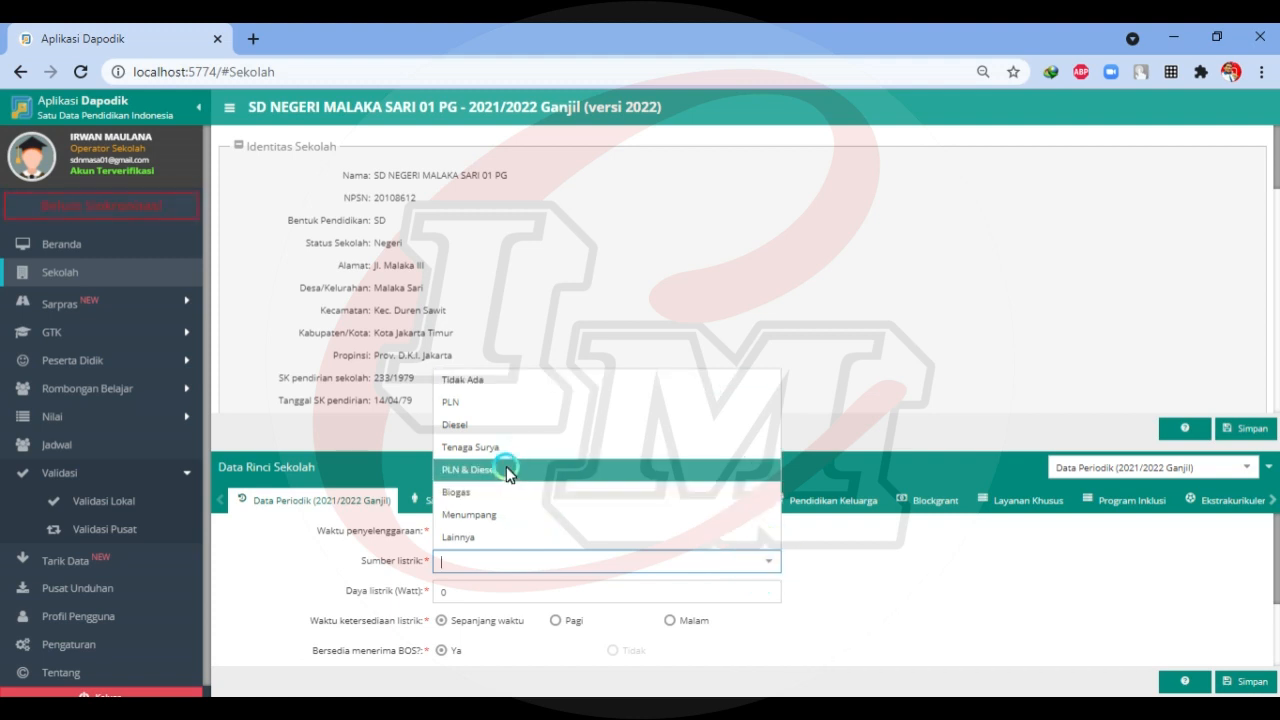
left_click(477, 401)
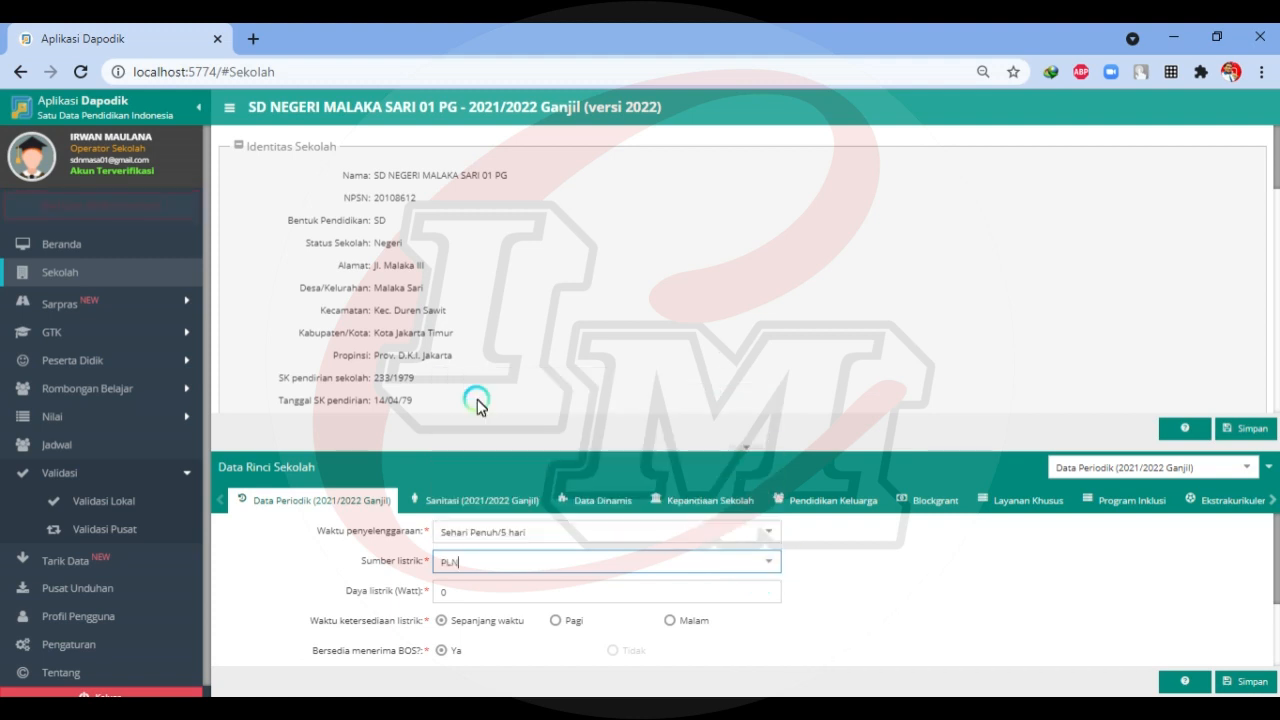
double_click(463, 594)
type("7700")
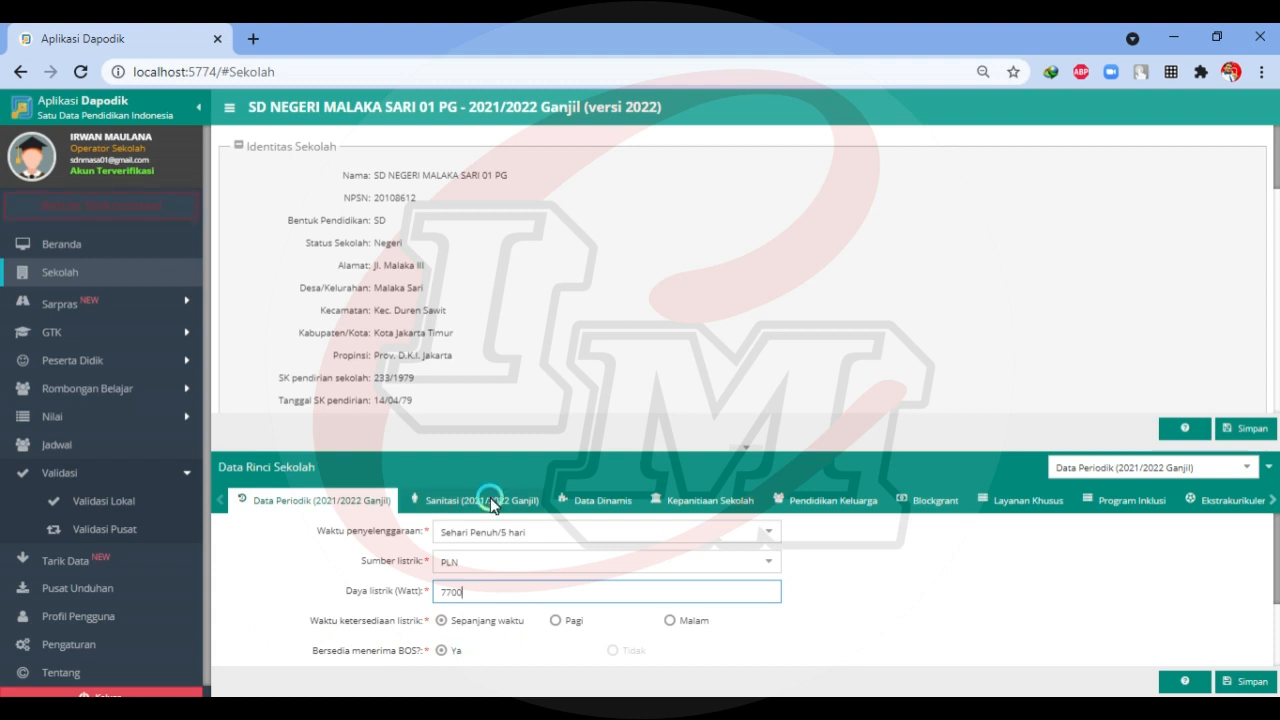
- Set Akses Internet to Telkom Speedy and Akses Internet Alternatif to Telkom Astinet, and save the periodic data
left_click_drag(1272, 570, 1272, 633)
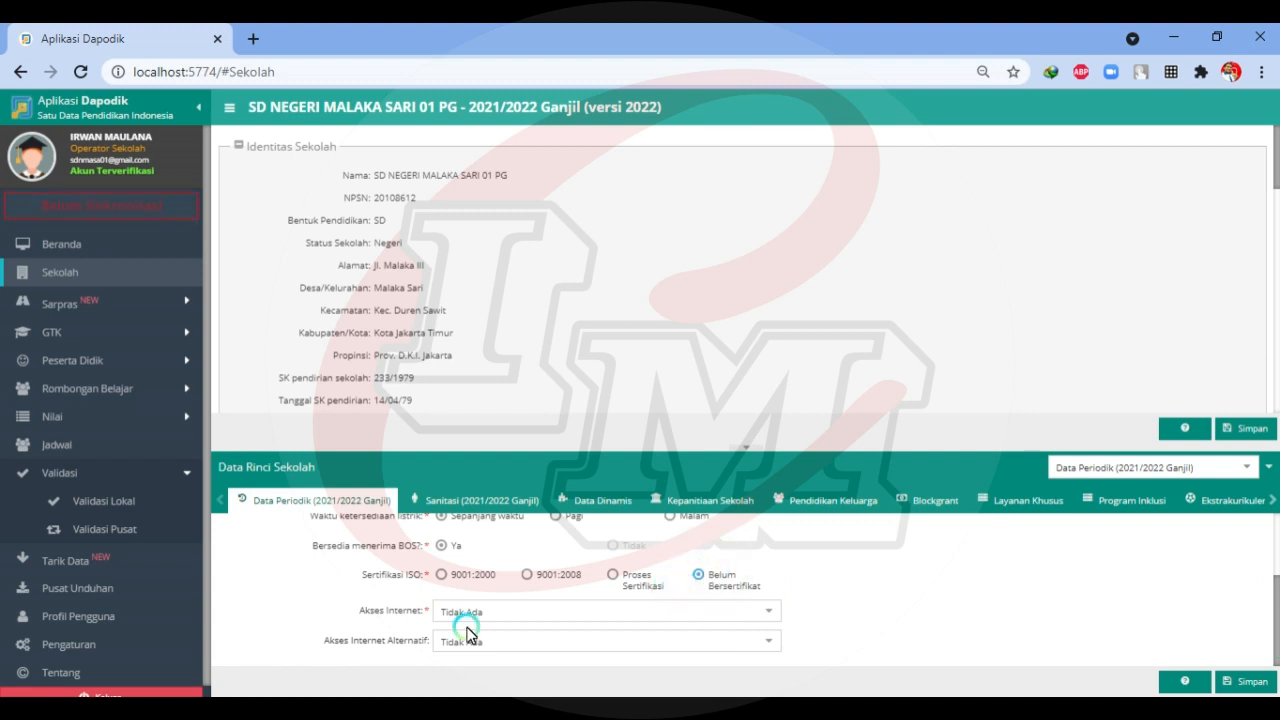
left_click(770, 612)
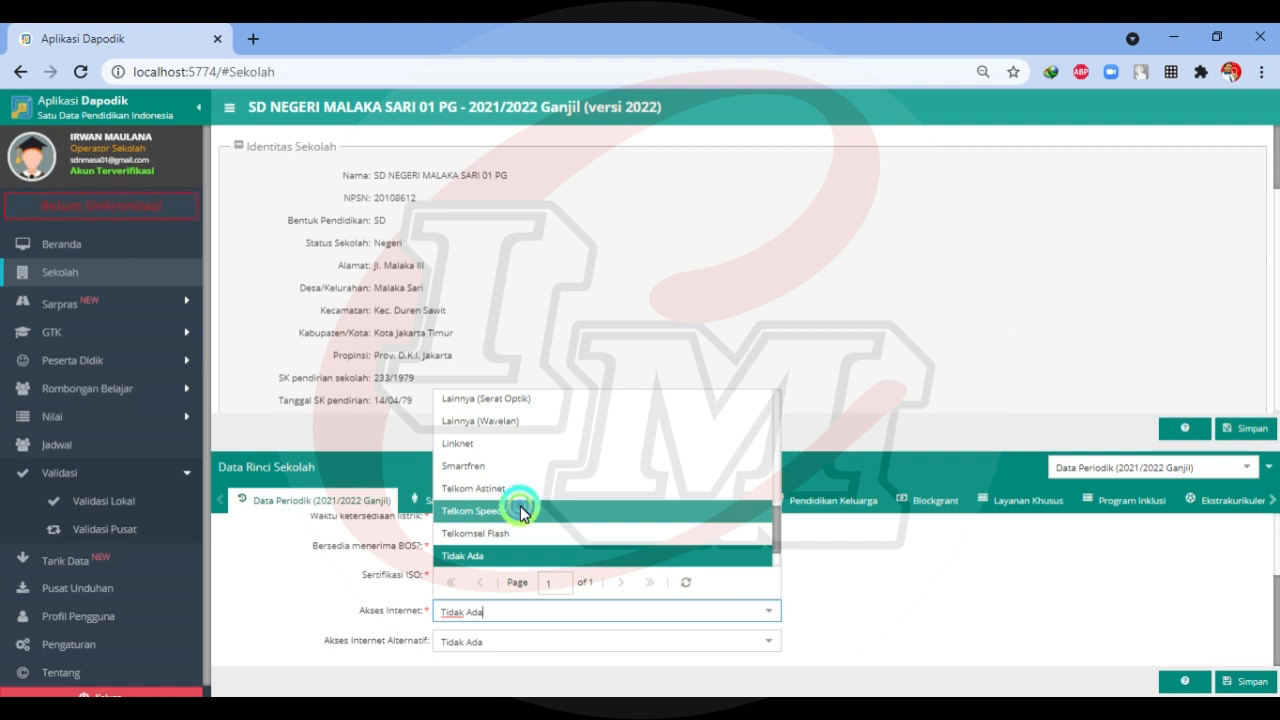
left_click(520, 510)
left_click(768, 645)
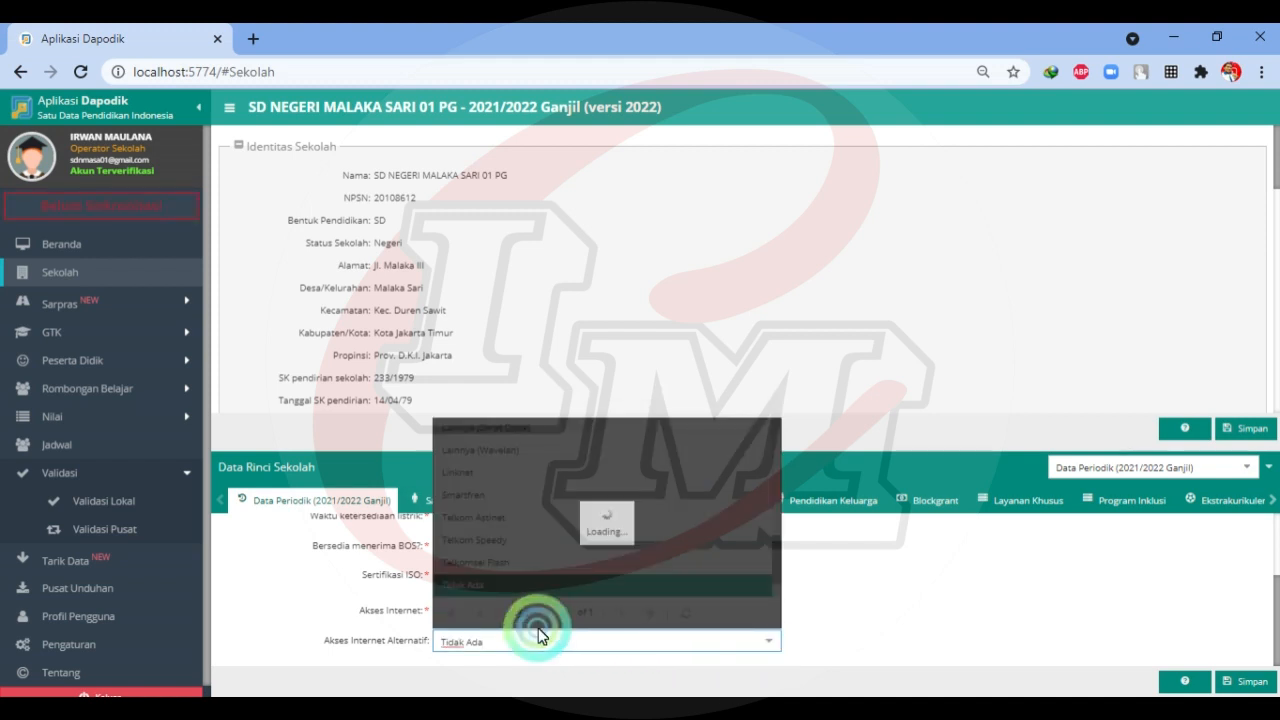
left_click(519, 519)
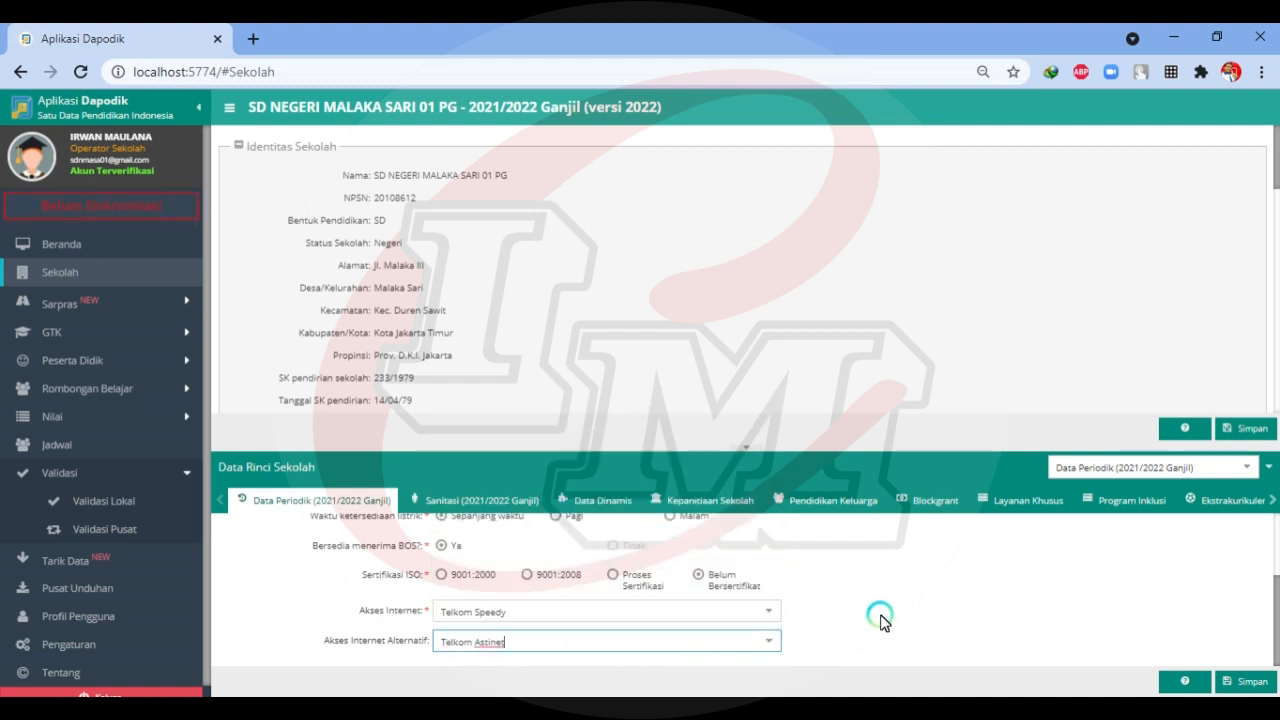
left_click(1245, 681)
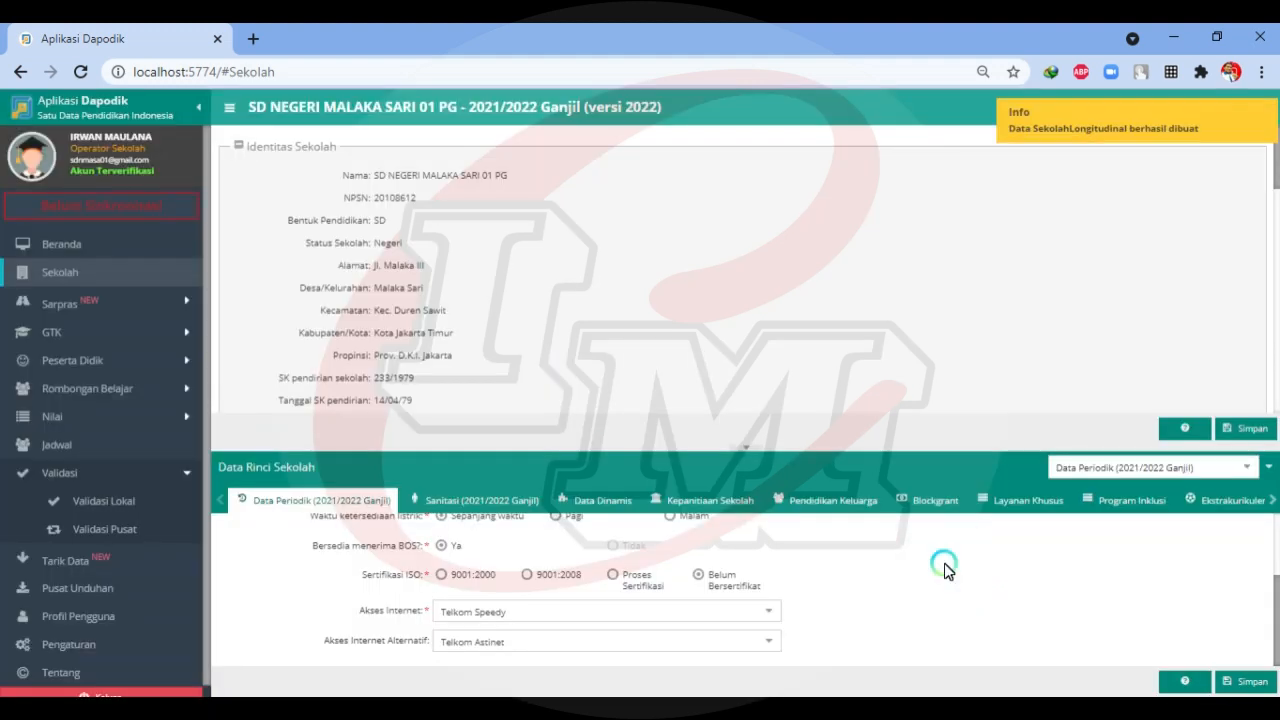
- In the school's Sanitasi data for 2021/2022 Ganjil, set Sumber air to Pompa
left_click(472, 499)
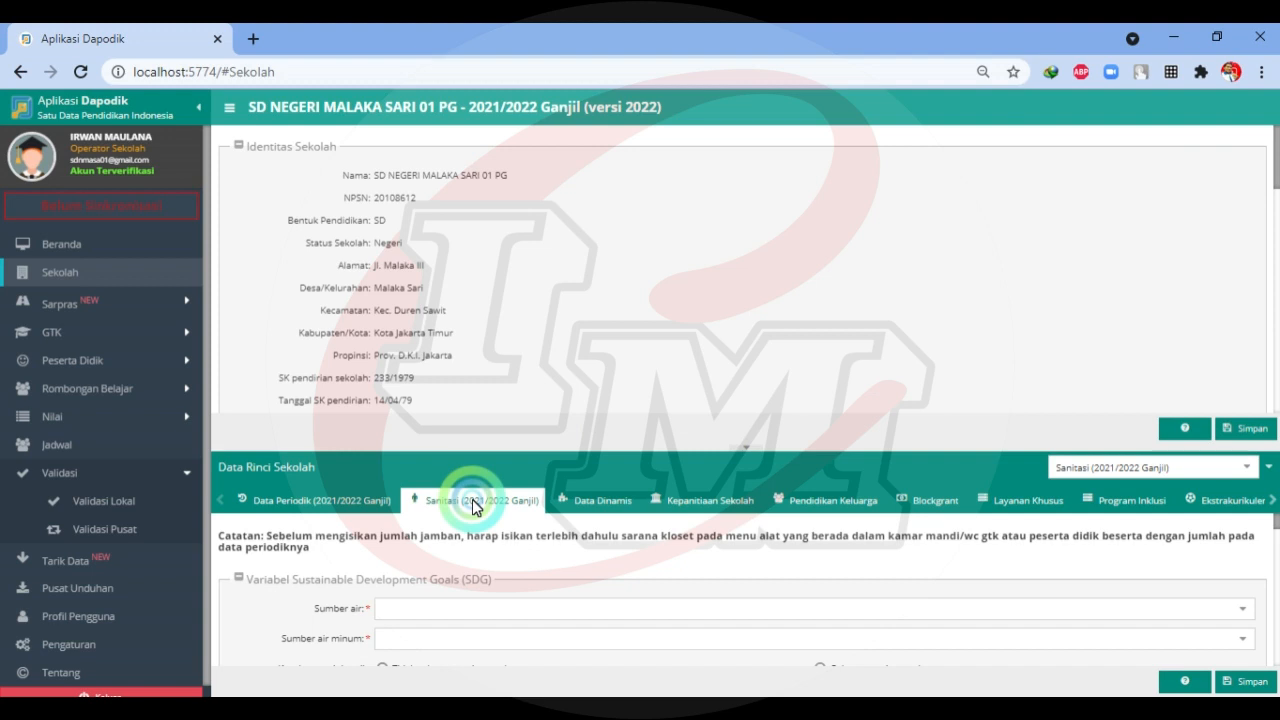
left_click(1244, 617)
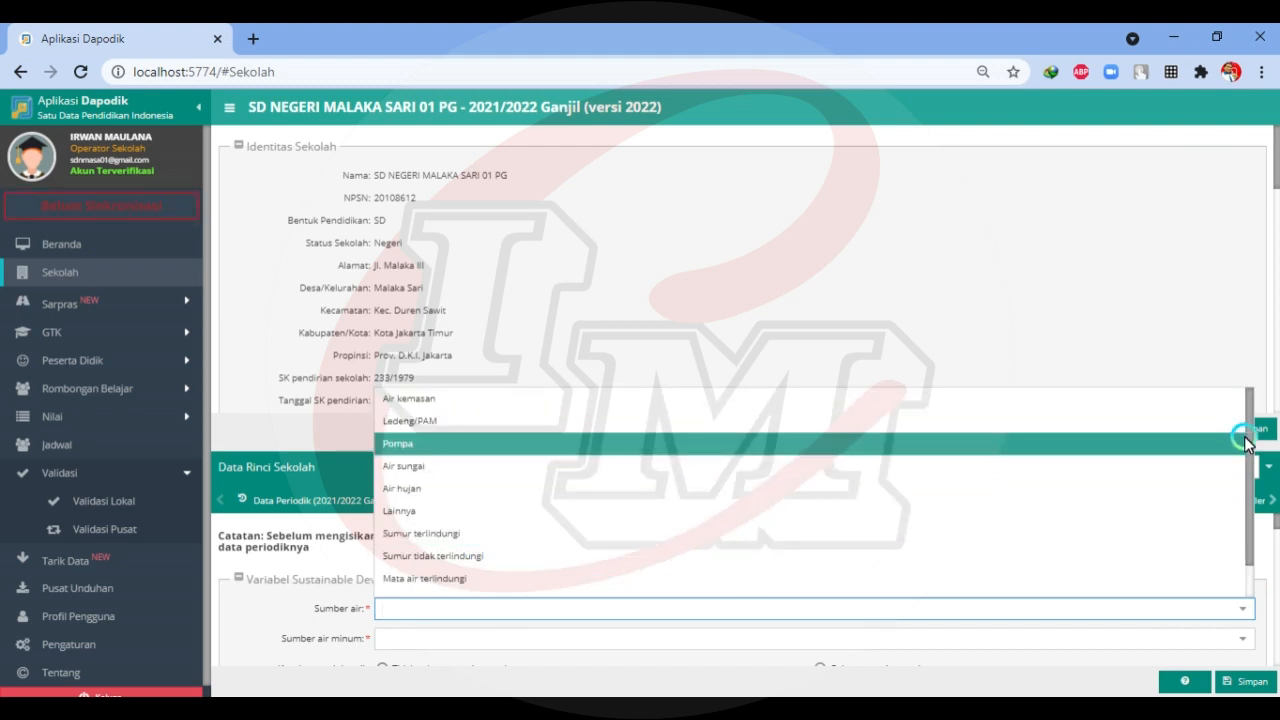
mouse_move(1250, 440)
left_mouse_down()
mouse_move(1249, 509)
mouse_move(1250, 418)
left_mouse_up()
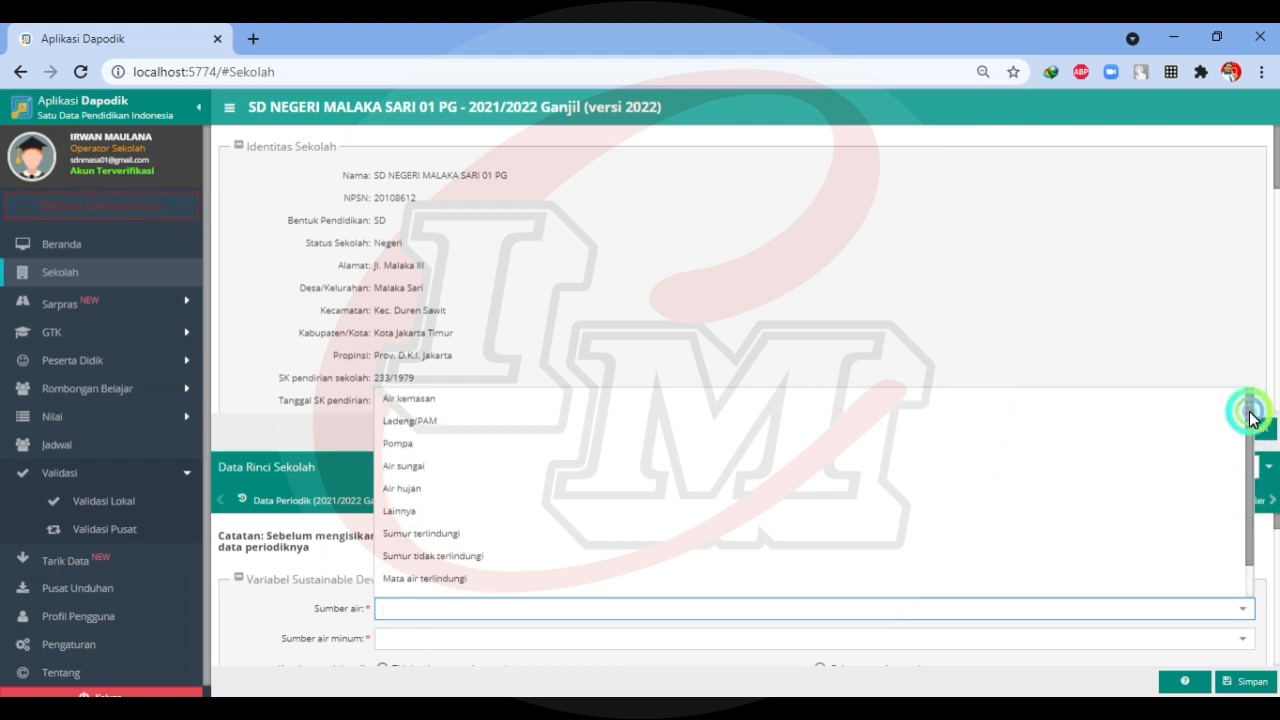
left_click(470, 444)
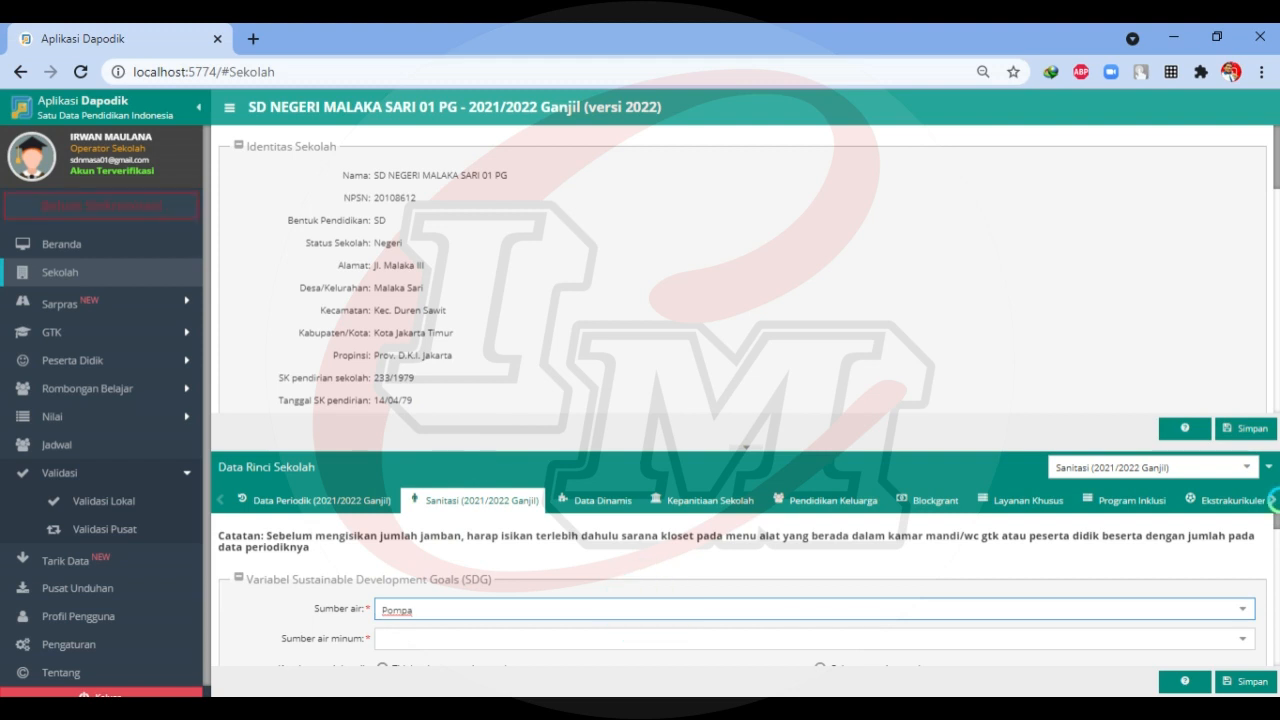
left_click(1241, 609)
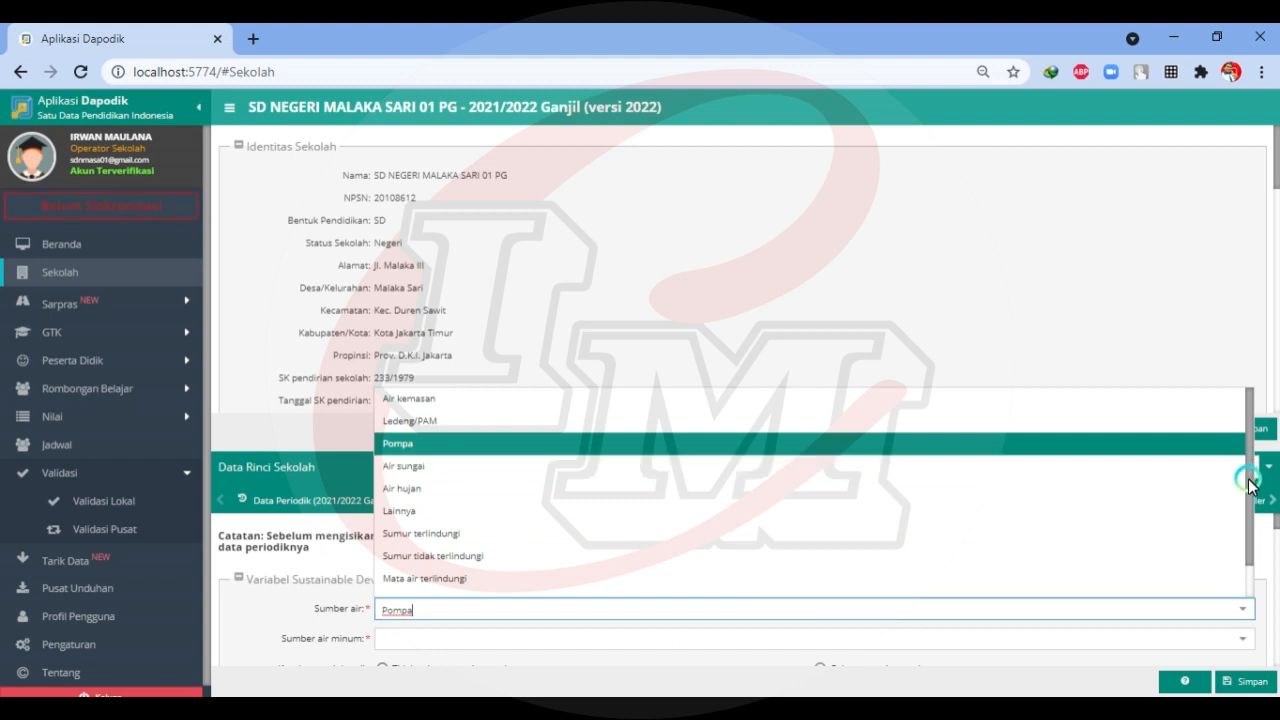
left_click_drag(1251, 480, 1251, 543)
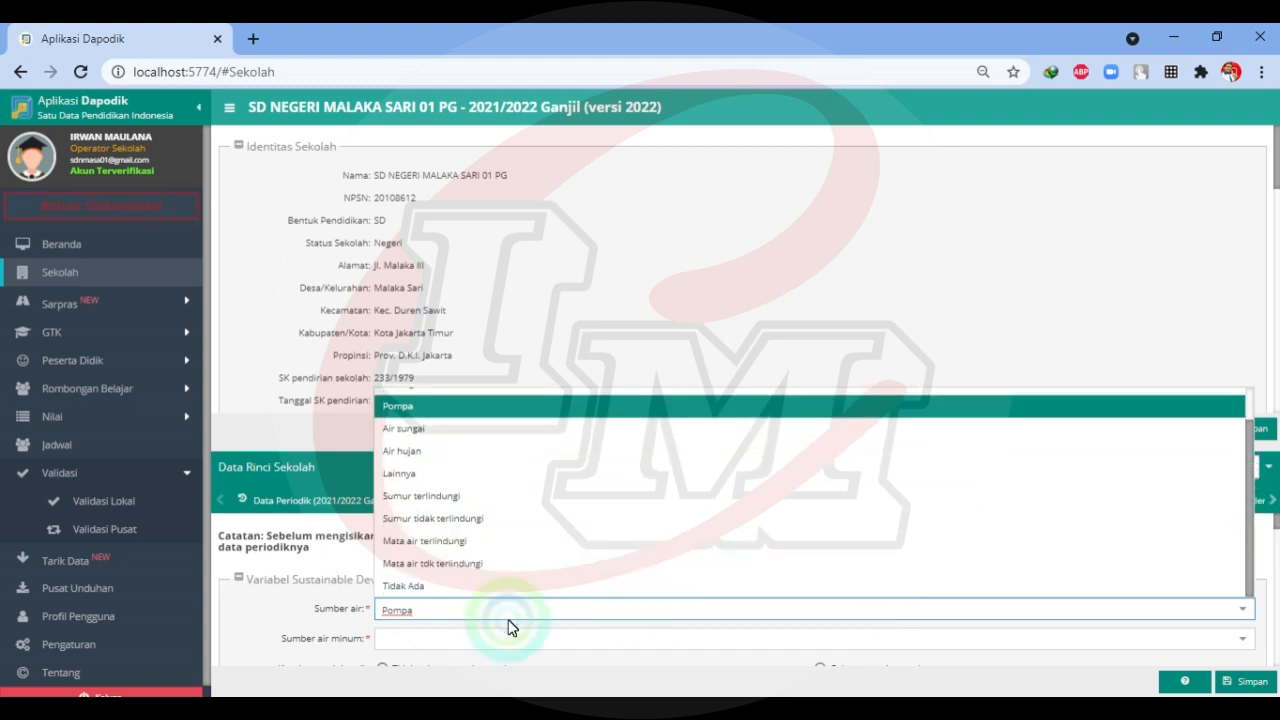
left_click(340, 610)
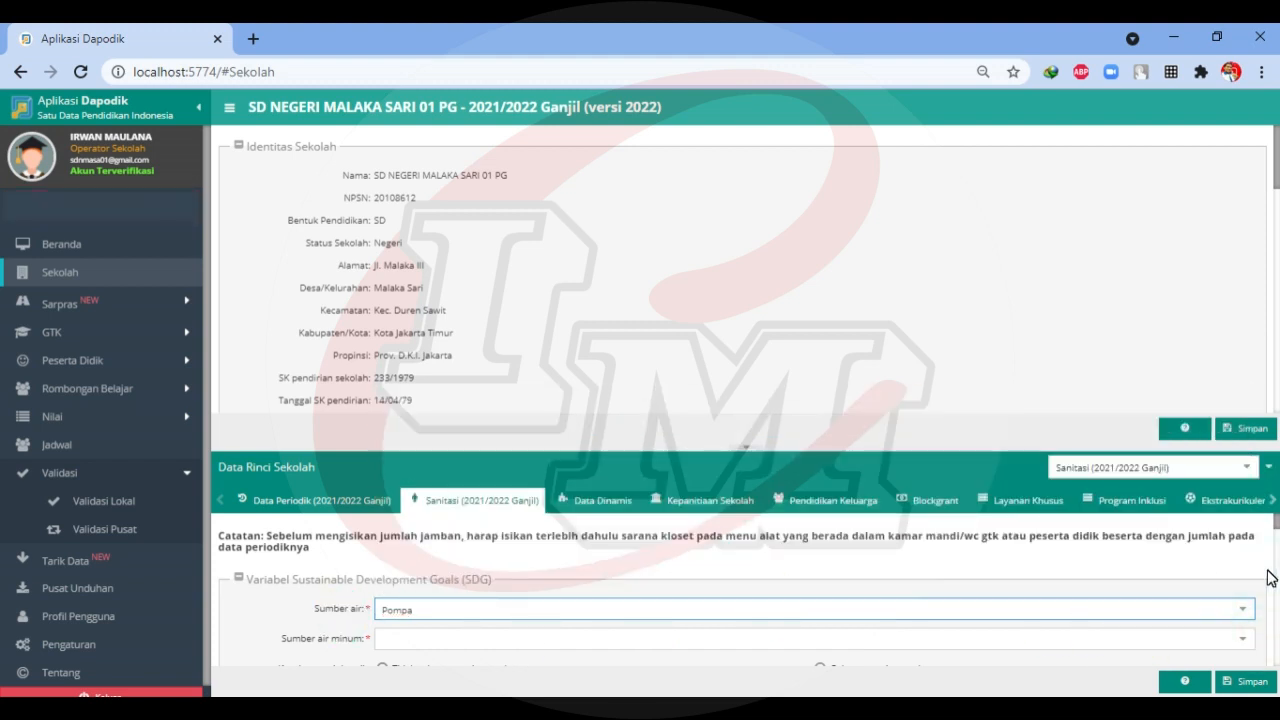
- Set Sumber air minum to Tidak Ada in the school's sanitation data
left_click_drag(1266, 523, 1275, 530)
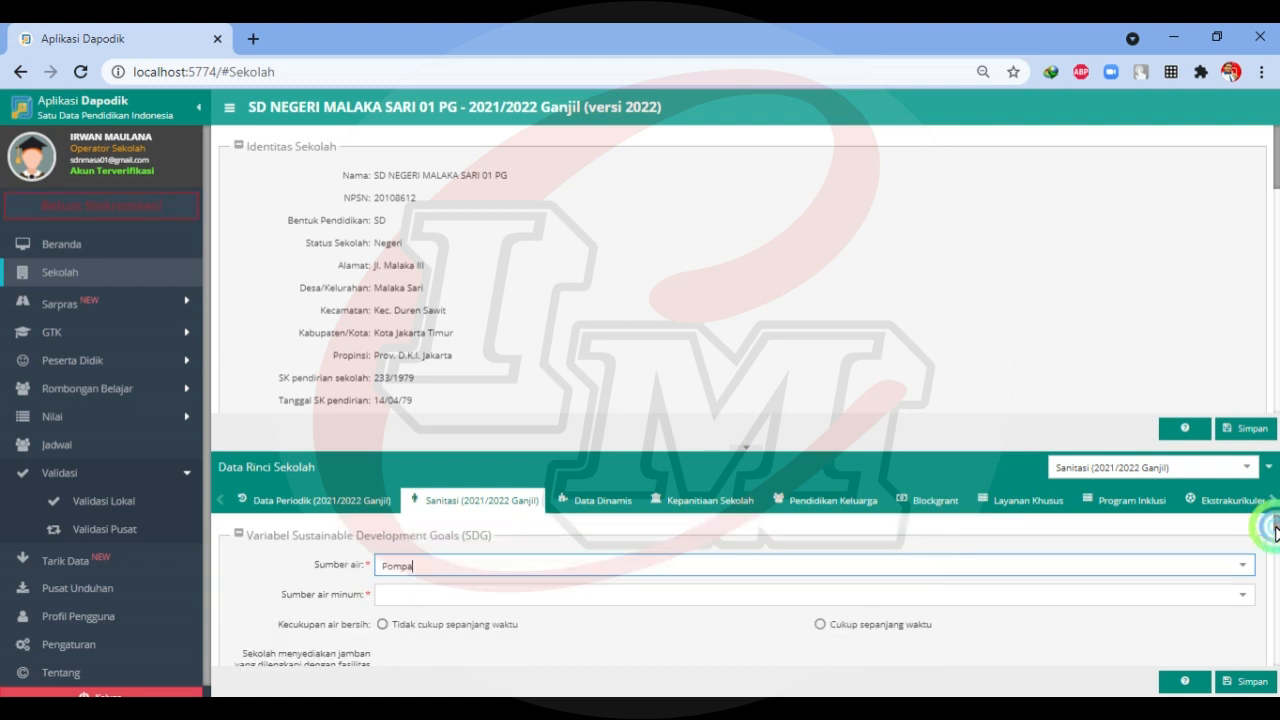
left_click(436, 601)
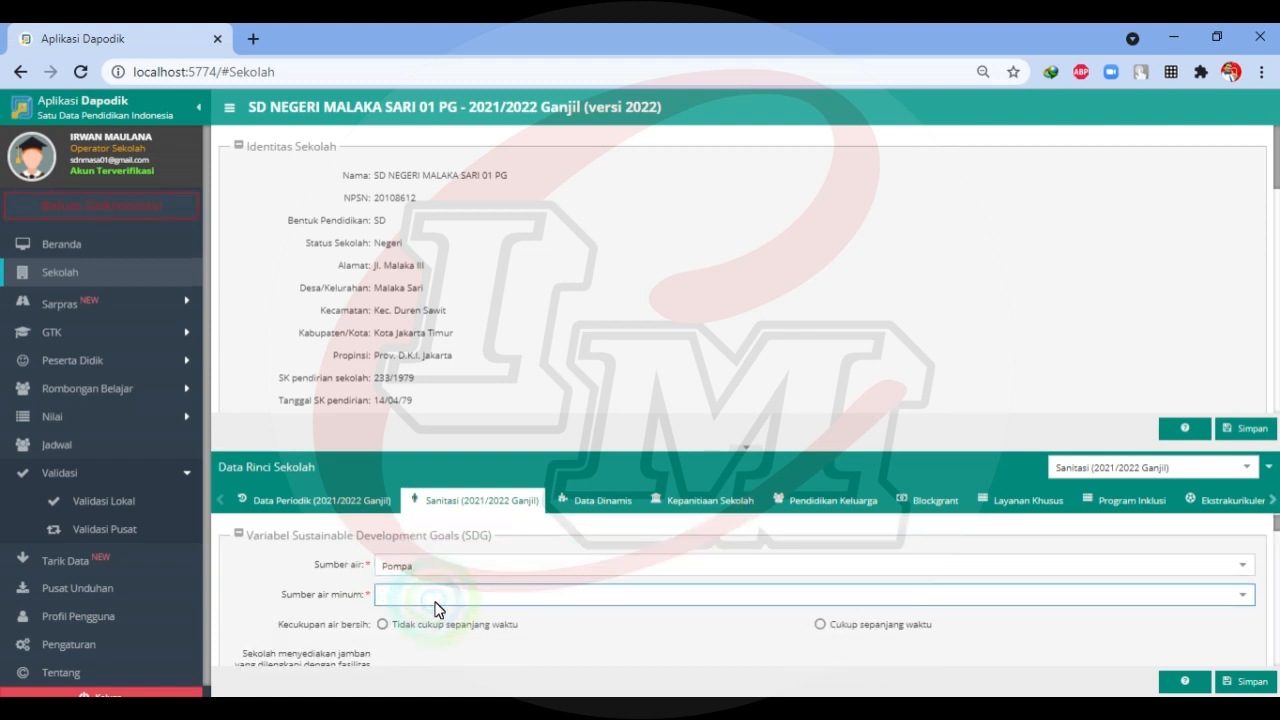
left_click(1242, 596)
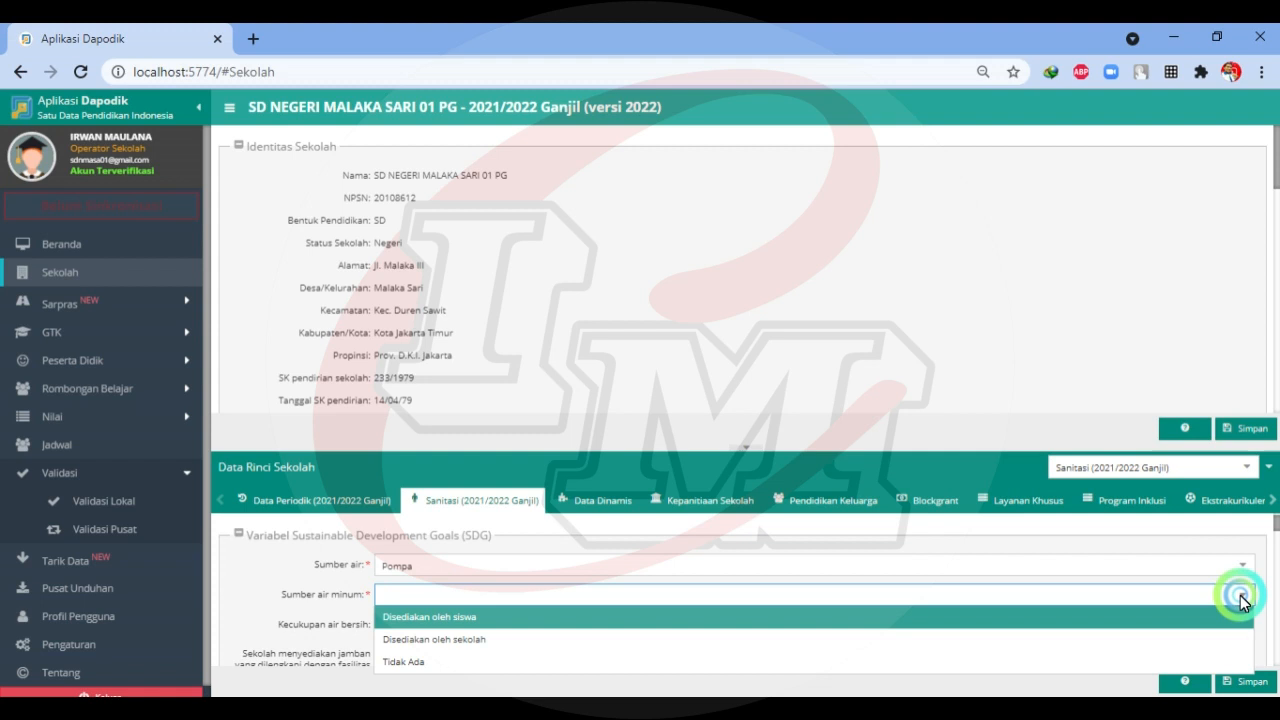
left_click(440, 642)
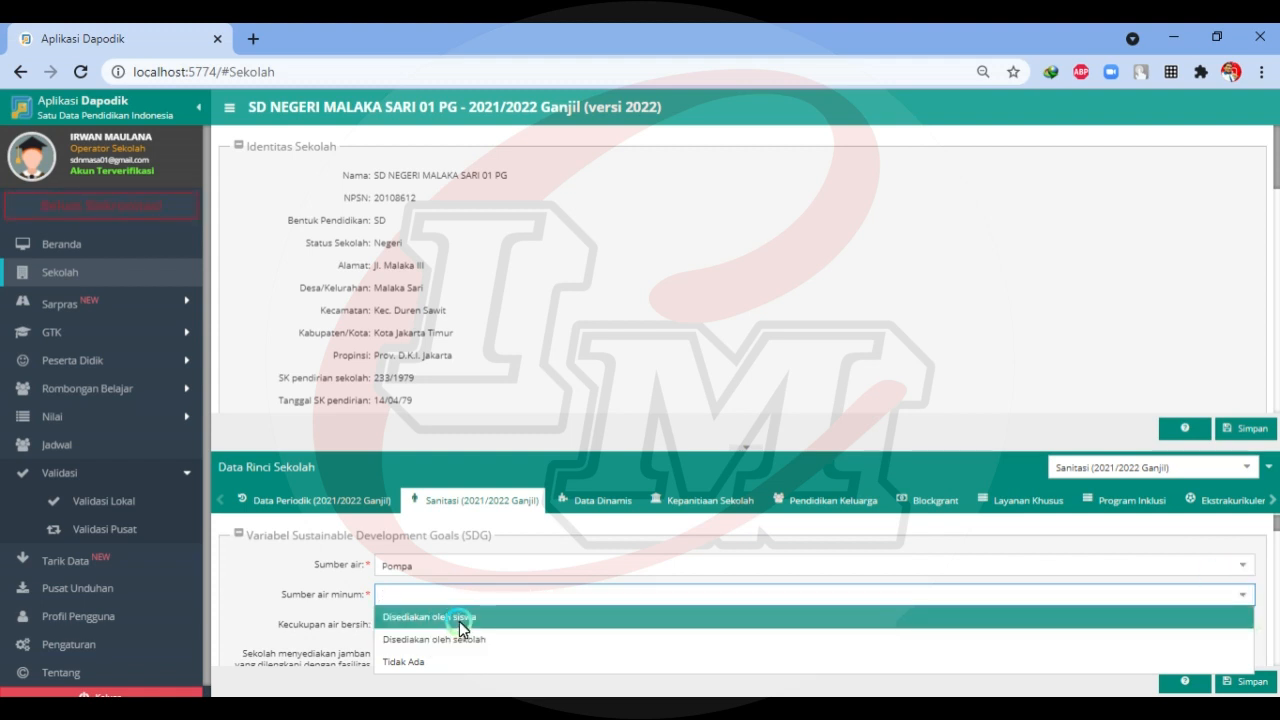
left_click(443, 662)
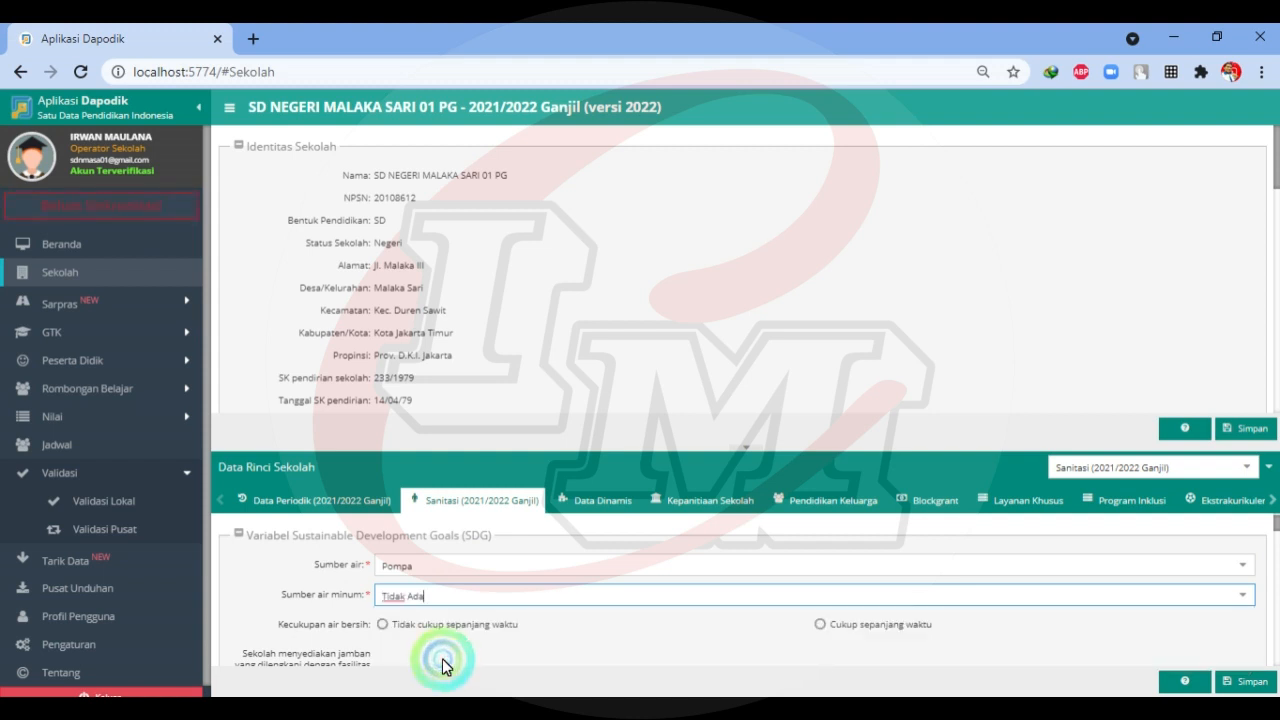
- In the sanitation data, set Kecukupan air bersih to Cukup sepanjang waktu and Tipe jamban to Cubluk tanpa tutup
left_click(382, 625)
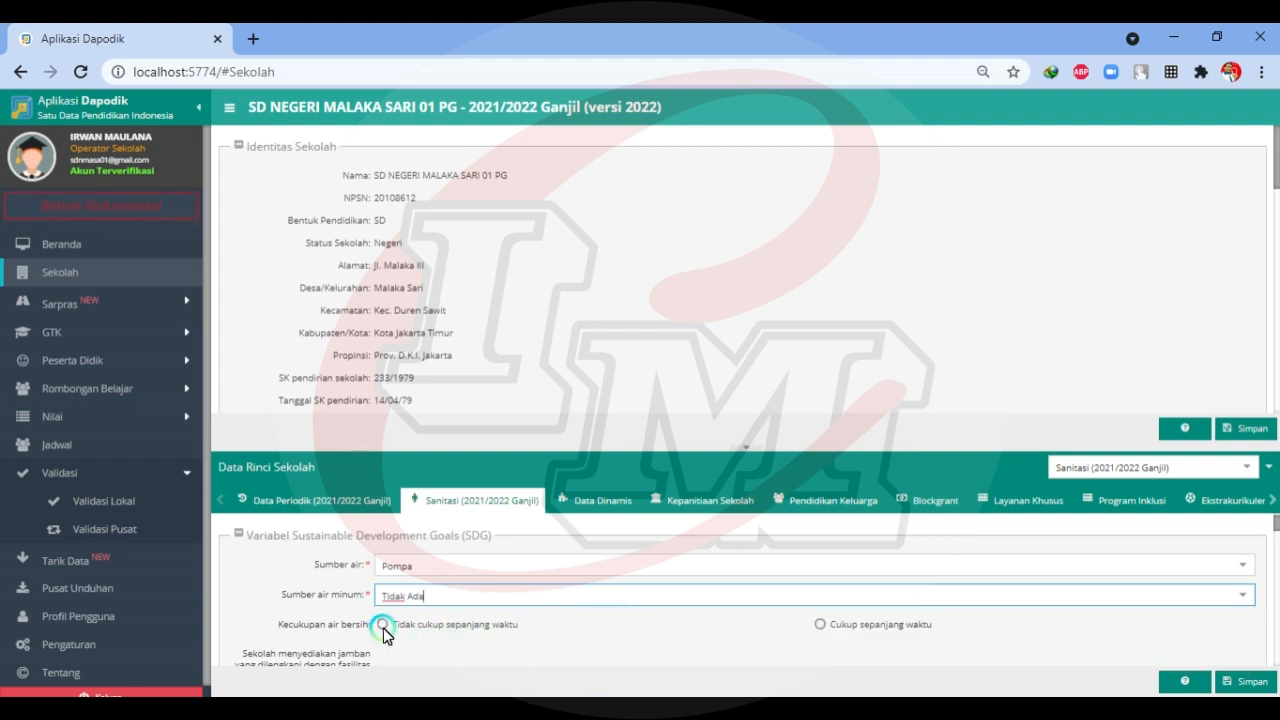
left_click(820, 625)
left_click(821, 626)
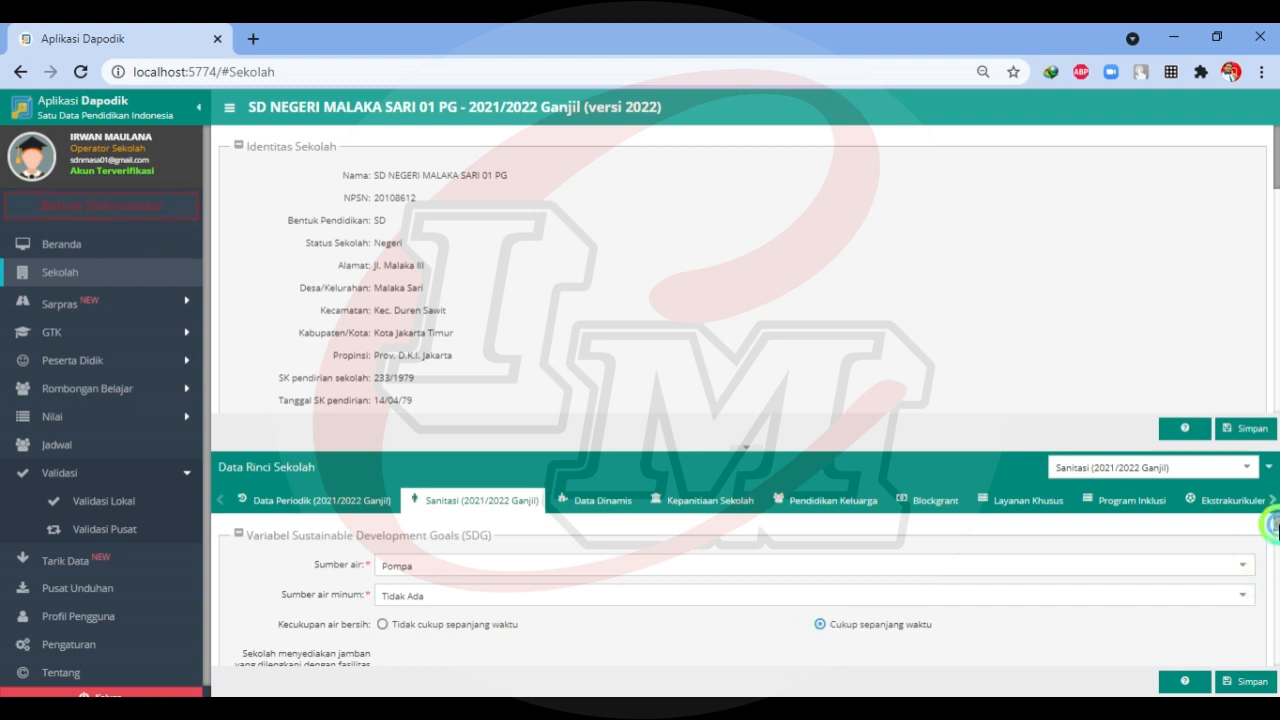
scroll(1272, 524, "down", 4)
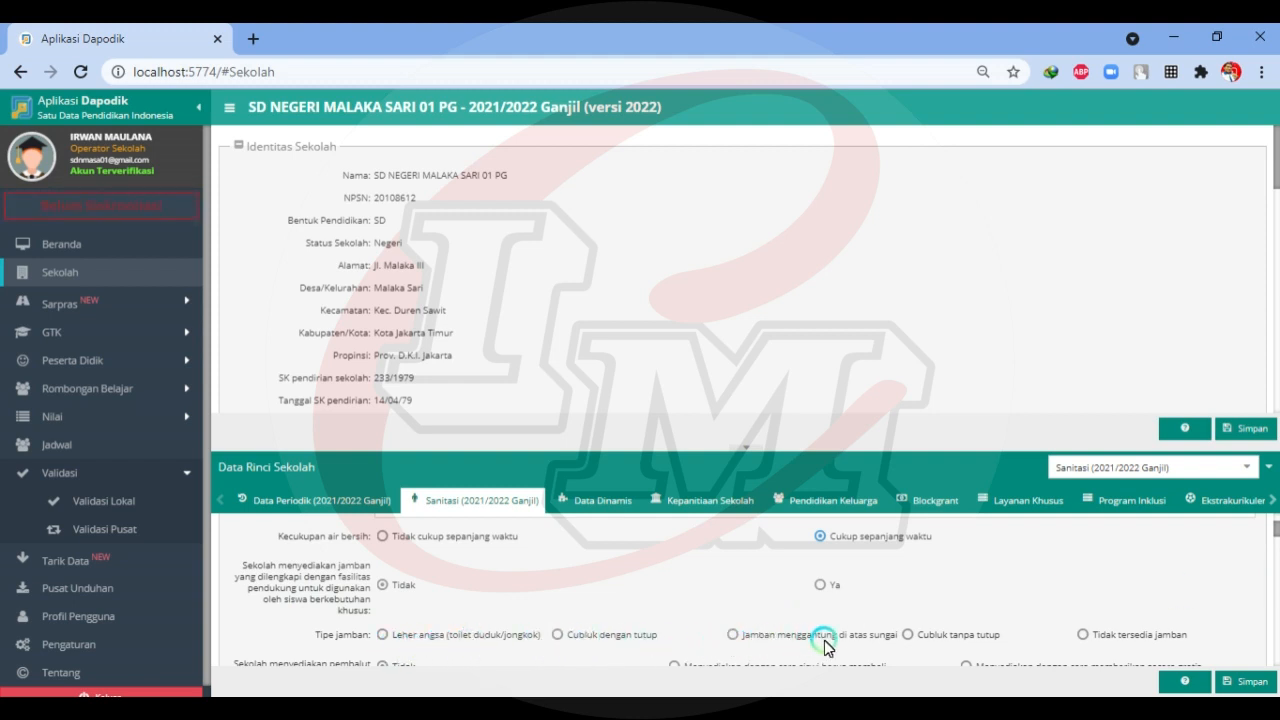
left_click(916, 638)
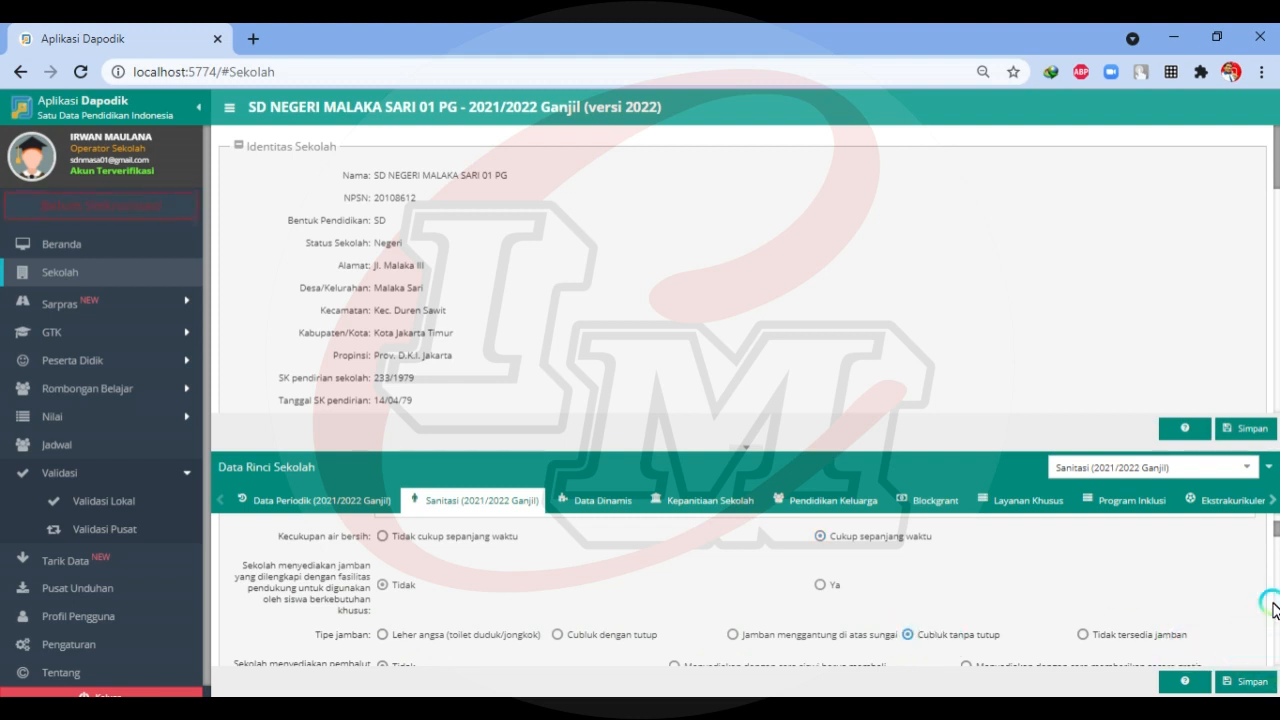
- Set the spare sanitary pad provision to Tidak and the weekly group hand-washing days to 1 hari
scroll(1276, 532, "down", 1)
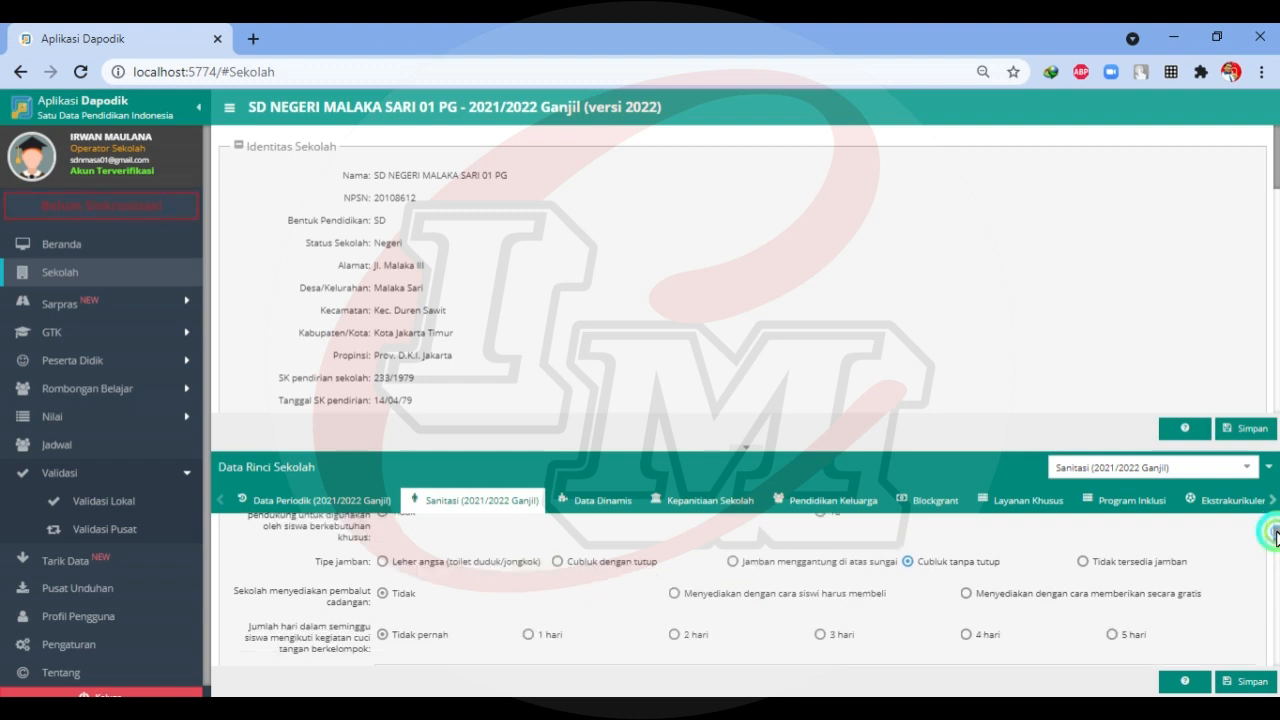
scroll(1276, 535, "down", 1)
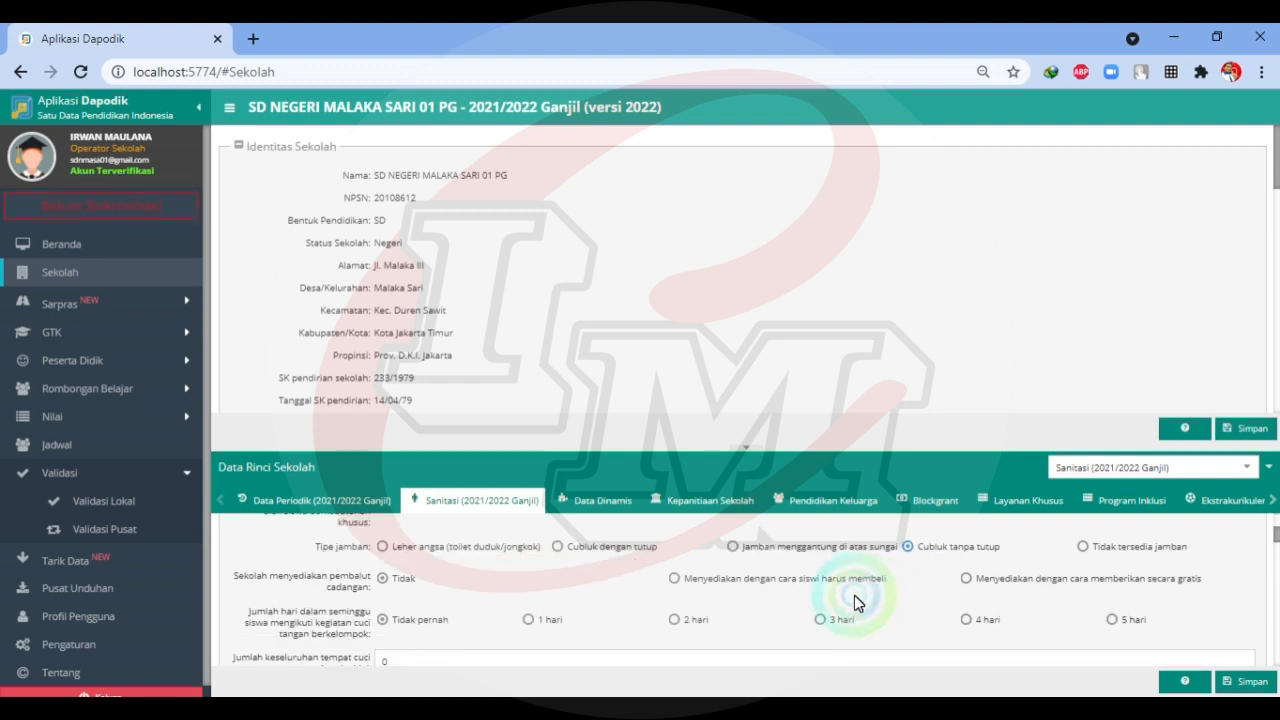
left_click(382, 578)
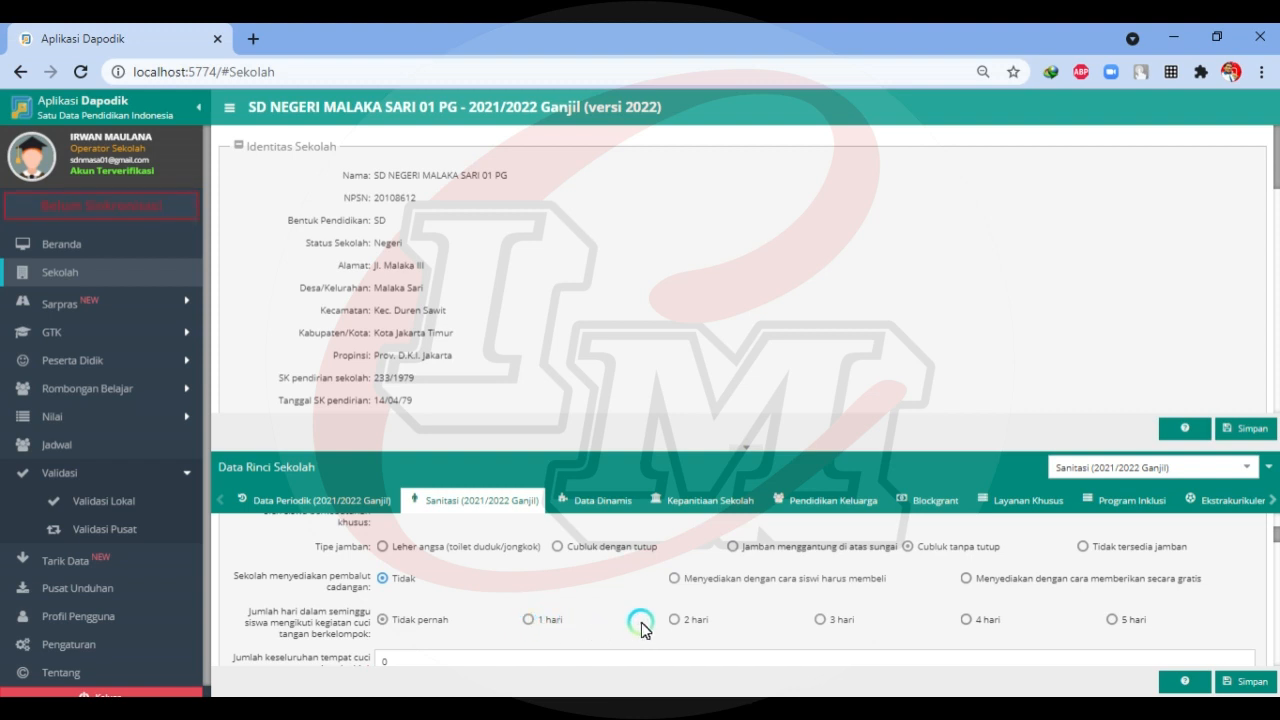
left_click(528, 619)
- Examine the read-only fields for the total number of hand-washing places and the number of damaged ones
scroll(1272, 537, "down", 3)
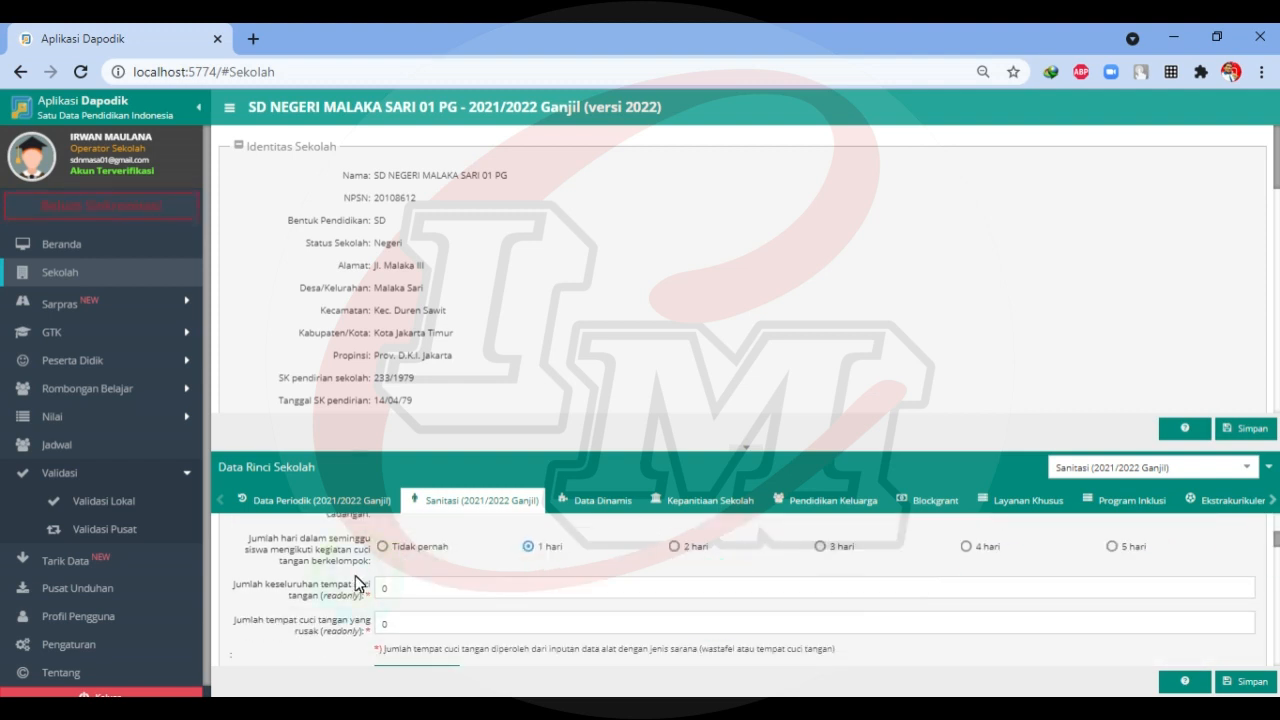
left_click(395, 590)
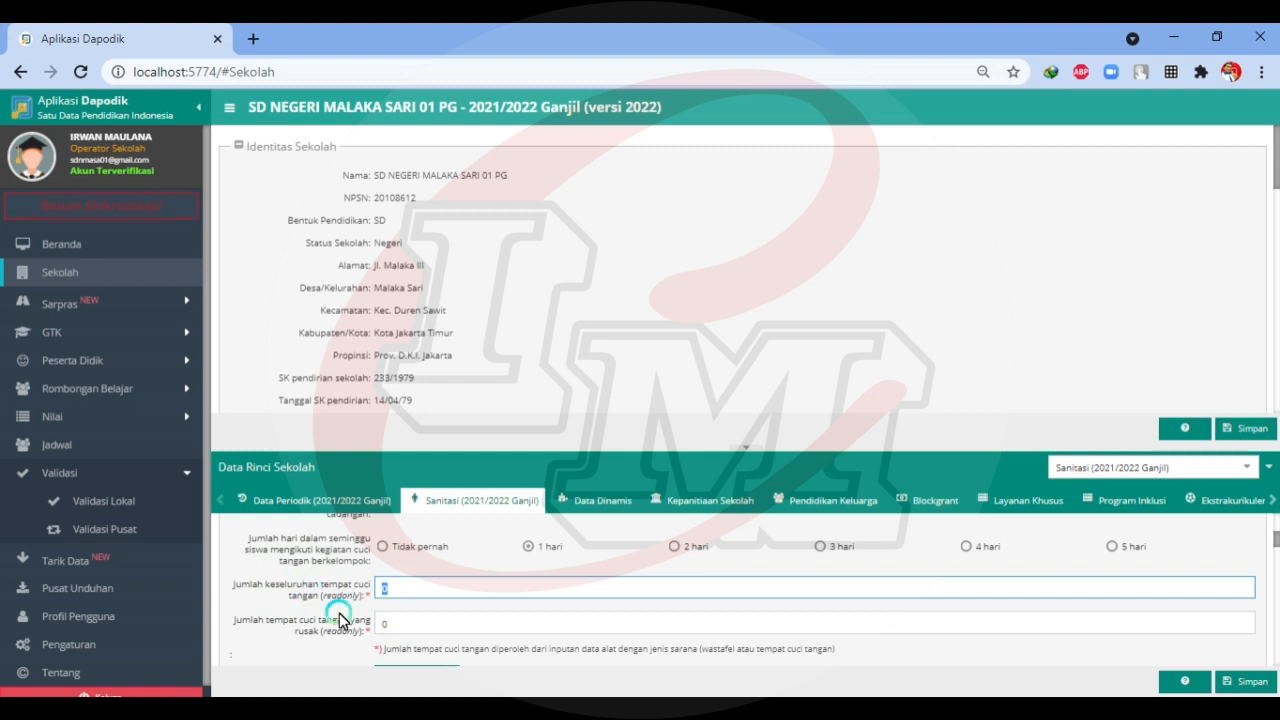
left_click(416, 625)
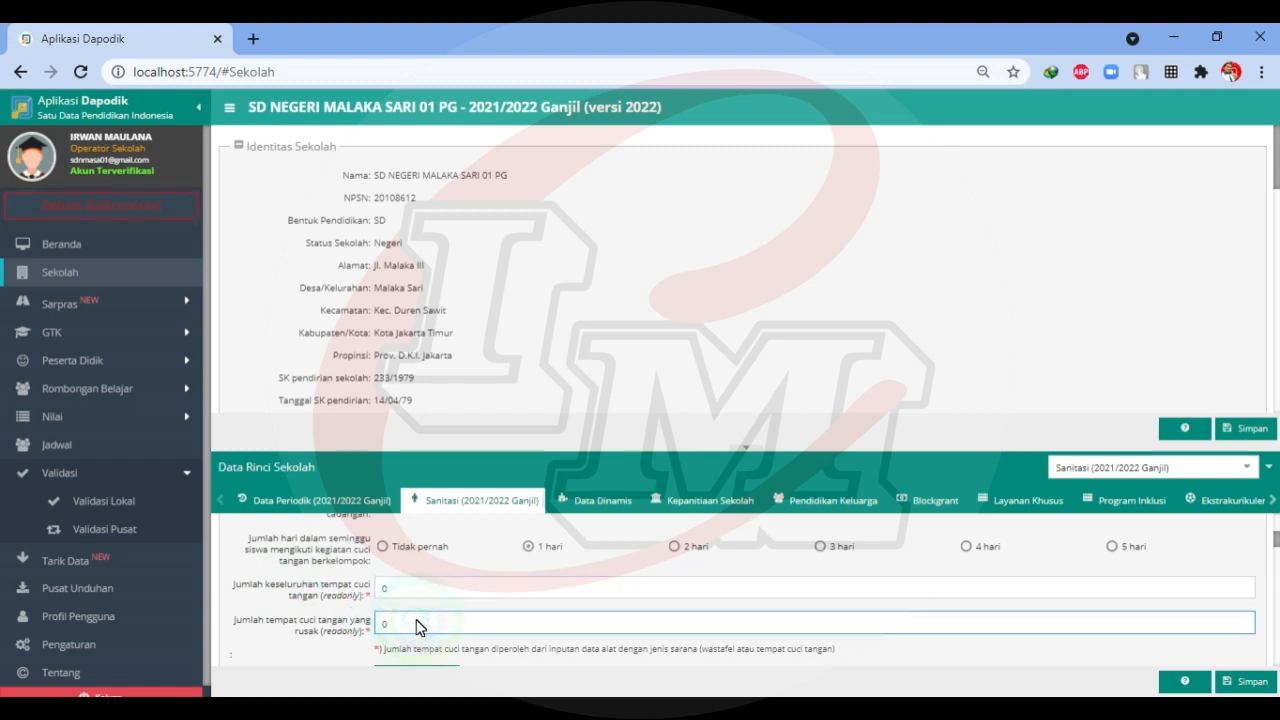
left_click(390, 594)
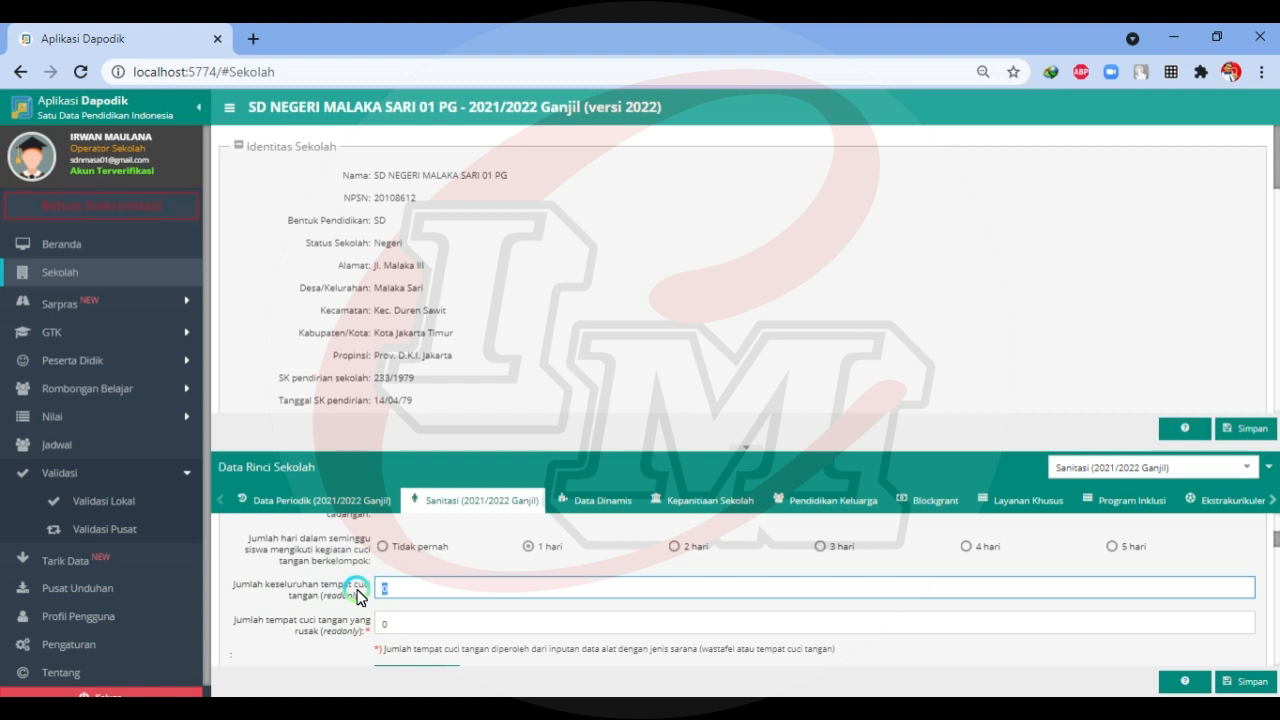
left_click(444, 597)
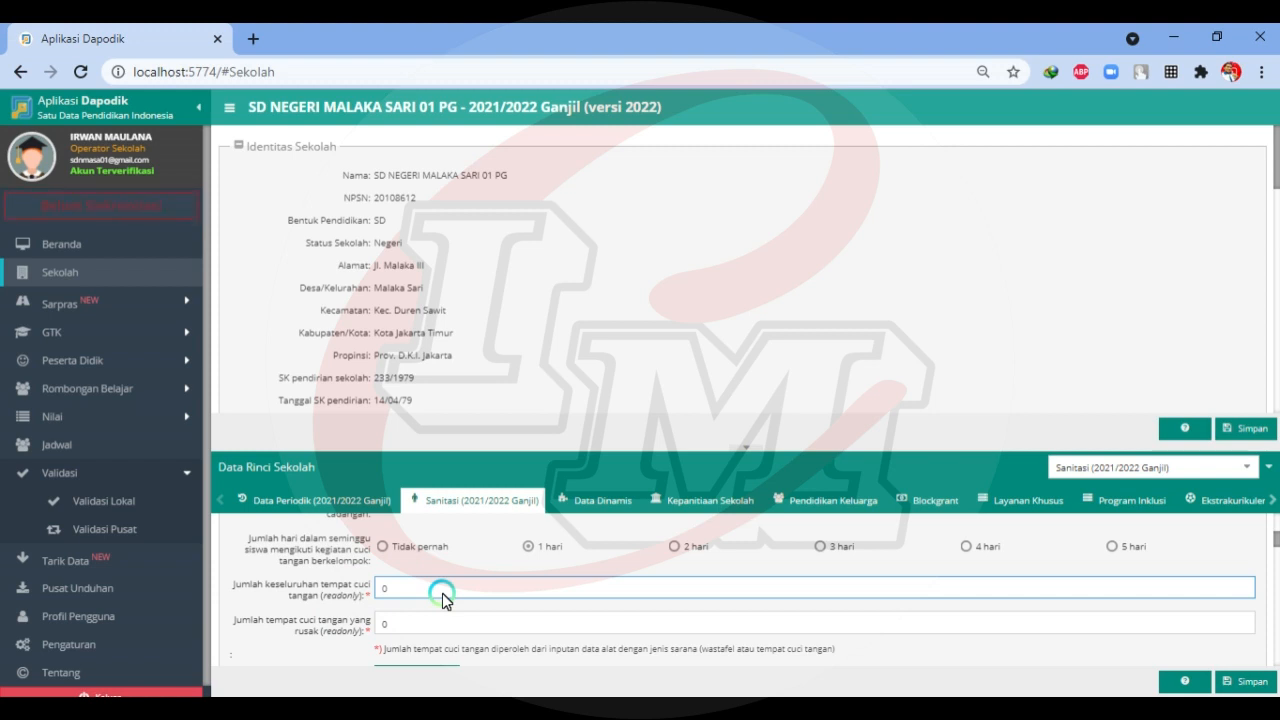
left_click(406, 603)
left_click(401, 587)
left_click_drag(401, 587, 268, 604)
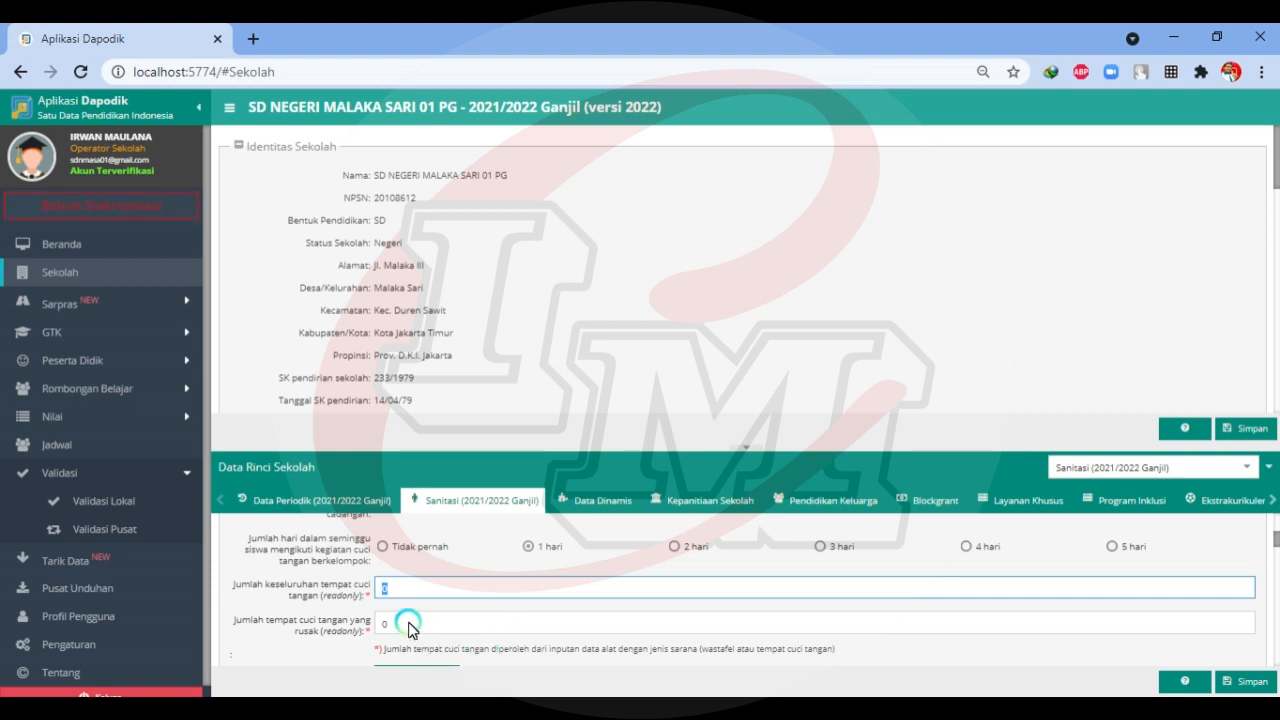
left_click(435, 663)
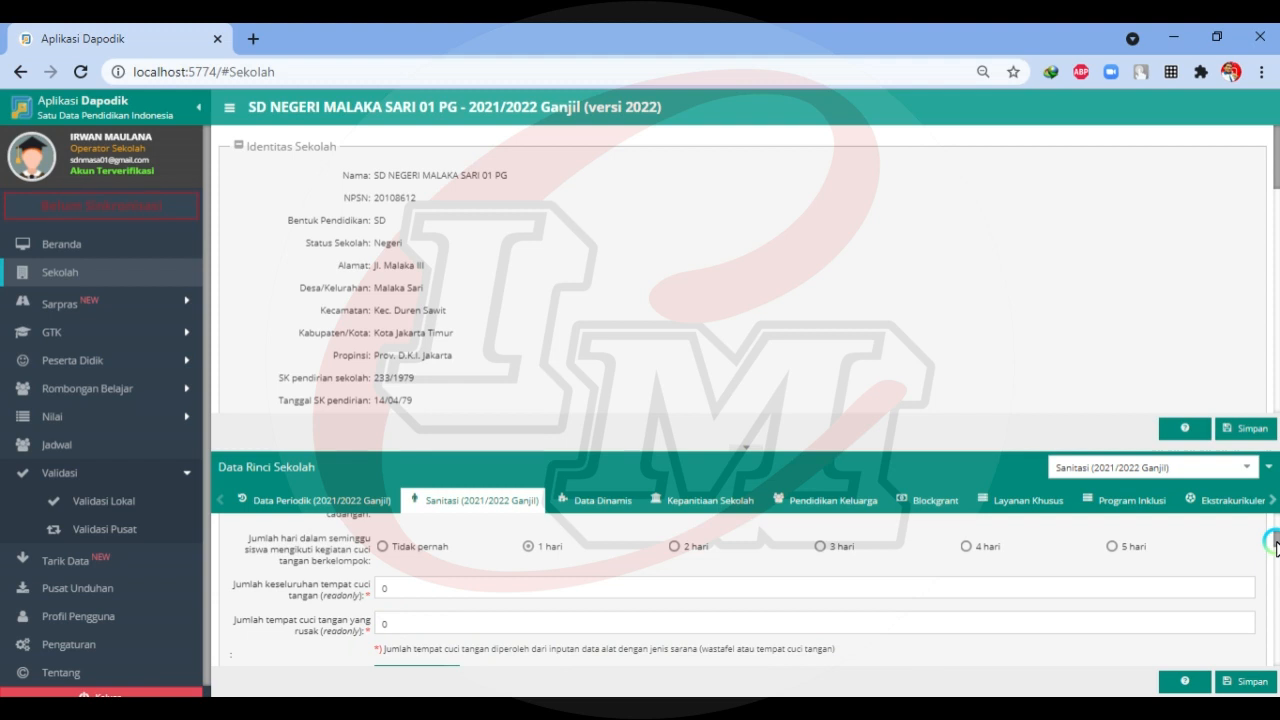
- Answer Ya for soap and running water at hand-washing places, and choose toilet wastewater drainage to tangki septik atau IPAL
scroll(1275, 543, "down", 1)
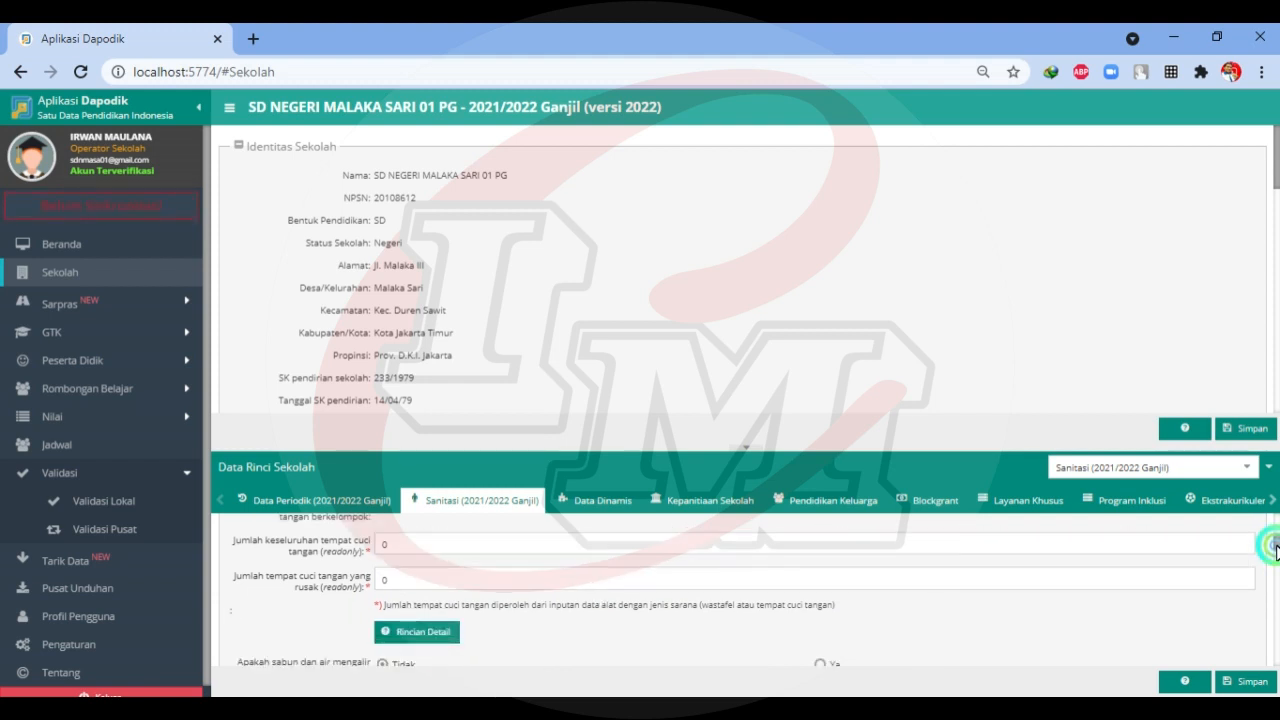
scroll(1275, 545, "down", 2)
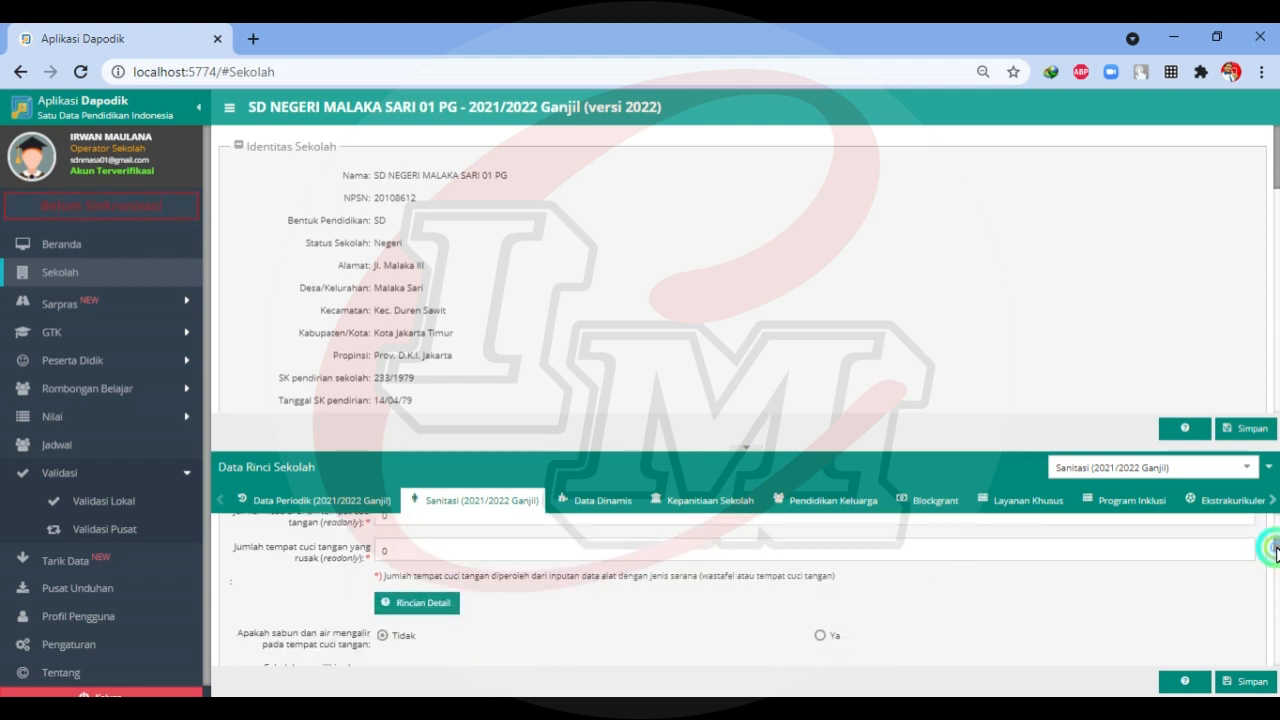
scroll(1275, 549, "down", 1)
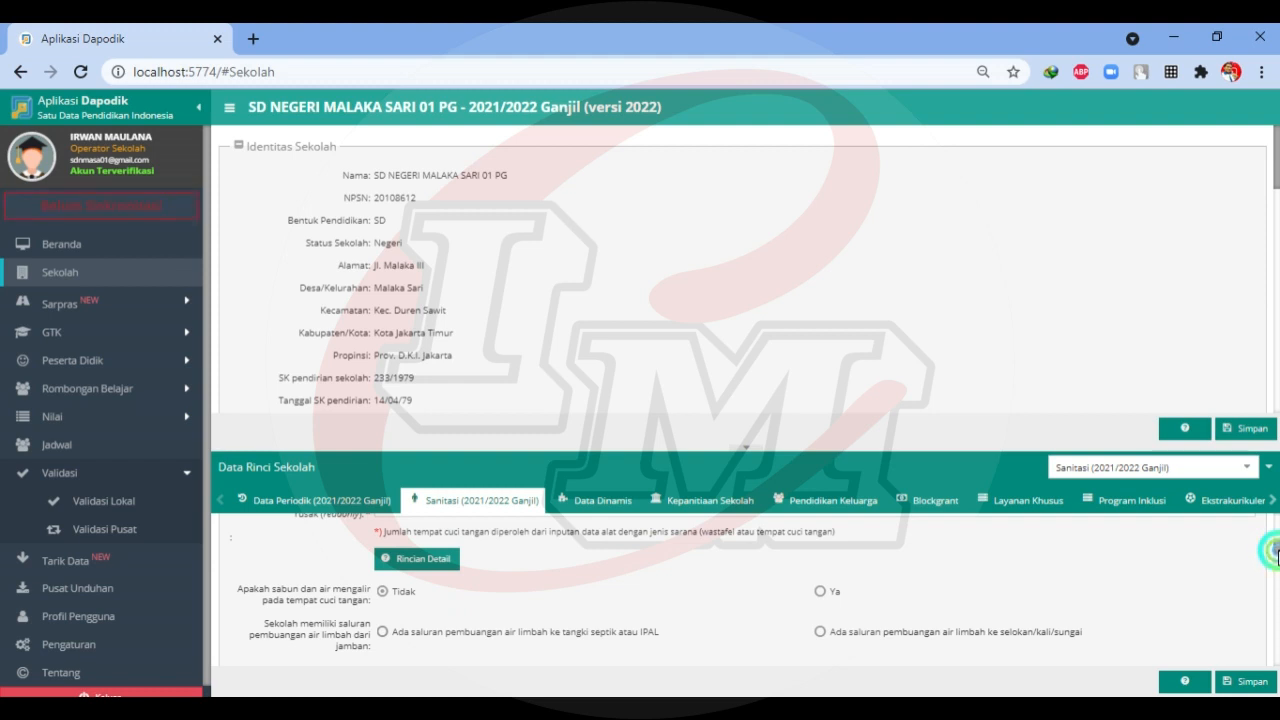
left_click(820, 591)
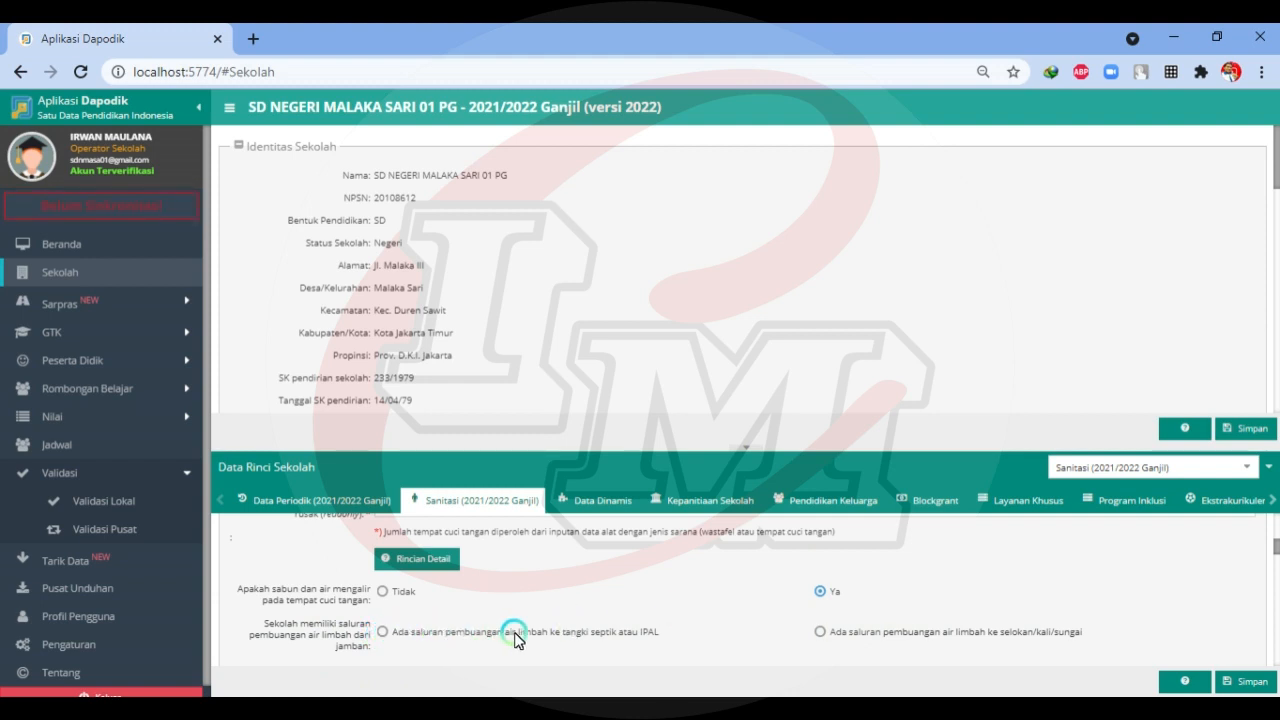
left_click(382, 632)
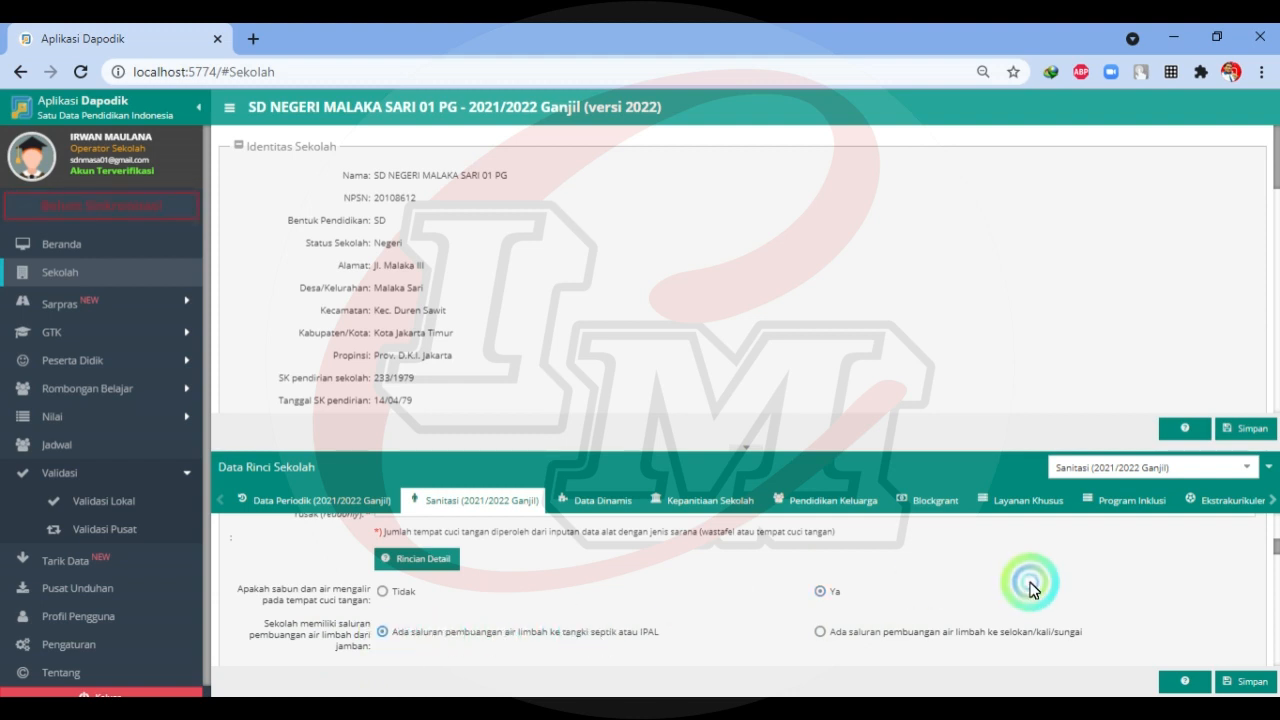
- Under Stratifikasi UKS, answer Ya for gutters that prevent standing water and for trash bins in every classroom
scroll(1274, 550, "down", 2)
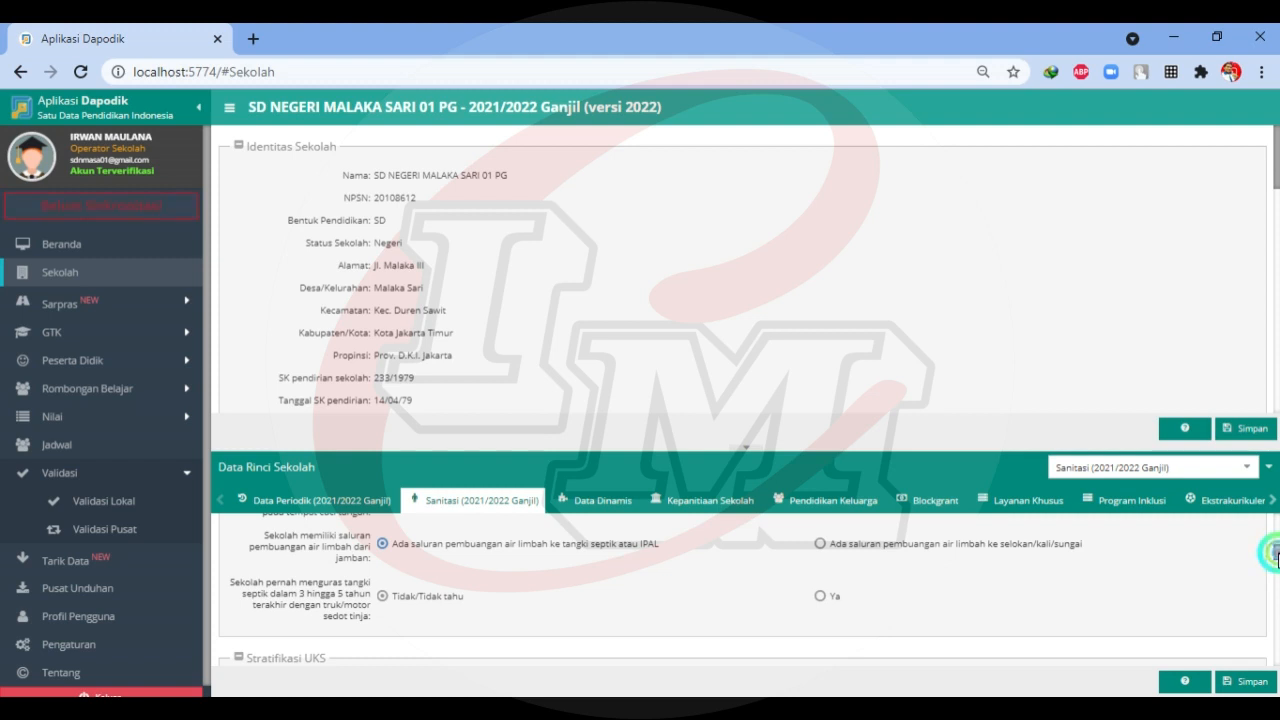
scroll(1274, 553, "down", 1)
scroll(1274, 556, "down", 1)
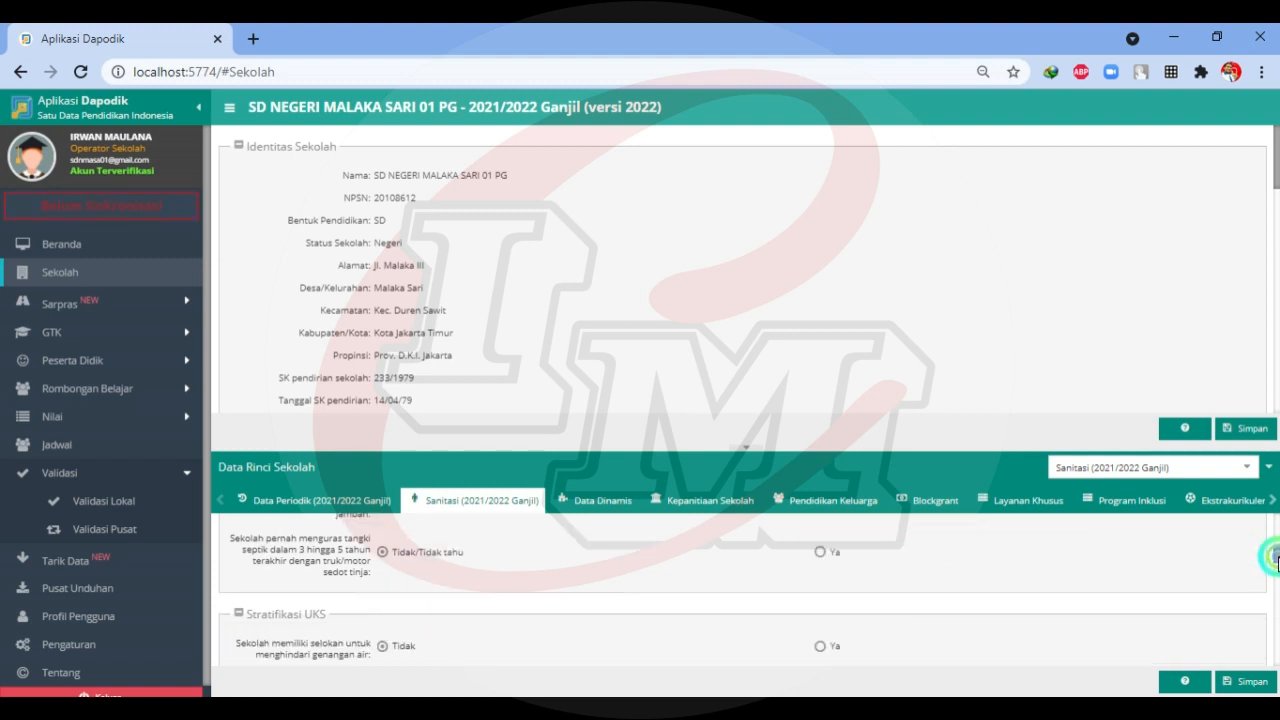
scroll(1274, 558, "down", 3)
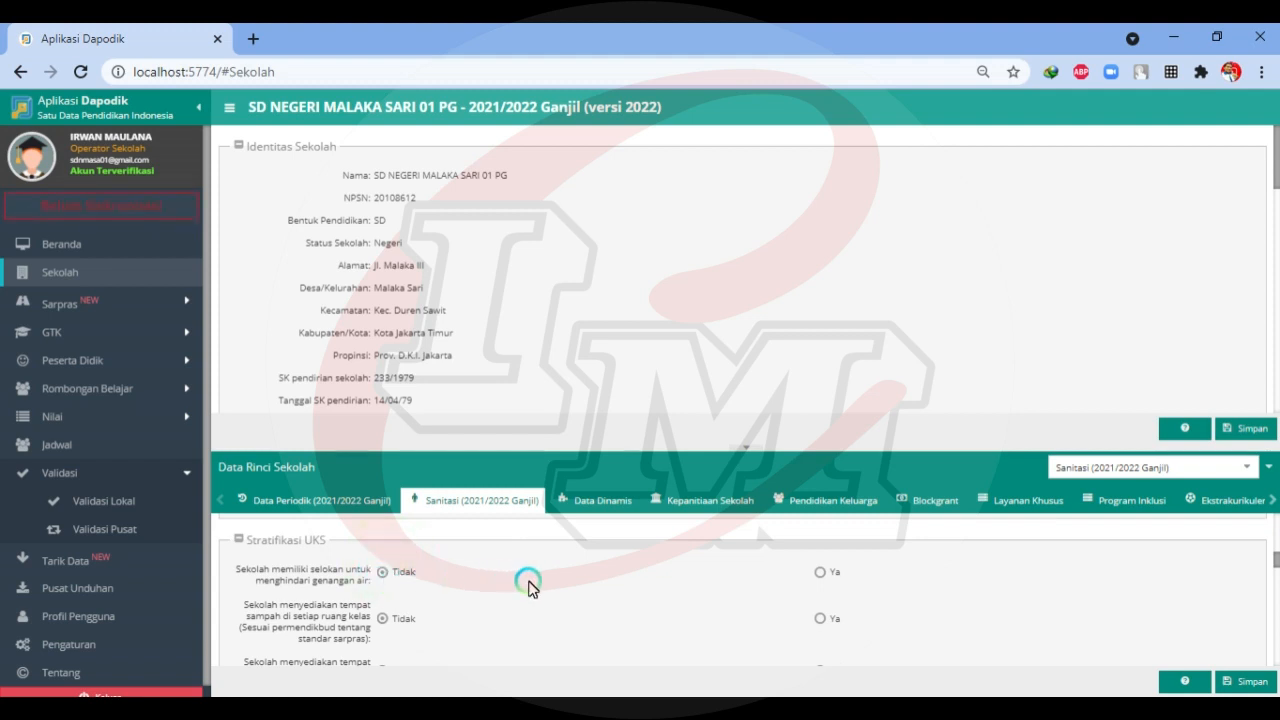
left_click(820, 574)
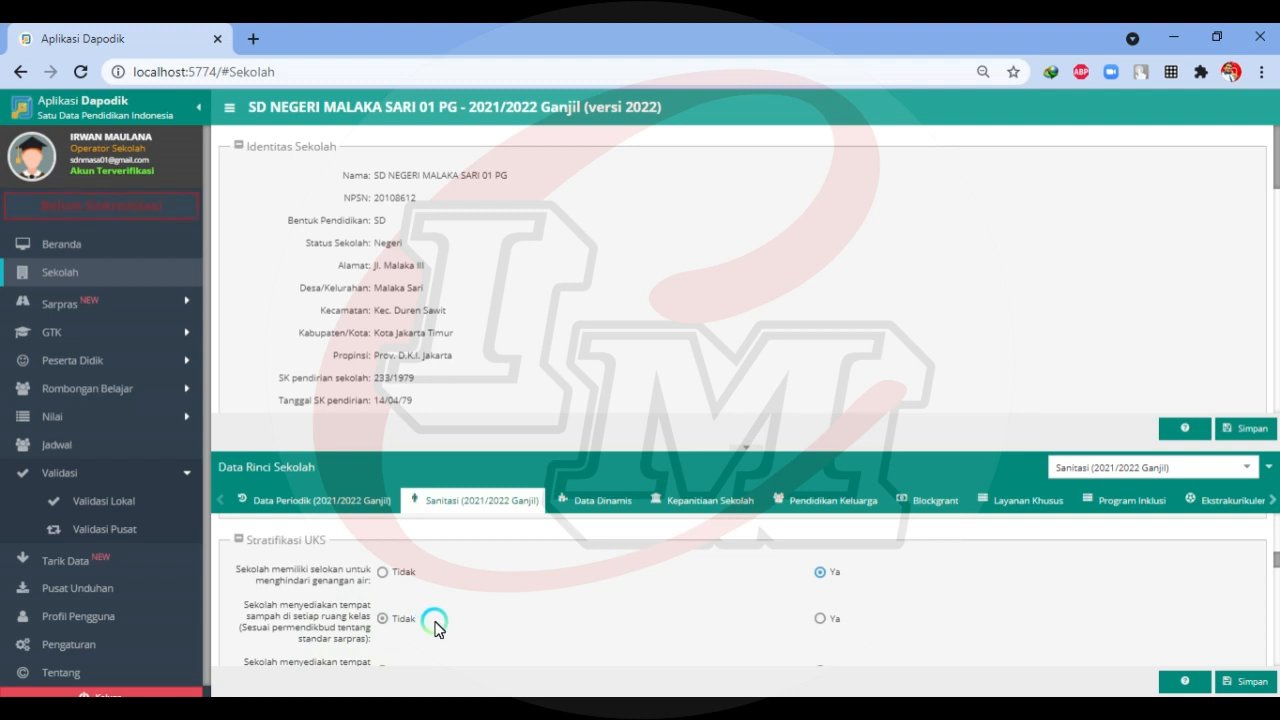
left_click(820, 619)
- Answer Ya for closed trash bins and for mirrors in every female toilet unit
scroll(1272, 560, "down", 1)
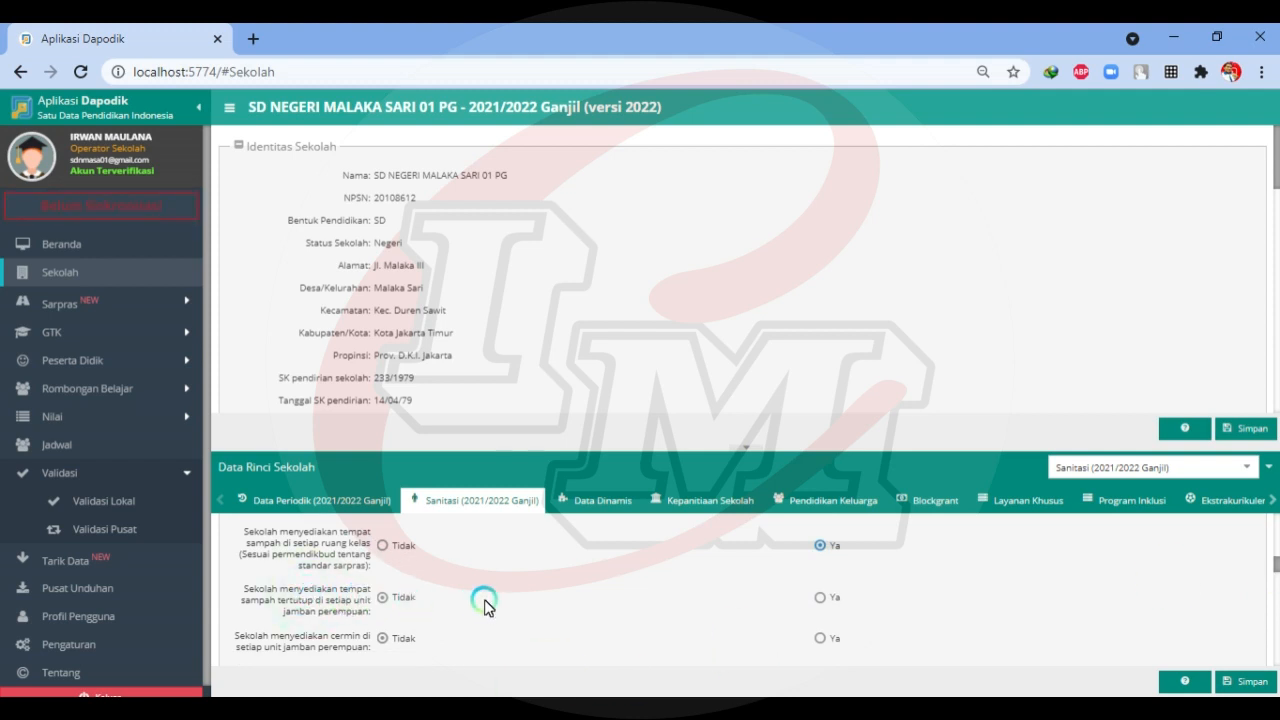
left_click(820, 598)
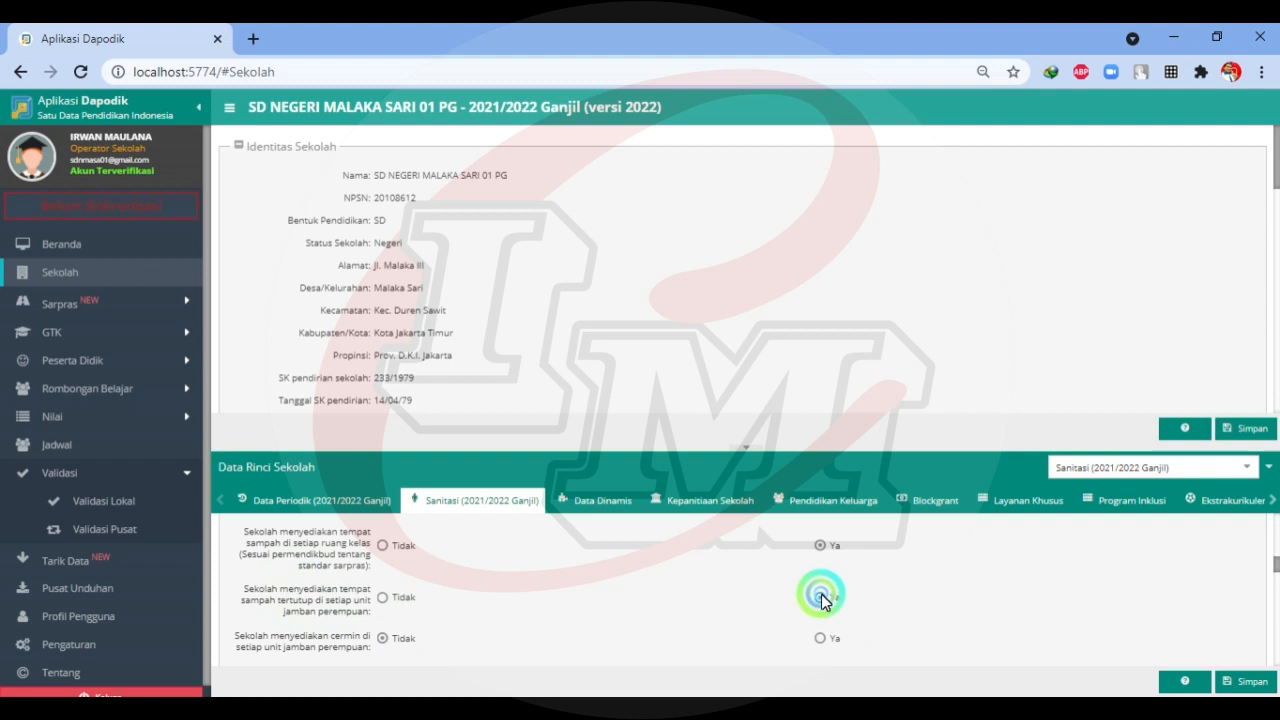
left_click(820, 638)
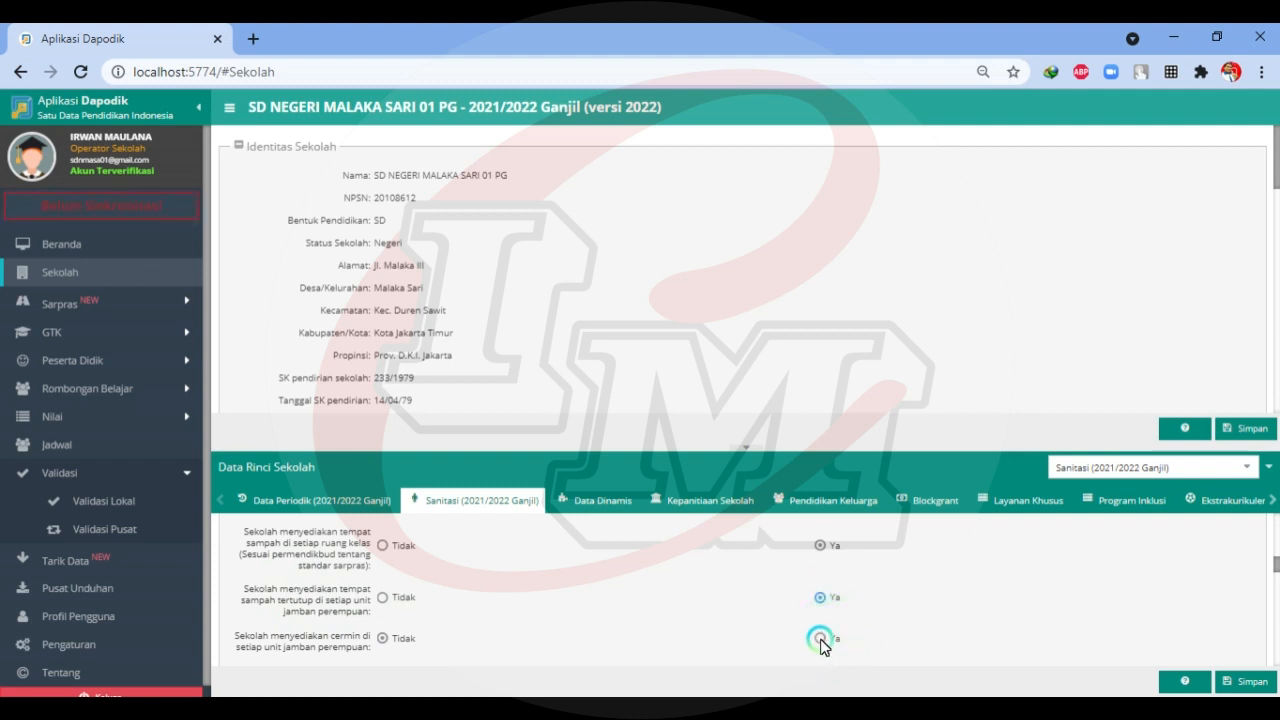
- Answer Ya for having a closed temporary waste site (TPS) and for routine collection of its waste
scroll(1275, 570, "down", 2)
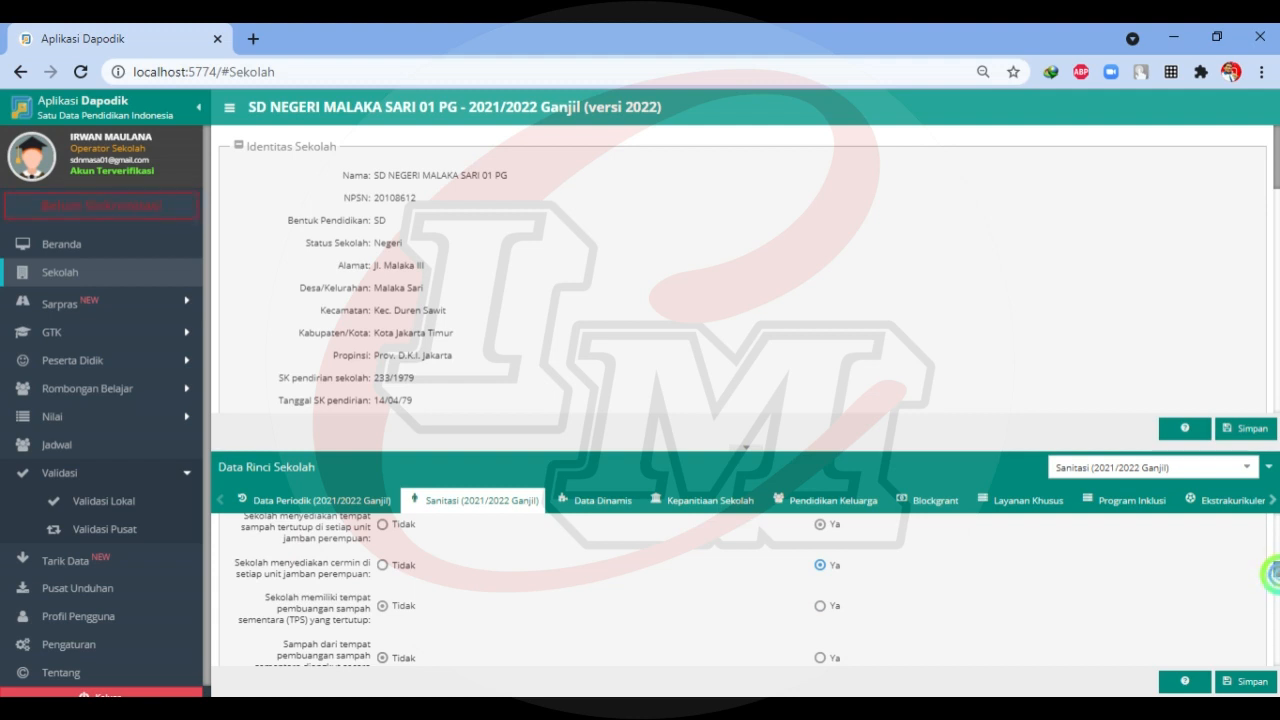
scroll(1271, 573, "down", 1)
left_click(820, 591)
left_click(821, 645)
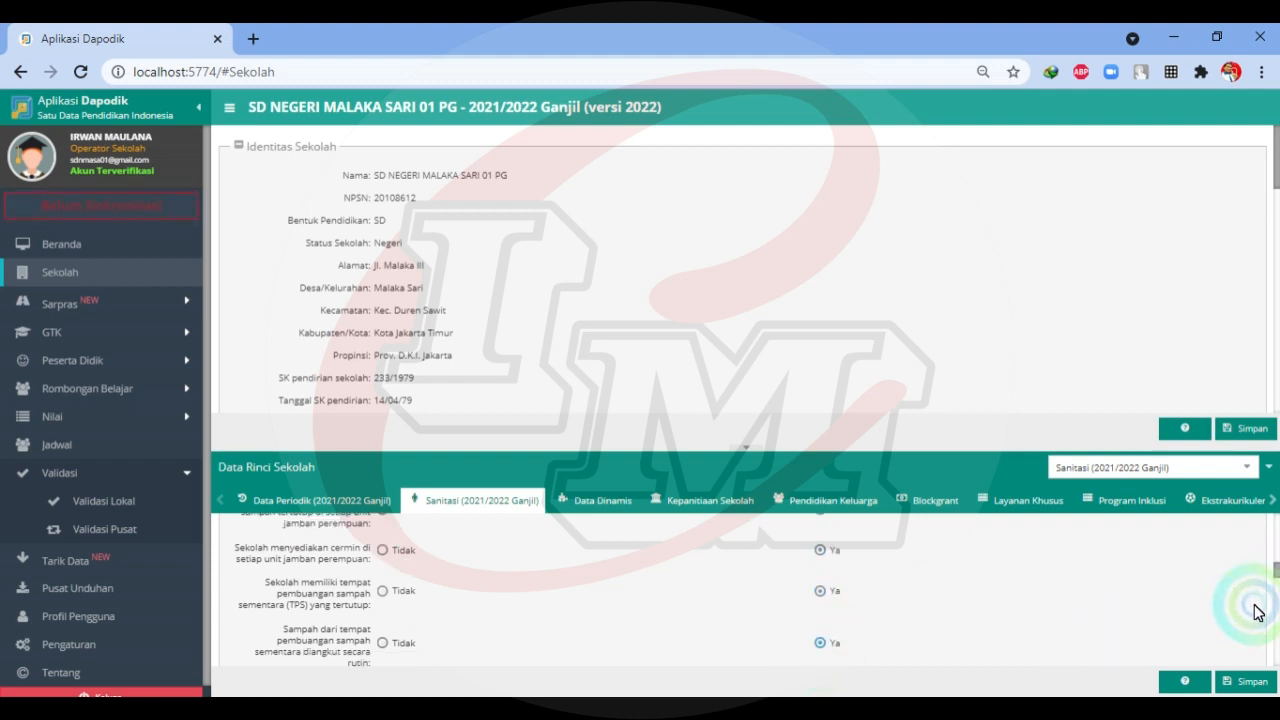
- Answer Ya for sanitation maintenance planning and budgeting, and for routine activities involving students in sanitation upkeep
scroll(1275, 573, "down", 3)
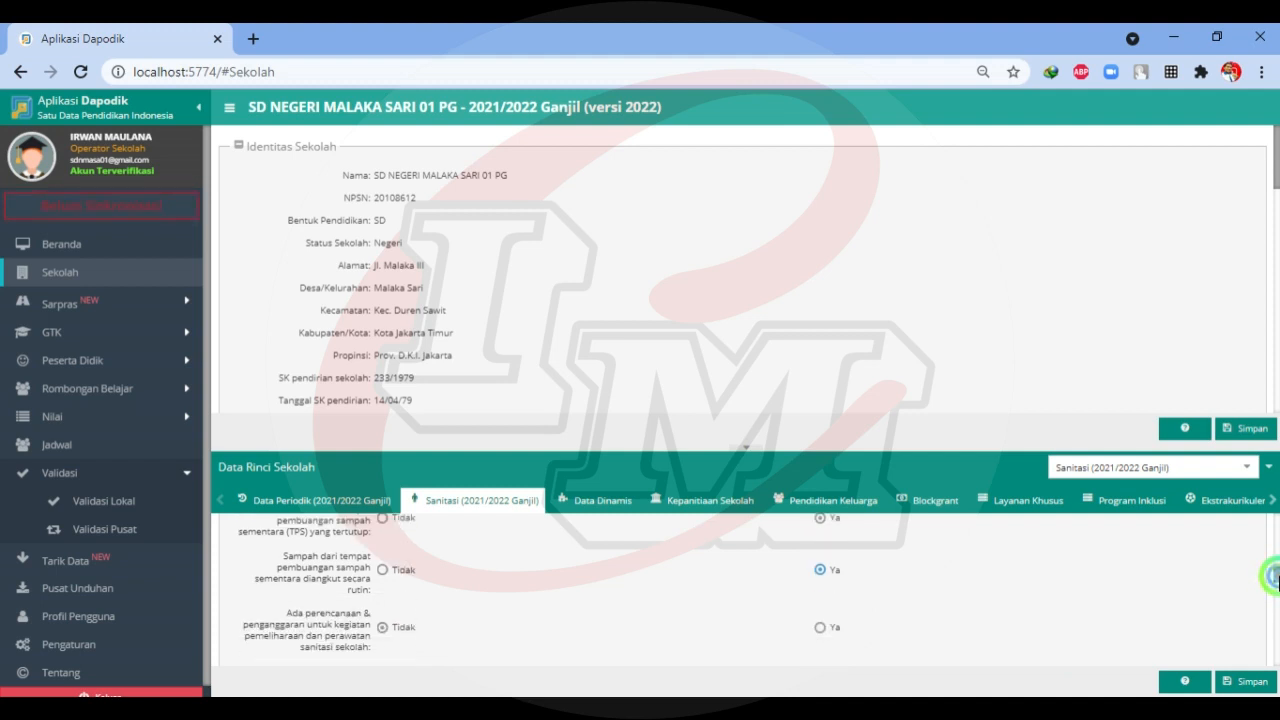
scroll(1276, 577, "down", 1)
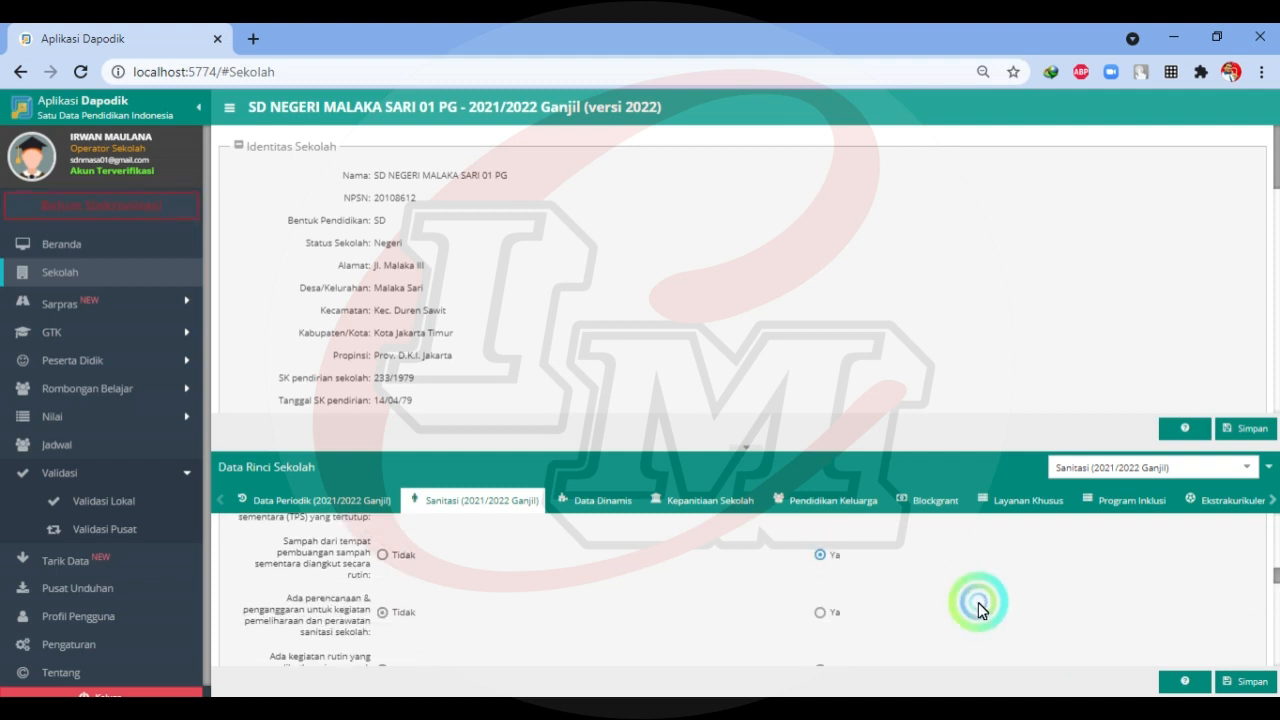
left_click(836, 613)
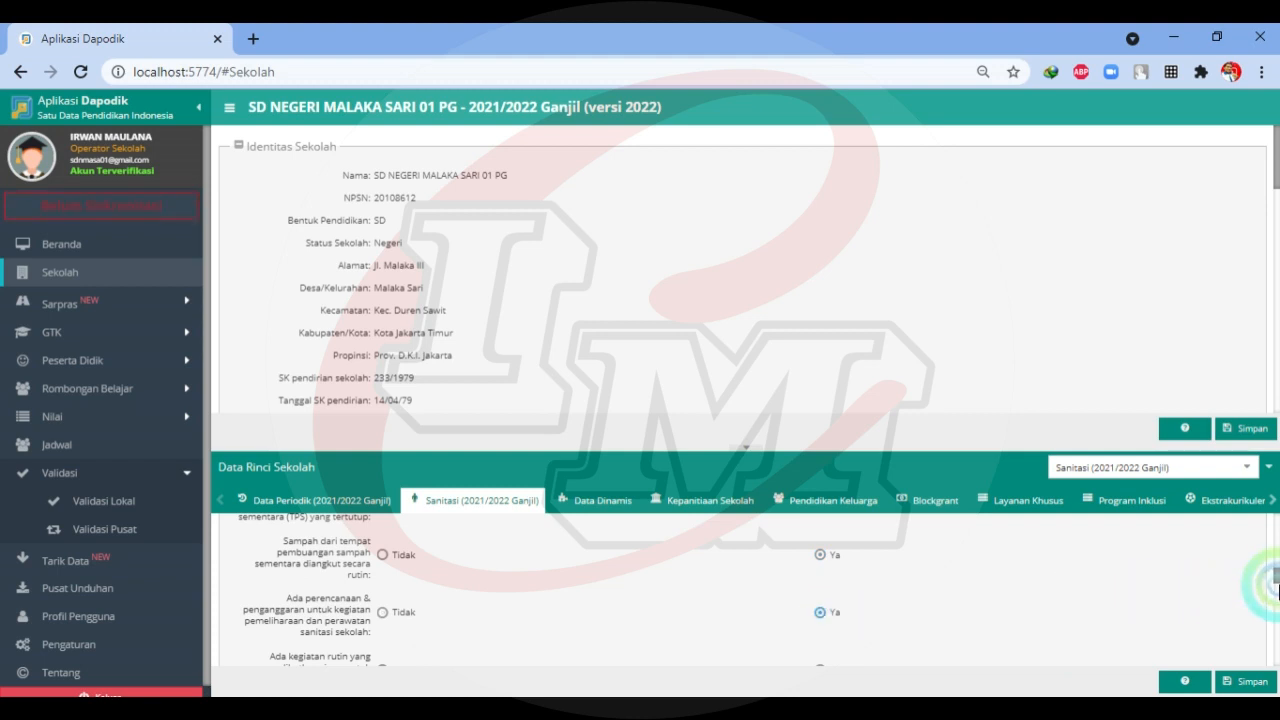
scroll(1277, 587, "down", 2)
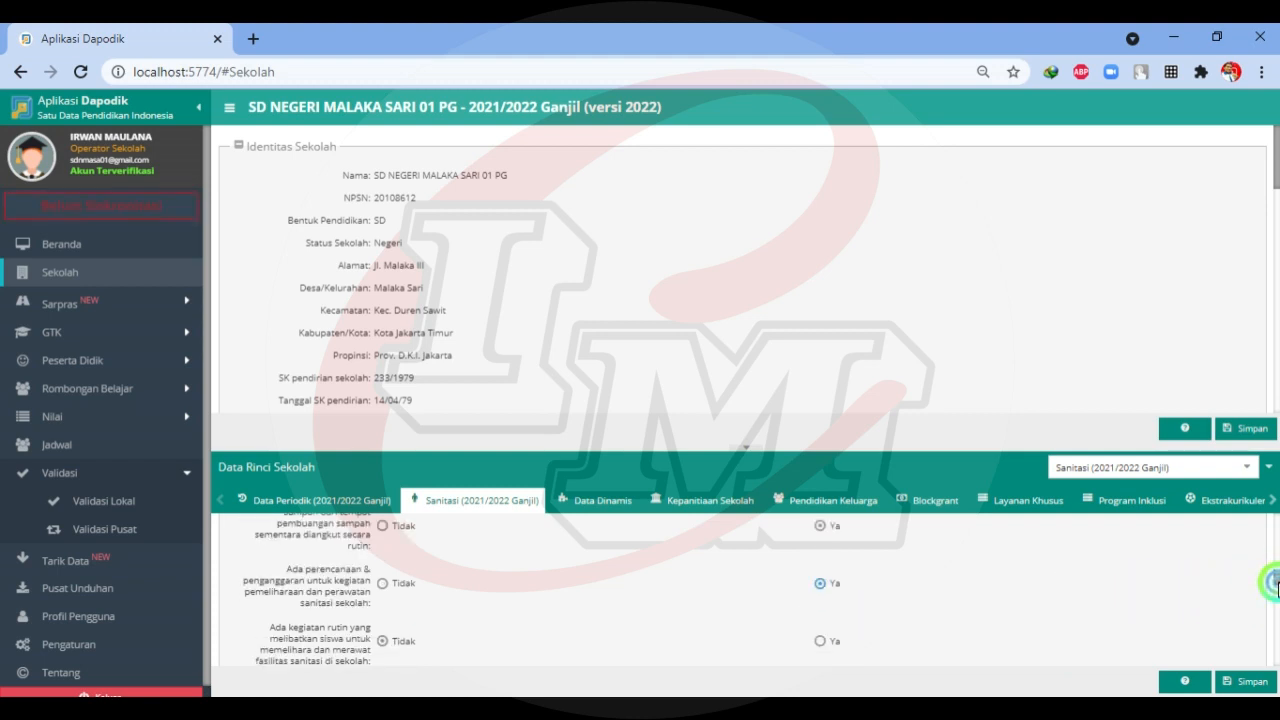
left_click(821, 640)
- Mark the school's external sanitation partnerships as Ada, dengan puskesmas and Ada, dengan lembaga non-pemerintah
scroll(1272, 582, "down", 1)
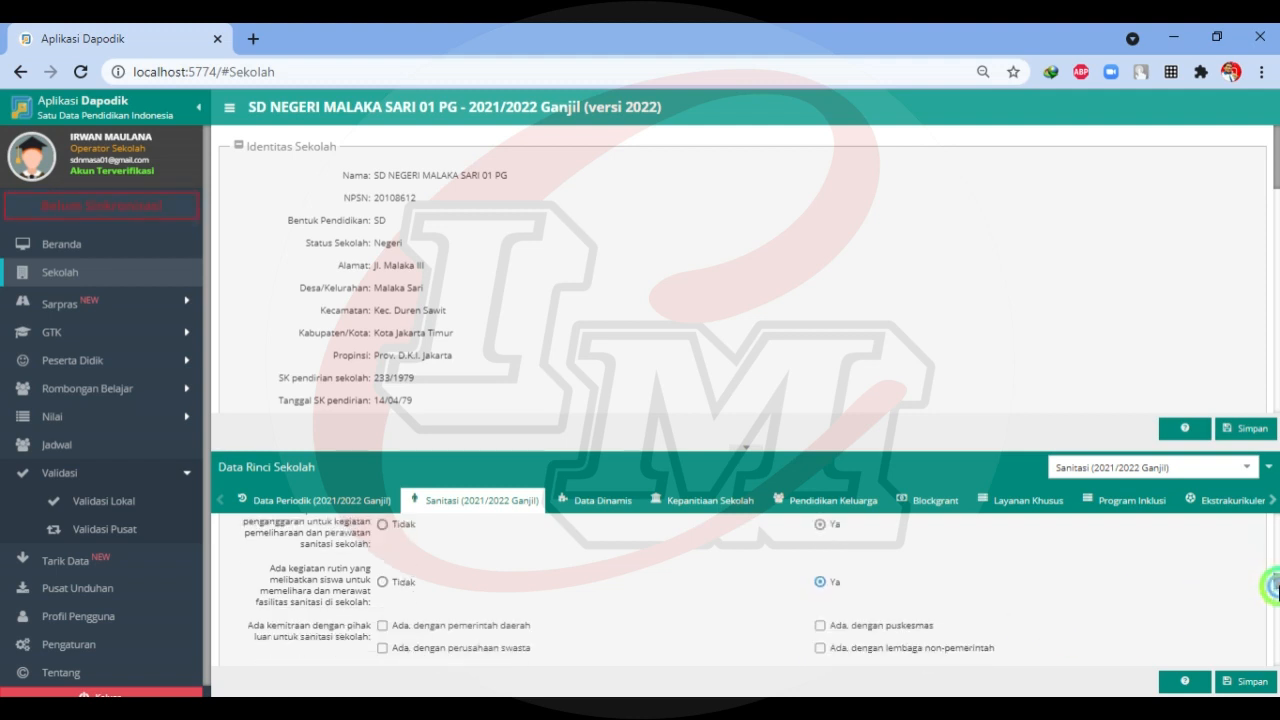
scroll(1274, 588, "down", 1)
scroll(1272, 588, "down", 1)
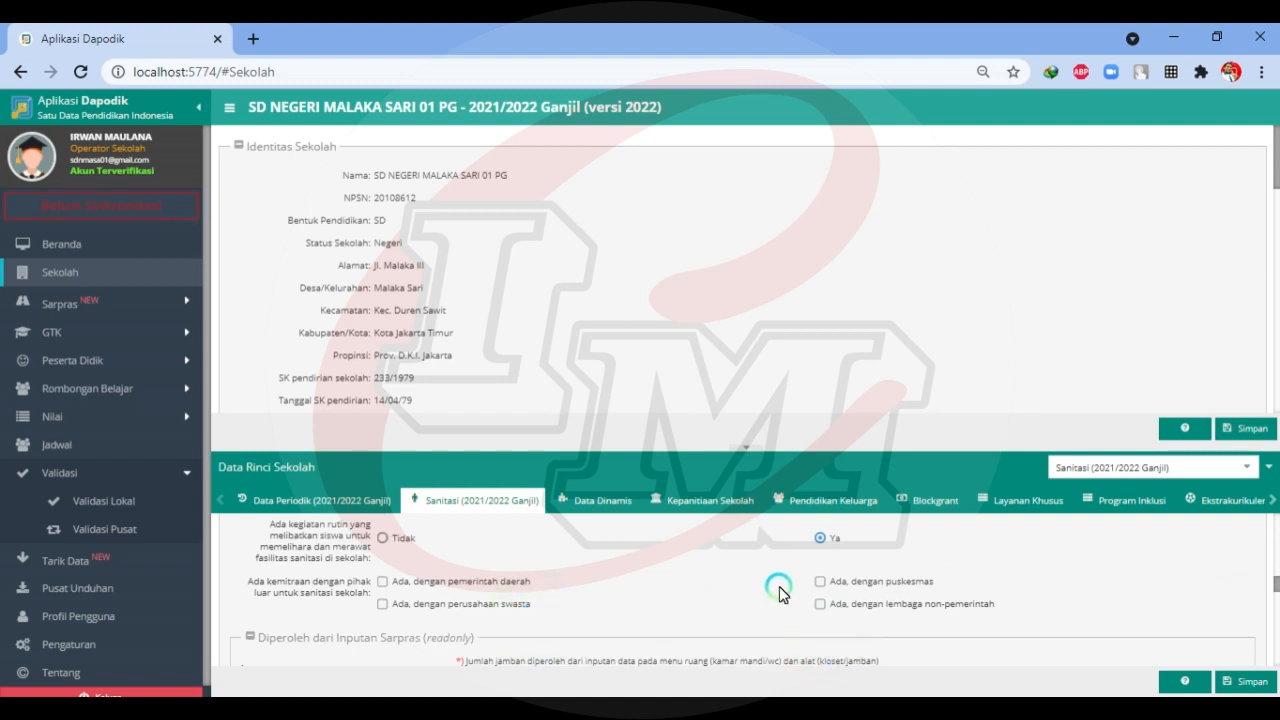
left_click(821, 582)
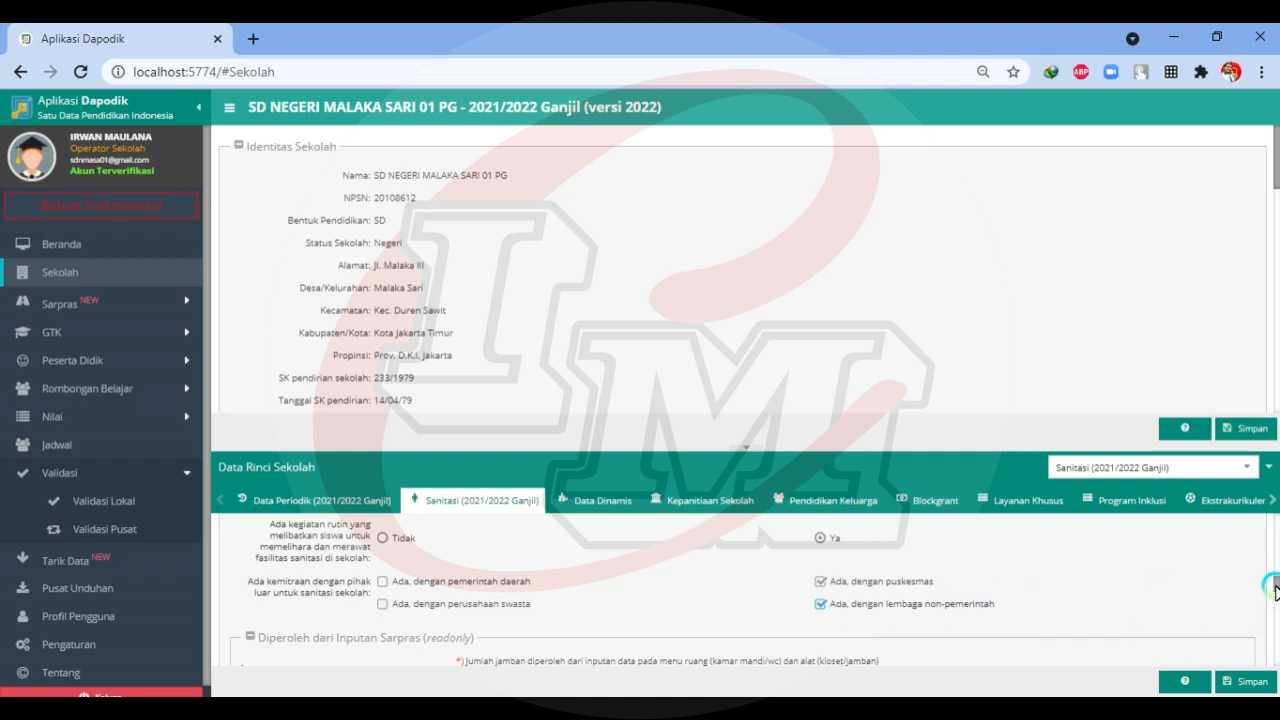
- For Cuci tangan pakai sabun, answer Ya for KIE di Toilet and KIE di Ruang UKS
left_click_drag(1275, 584, 1275, 595)
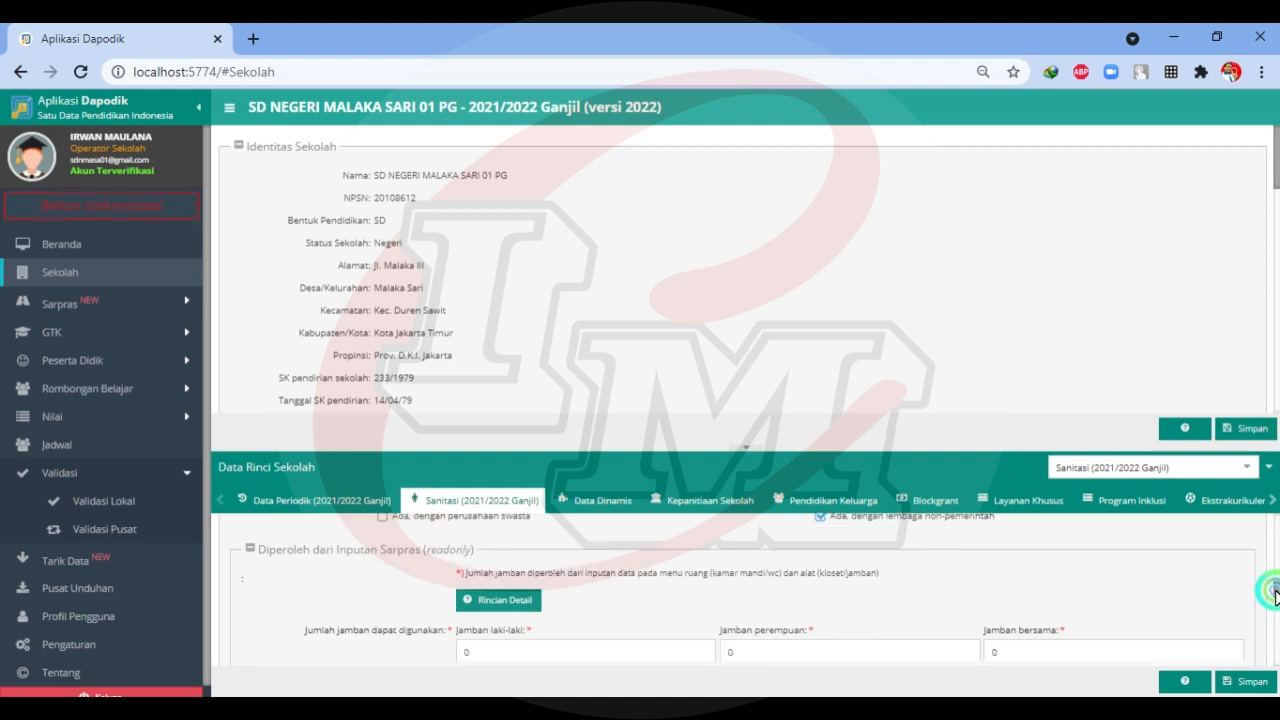
left_click_drag(1275, 595, 1275, 598)
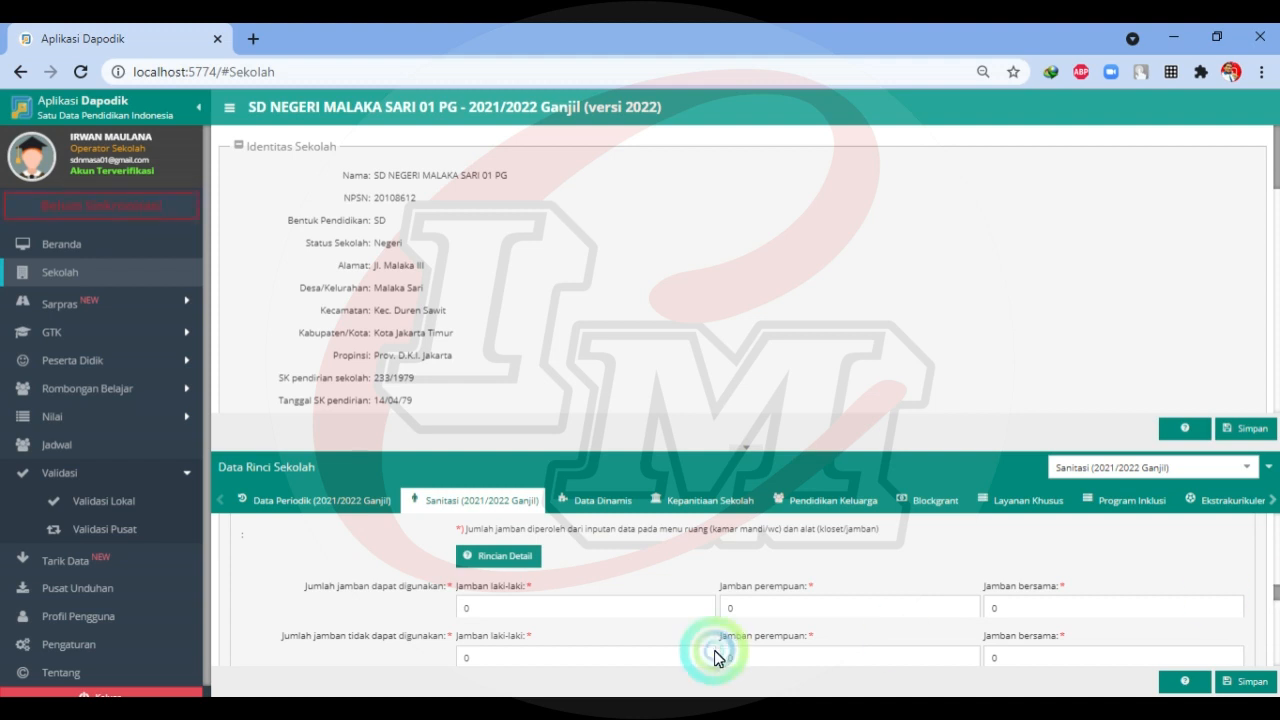
left_click(482, 607)
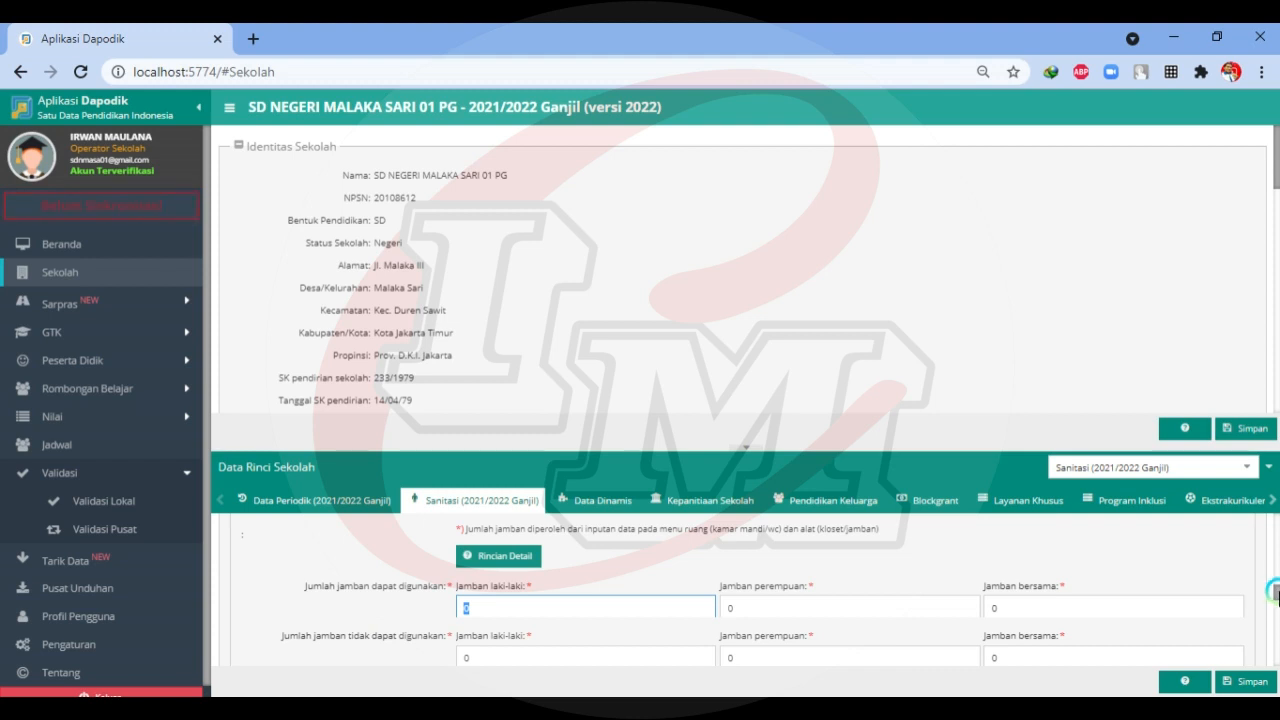
scroll(1273, 594, "down", 1)
scroll(1273, 597, "down", 3)
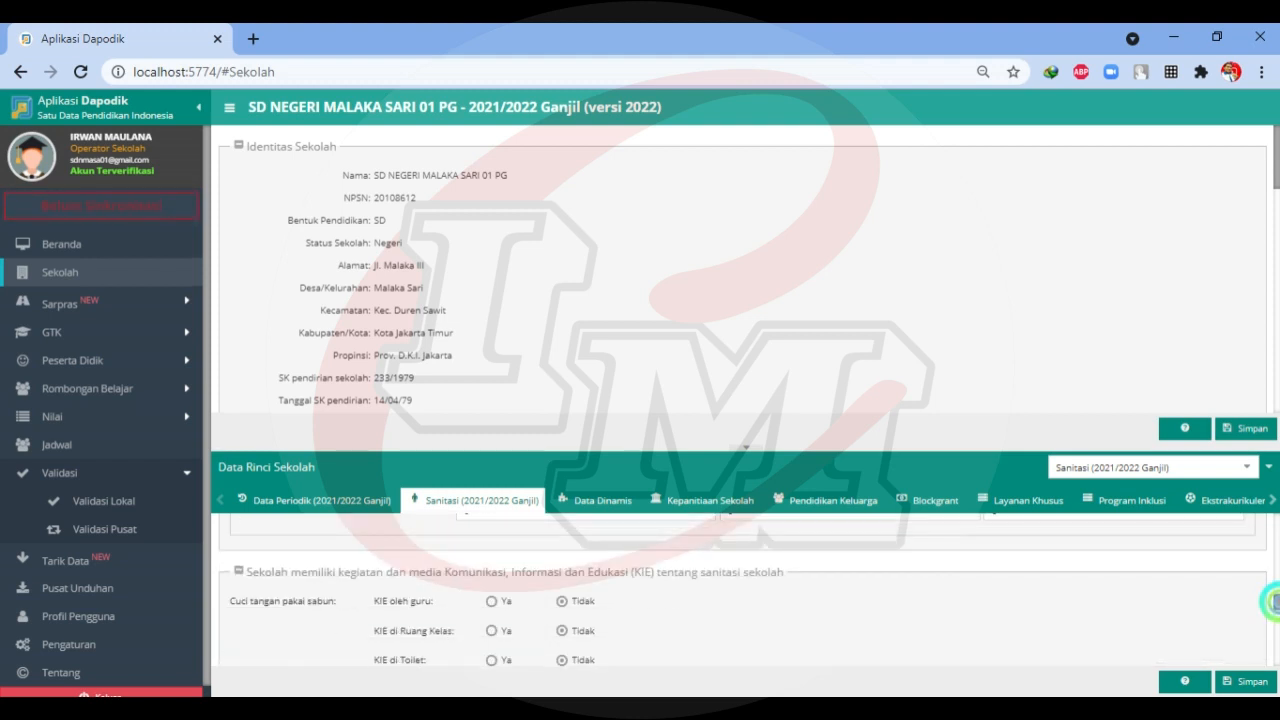
scroll(1272, 601, "down", 1)
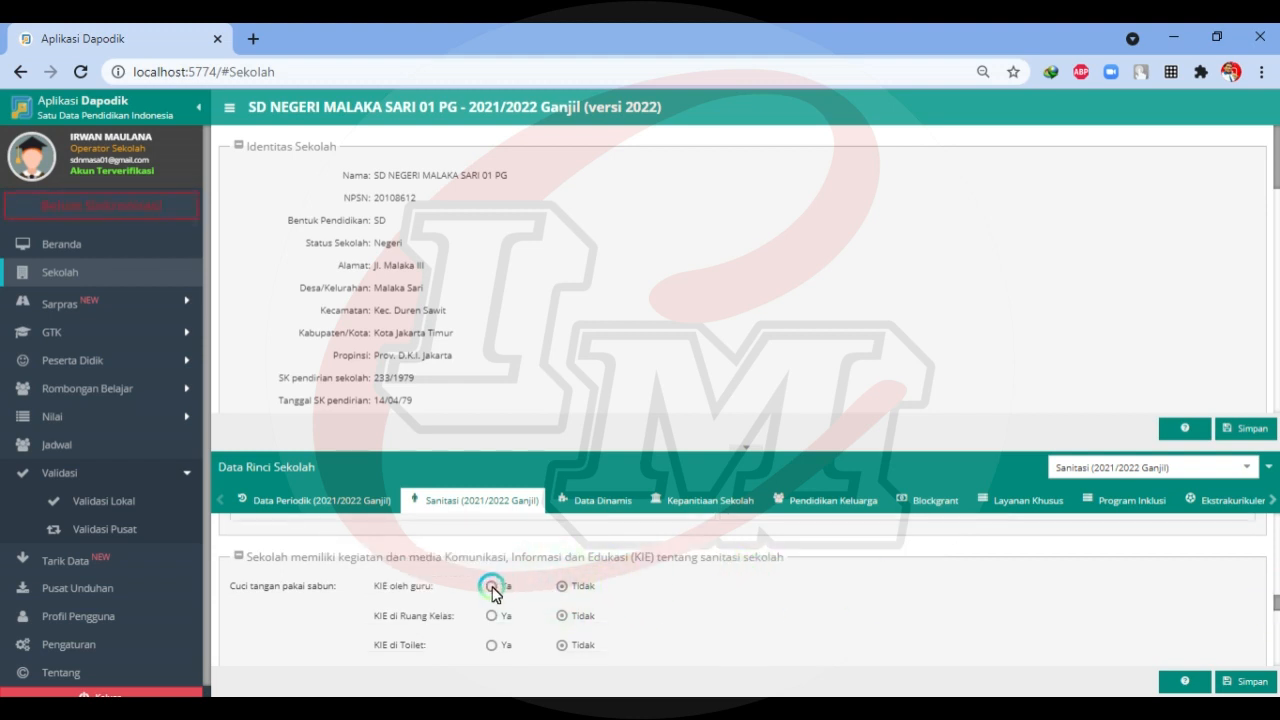
left_click(491, 645)
scroll(1274, 602, "down", 2)
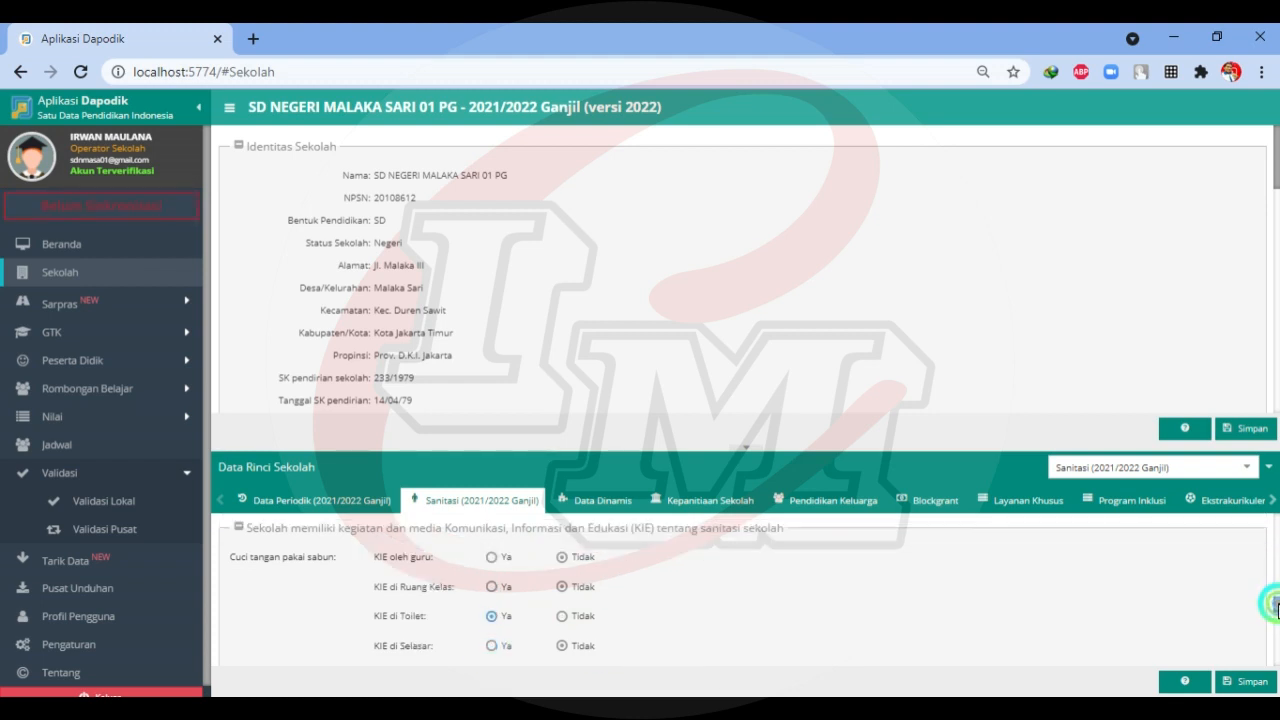
scroll(1272, 604, "down", 2)
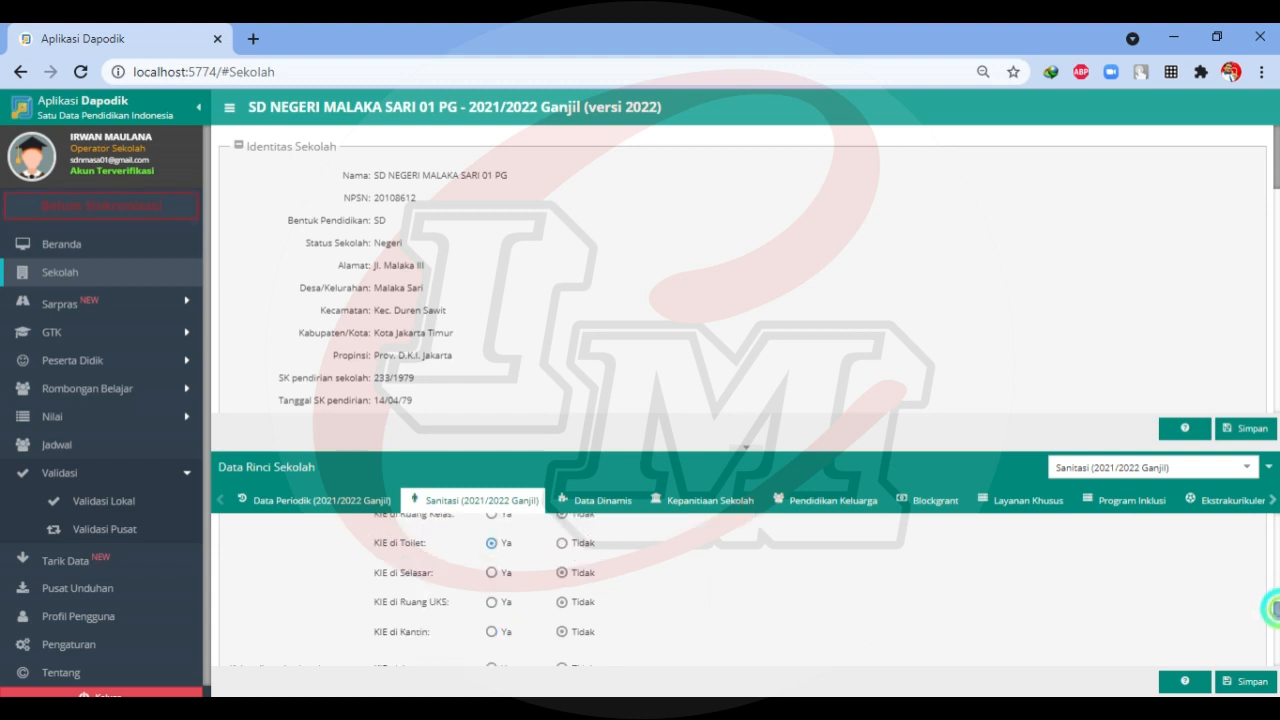
left_click(491, 632)
left_click(491, 604)
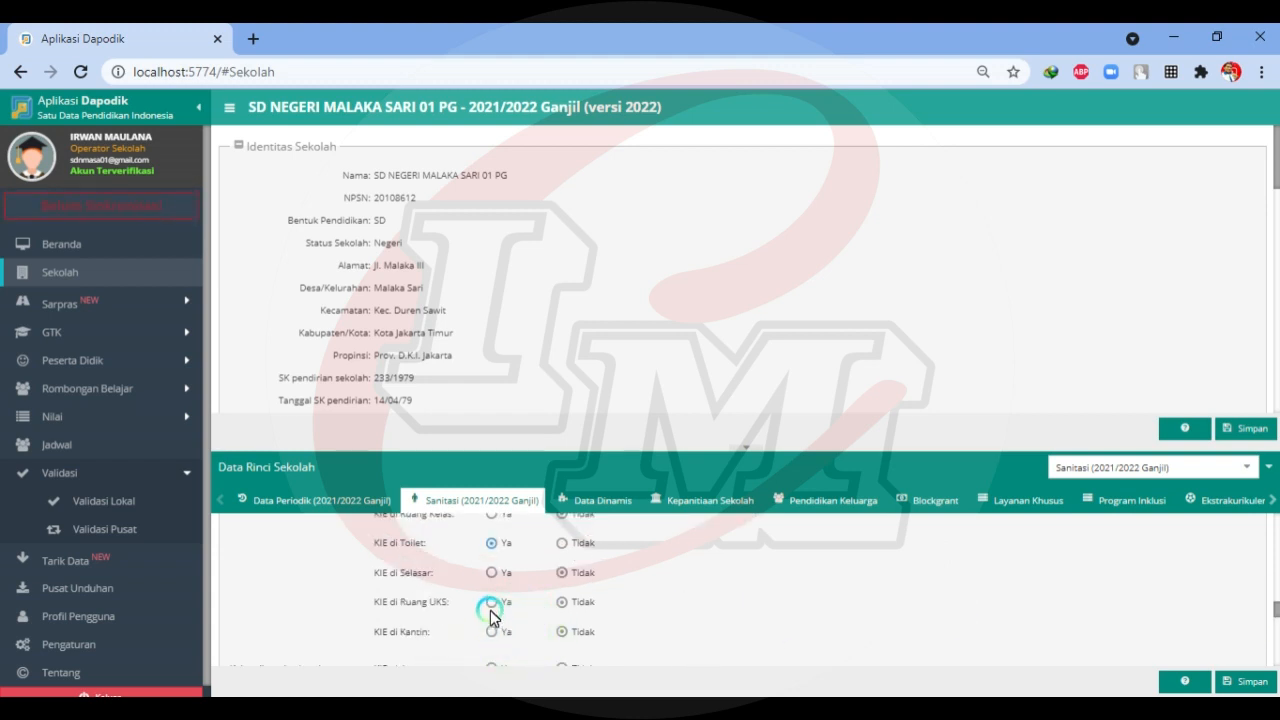
left_click(491, 604)
- For Kebersihan dan kesehatan menstruasi, answer Ya for KIE di Toilet and KIE di Ruang UKS
scroll(1272, 604, "down", 2)
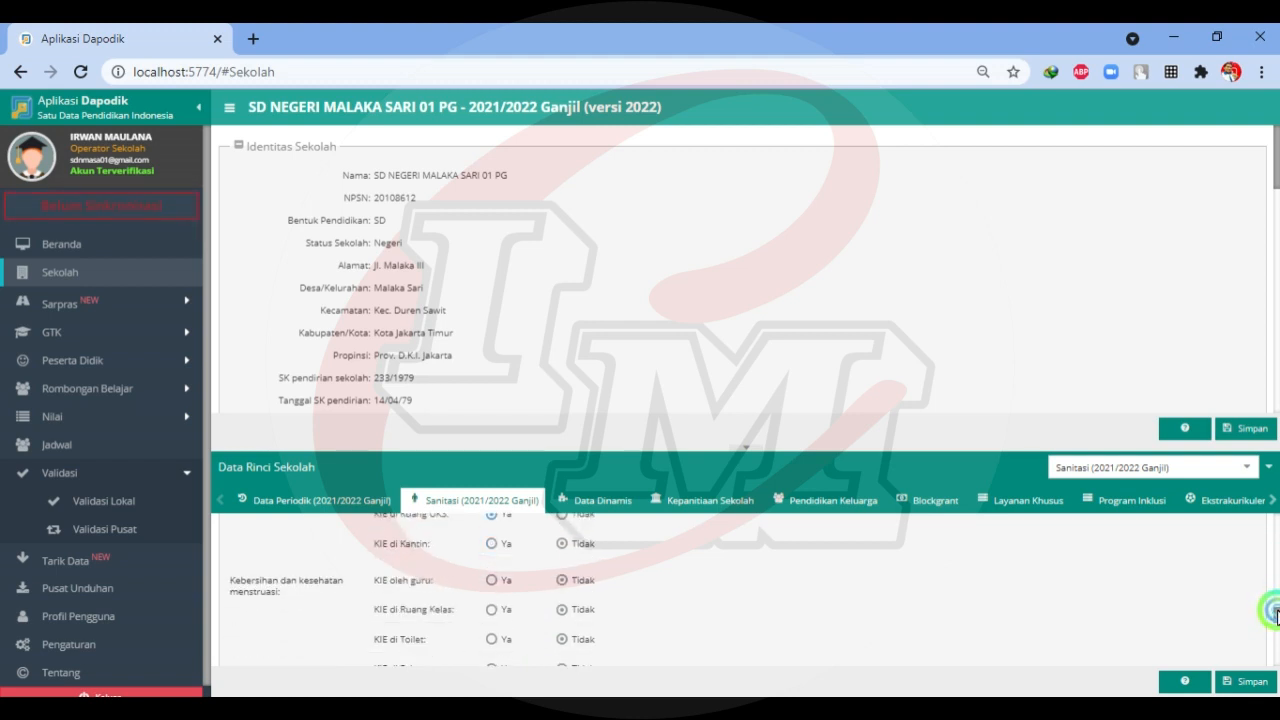
left_click(491, 639)
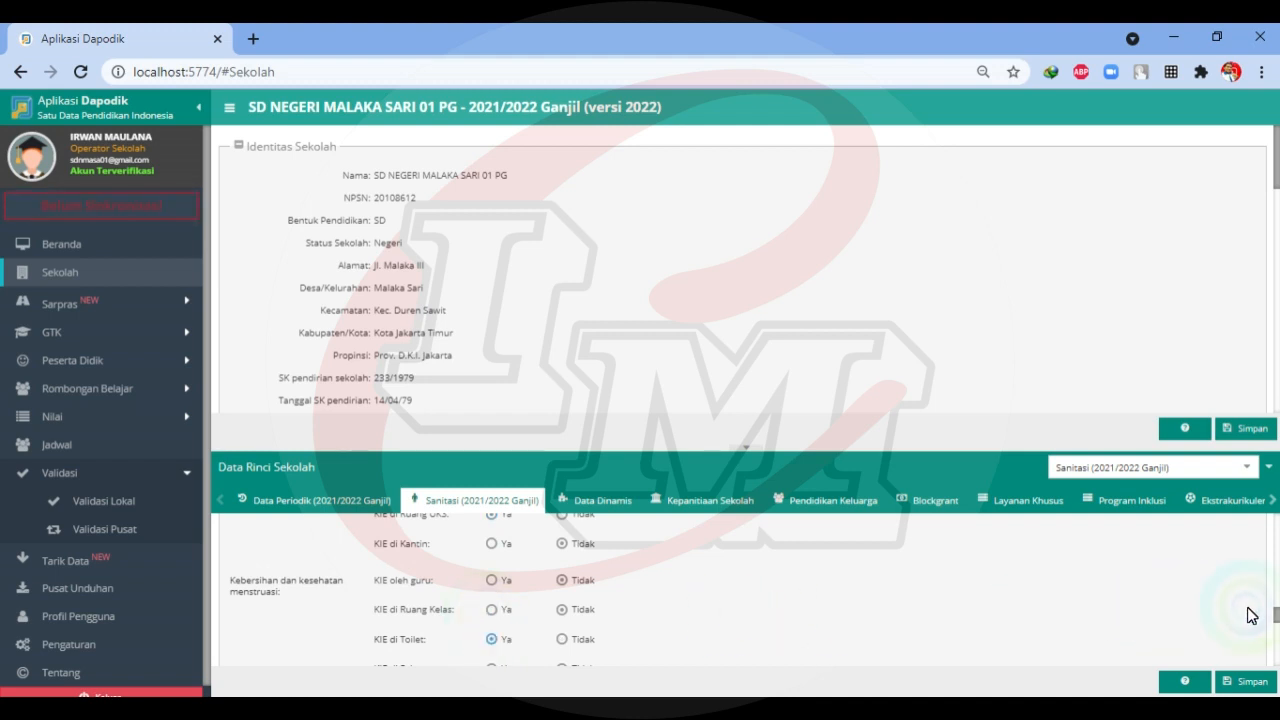
left_click_drag(1276, 618, 1276, 626)
left_click(491, 595)
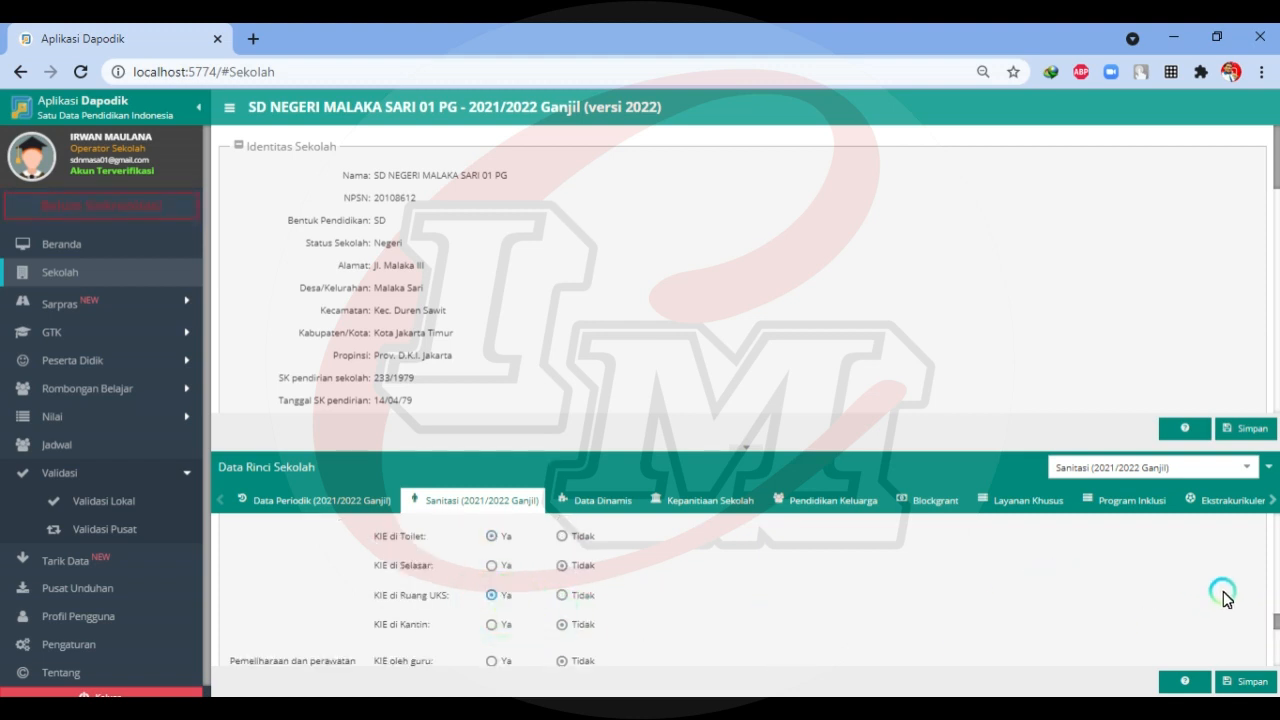
- For Pemeliharaan dan perawatan toilet, answer Ya for KIE di Toilet and KIE di Ruang UKS
left_click_drag(1276, 622, 1277, 628)
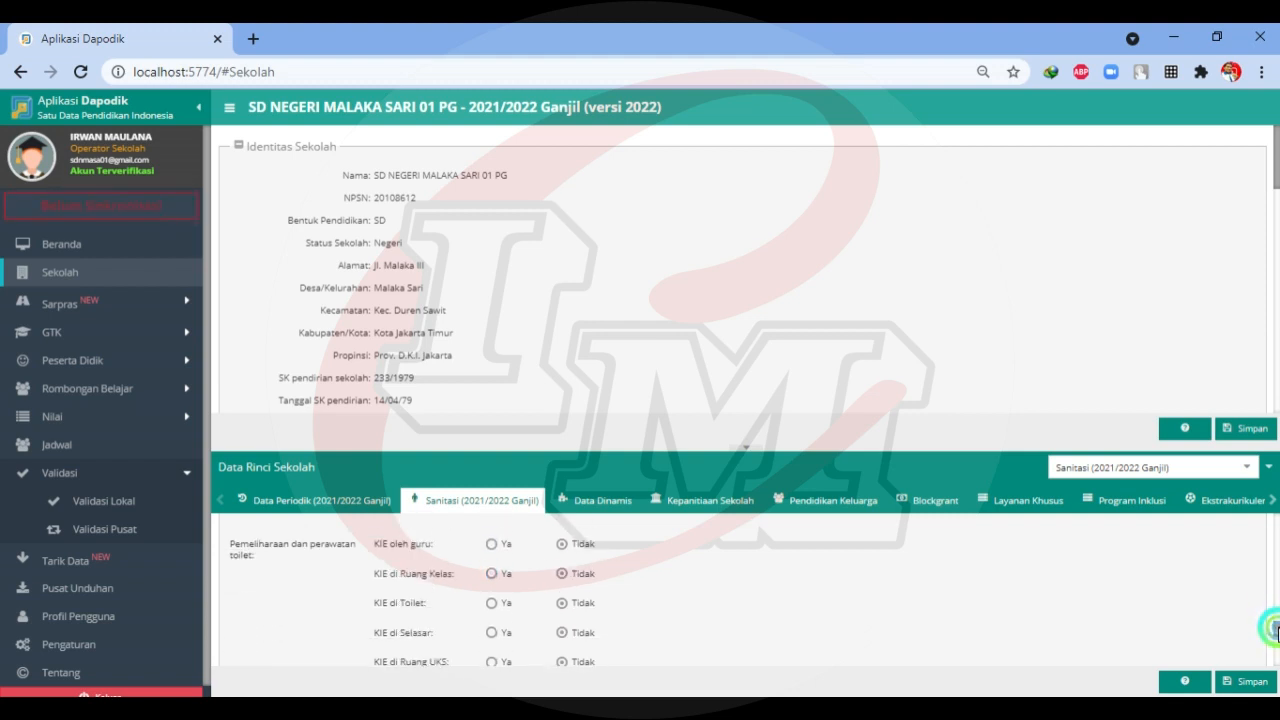
left_click(492, 604)
left_click_drag(1277, 629, 1277, 632)
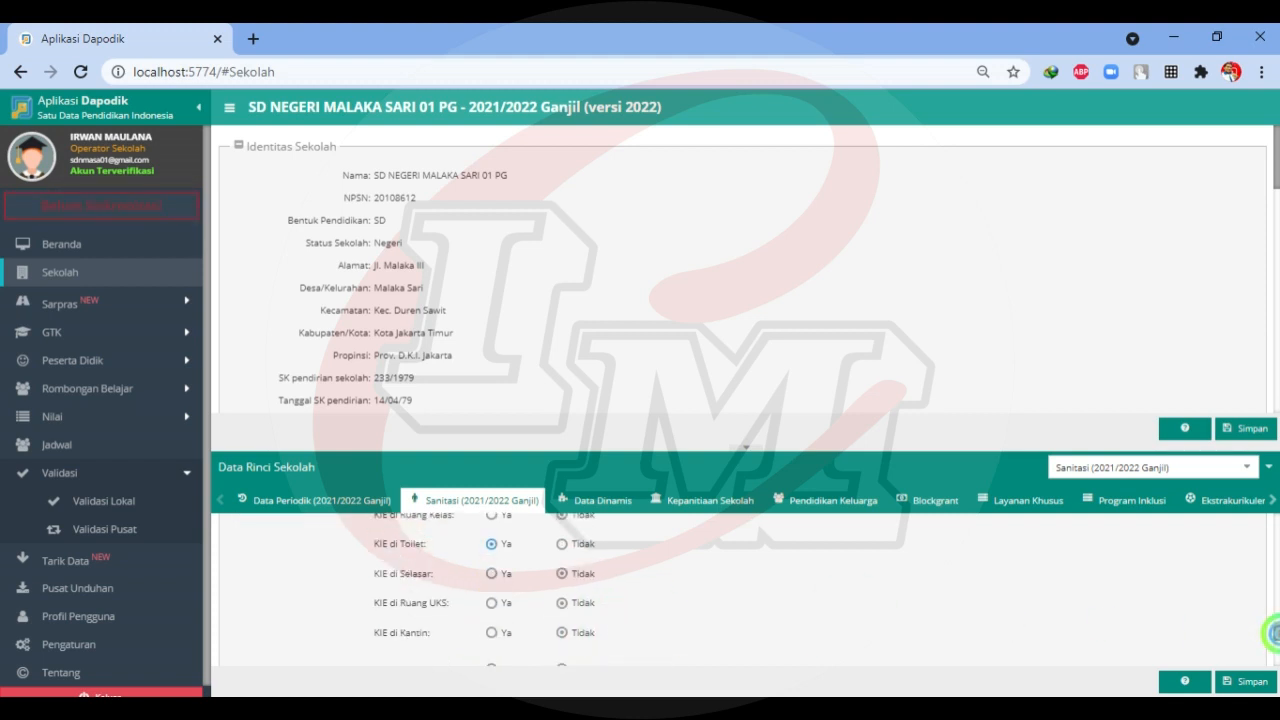
left_click(494, 604)
- For Keamanan pangan, answer Ya for KIE di Ruang UKS and KIE di Kantin
left_click_drag(1277, 635, 1277, 644)
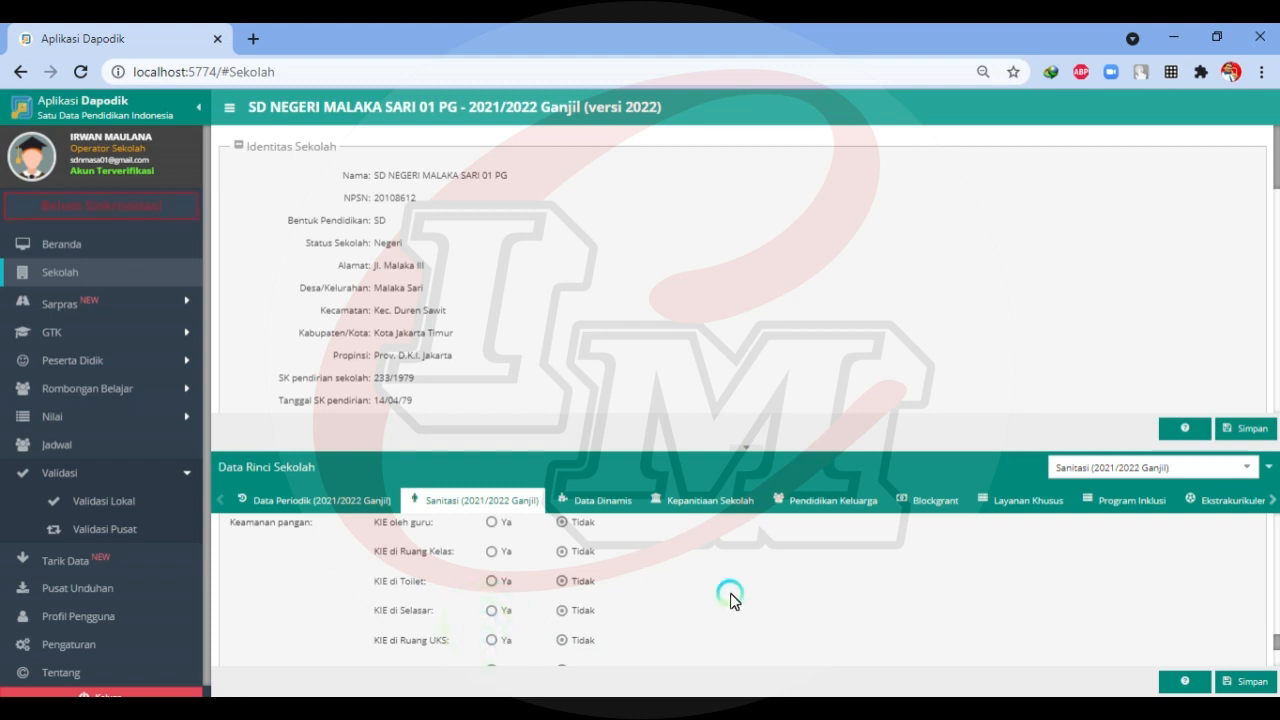
left_click(506, 643)
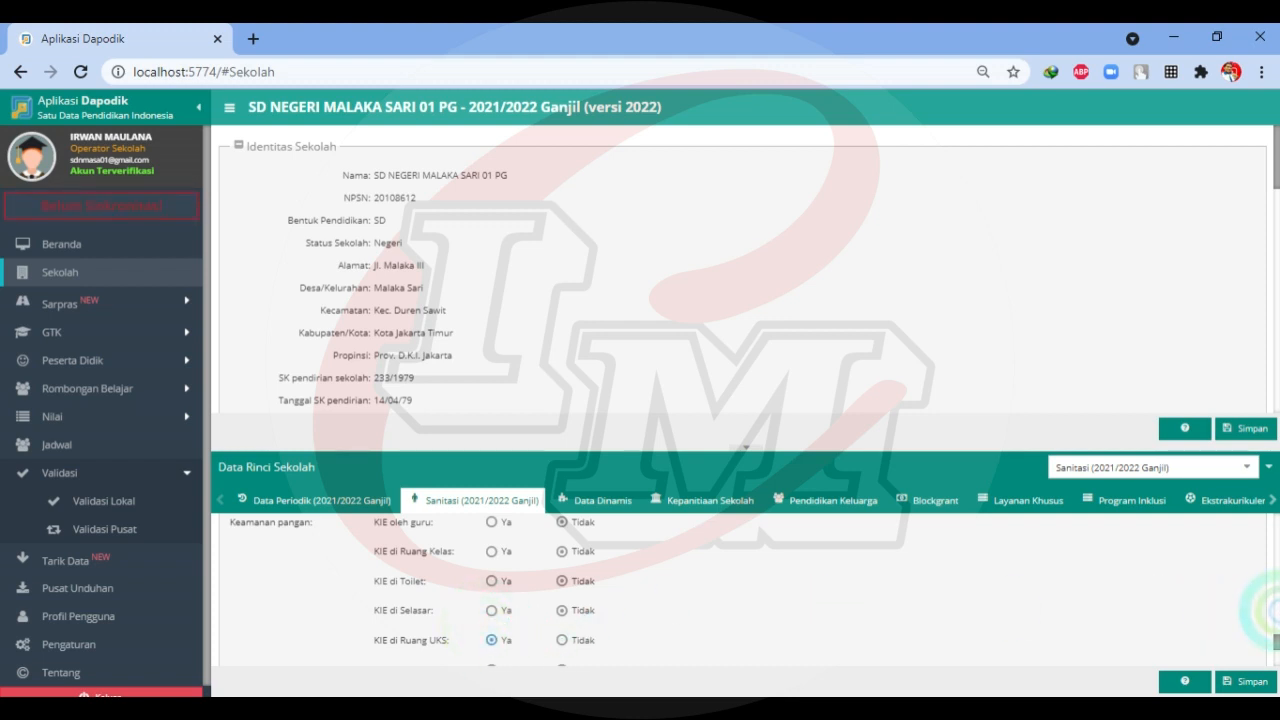
left_click_drag(1275, 637, 1275, 641)
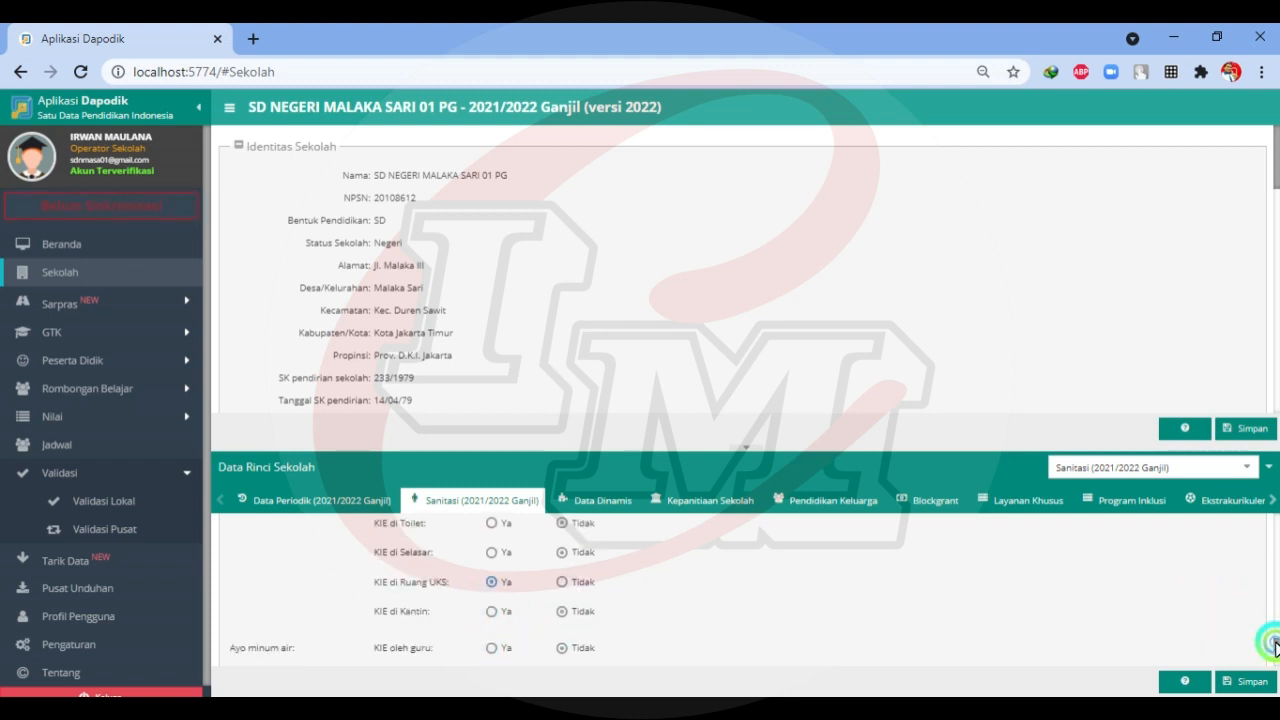
left_click(489, 611)
- For Ayo minum air, answer Ya for KIE di Selasar, Ruang UKS and Kantin, and save the sanitation data
left_click_drag(1277, 645, 1277, 650)
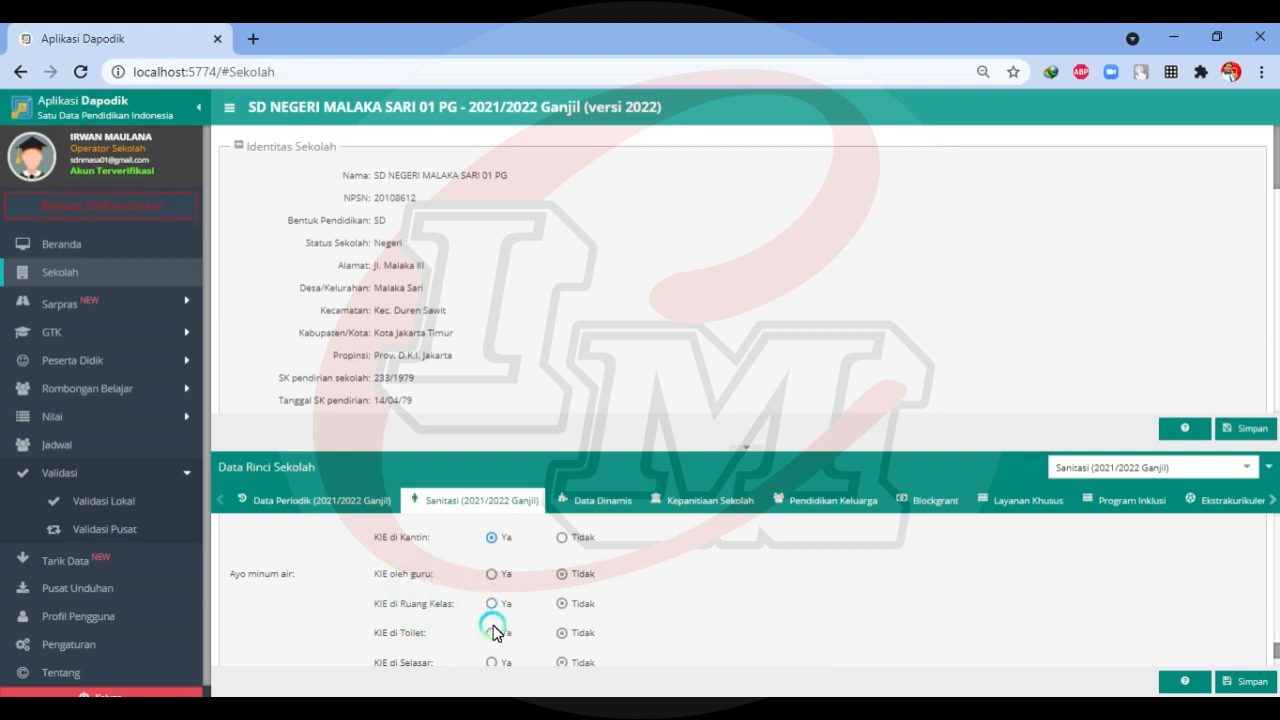
left_click(492, 663)
left_click_drag(1277, 648, 1277, 656)
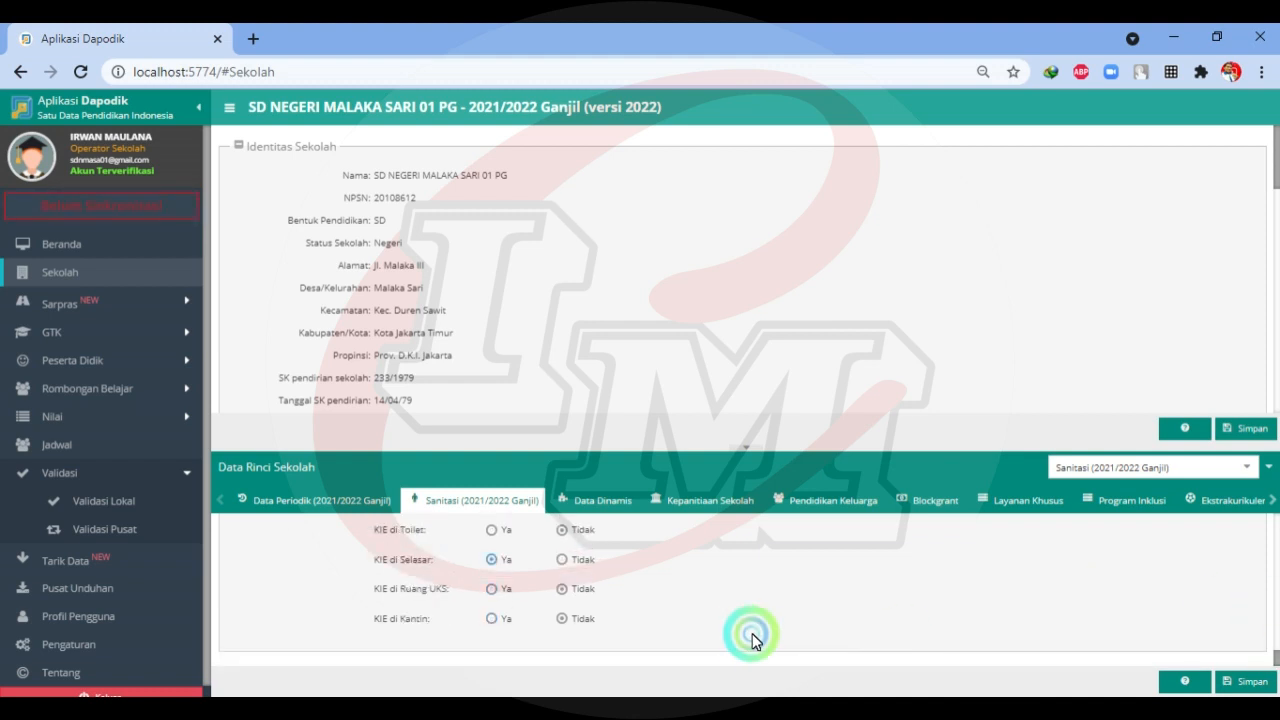
left_click(491, 589)
left_click(491, 619)
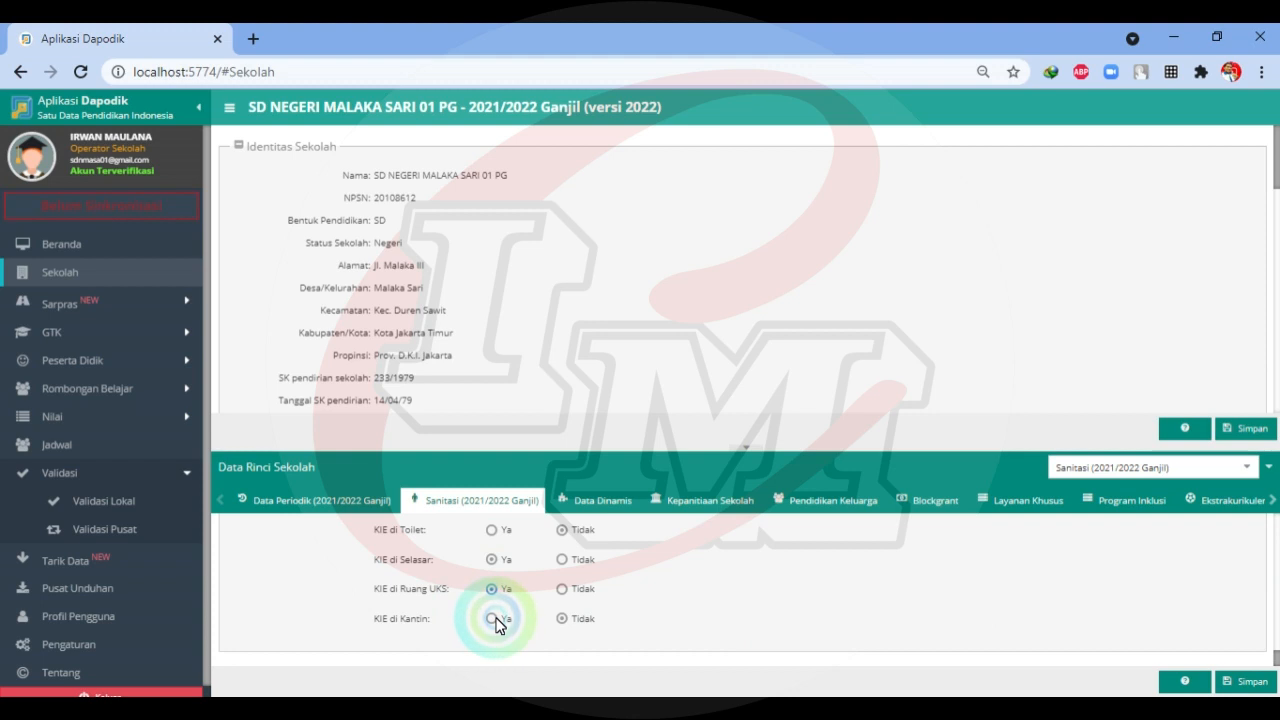
left_click(1250, 682)
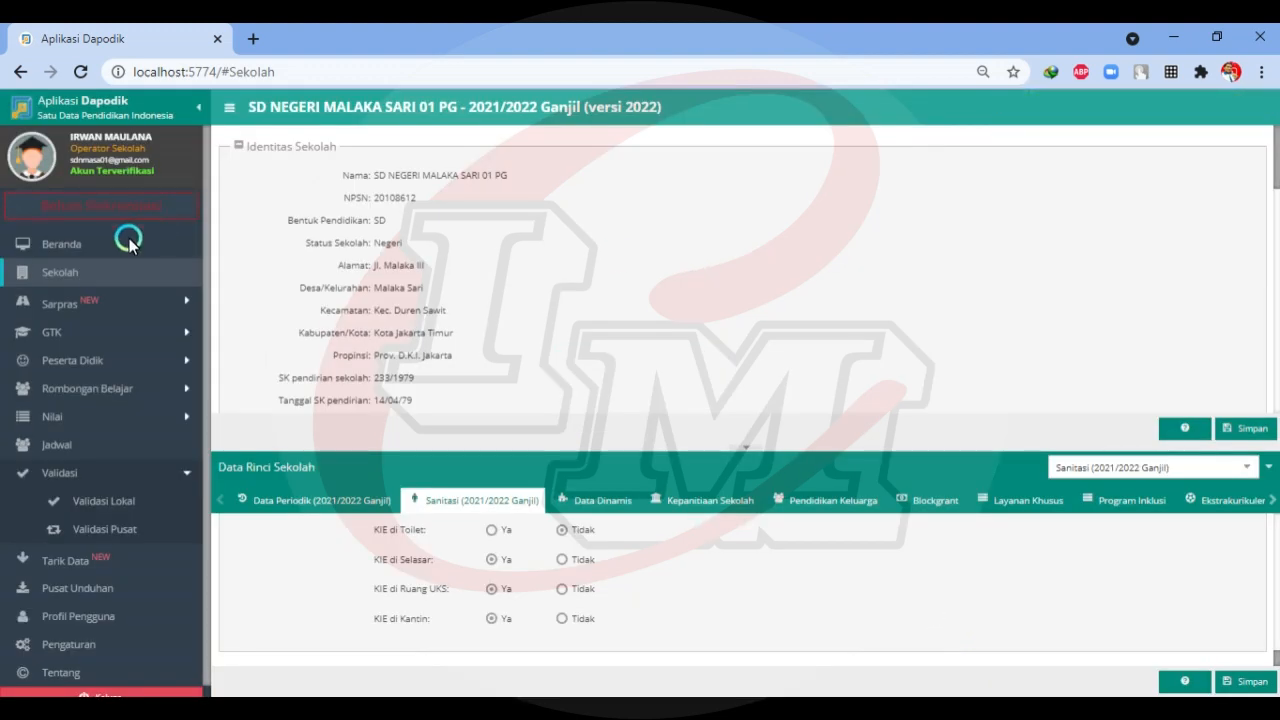
- Refresh the local validation results and view the invalid entries listed for Sarpras
left_click(92, 503)
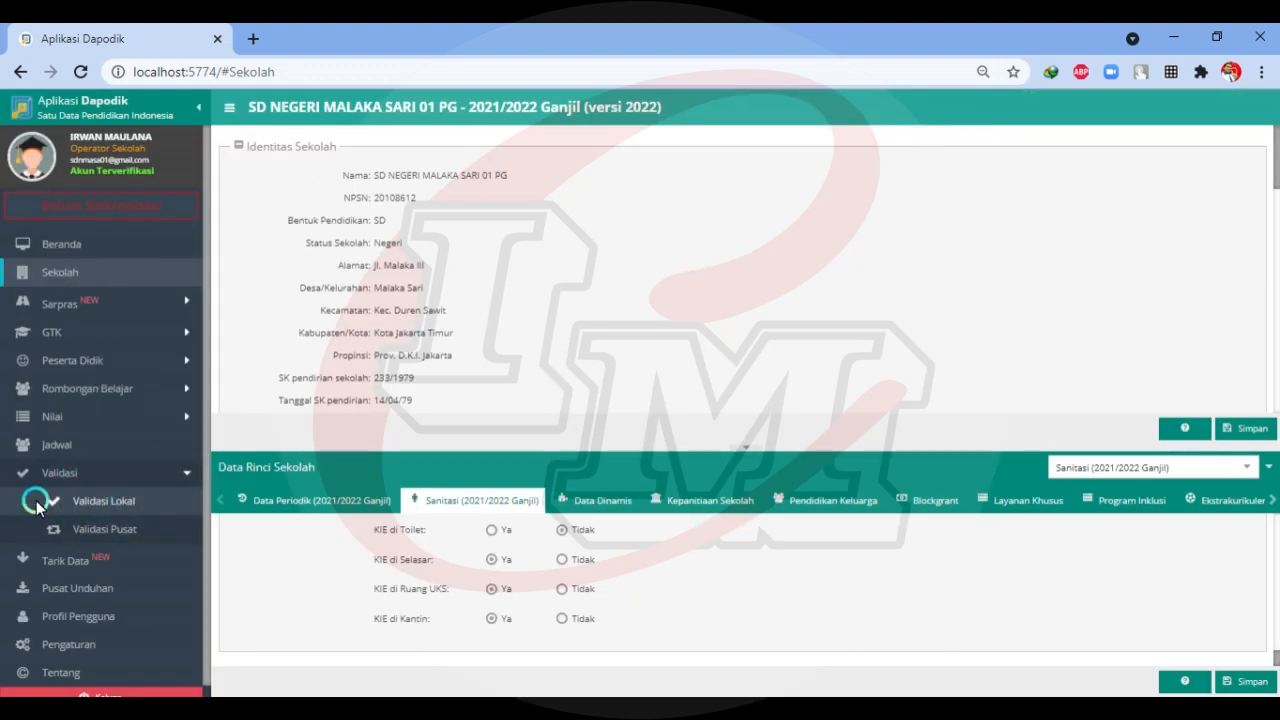
left_click(131, 494)
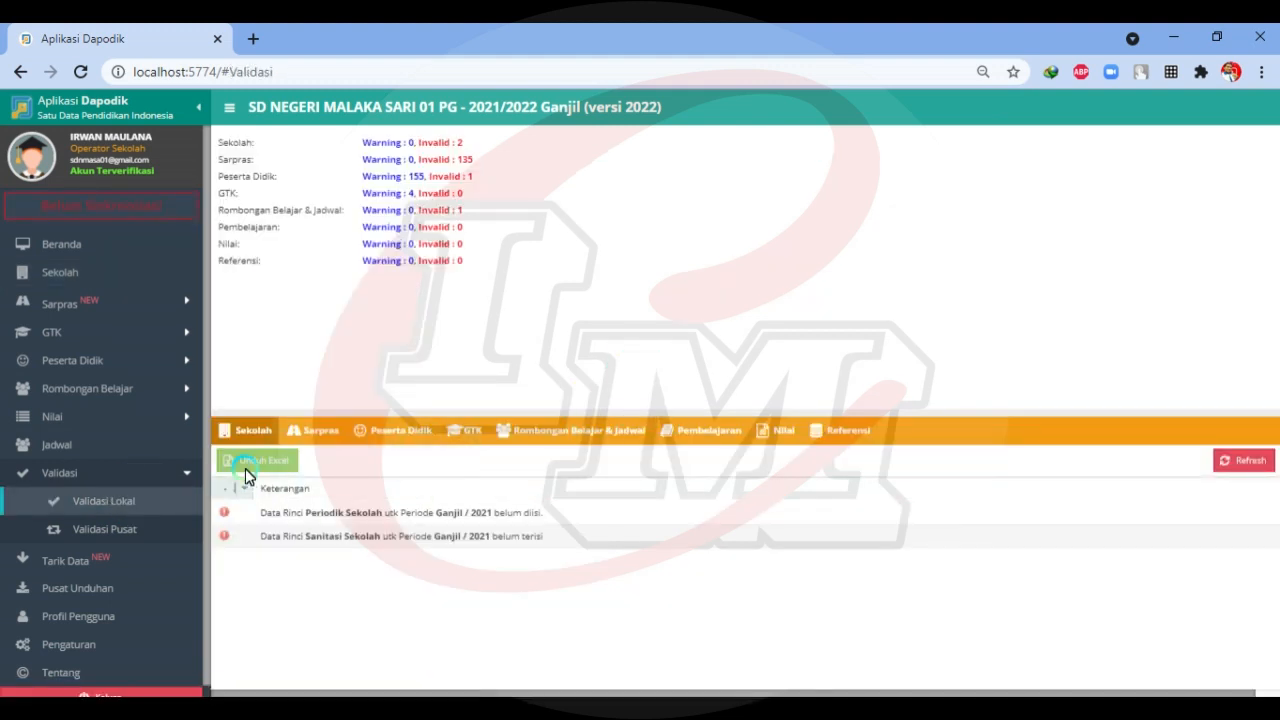
left_click(1230, 458)
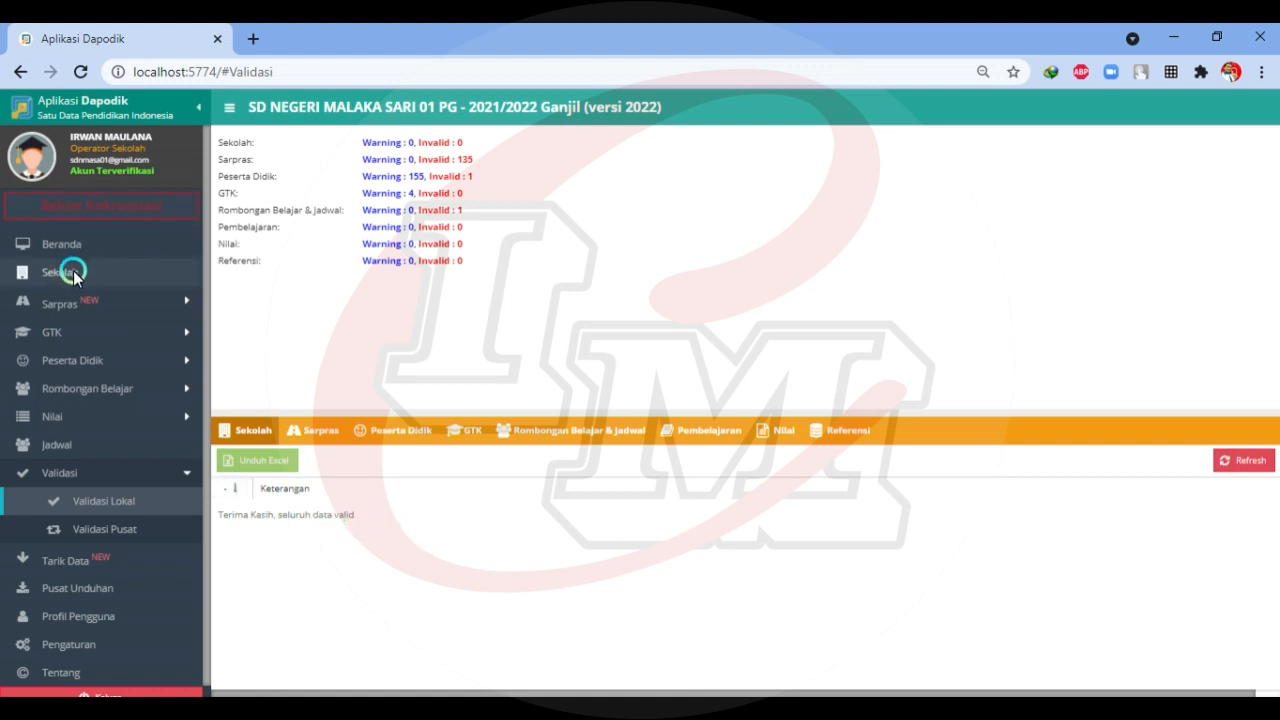
left_click(311, 432)
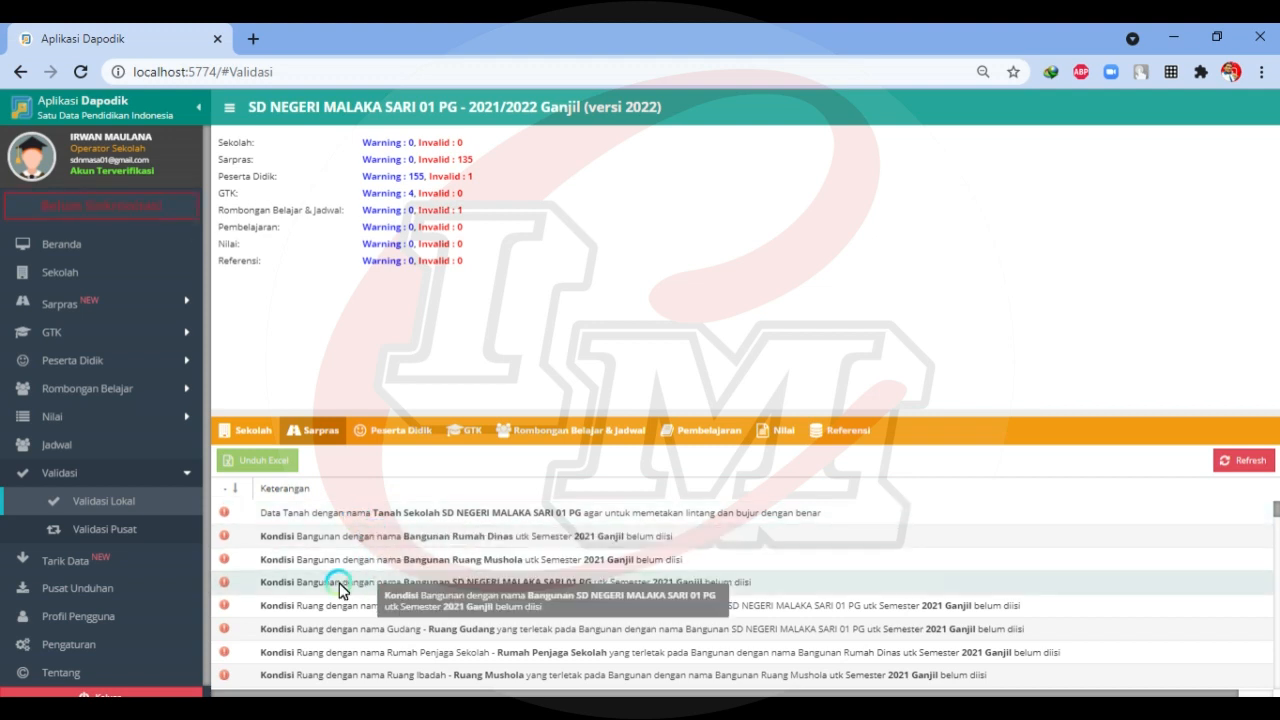
- Open the Tanah & Bangunan data under Sarpras and select the school's land record
left_click(85, 303)
left_click(126, 335)
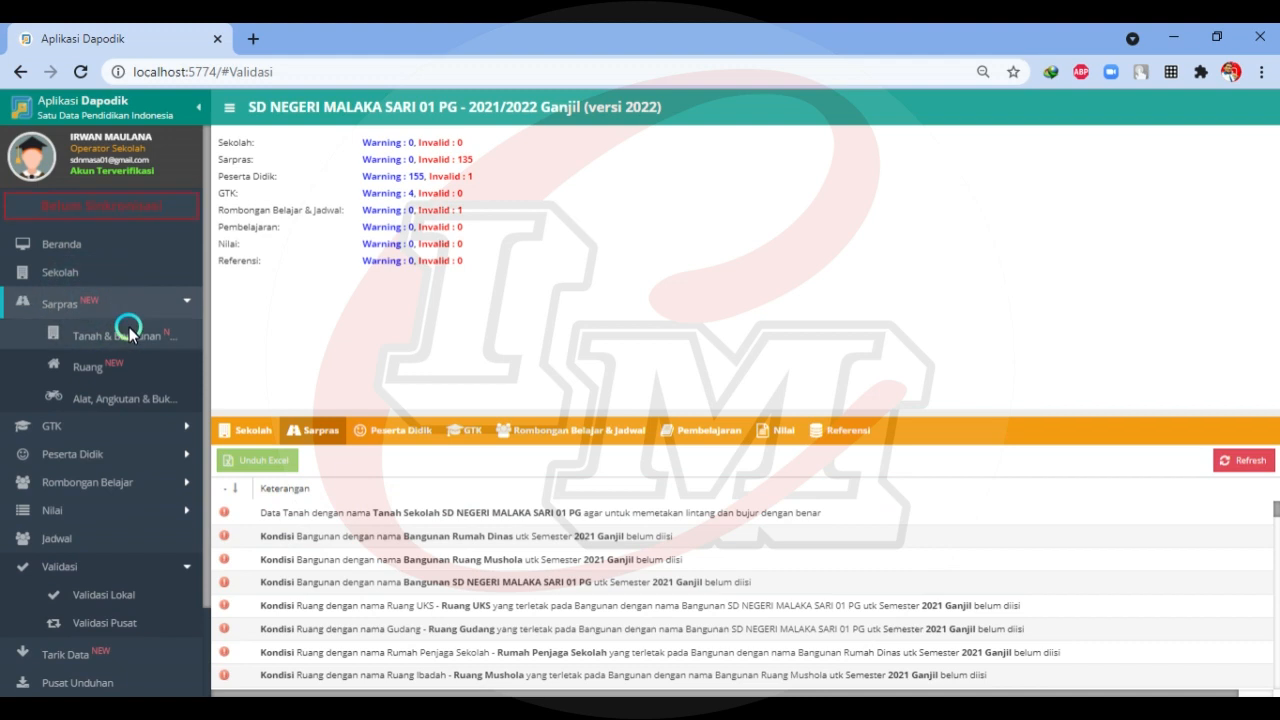
left_click(126, 335)
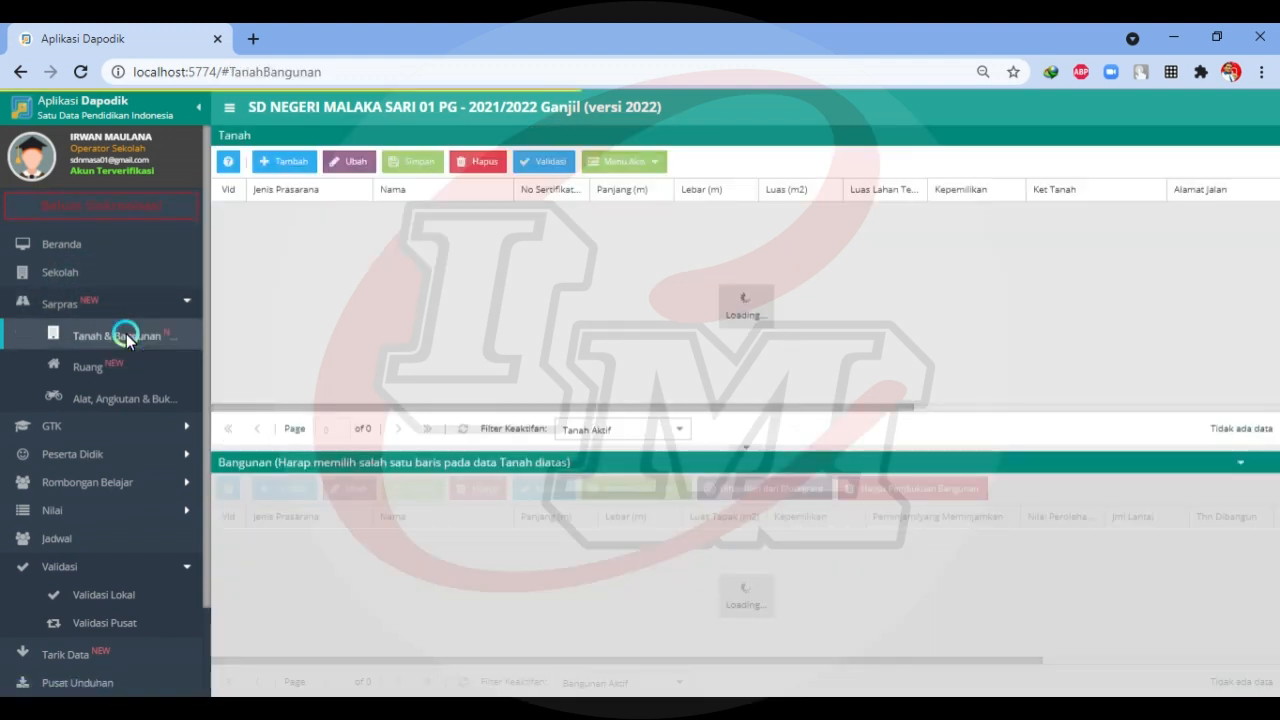
left_click(333, 215)
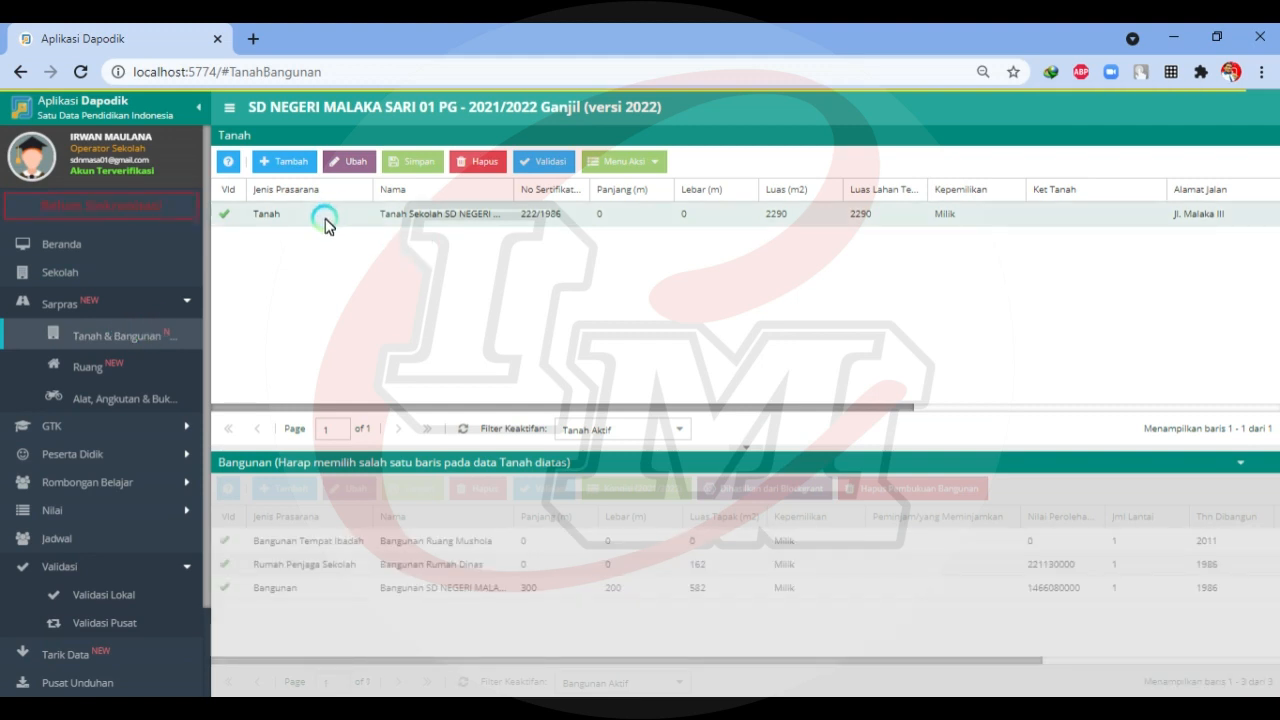
left_click(333, 215)
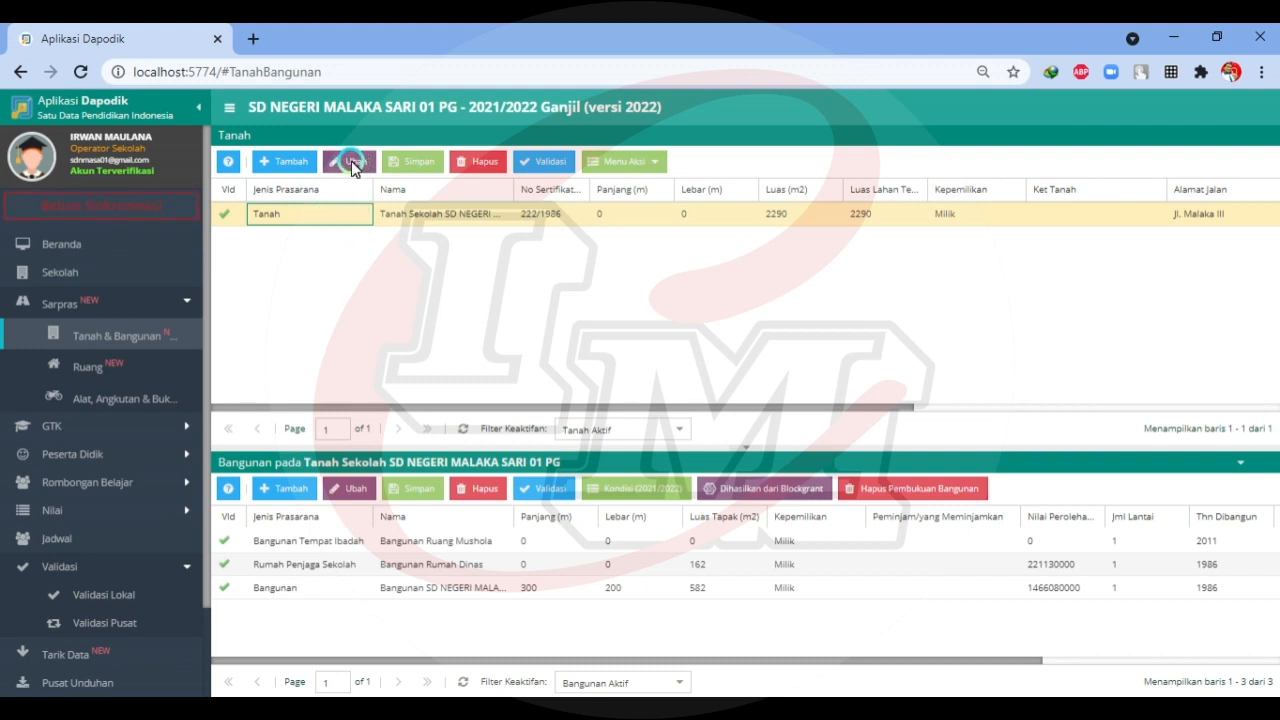
- Run Salin Data Periodik to copy the Sarpras periodic data and confirm the operation
left_click(653, 165)
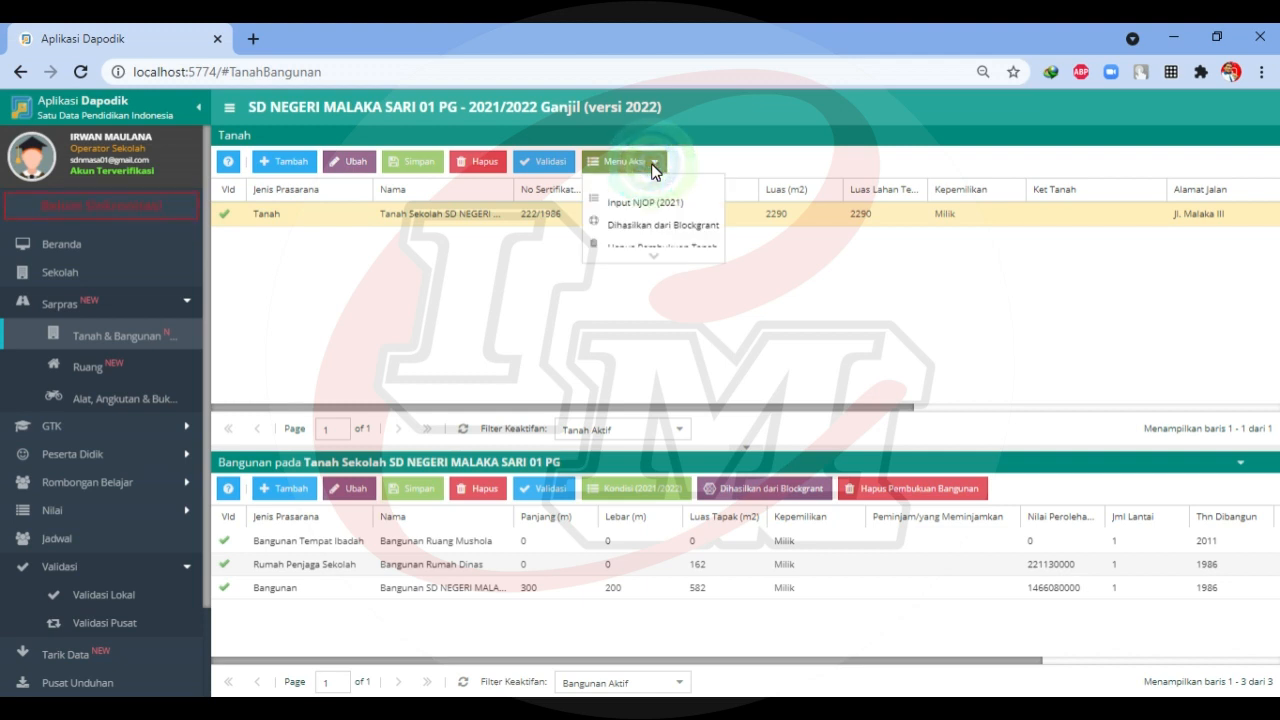
scroll(652, 232, "down", 3)
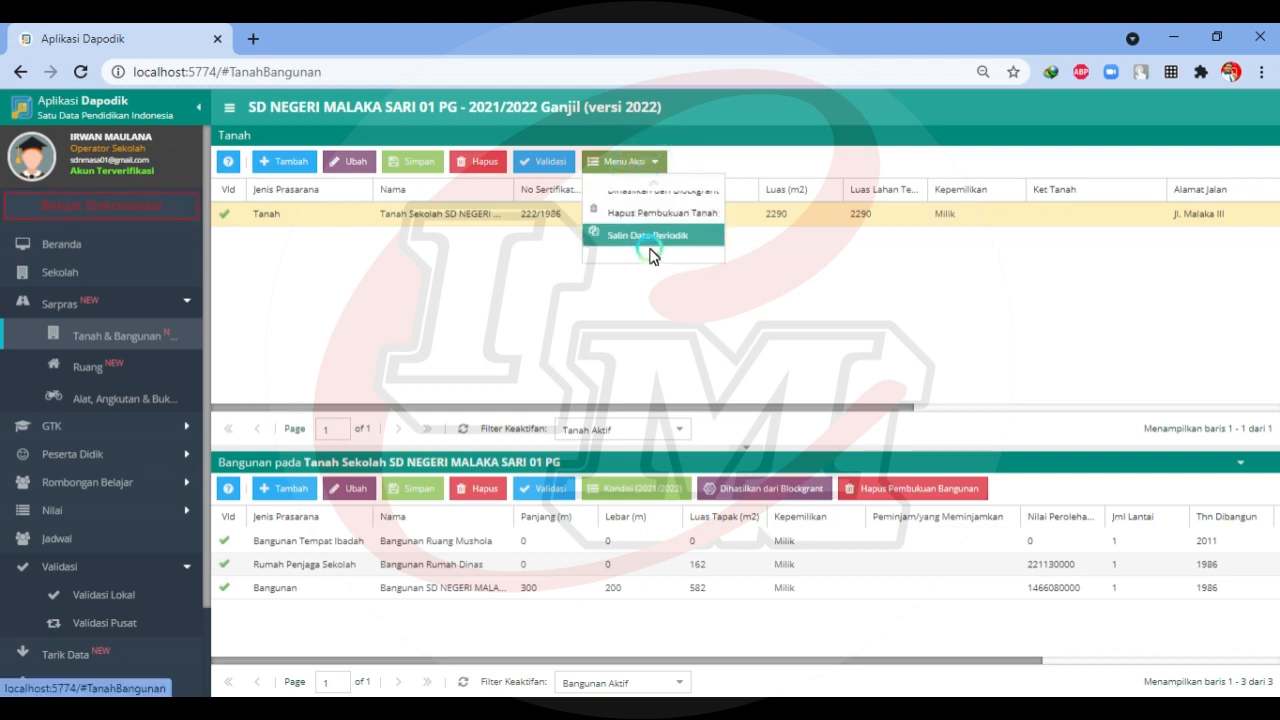
left_click(340, 228)
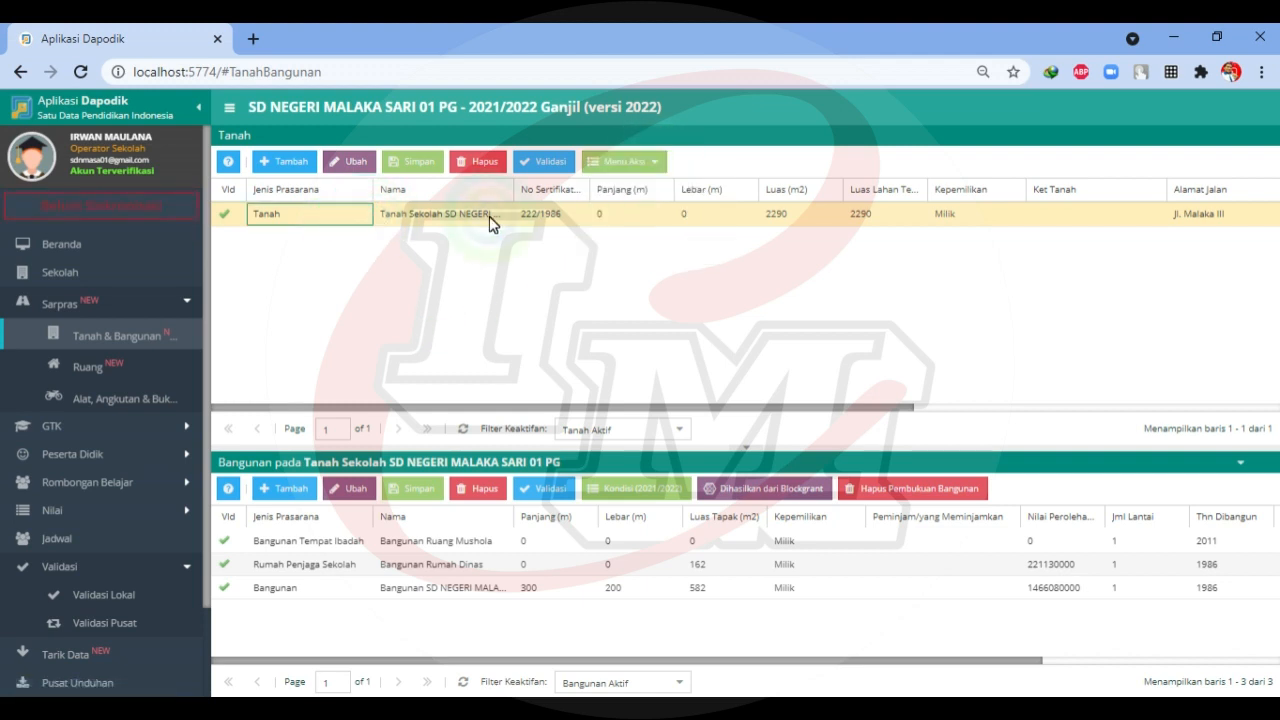
left_click(655, 164)
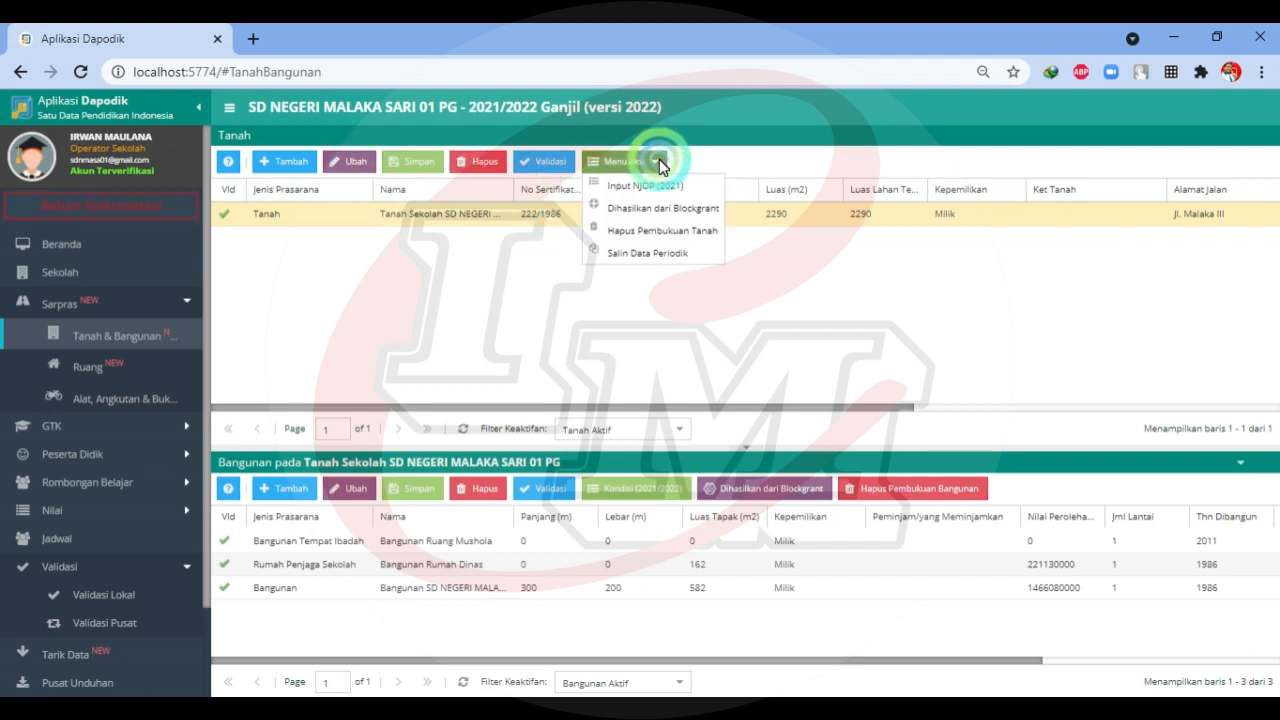
left_click(673, 256)
left_click(611, 494)
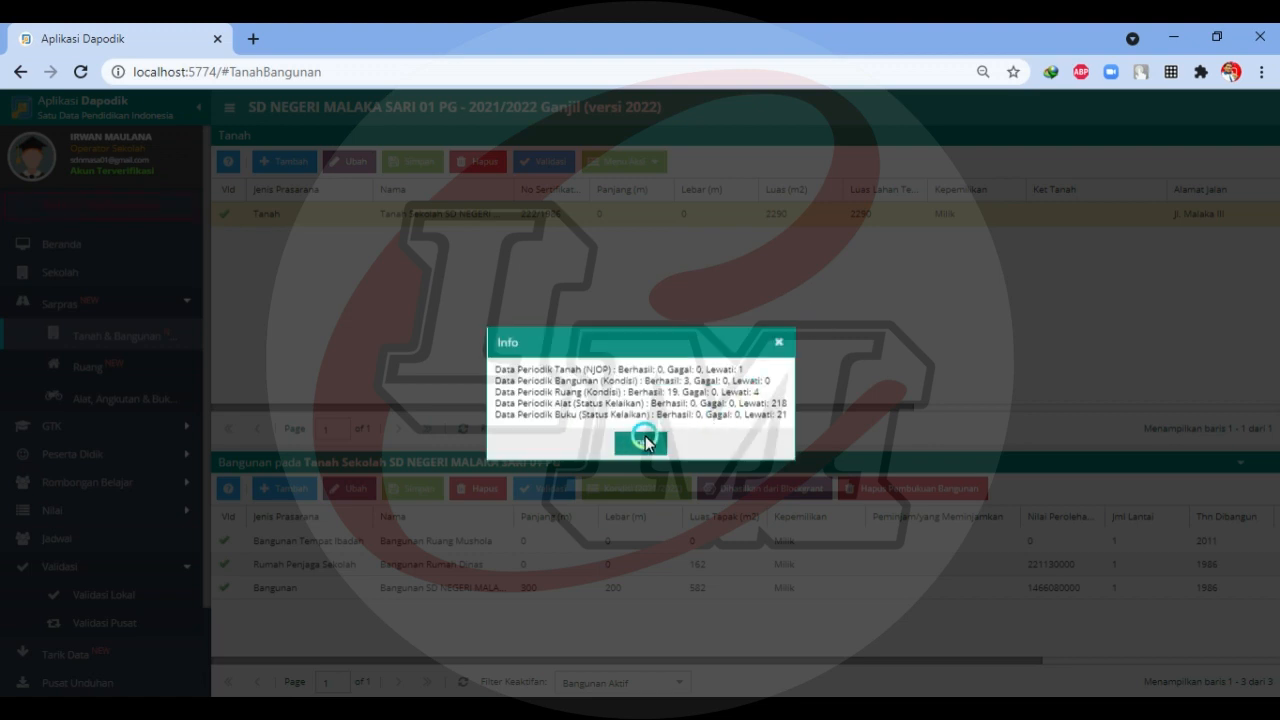
left_click(636, 446)
- Edit the school's land record and pick its map coordinates, Lintang -6.2259 and Bujur 106.9297, allowing location access
left_click(320, 216)
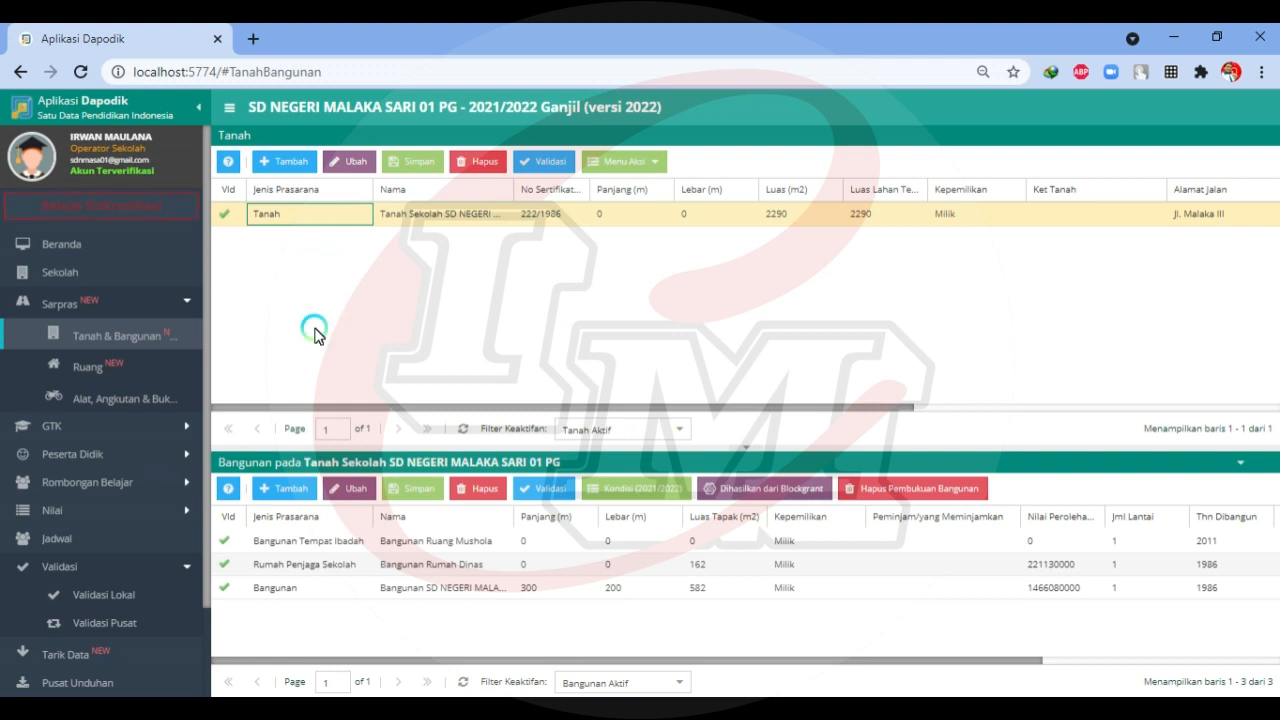
left_click(355, 163)
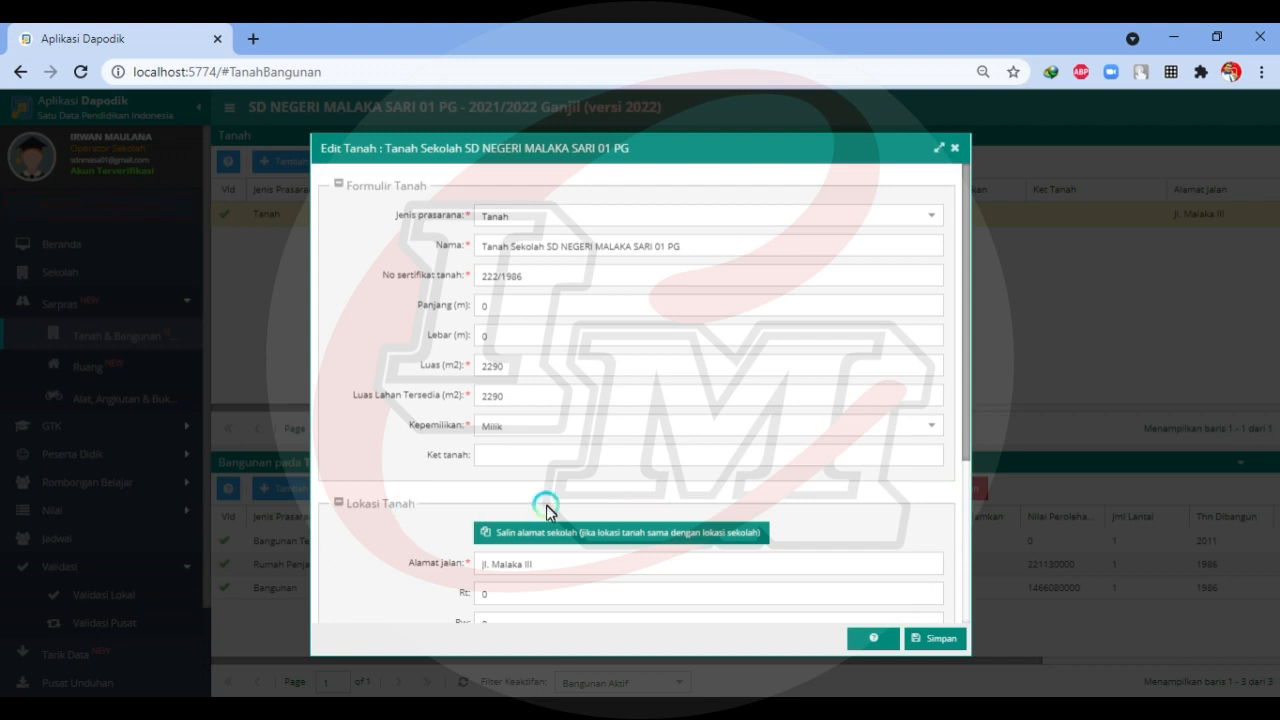
left_click(870, 567)
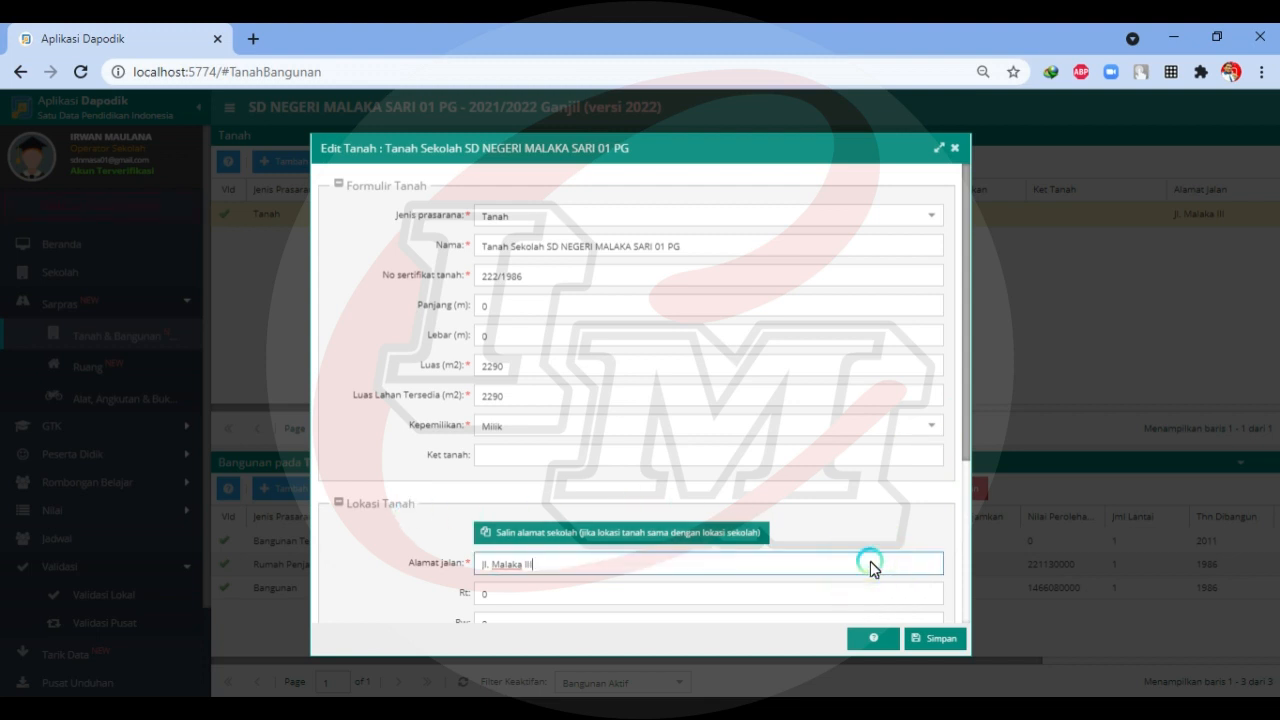
scroll(870, 567, "down", 3)
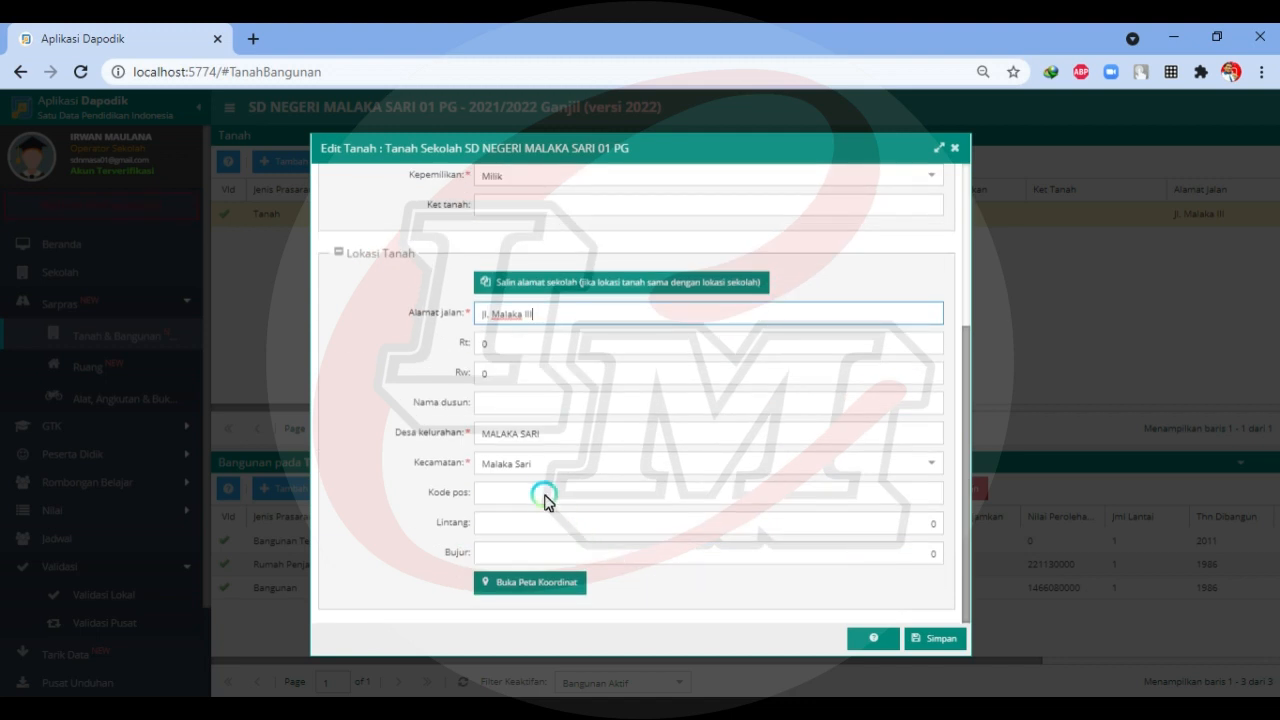
left_click(560, 584)
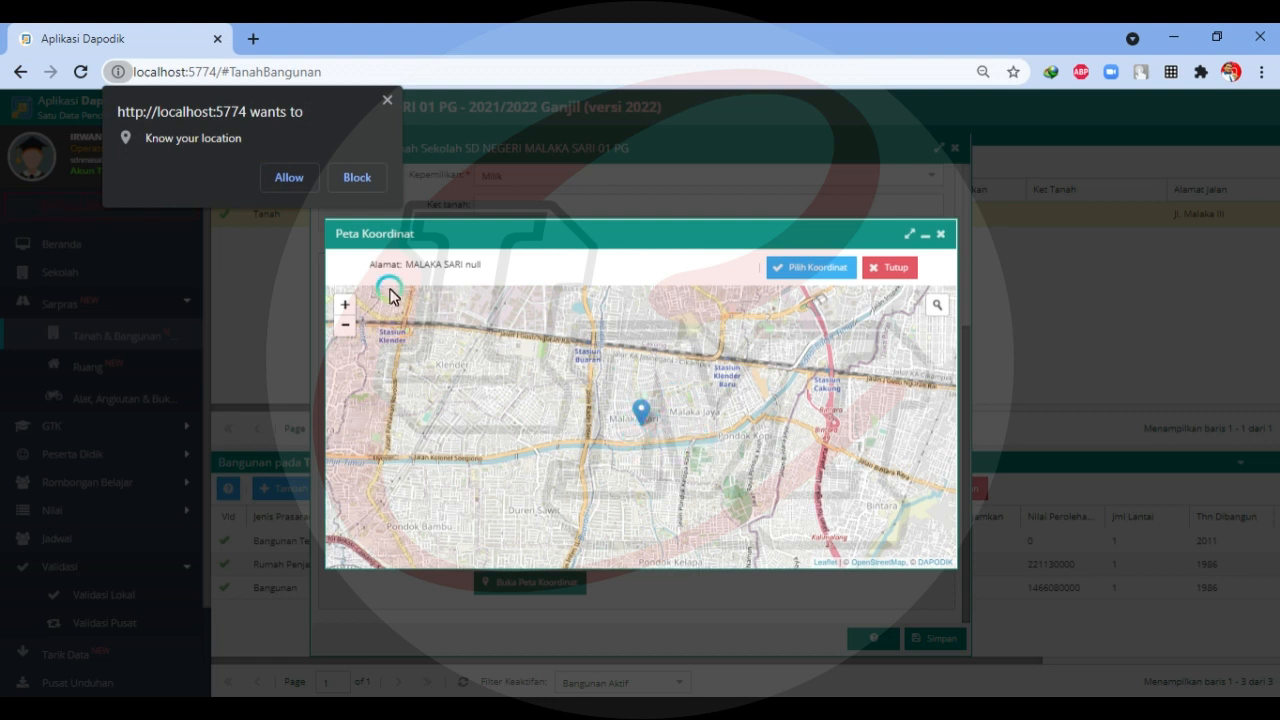
left_click(292, 180)
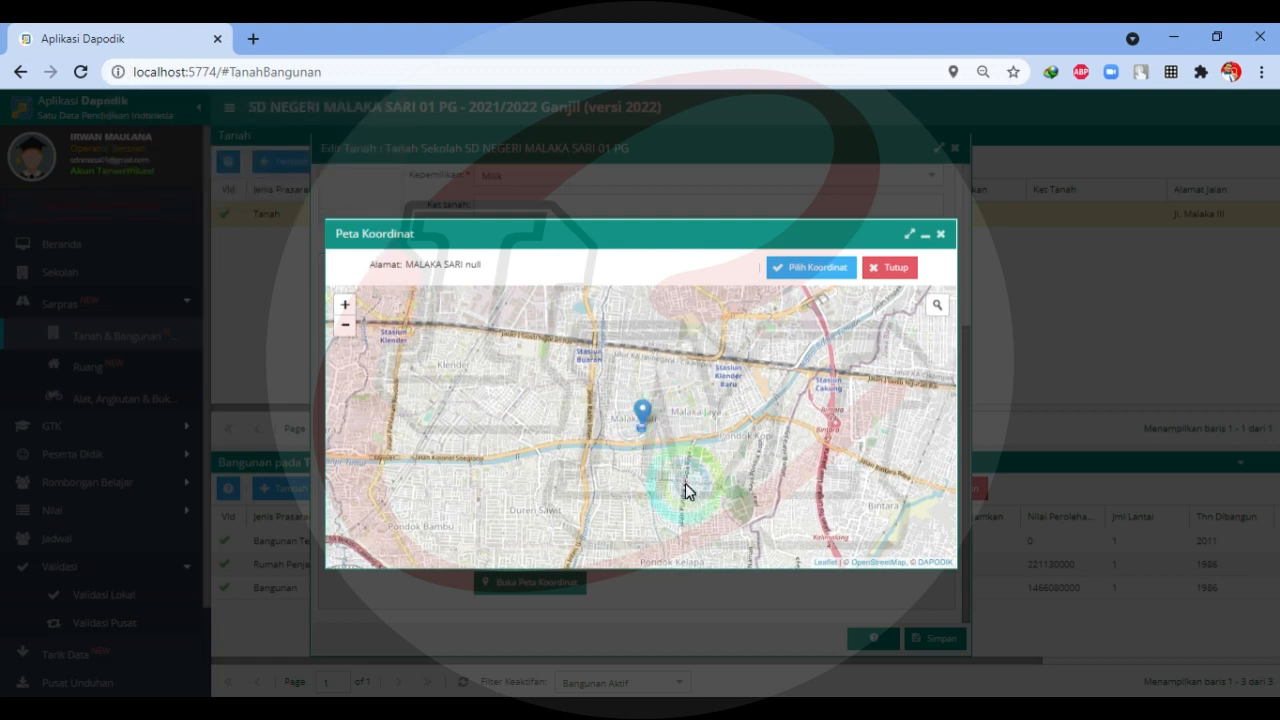
left_click(816, 267)
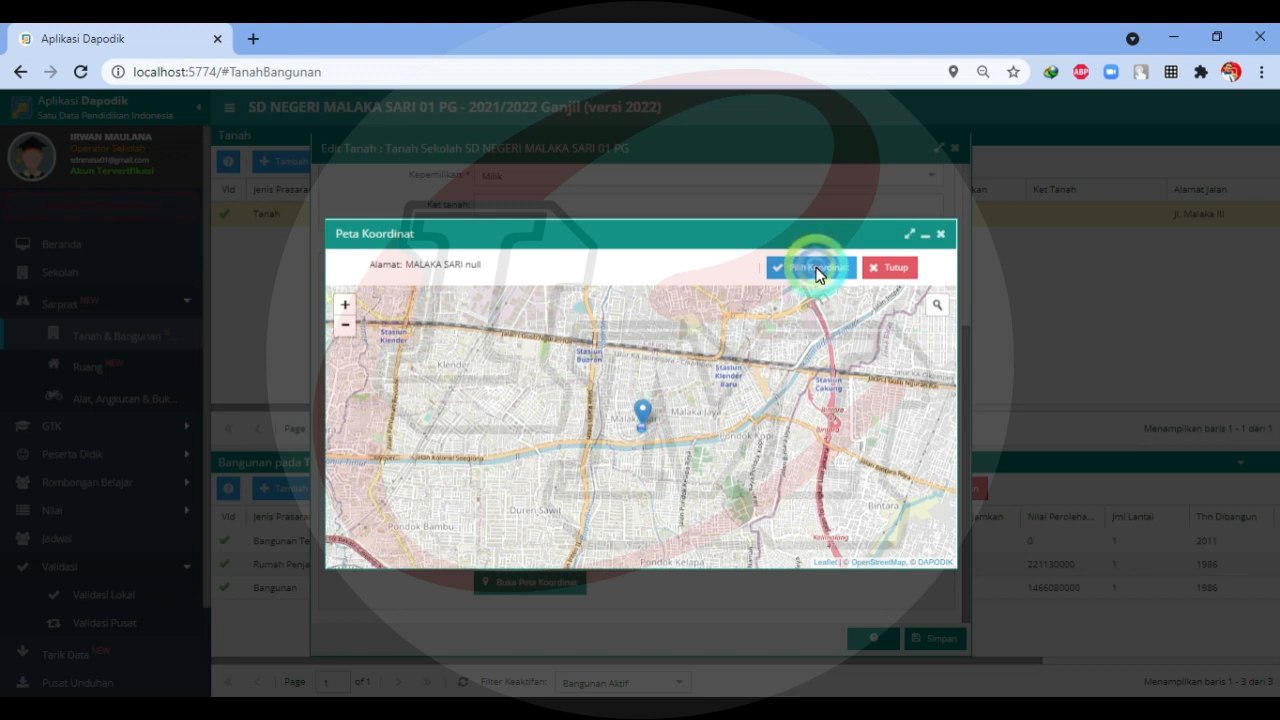
left_click(816, 267)
left_click(895, 268)
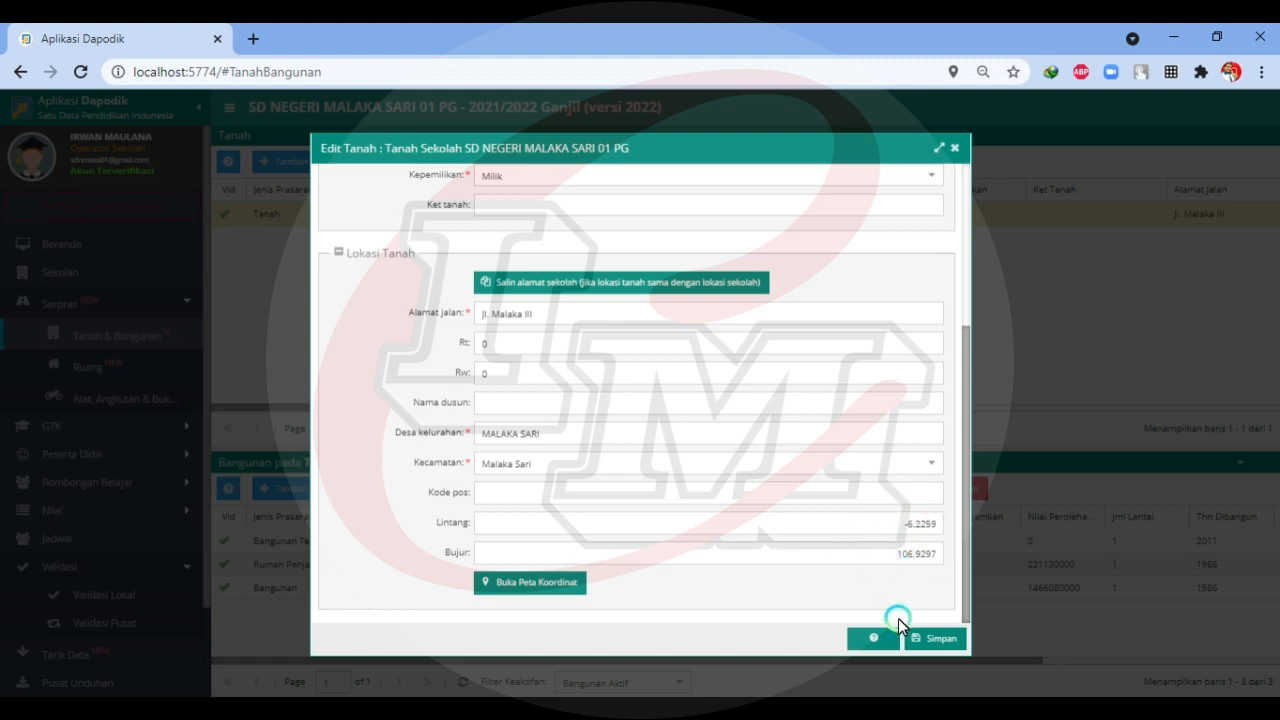
- Set Rt to 1 and Rw to 6, fill Kode pos and Alamat jalan from the saved address suggestion, and save the land record
left_click(497, 344)
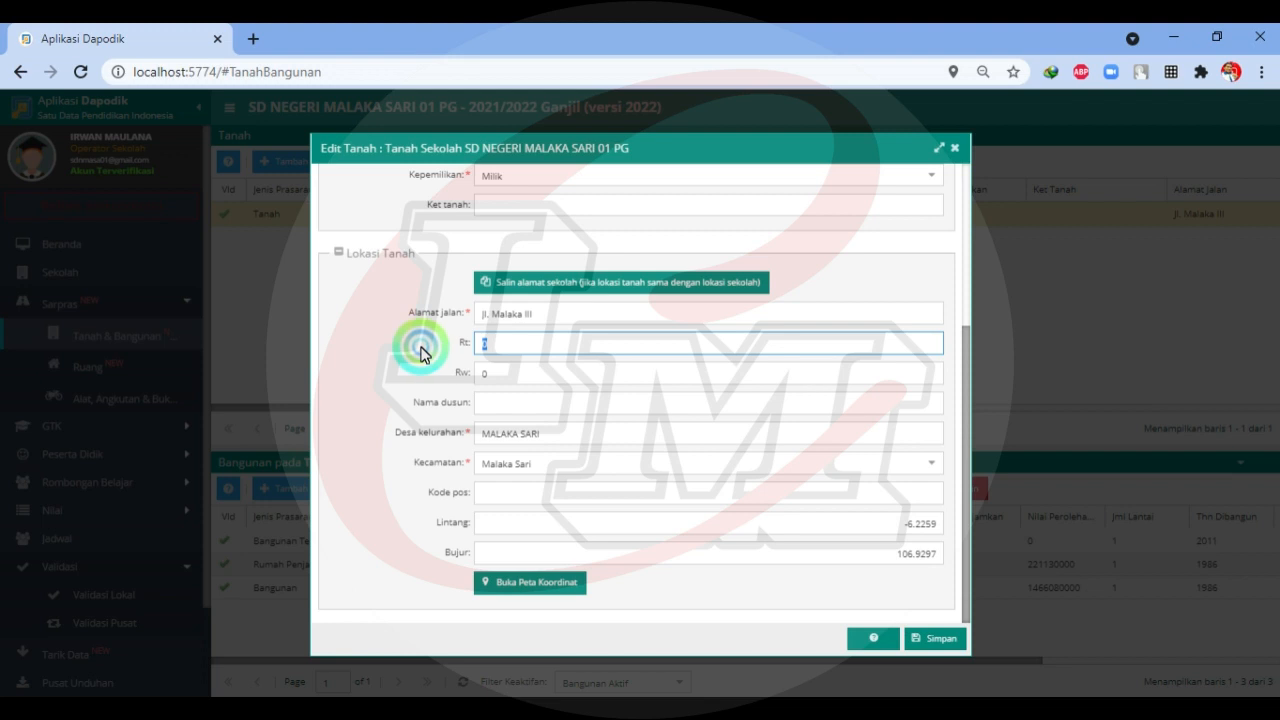
type("1")
left_click(510, 376)
type("6")
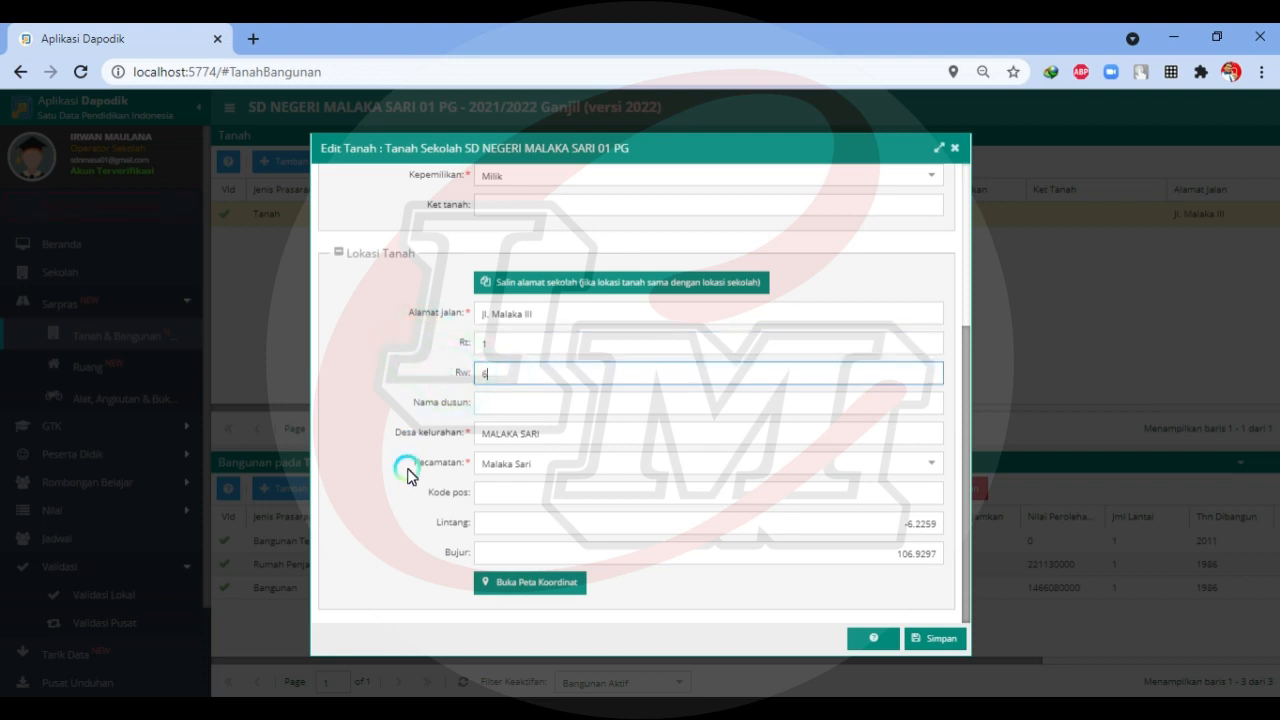
left_click(503, 503)
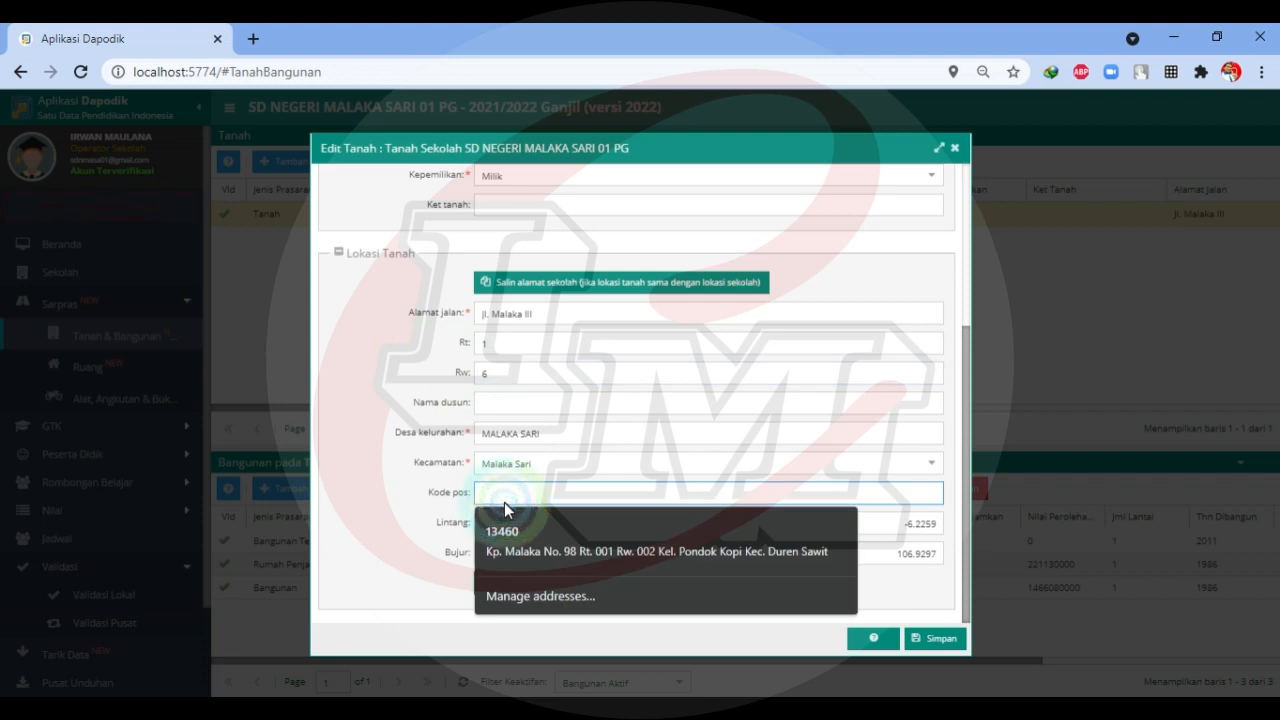
left_click(513, 531)
left_click(423, 486)
left_click(393, 466)
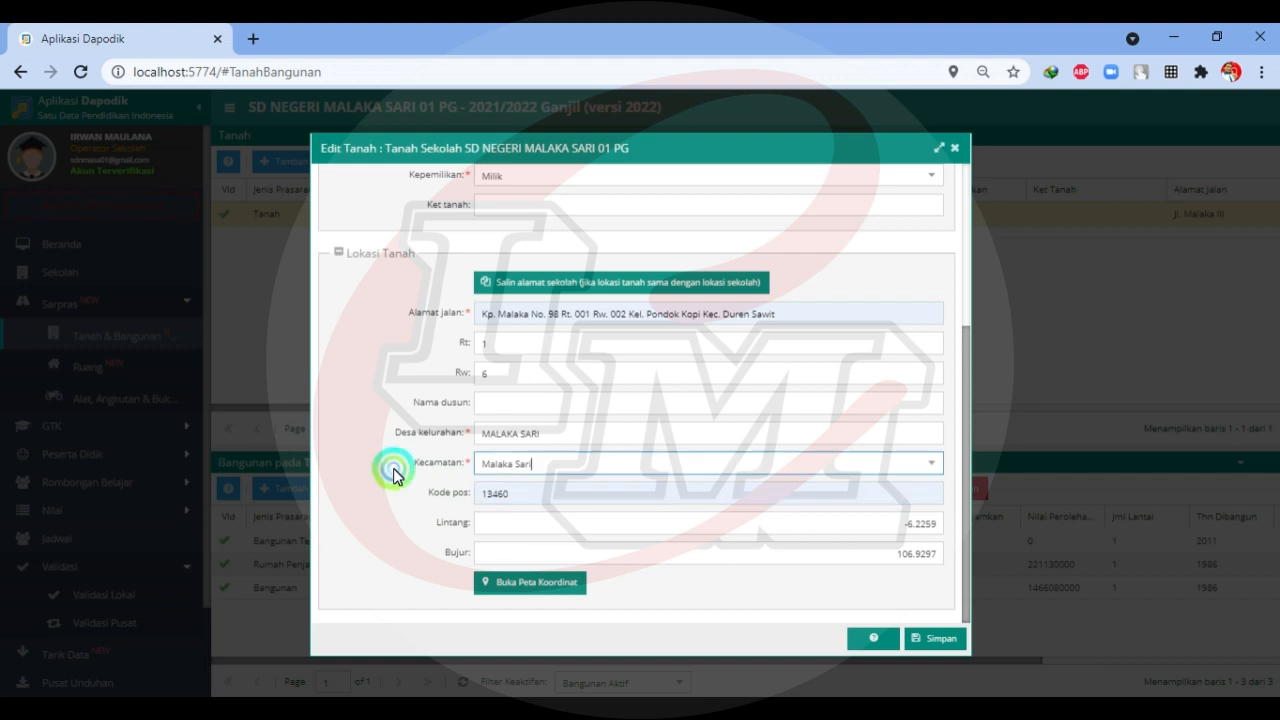
left_click(938, 640)
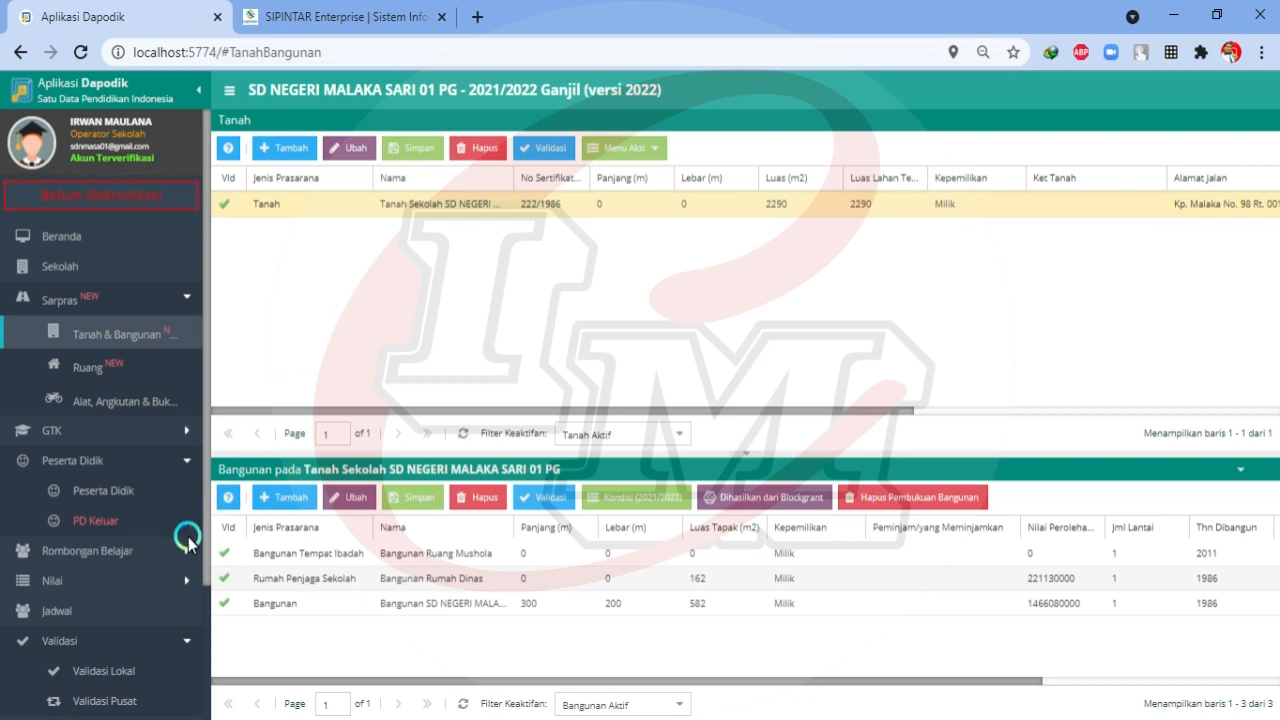
- Open Validasi Lokal, refresh the results and view the invalid entries listed for Sarpras
left_click(116, 671)
left_click(106, 671)
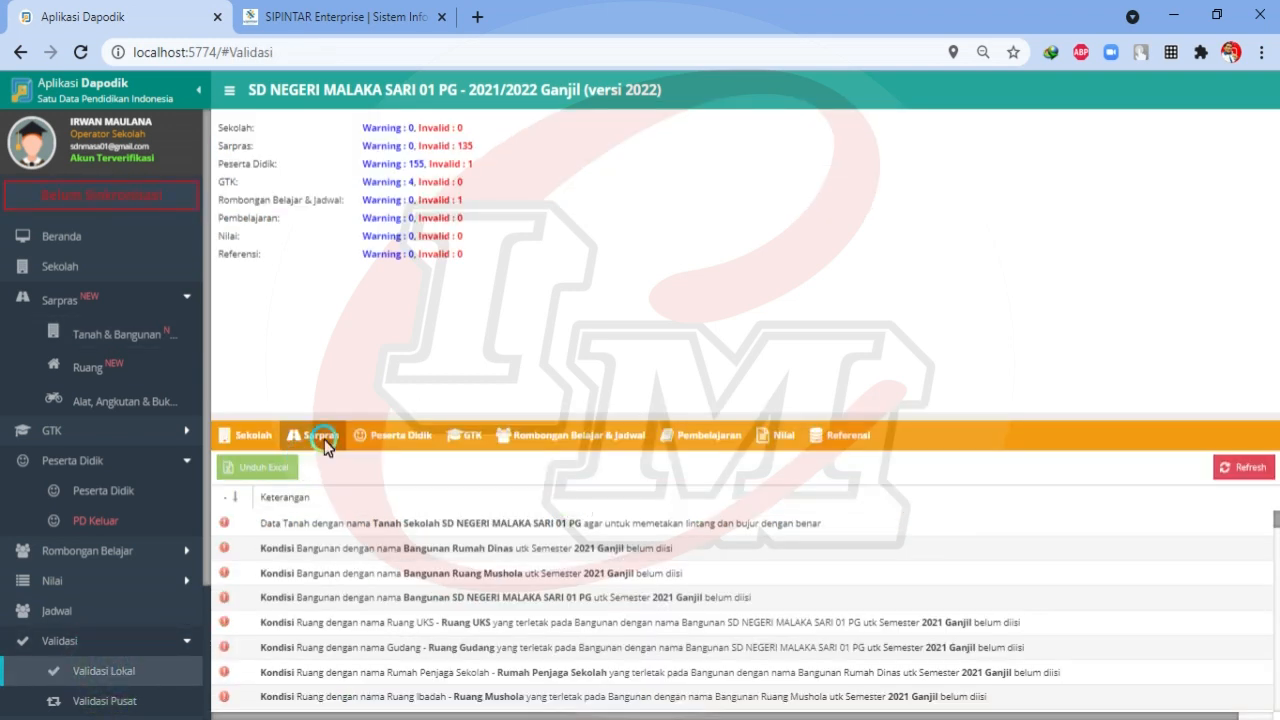
left_click(1248, 470)
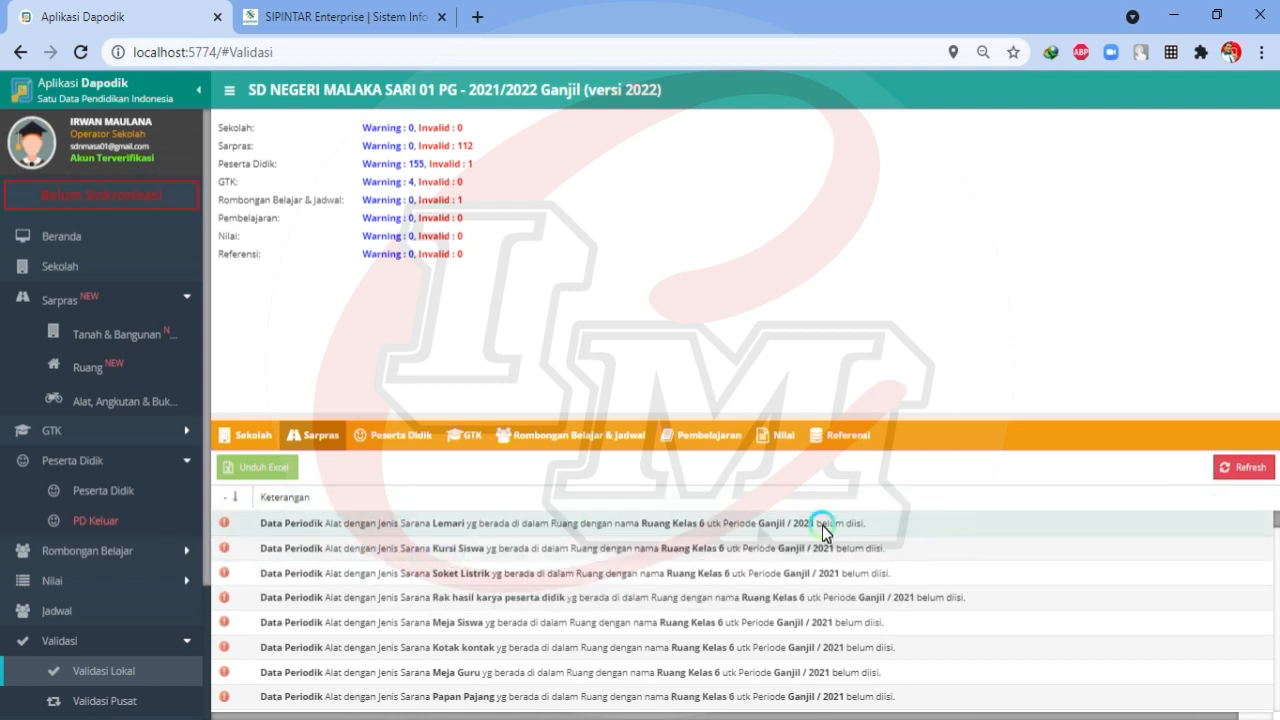
- Open the Ruang data under Sarpras and expand the classrooms of the SD NEGERI MALAKA SARI 01 PG building
left_click(122, 336)
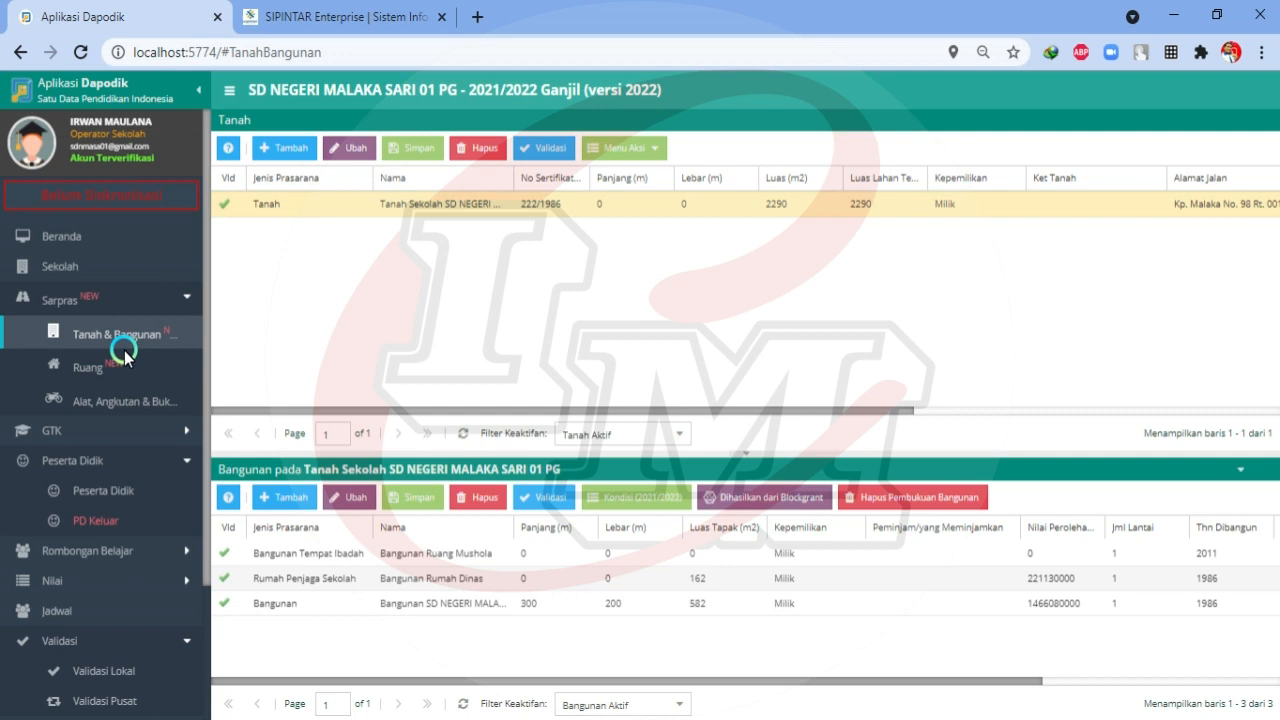
left_click(115, 402)
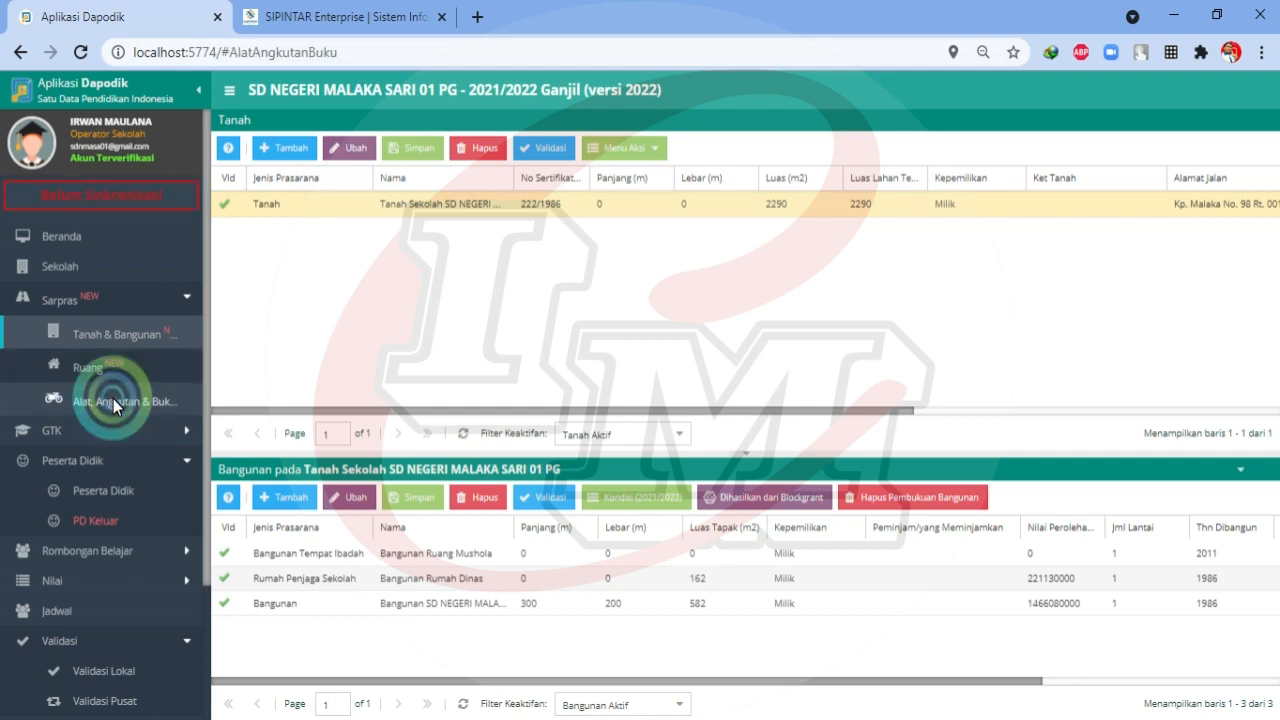
left_click(117, 368)
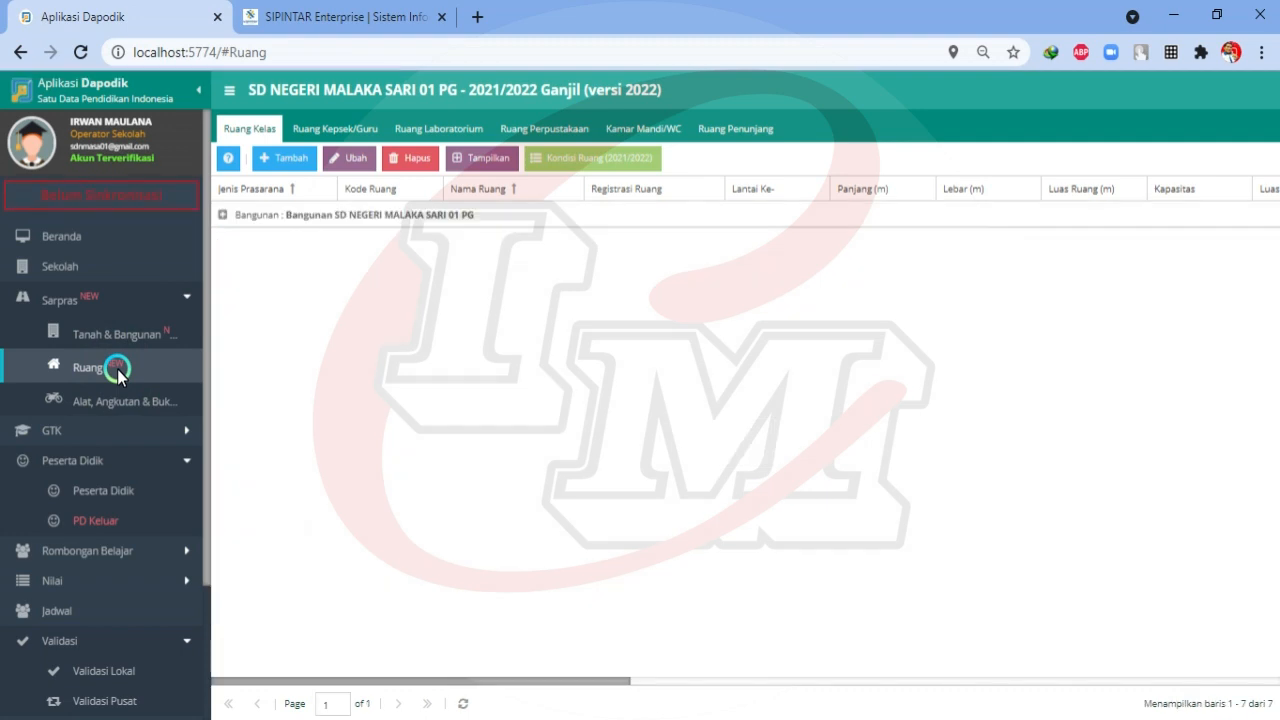
left_click(270, 220)
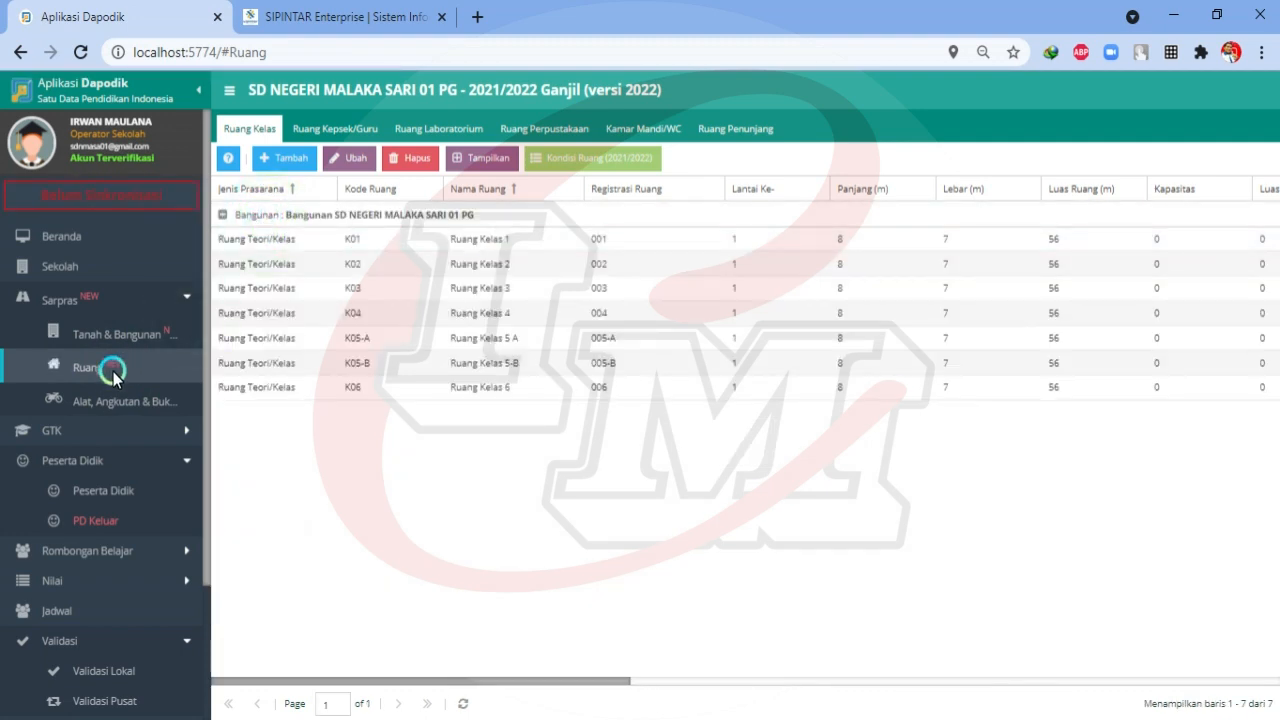
- Review the 2021/2022 room condition form for Ruang Kelas 1, then save and close it
left_click(410, 245)
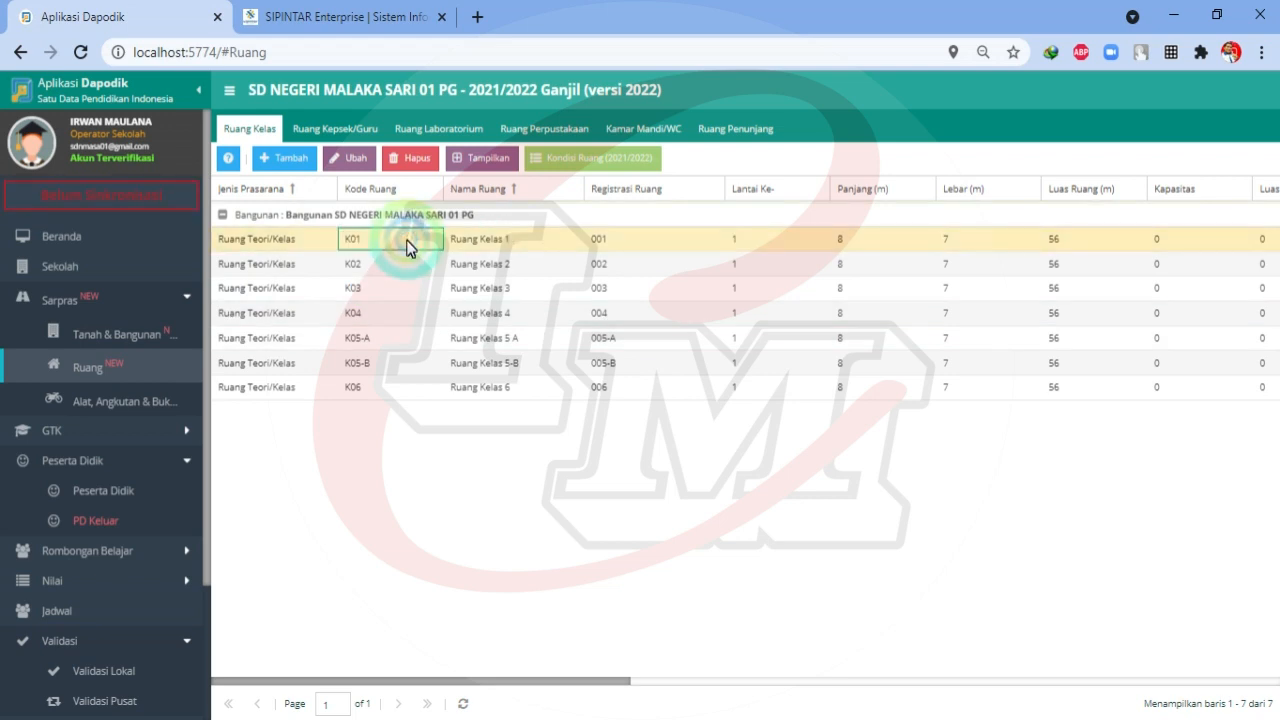
left_click(621, 160)
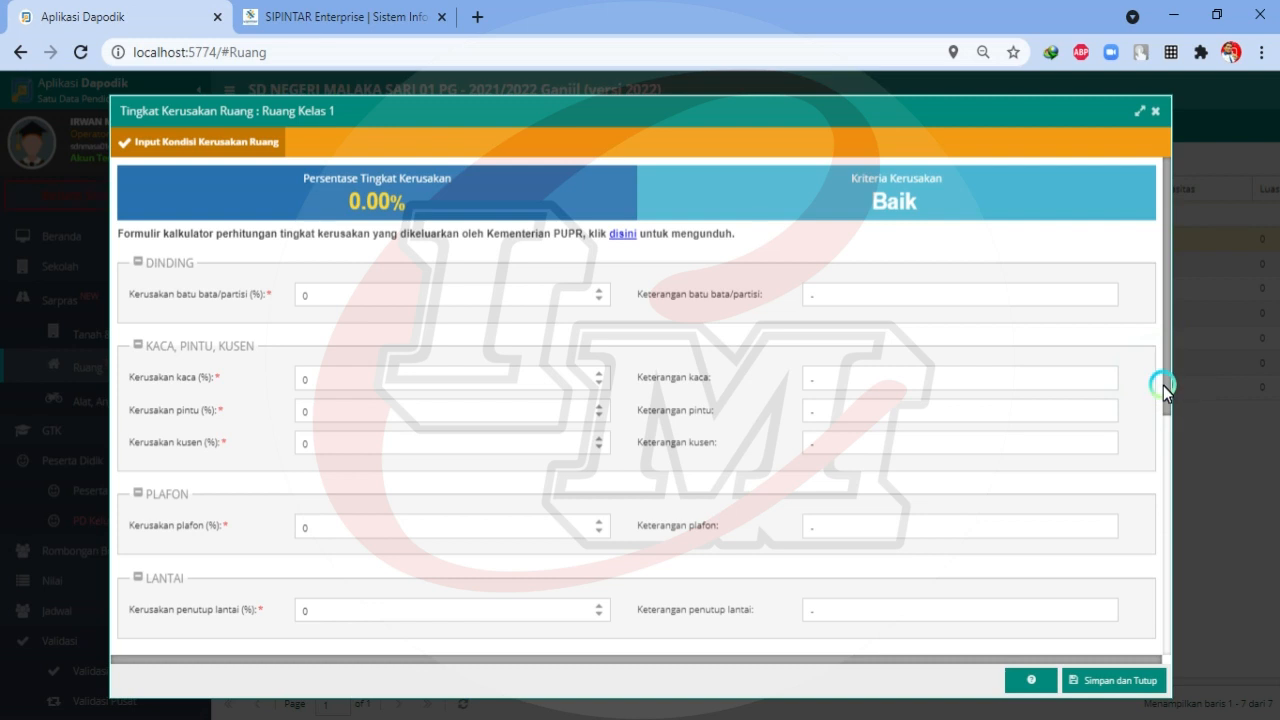
left_click(1110, 684)
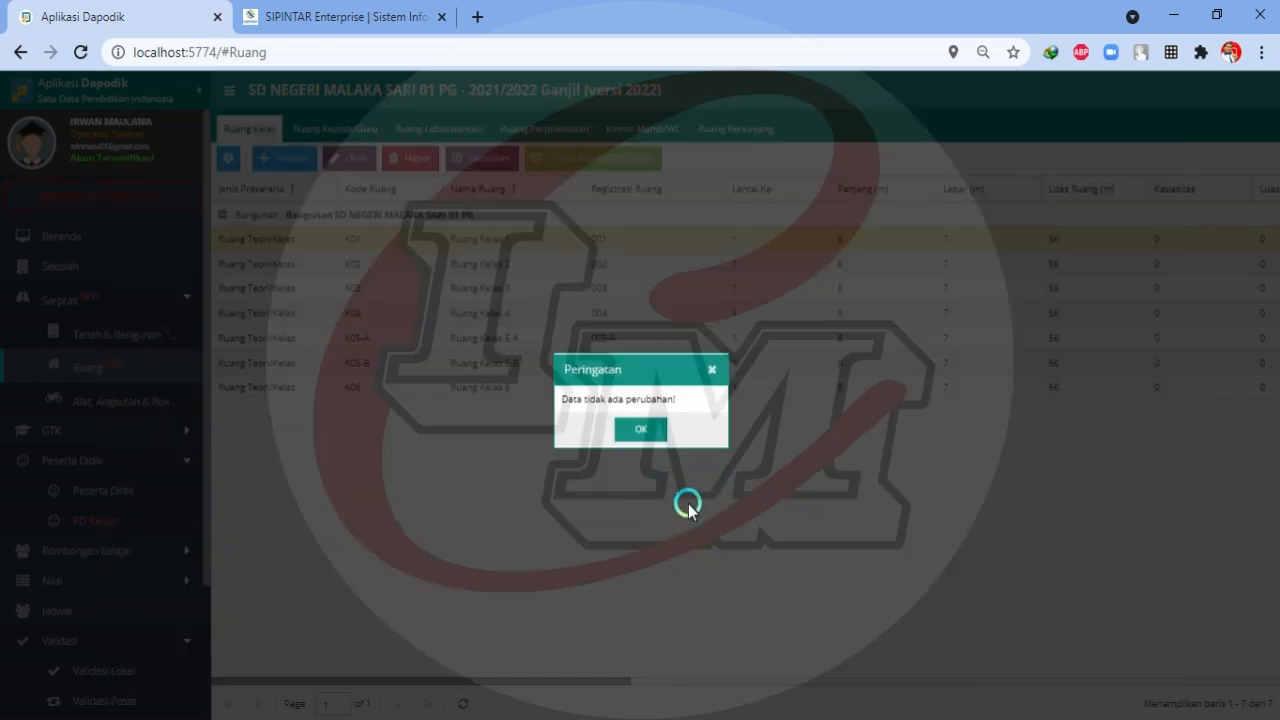
left_click(633, 428)
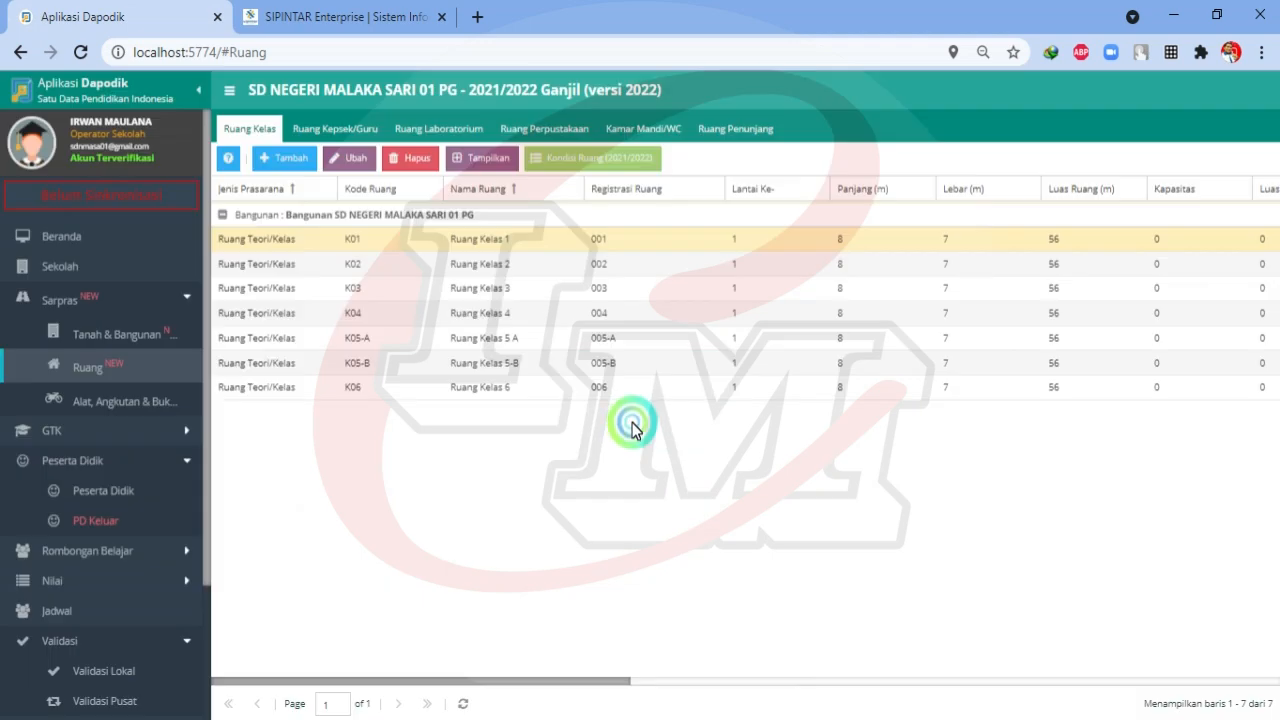
- Open the 2021/2022 damage condition form for Ruang Kelas 2, then save and close it
left_click(305, 266)
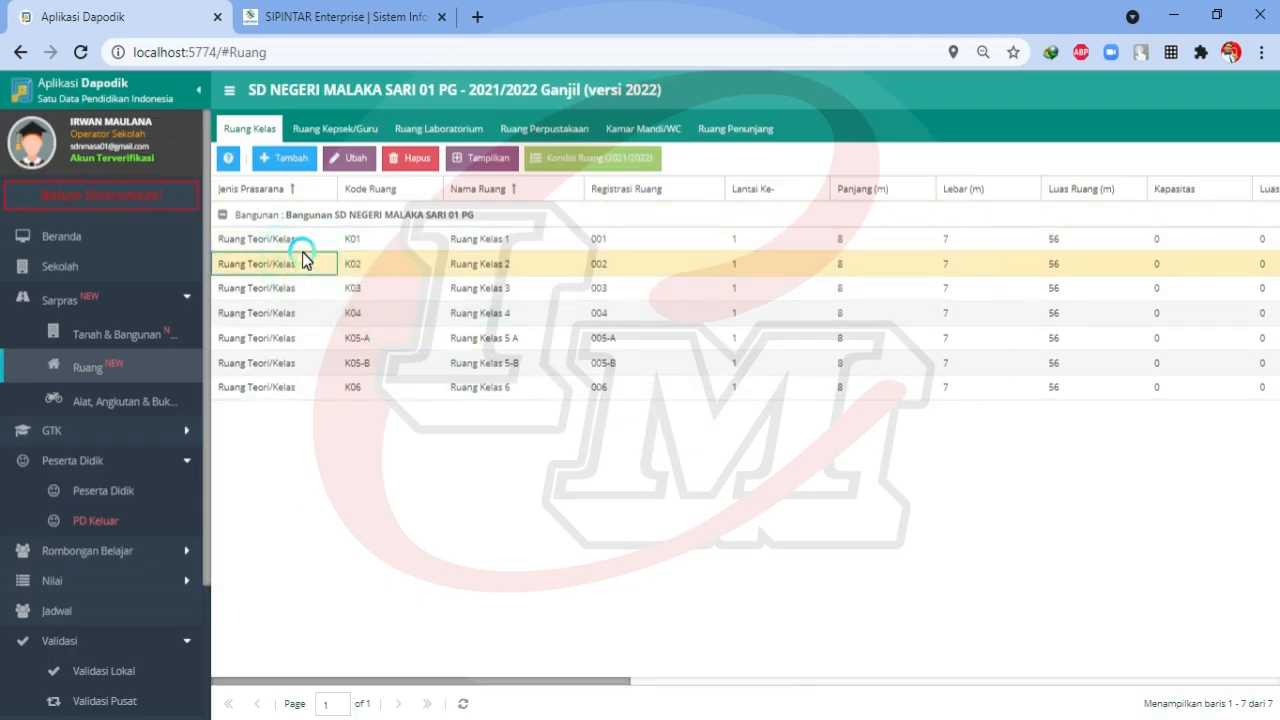
left_click(223, 215)
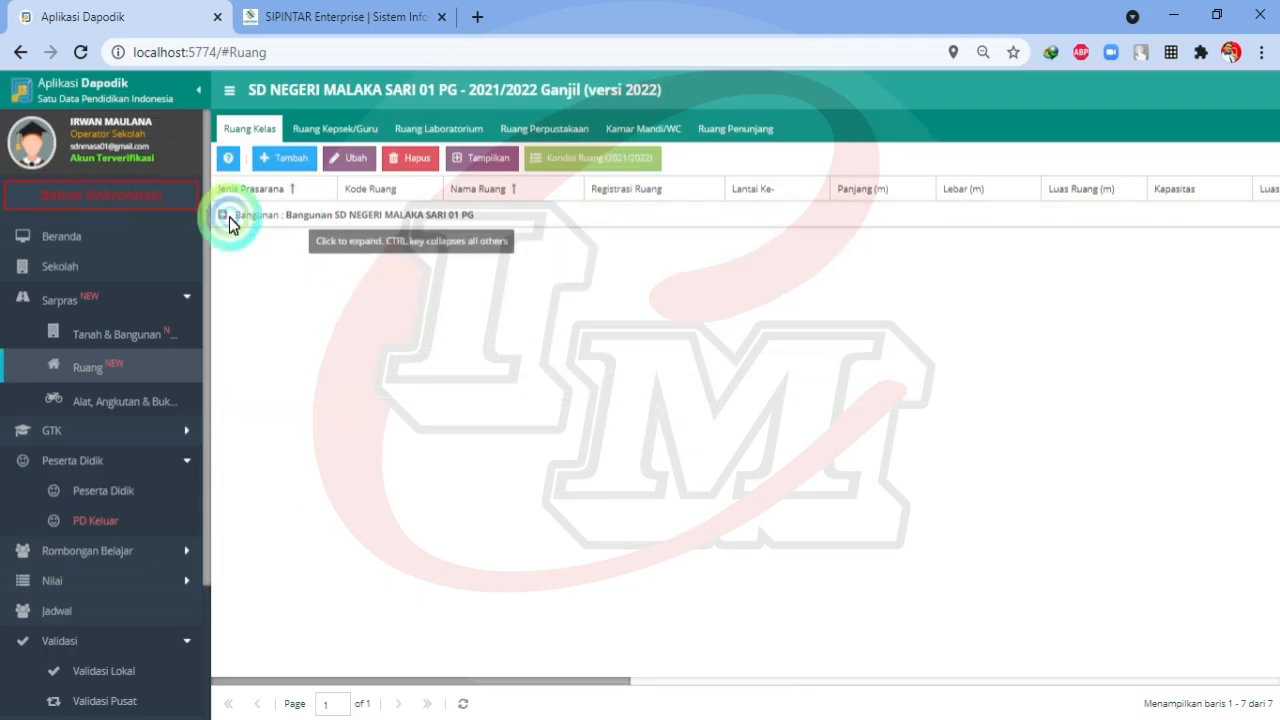
left_click(313, 217)
left_click(290, 265)
left_click(597, 160)
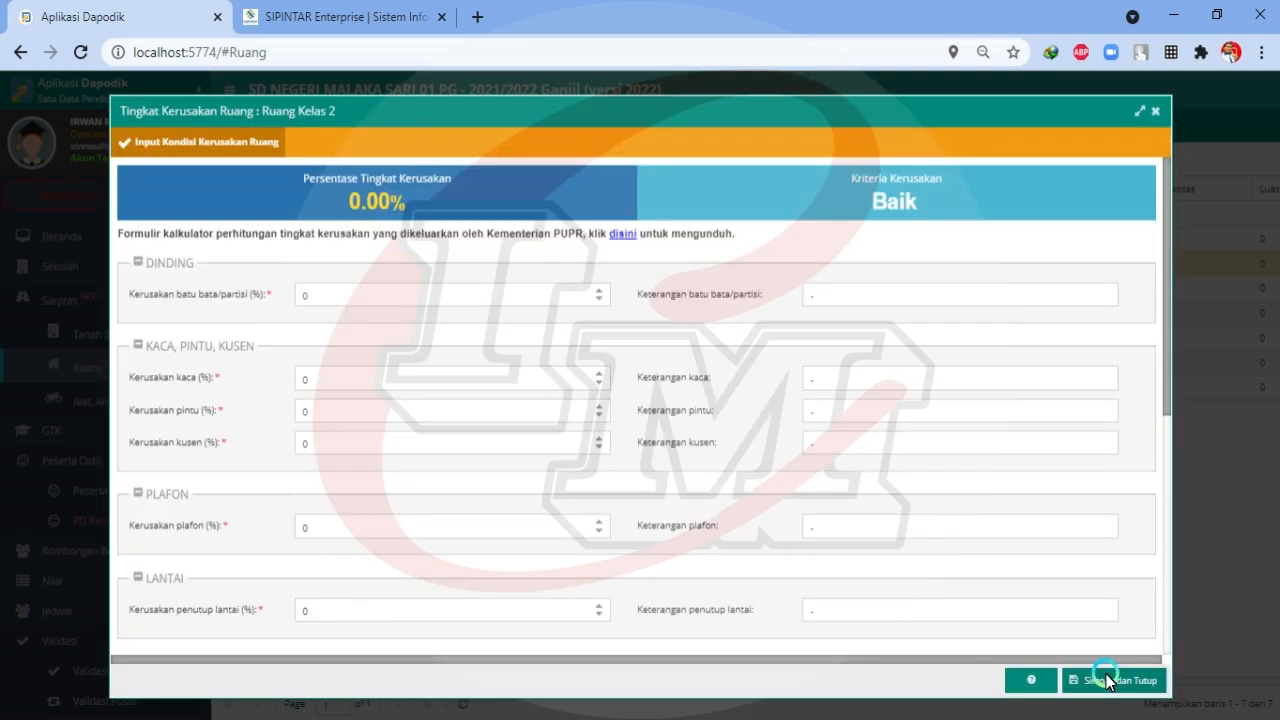
left_click(1107, 681)
left_click(630, 430)
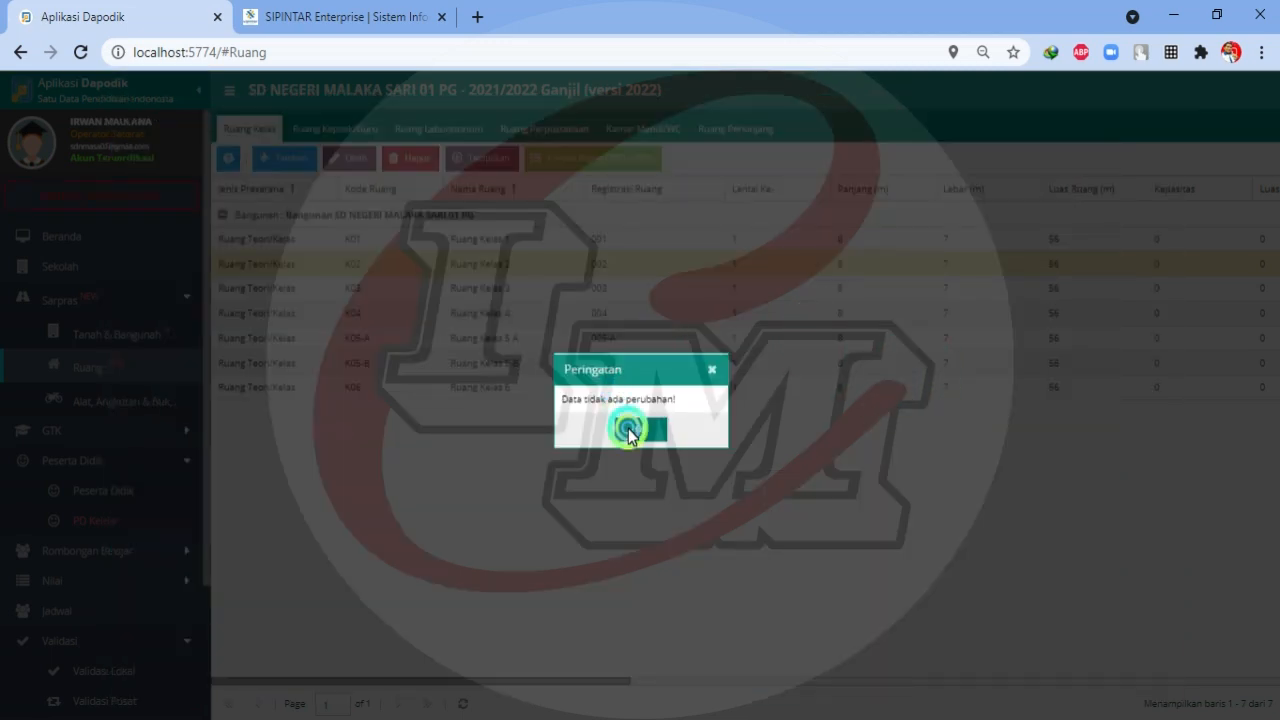
- Open the 2021/2022 damage condition form for Ruang Kelas 3, then save and close it
left_click(339, 288)
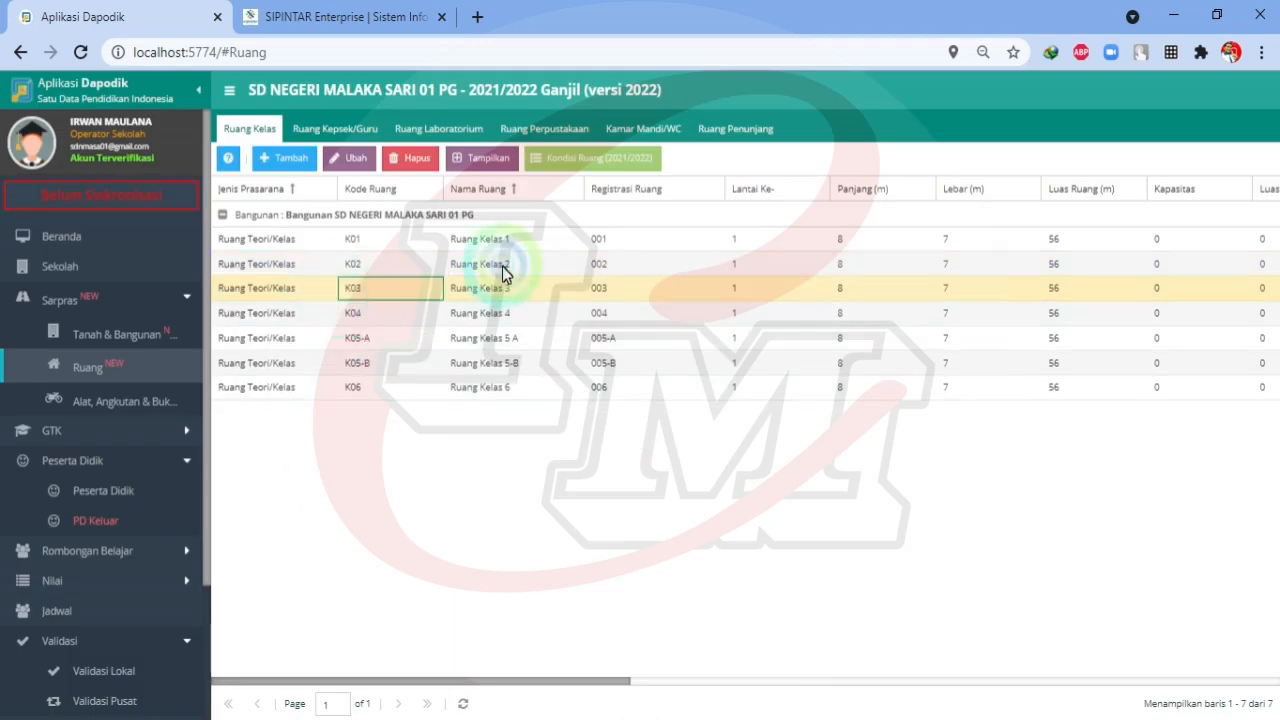
left_click(586, 163)
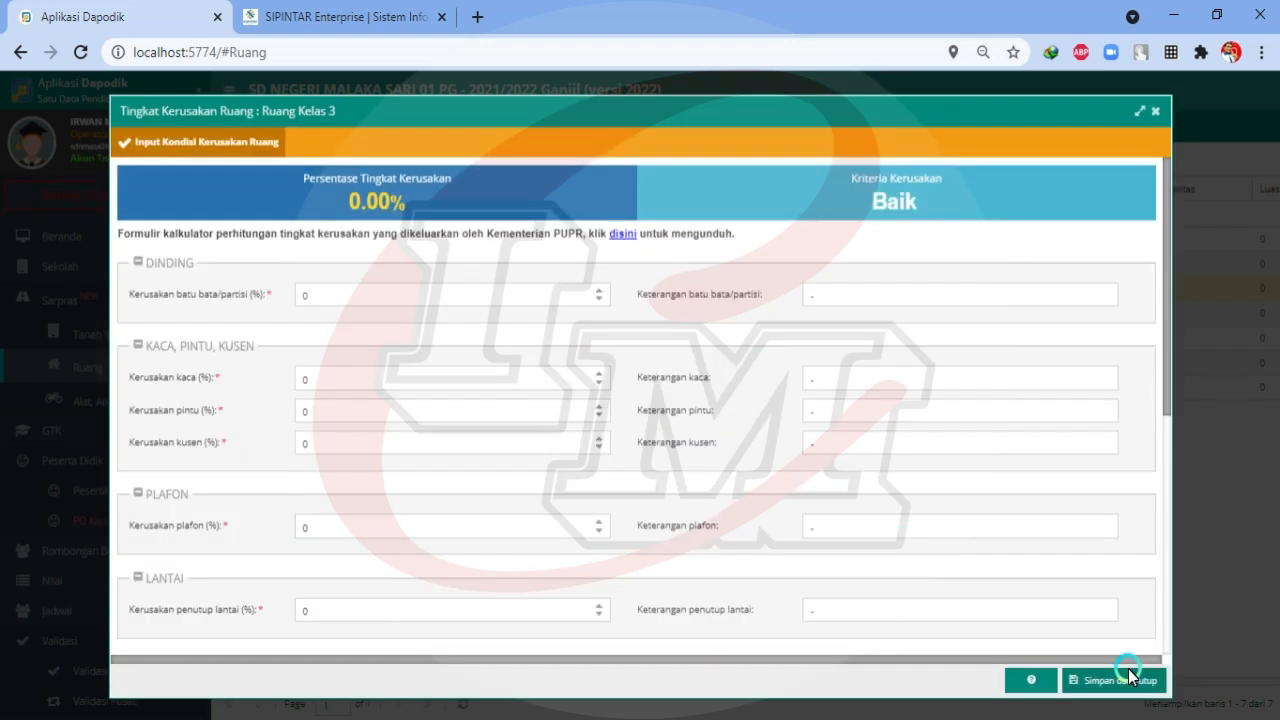
left_click(1133, 680)
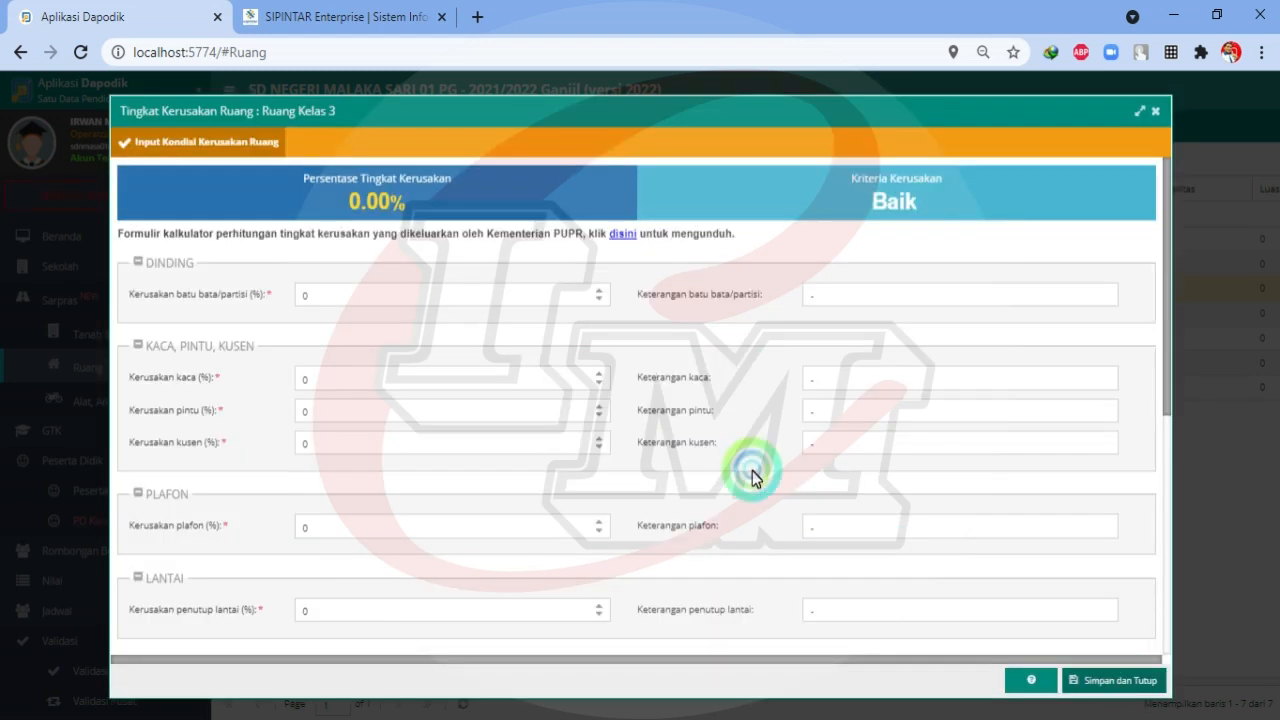
left_click(622, 434)
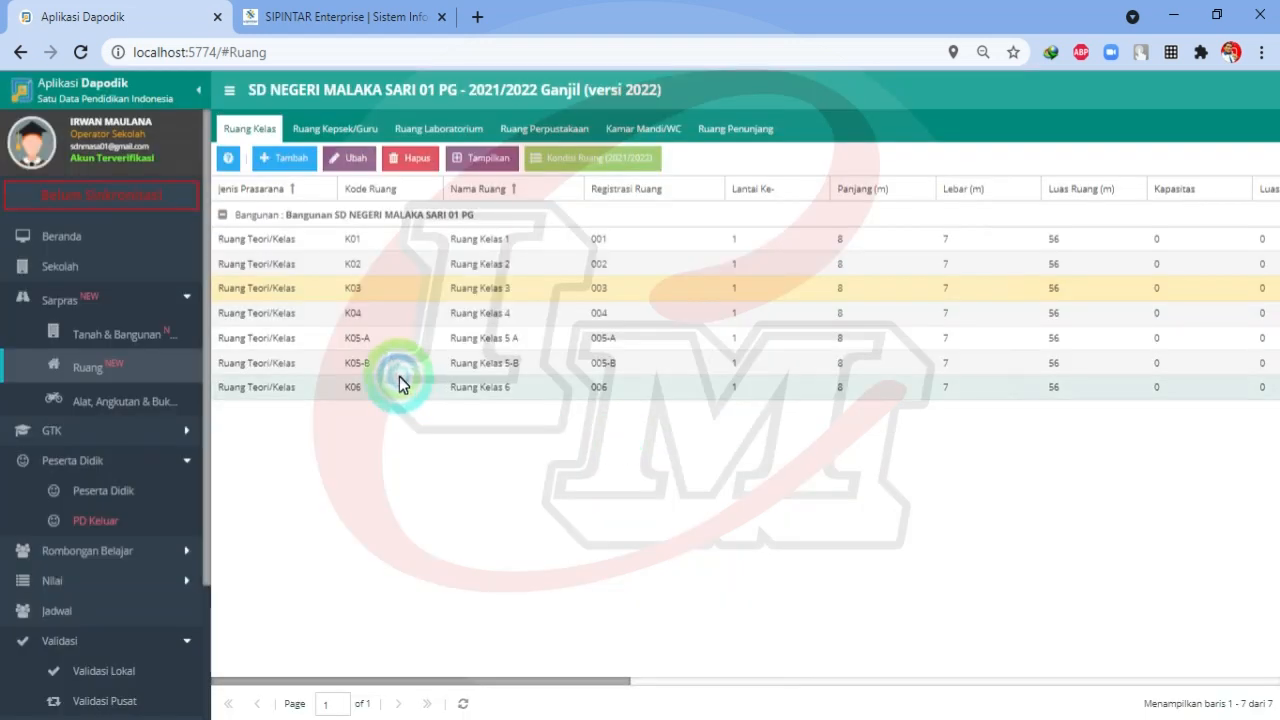
- Open the 2021/2022 damage condition form for Ruang Kelas 4, then save and close it
left_click(405, 318)
left_click(592, 160)
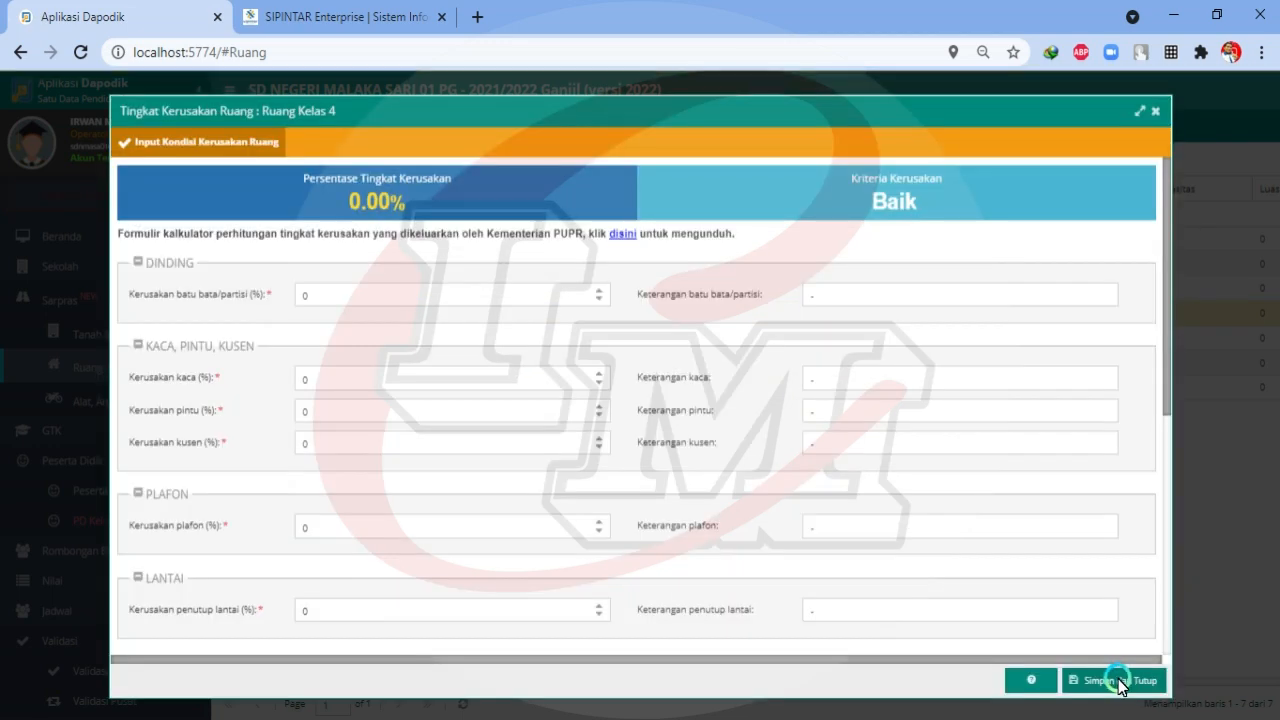
left_click(1118, 677)
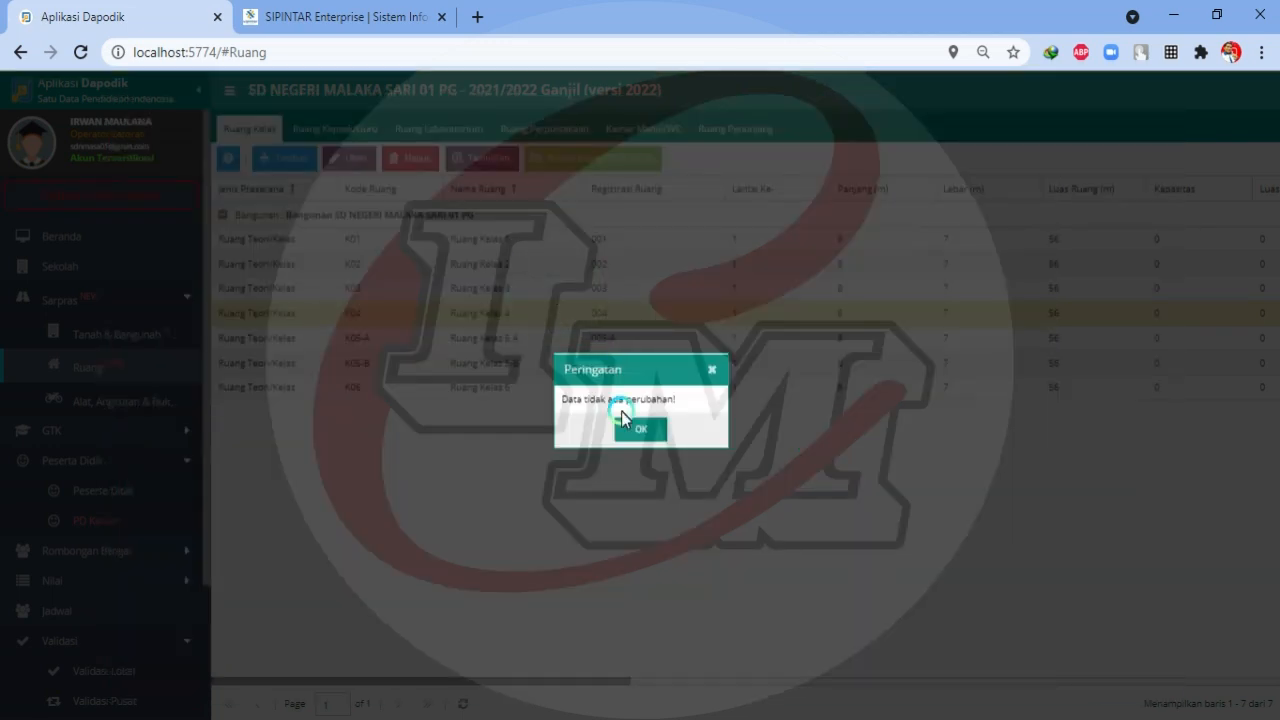
left_click(636, 430)
- Open the 2021/2022 damage condition form for Ruang Kelas 5 A, then save and close it
left_click(376, 342)
left_click(562, 158)
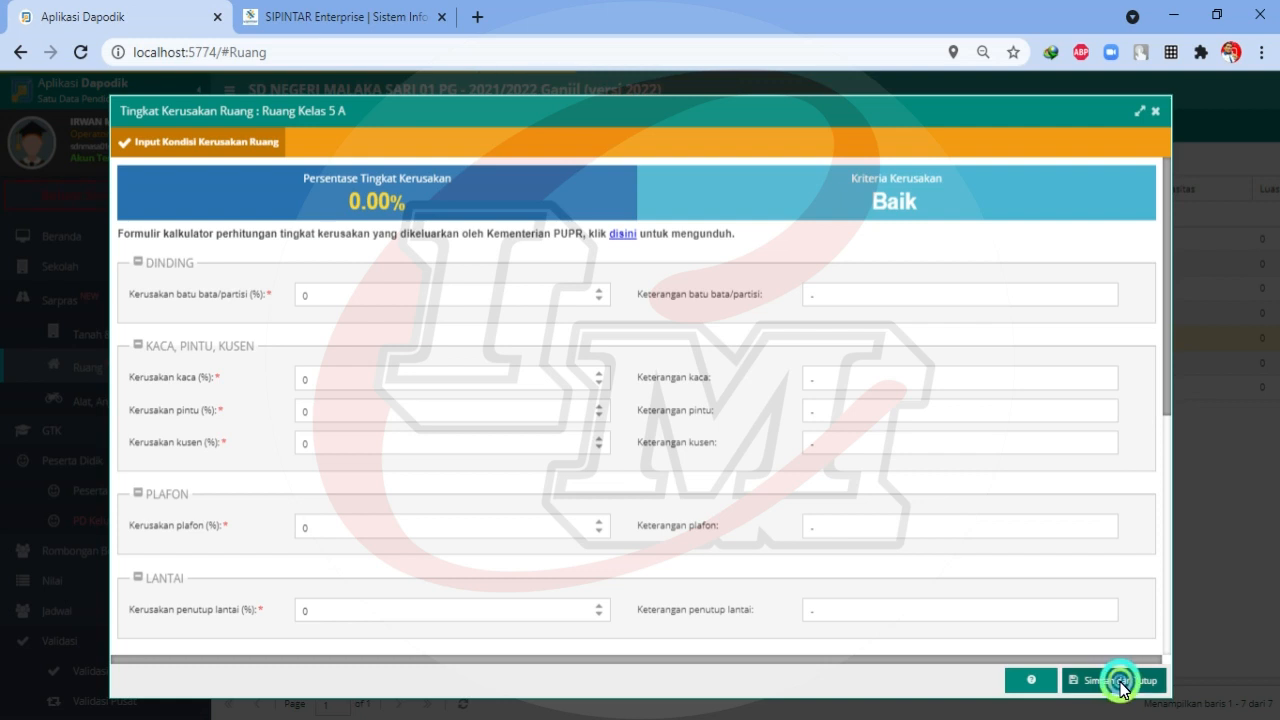
left_click(1120, 680)
left_click(630, 430)
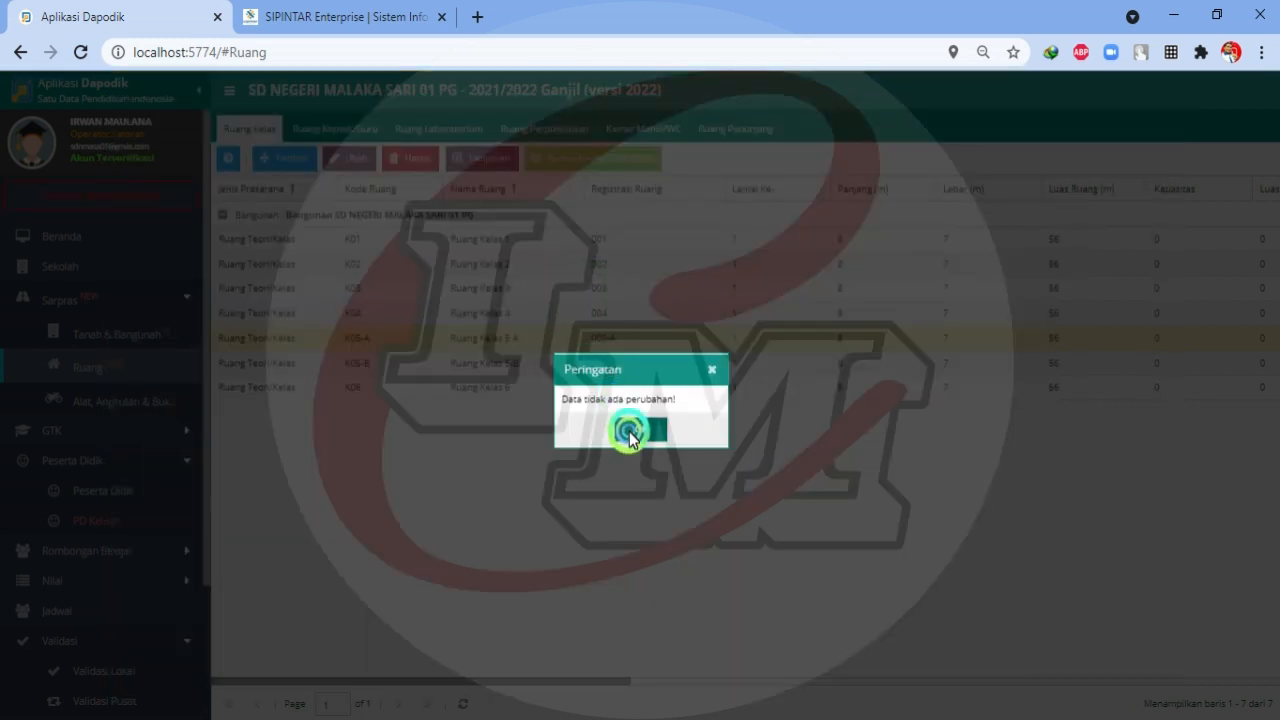
- Open the 2021/2022 damage condition form for Ruang Kelas 5-B, then save and close it
left_click(414, 357)
left_click(603, 160)
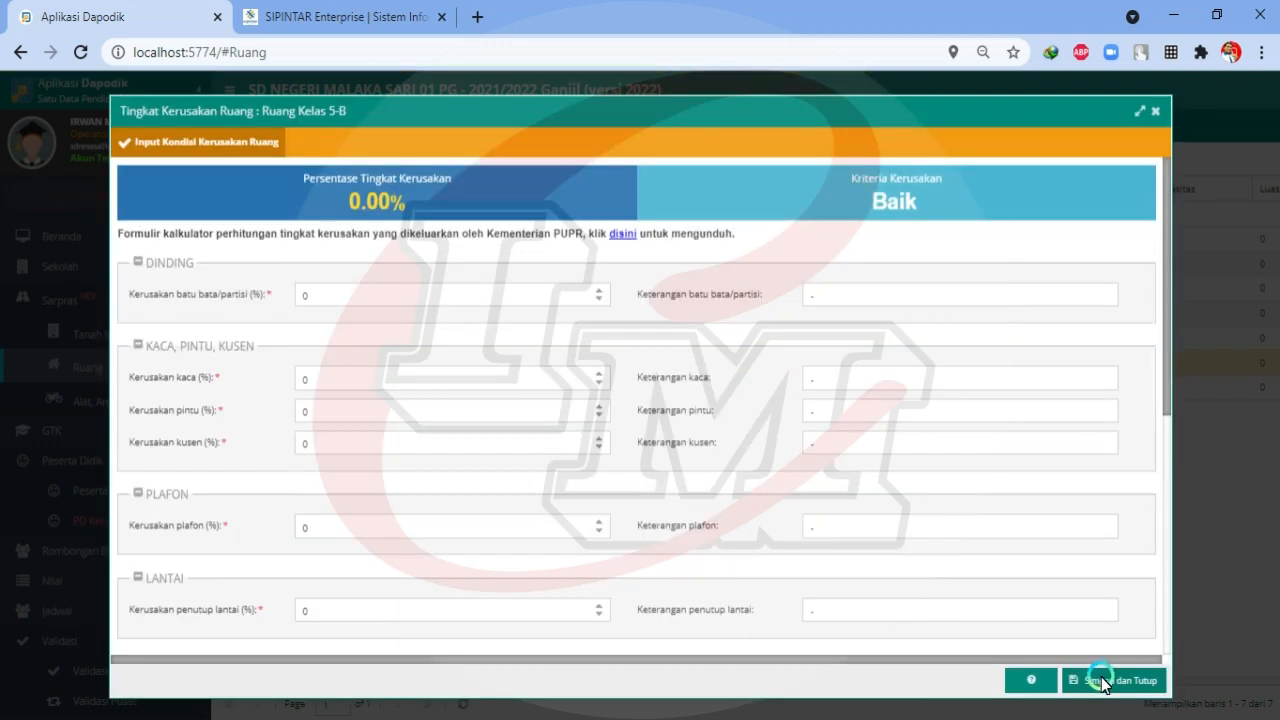
left_click(1102, 680)
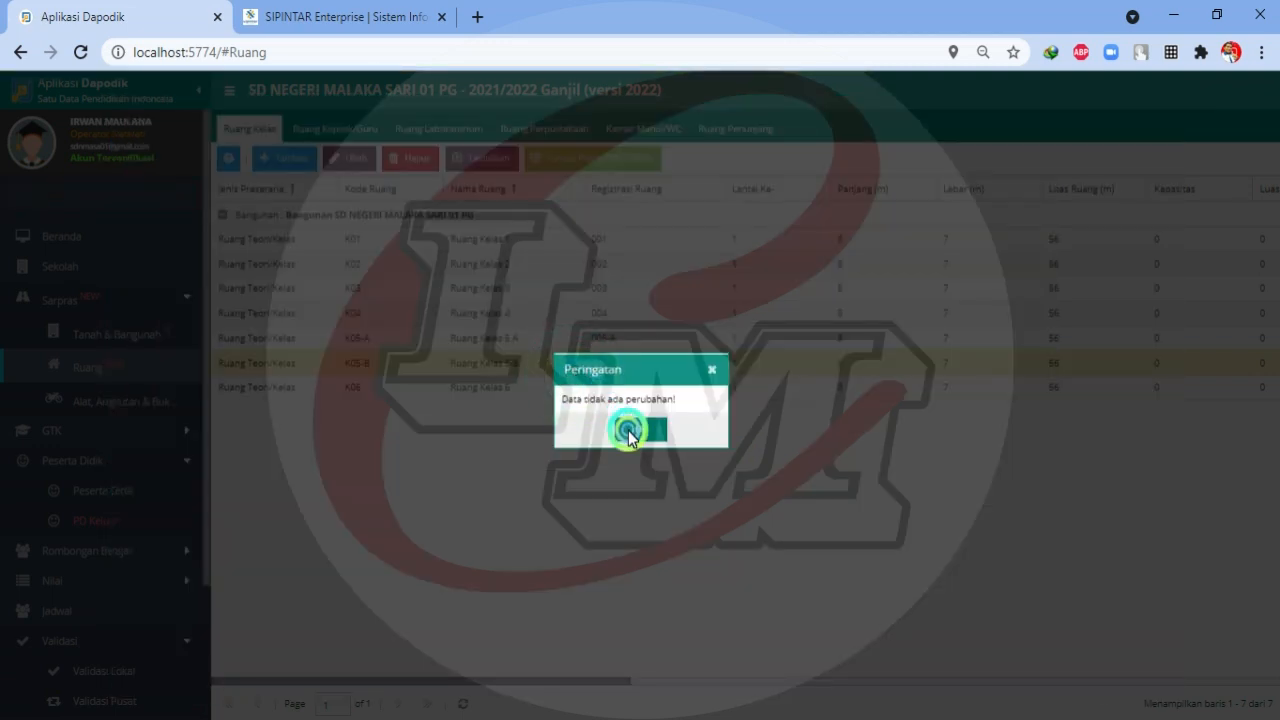
left_click(628, 430)
- Open the 2021/2022 damage condition form for Ruang Kelas 6, then save and close it
left_click(410, 390)
left_click(577, 163)
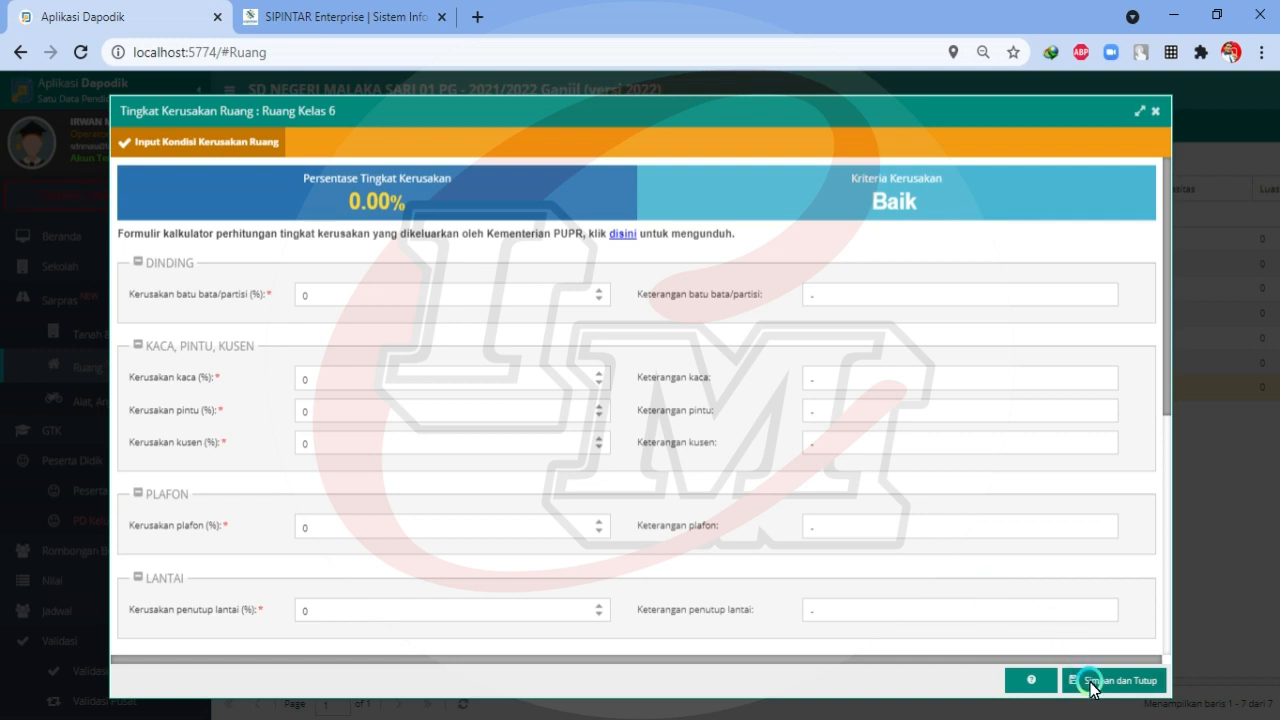
left_click(1090, 682)
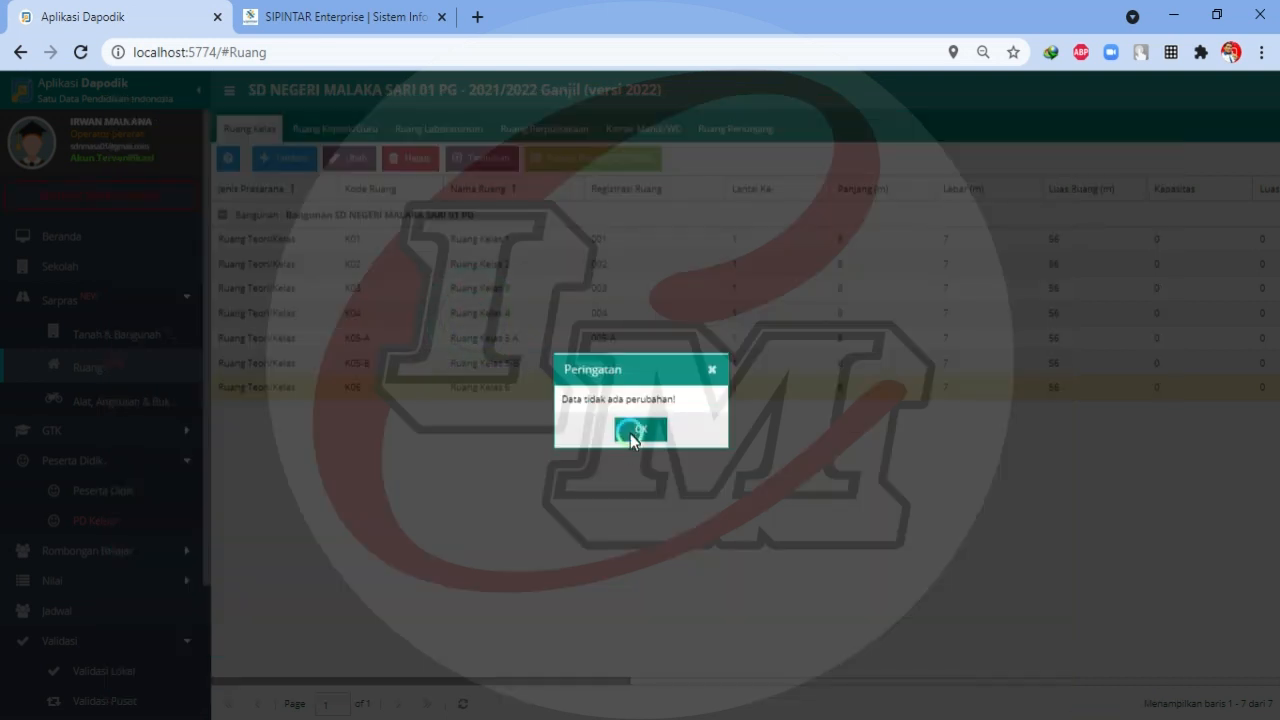
left_click(630, 430)
- In the principal and teacher rooms, open the 2021/2022 damage condition form for Ruang Kepala Sekolah, then save and close it
left_click(319, 122)
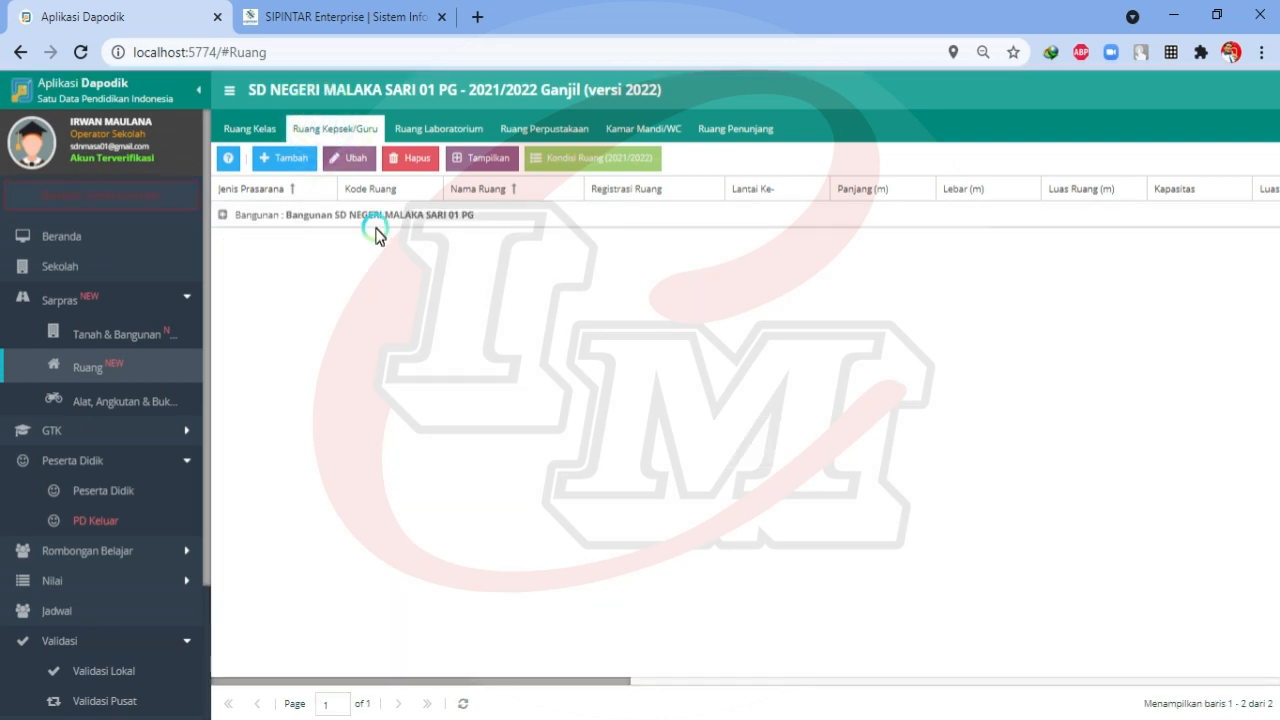
left_click(371, 214)
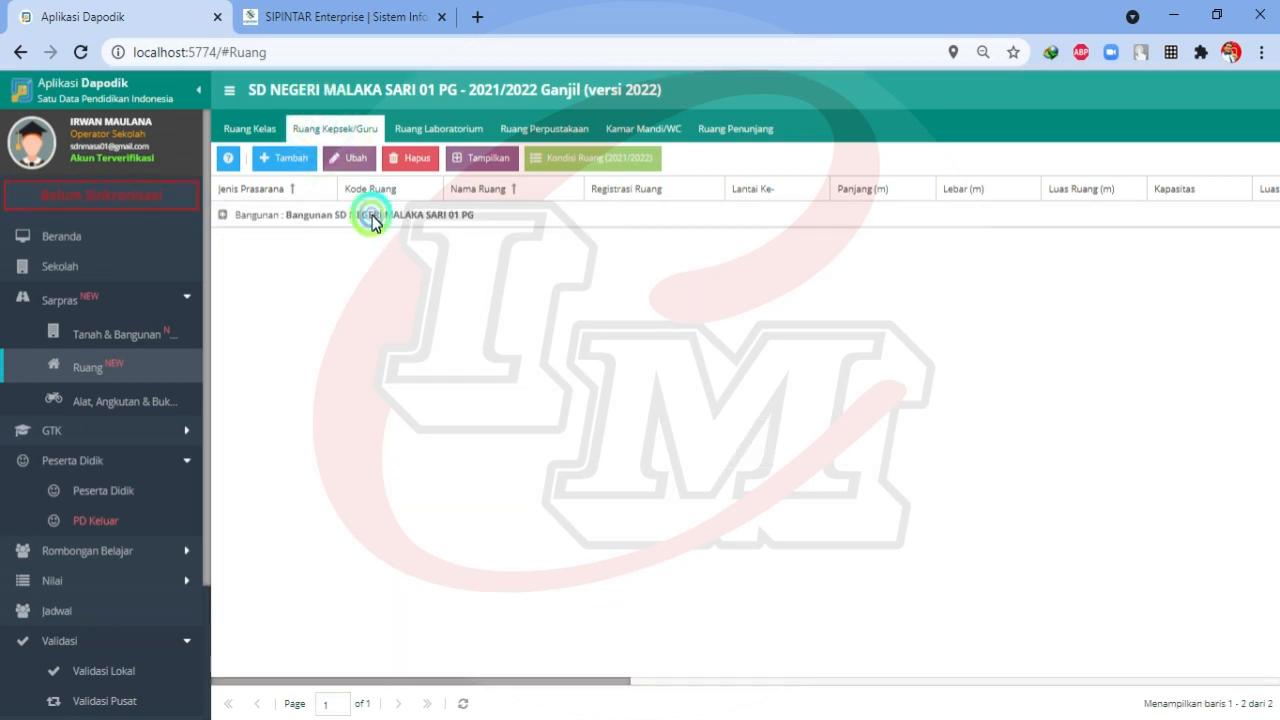
left_click(380, 240)
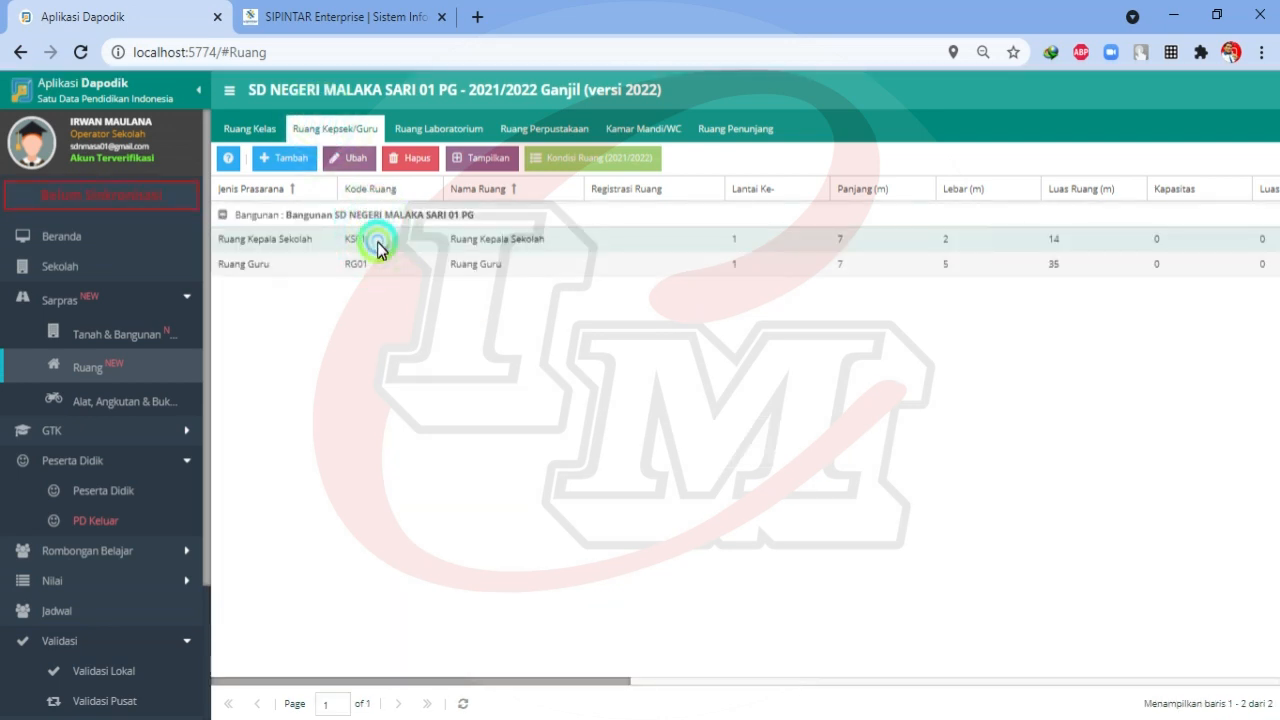
left_click(591, 160)
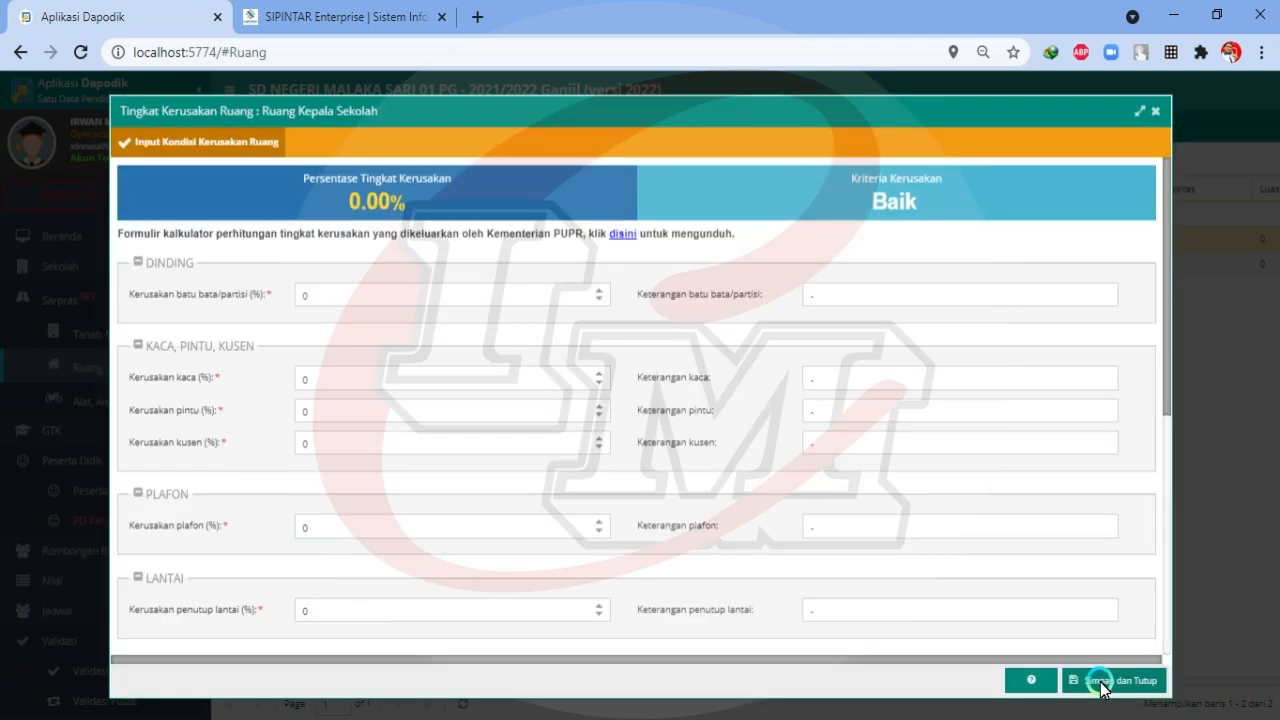
left_click(1102, 681)
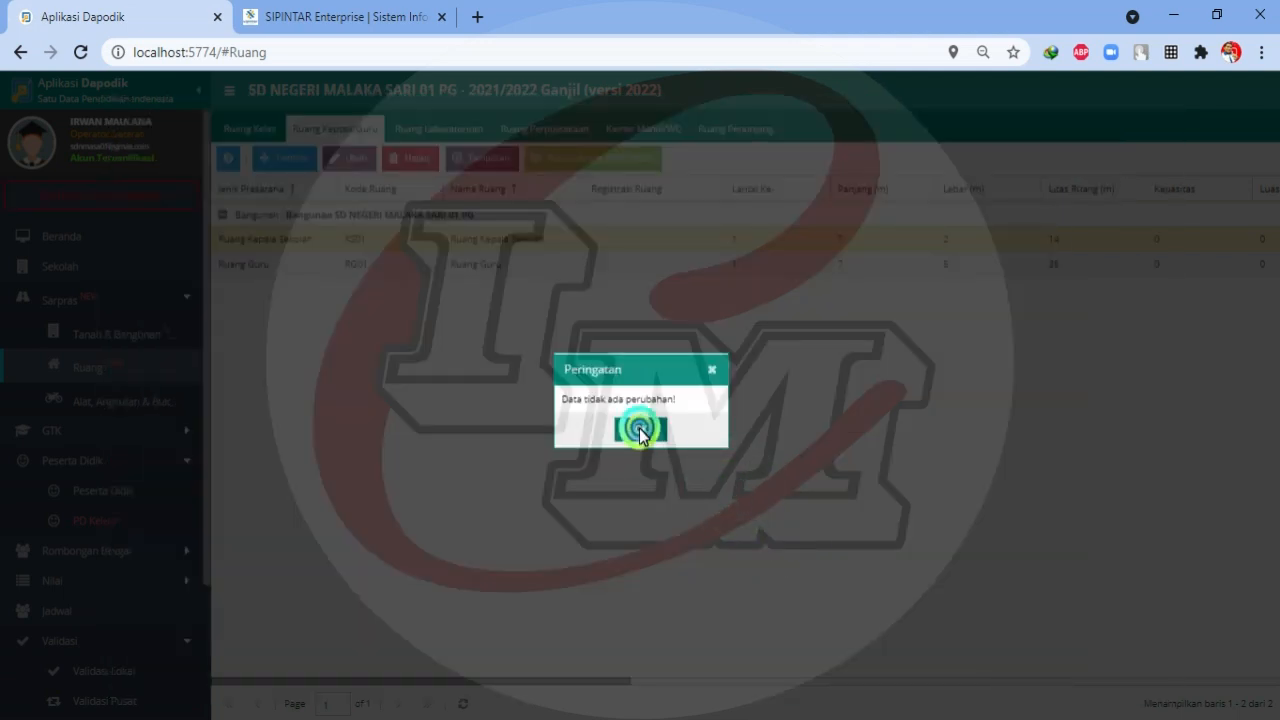
left_click(640, 430)
- Open the 2021/2022 damage condition form for Ruang Guru, then save and close it
left_click(428, 265)
left_click(946, 515)
left_click(575, 162)
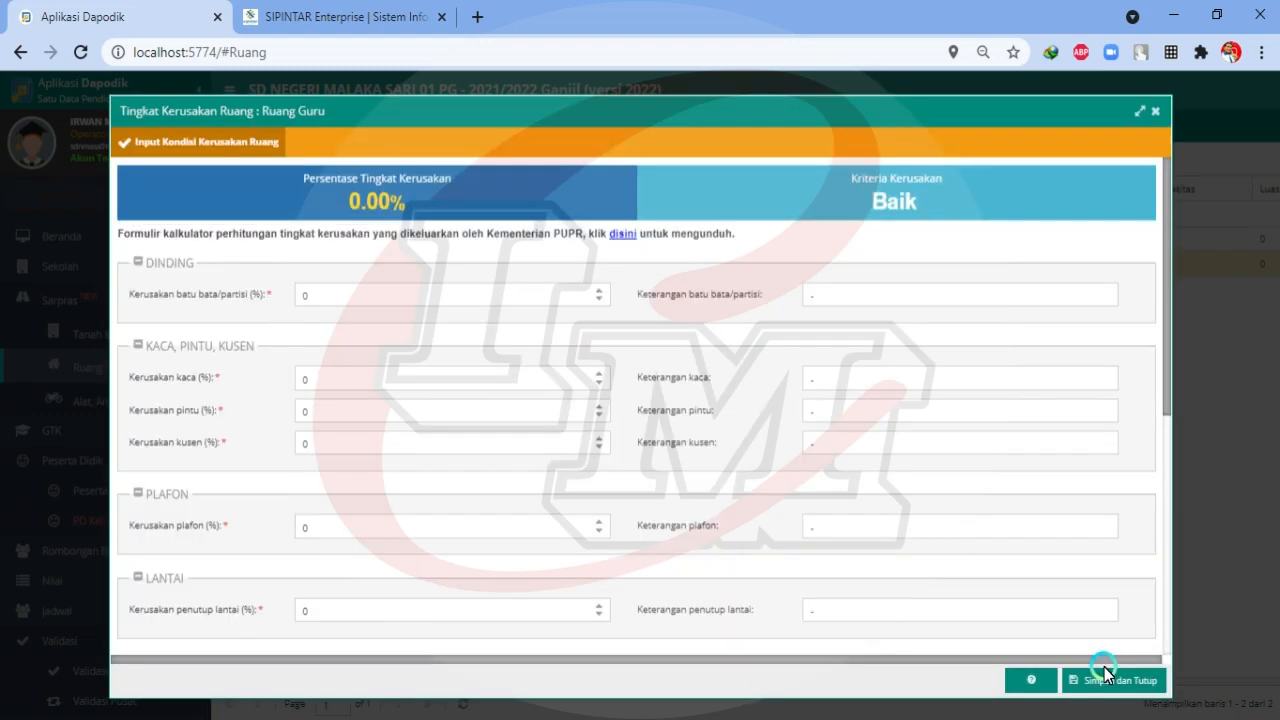
left_click(1104, 677)
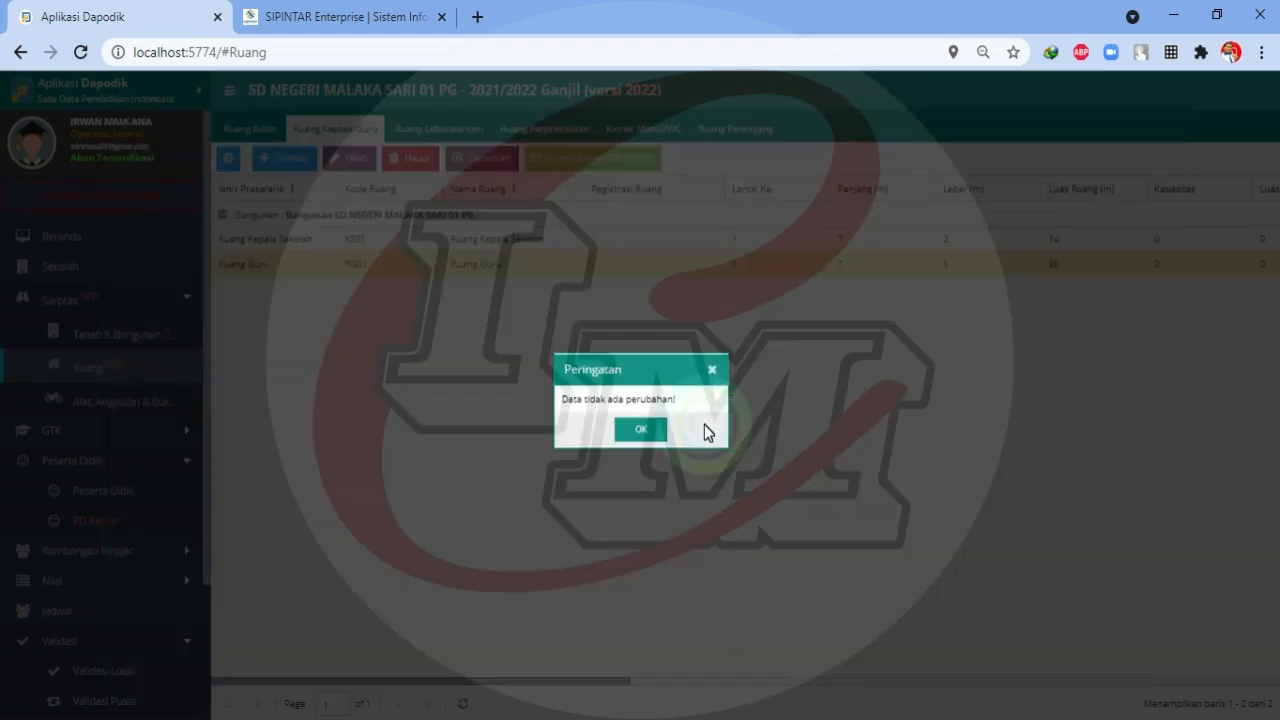
left_click(633, 437)
- In the laboratory rooms, open the 2021/2022 damage condition form for Ruang Lab, then save and close it
left_click(425, 125)
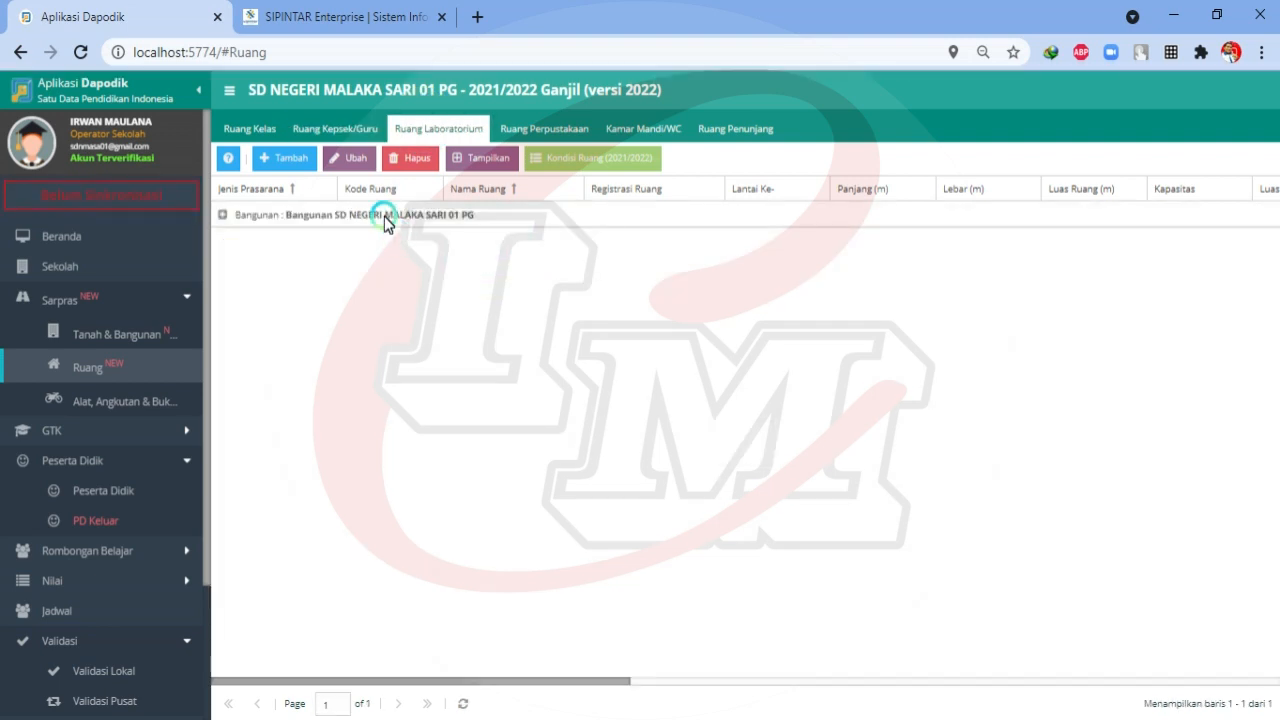
left_click(382, 242)
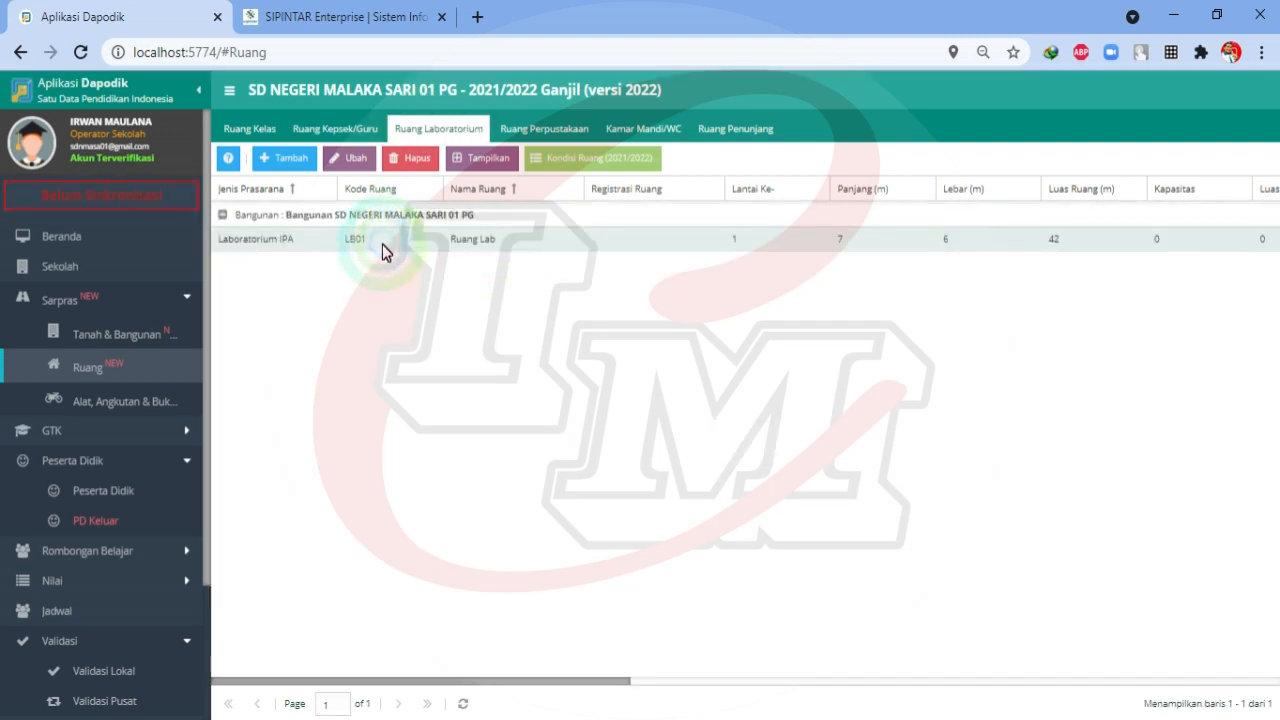
left_click(588, 165)
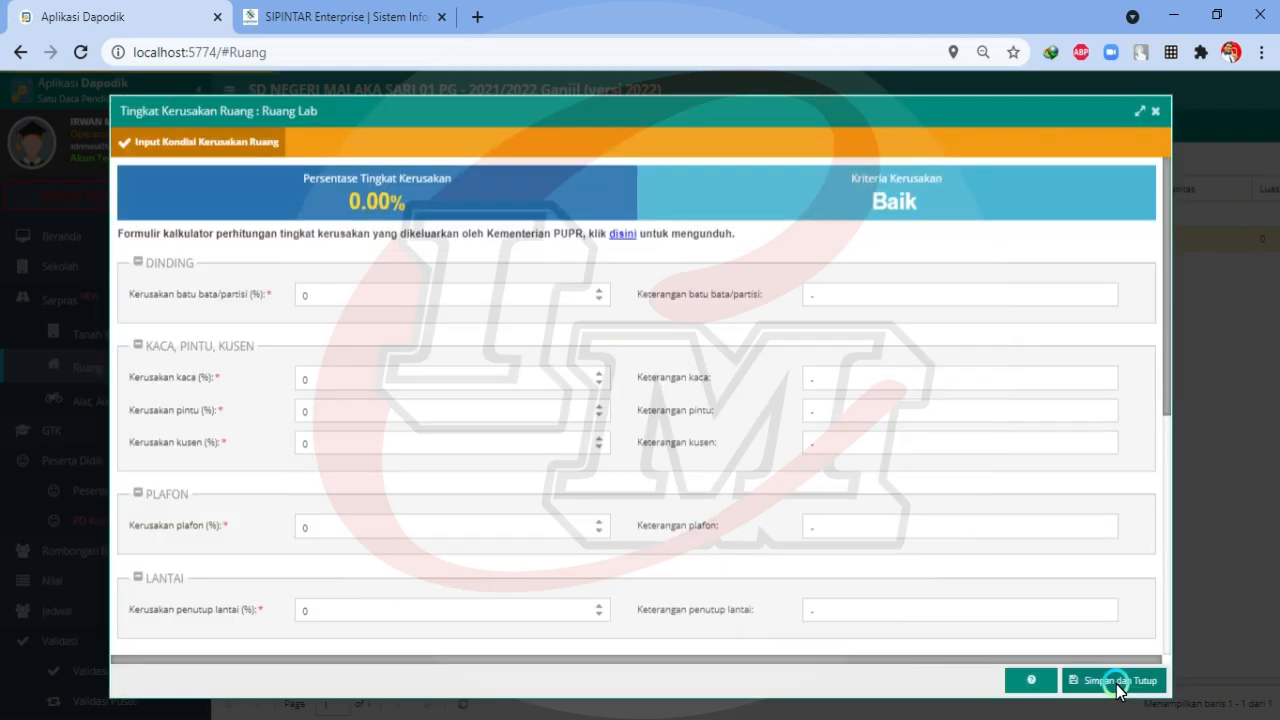
left_click(1113, 680)
left_click(641, 426)
- In the library rooms, open the 2021/2022 damage condition form for Ruang Perpustakaan, then save and close it
left_click(531, 130)
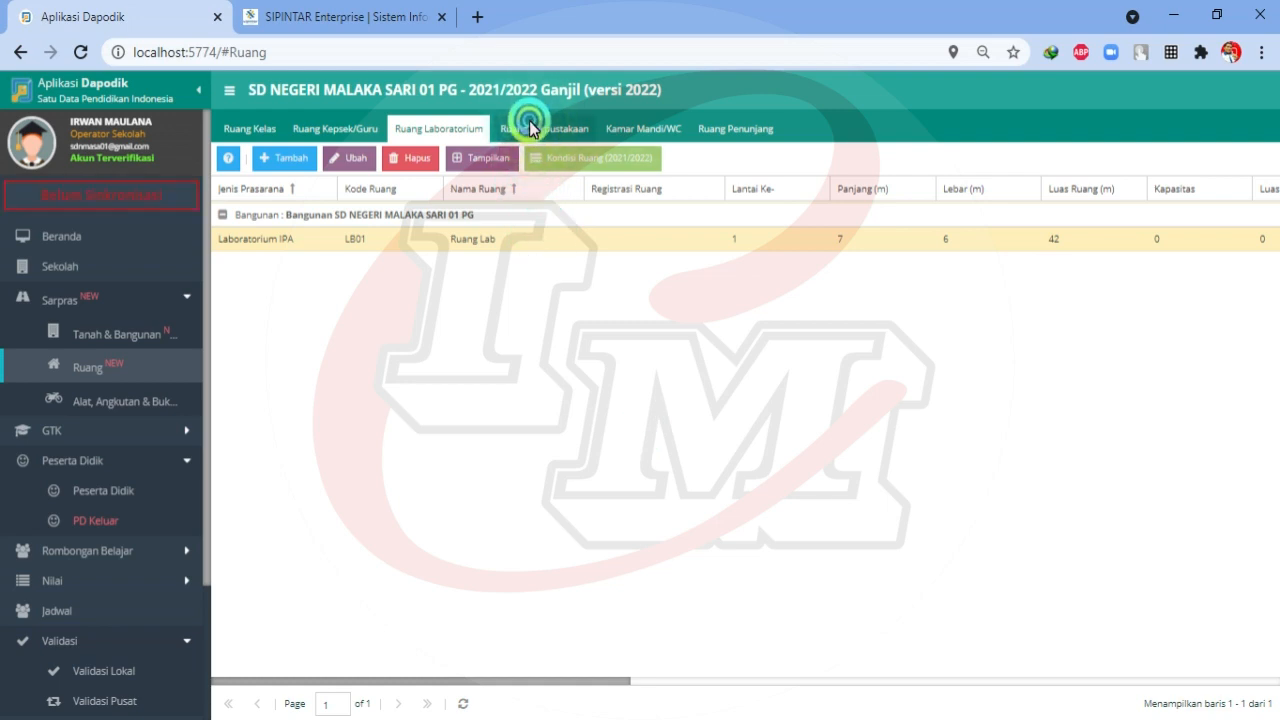
left_click(311, 220)
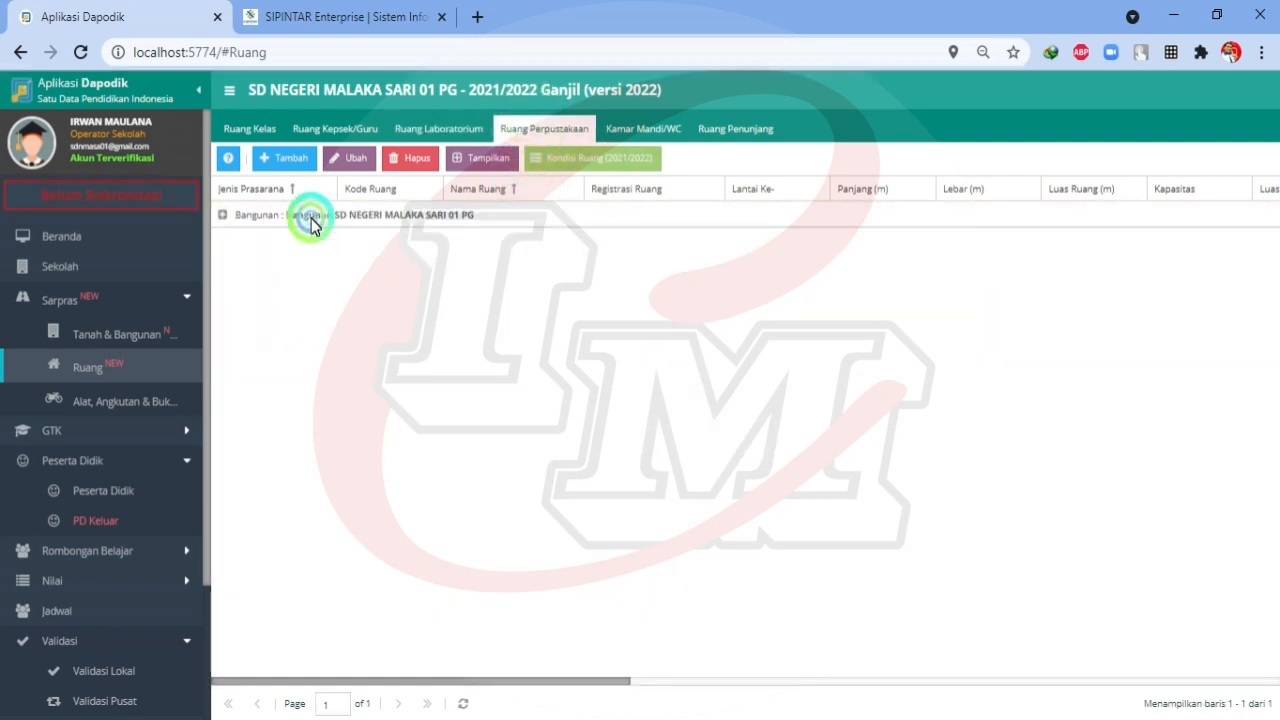
left_click(311, 222)
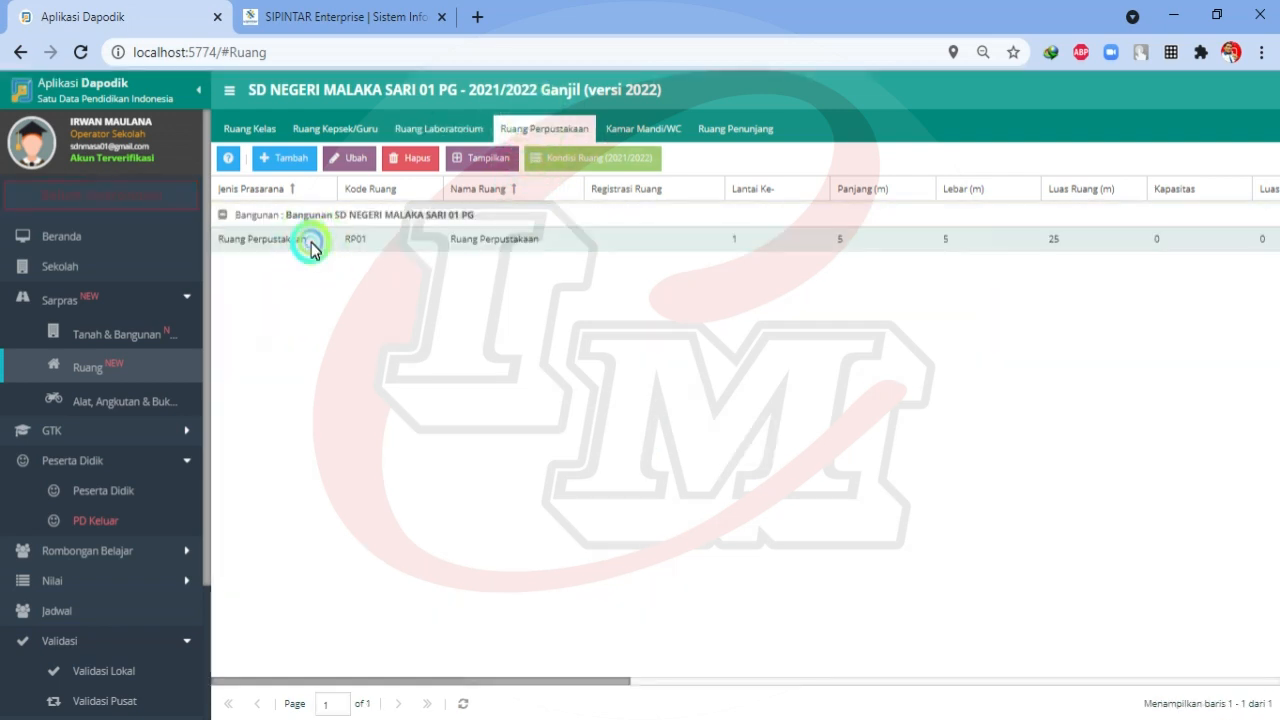
left_click(594, 159)
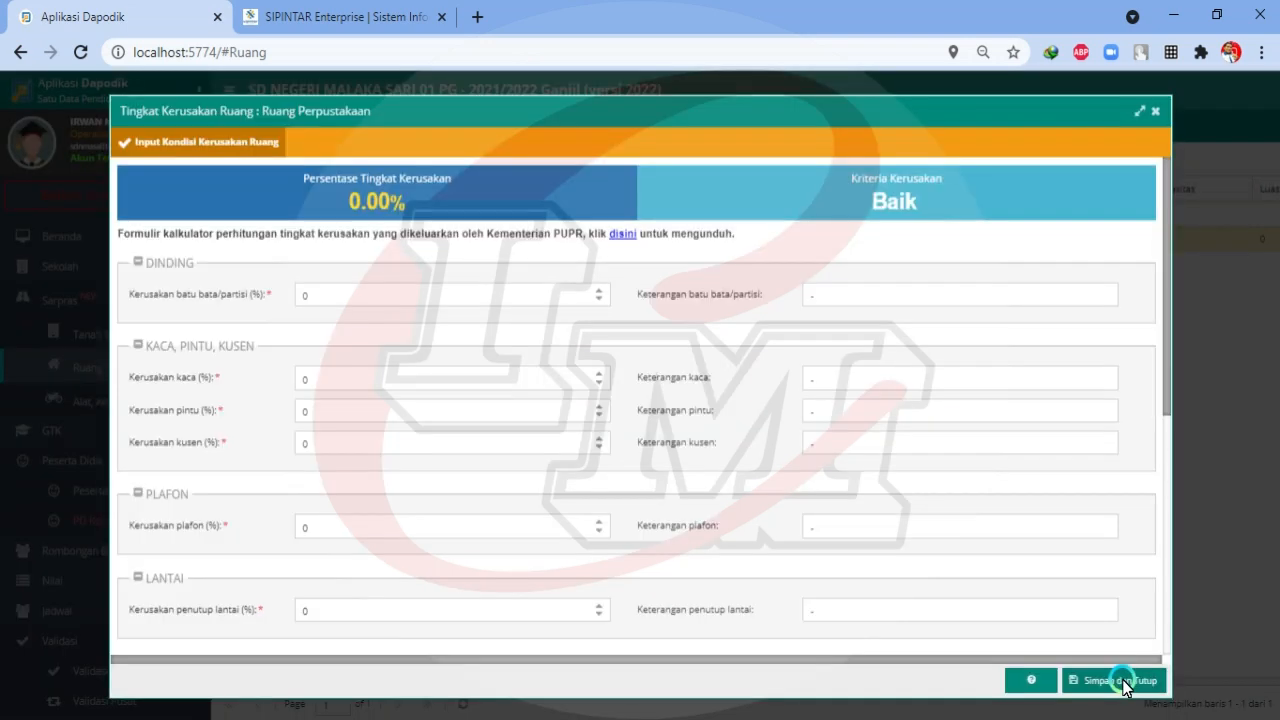
left_click(1118, 680)
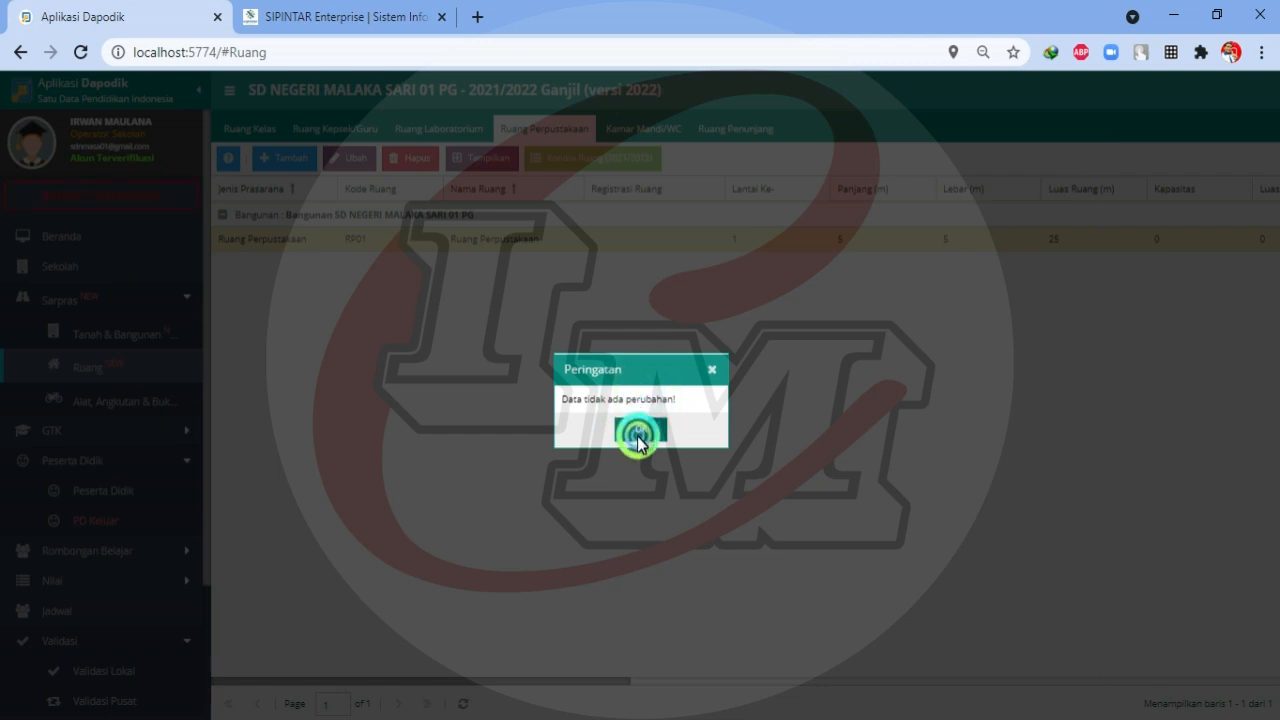
left_click(638, 428)
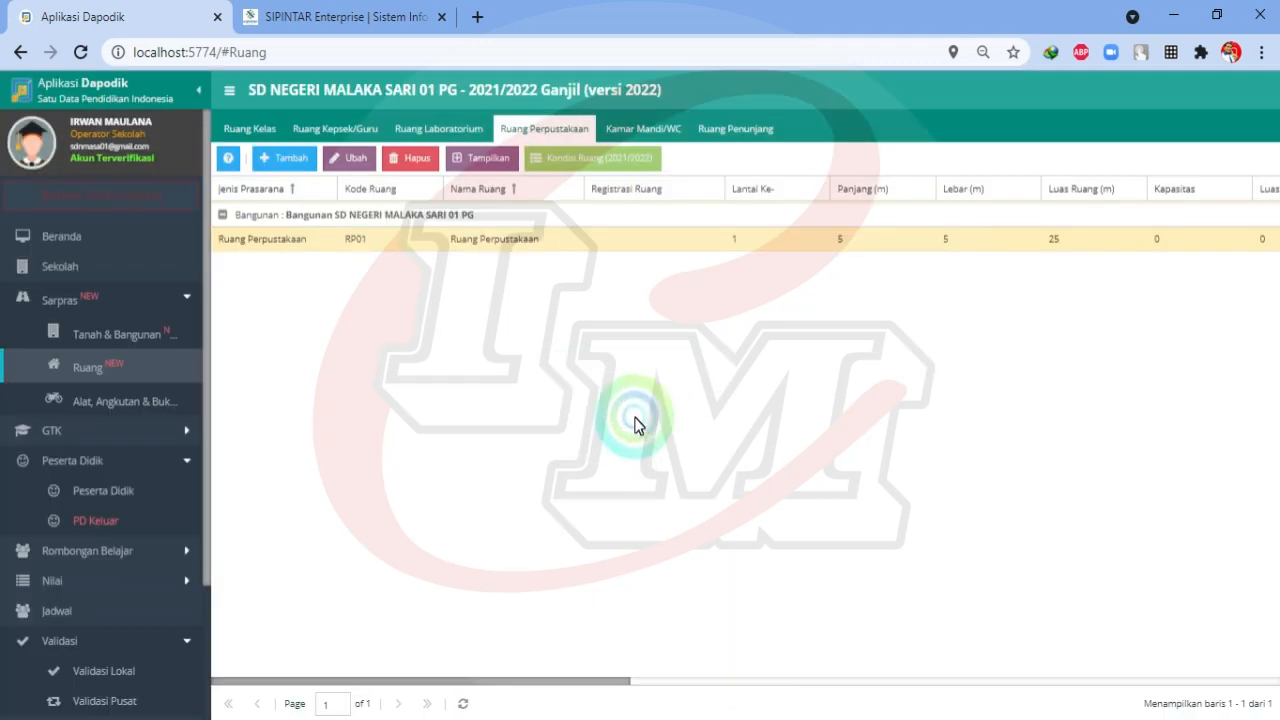
- In the Kamar Mandi/WC rooms, open the 2021/2022 damage condition form for WC_01, then save and close it
left_click(646, 128)
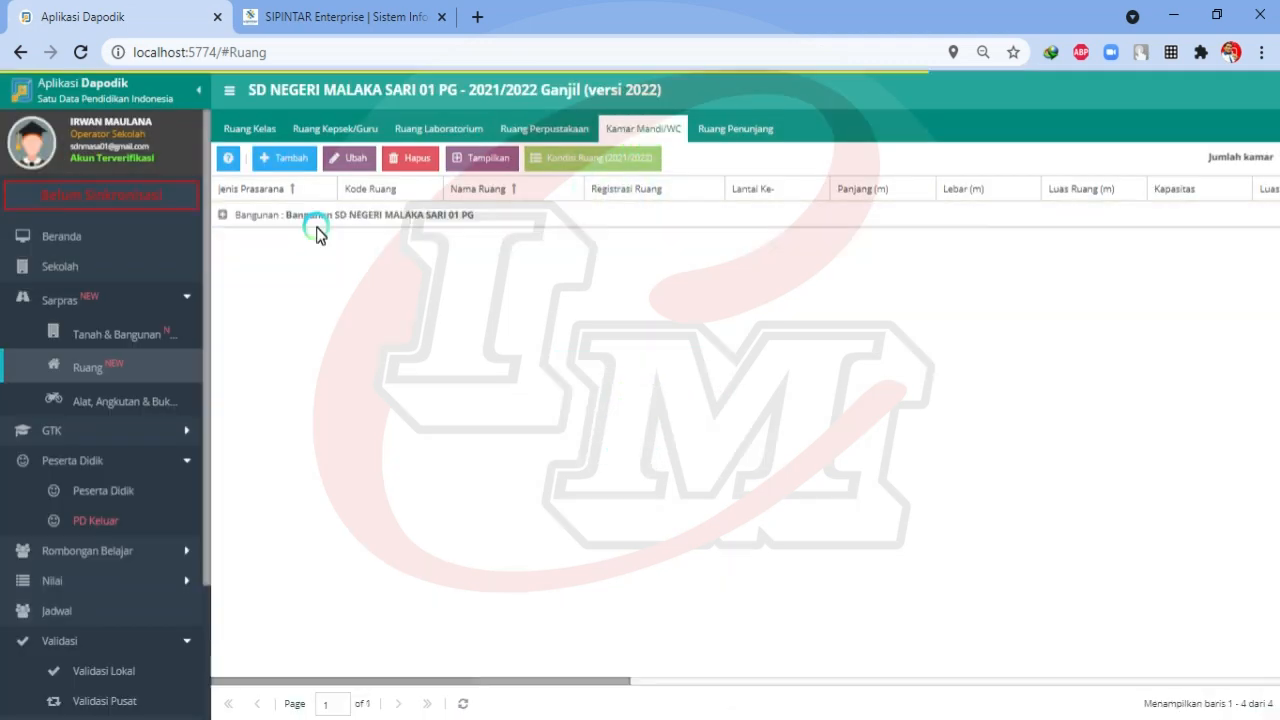
left_click(315, 241)
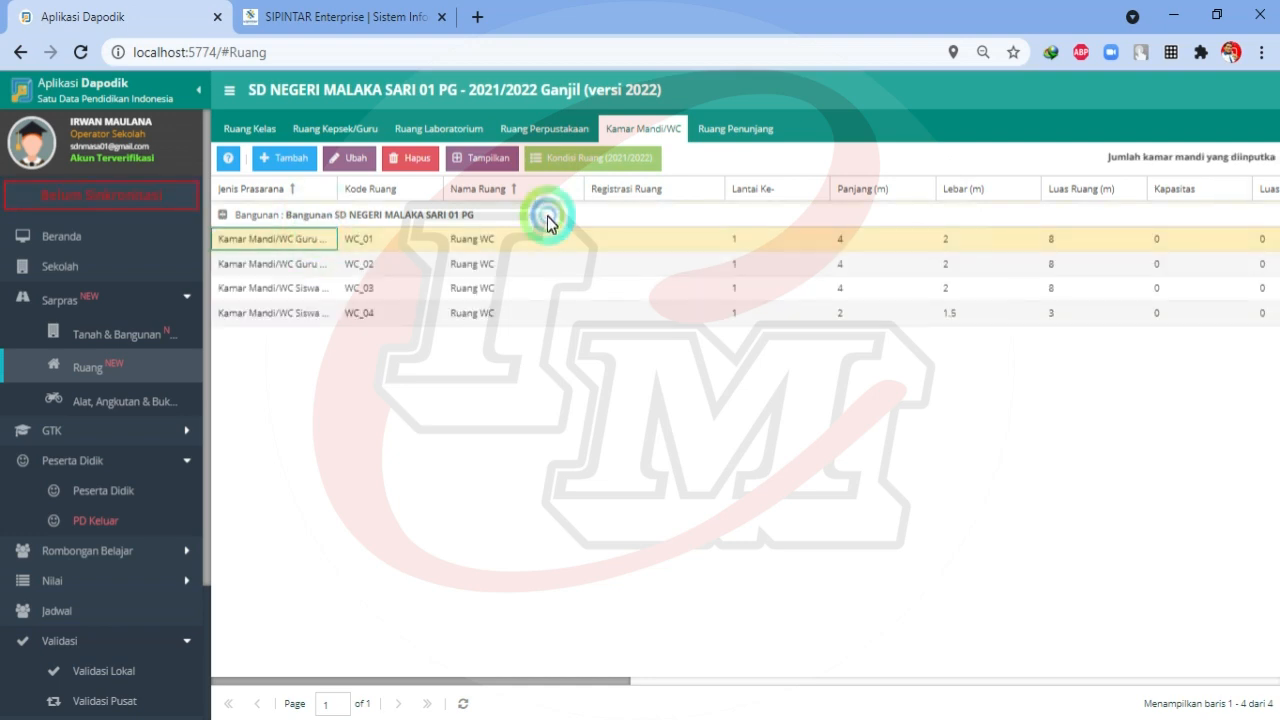
left_click(624, 157)
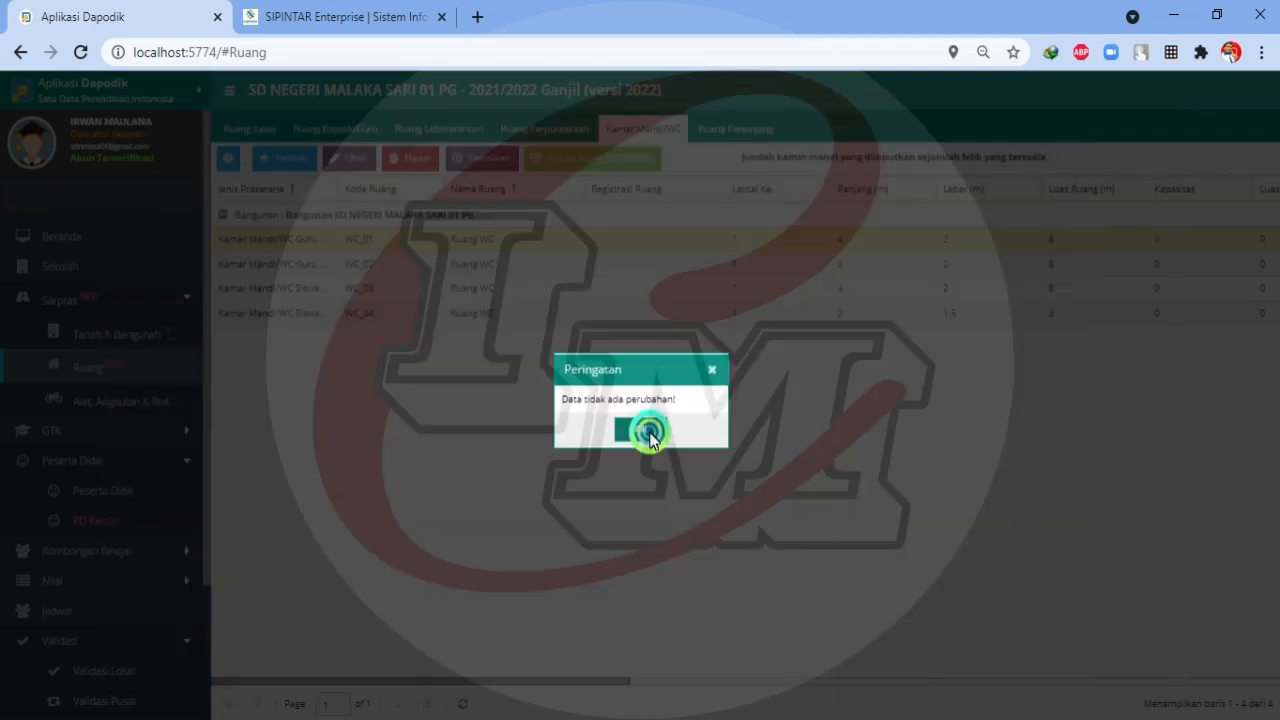
left_click(650, 432)
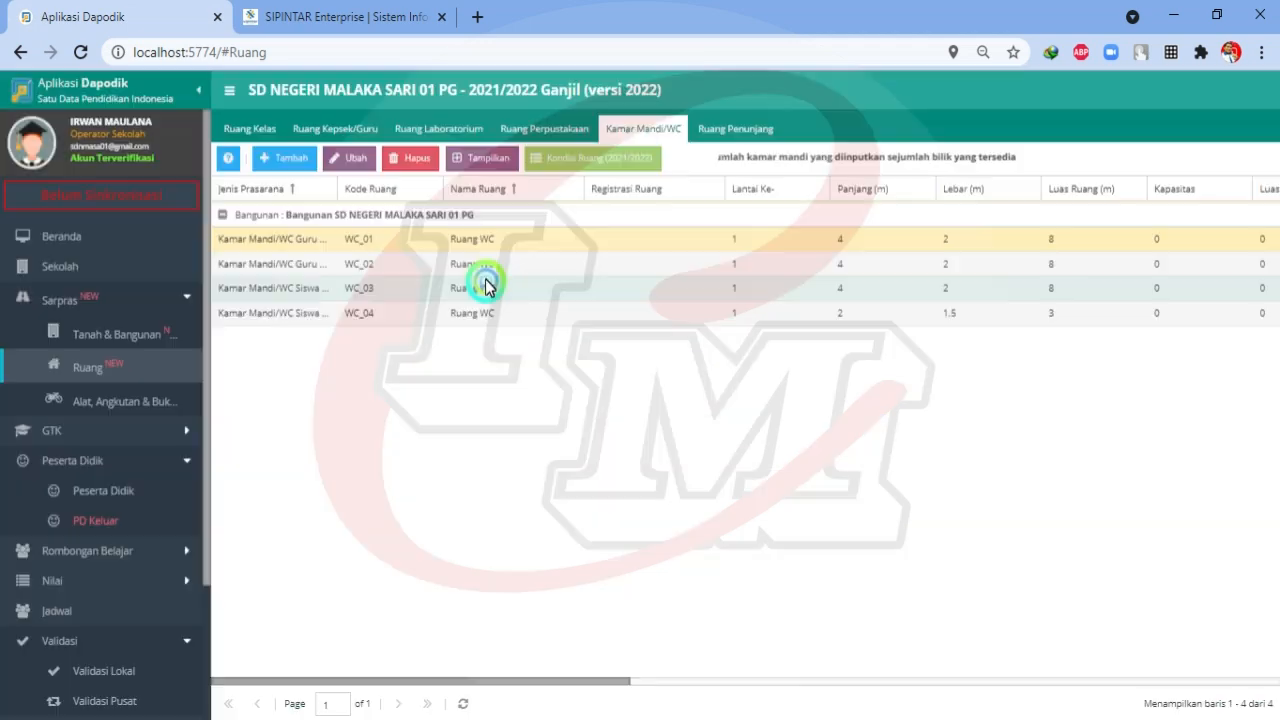
- Open the 2021/2022 damage condition form for toilet WC_02, then save and close it
left_click(479, 271)
left_click(586, 158)
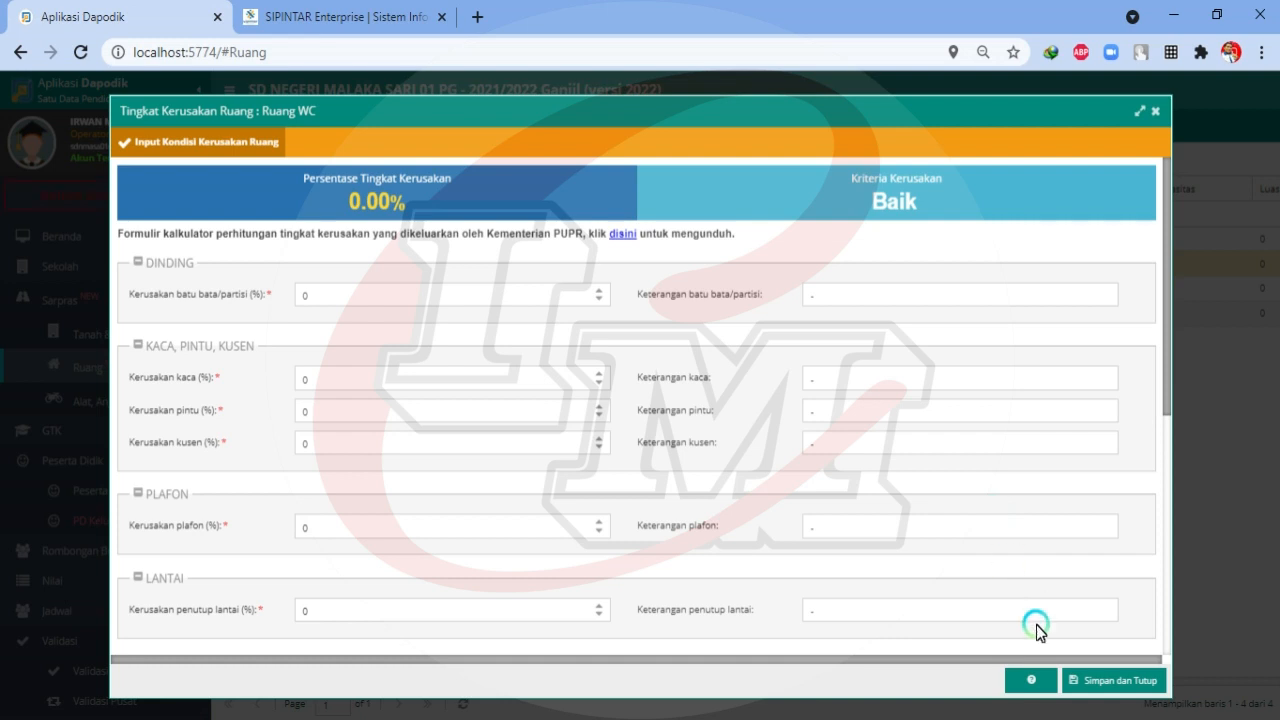
left_click(1103, 680)
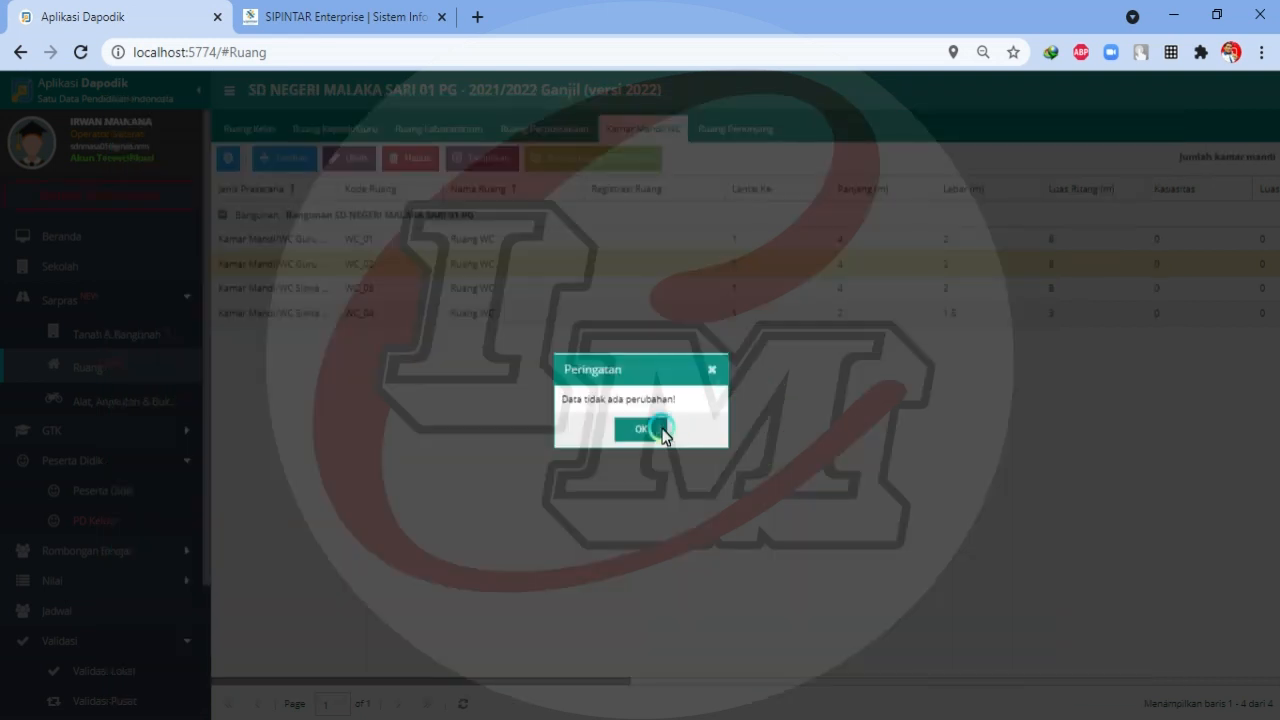
left_click(663, 430)
- Open the 2021/2022 damage condition form for toilet WC_03, then save and close it
left_click(547, 289)
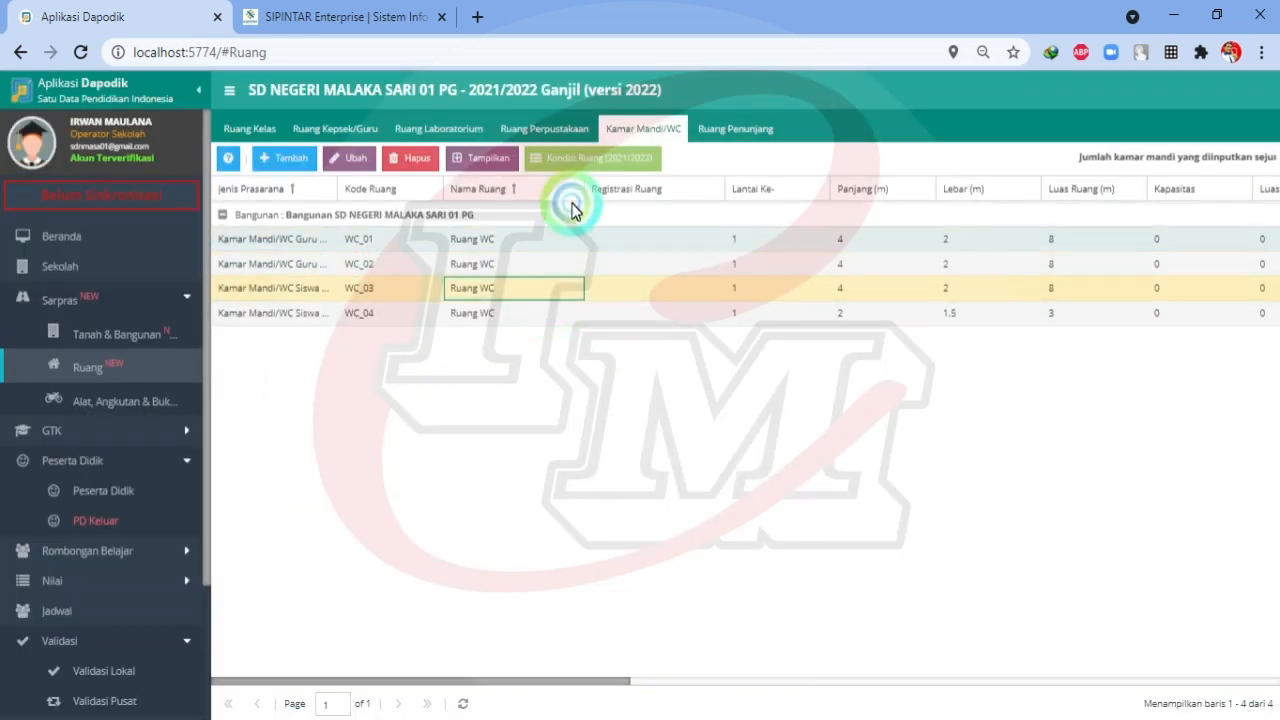
left_click(600, 160)
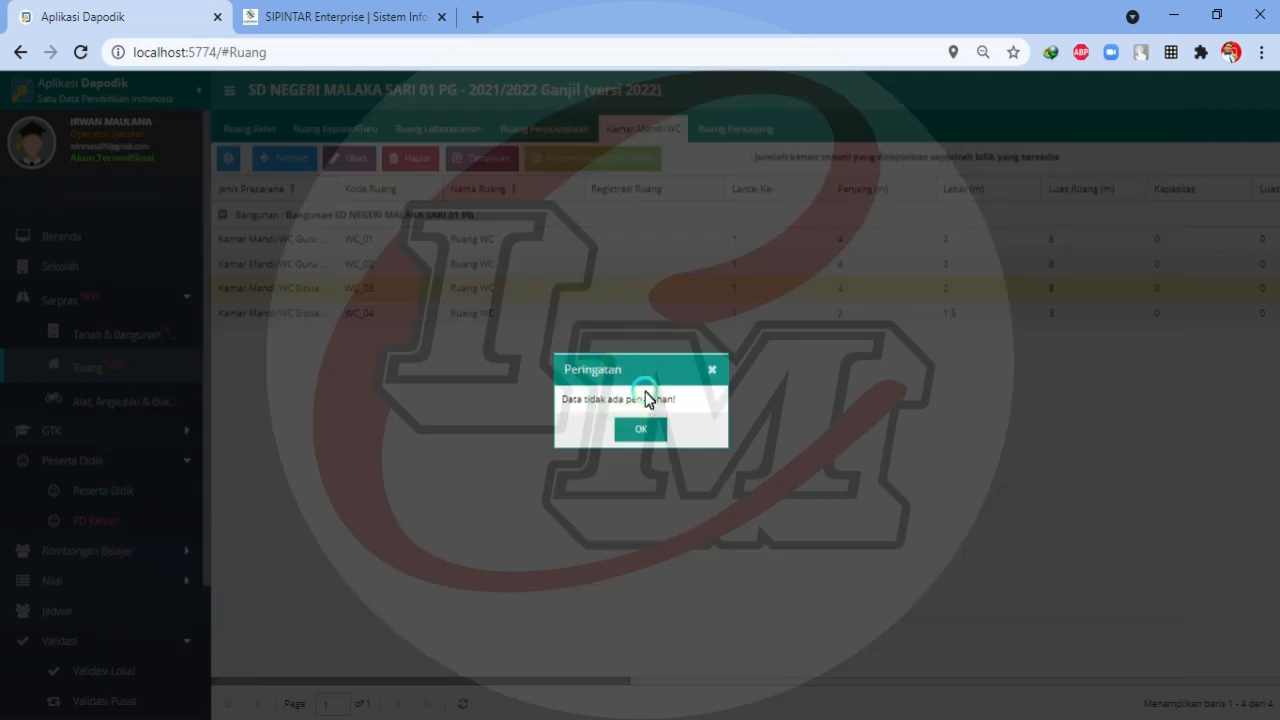
left_click(634, 429)
- Open the 2021/2022 damage condition form for toilet WC_04, then save and close it
left_click(478, 315)
left_click(598, 159)
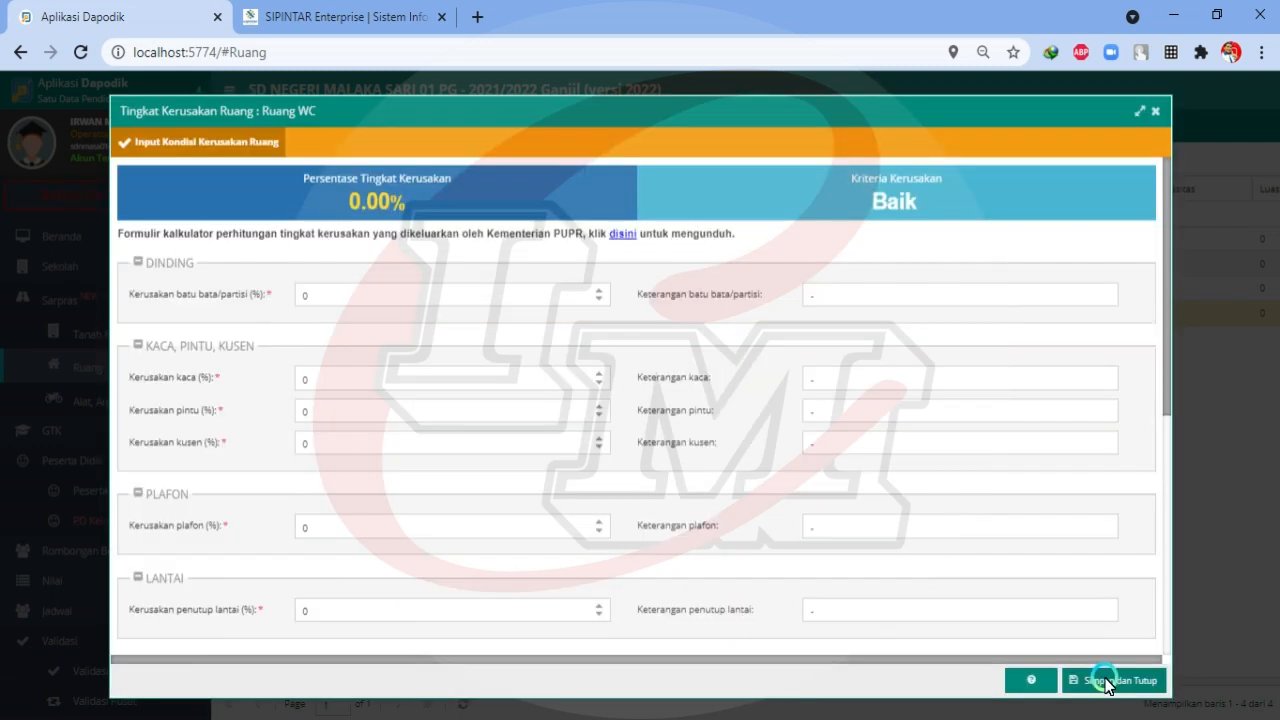
left_click(1100, 678)
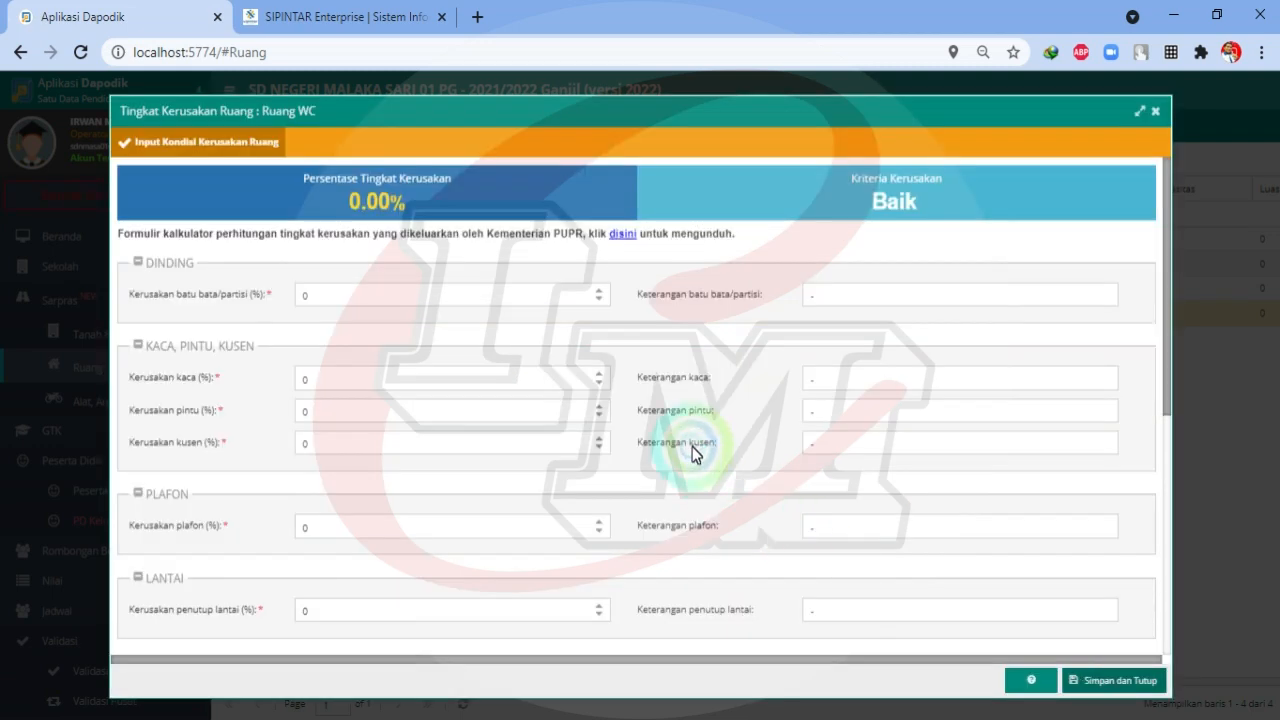
left_click(655, 436)
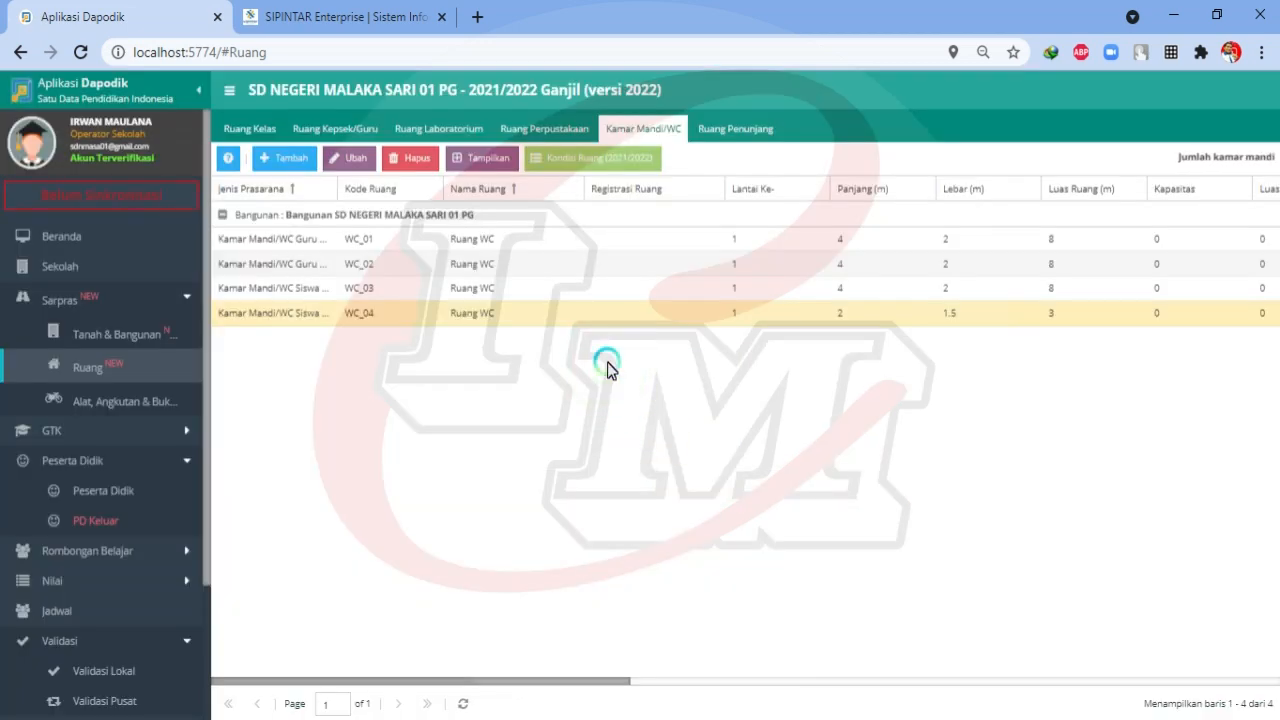
- In the Ruang Penunjang rooms, open the 2021/2022 damage condition form for Ruang Mushola, then save and close it
left_click(728, 128)
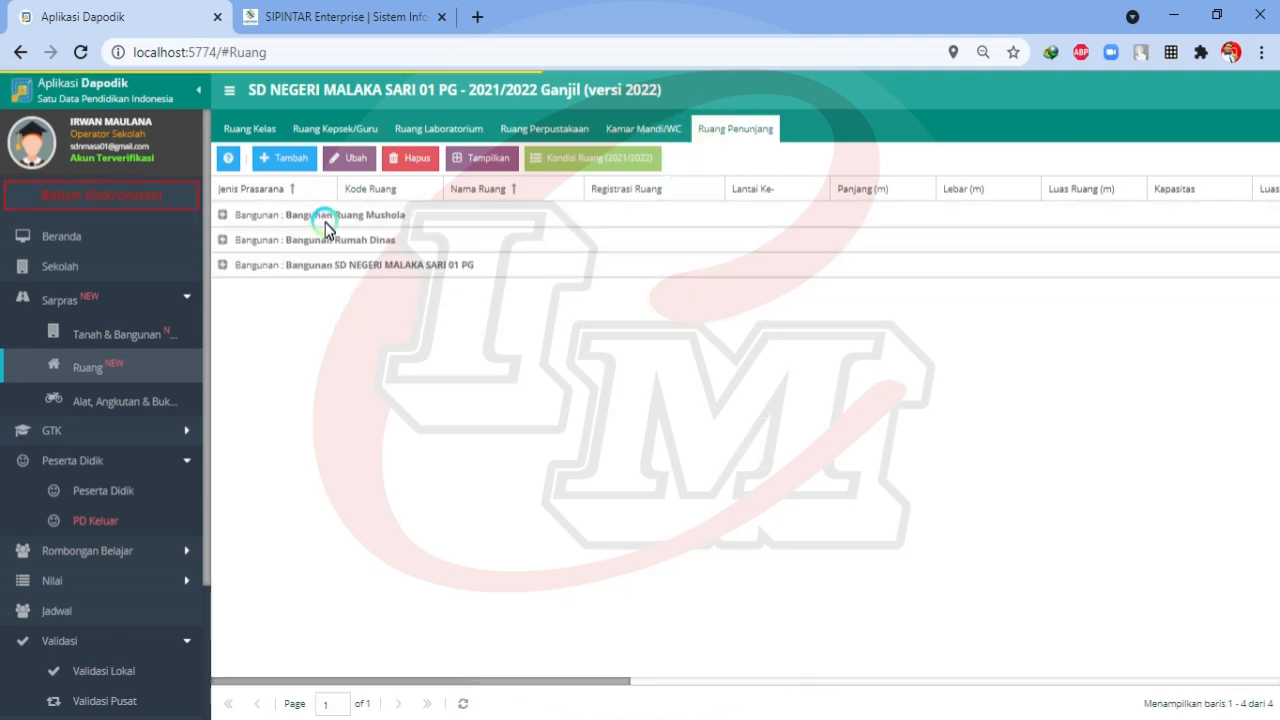
left_click(326, 215)
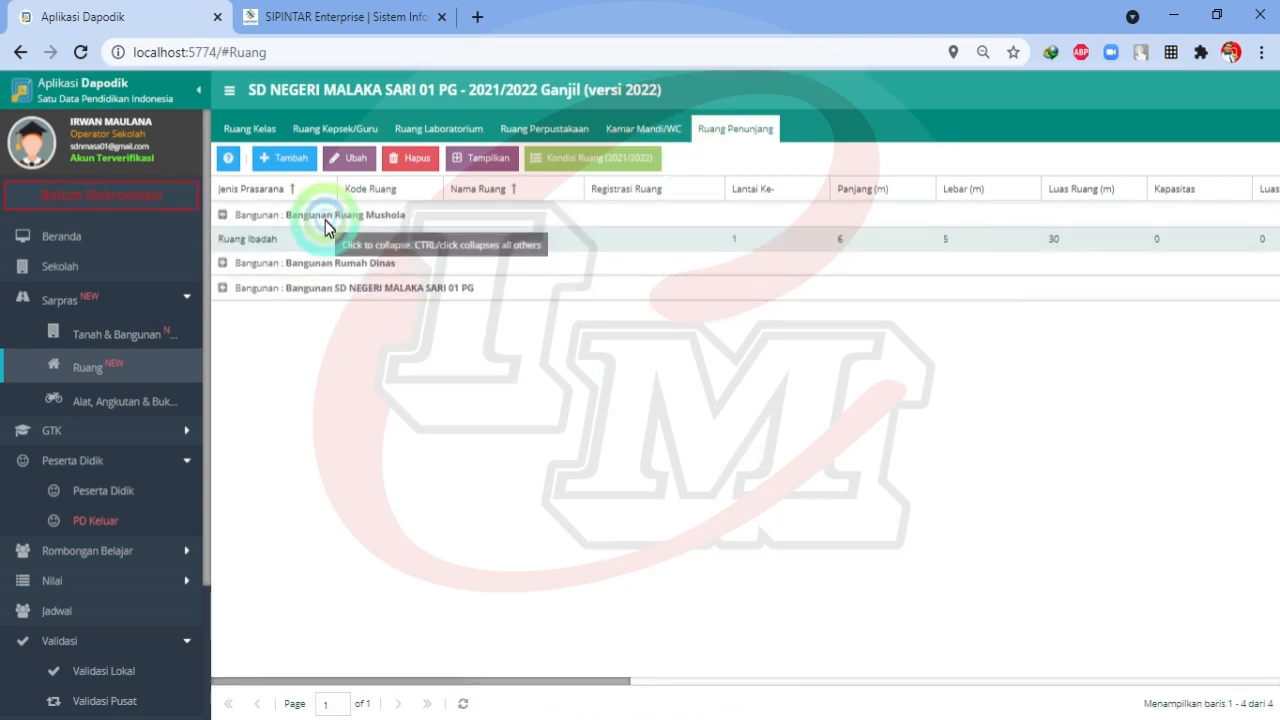
left_click(290, 239)
left_click(610, 160)
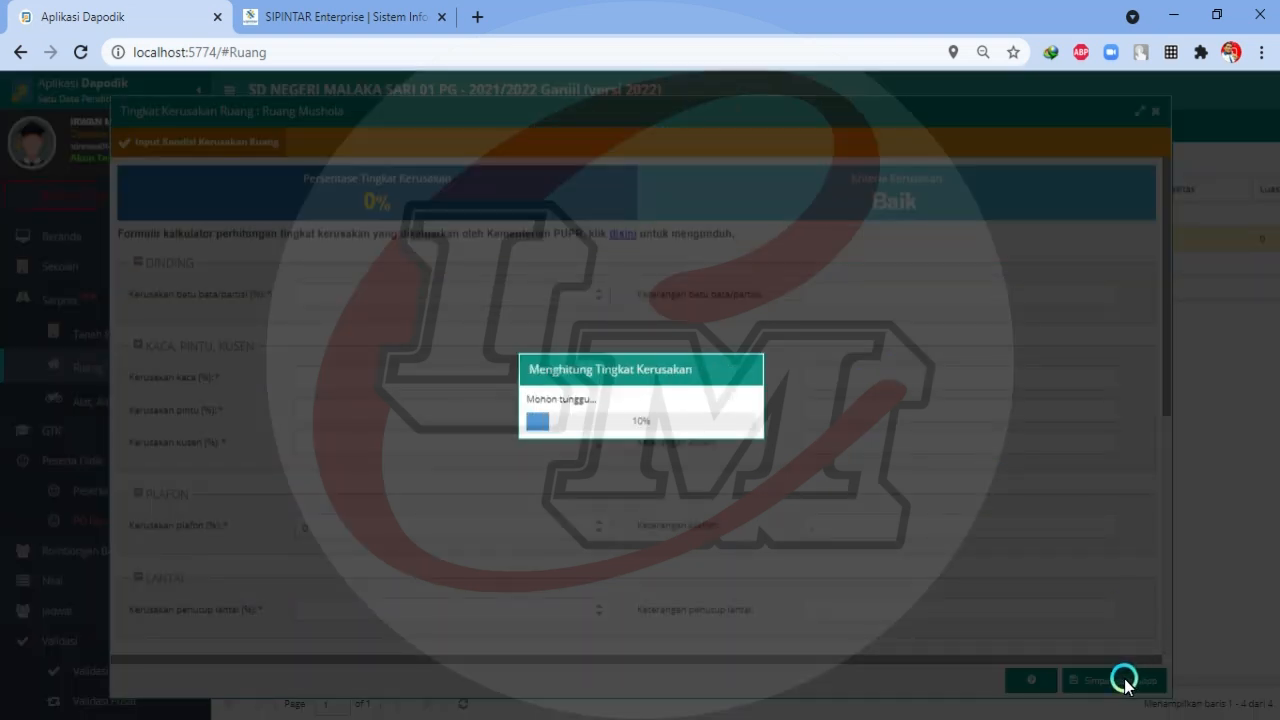
left_click(1123, 680)
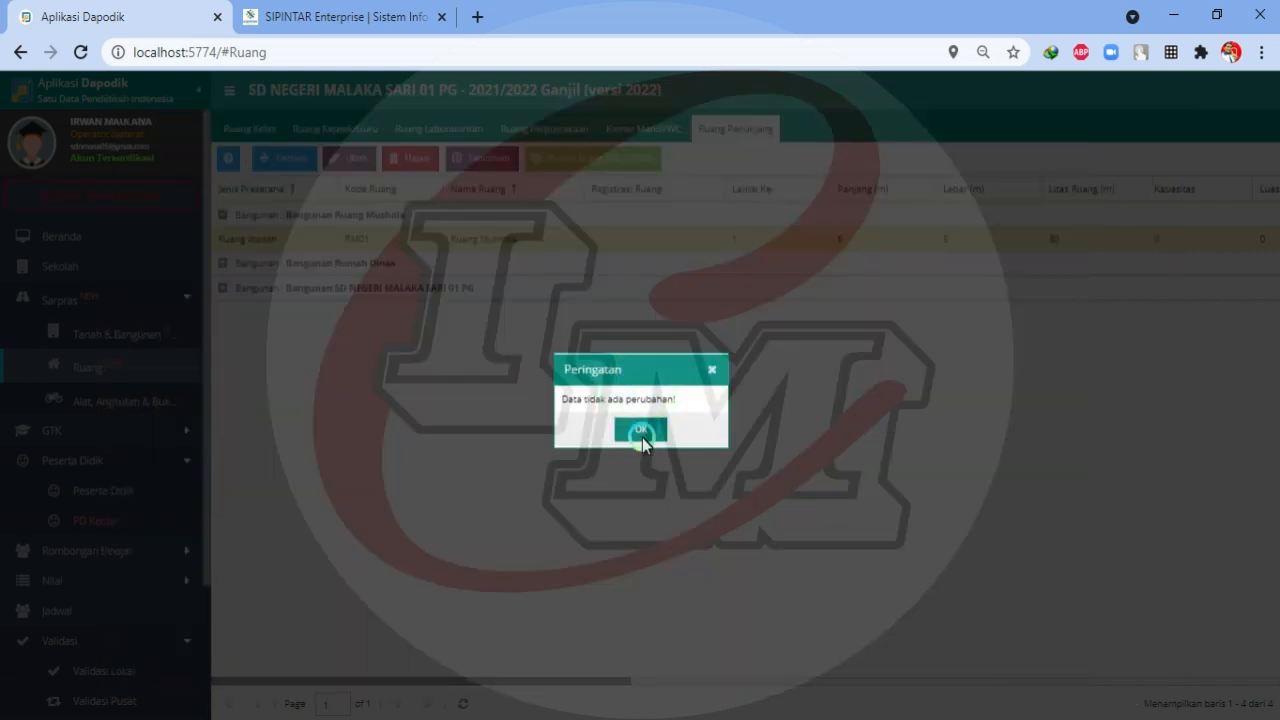
left_click(642, 434)
- Under Bangunan Rumah Dinas, open the 2021/2022 damage condition form for Rumah Penjaga Sekolah, then save and close it
left_click(371, 265)
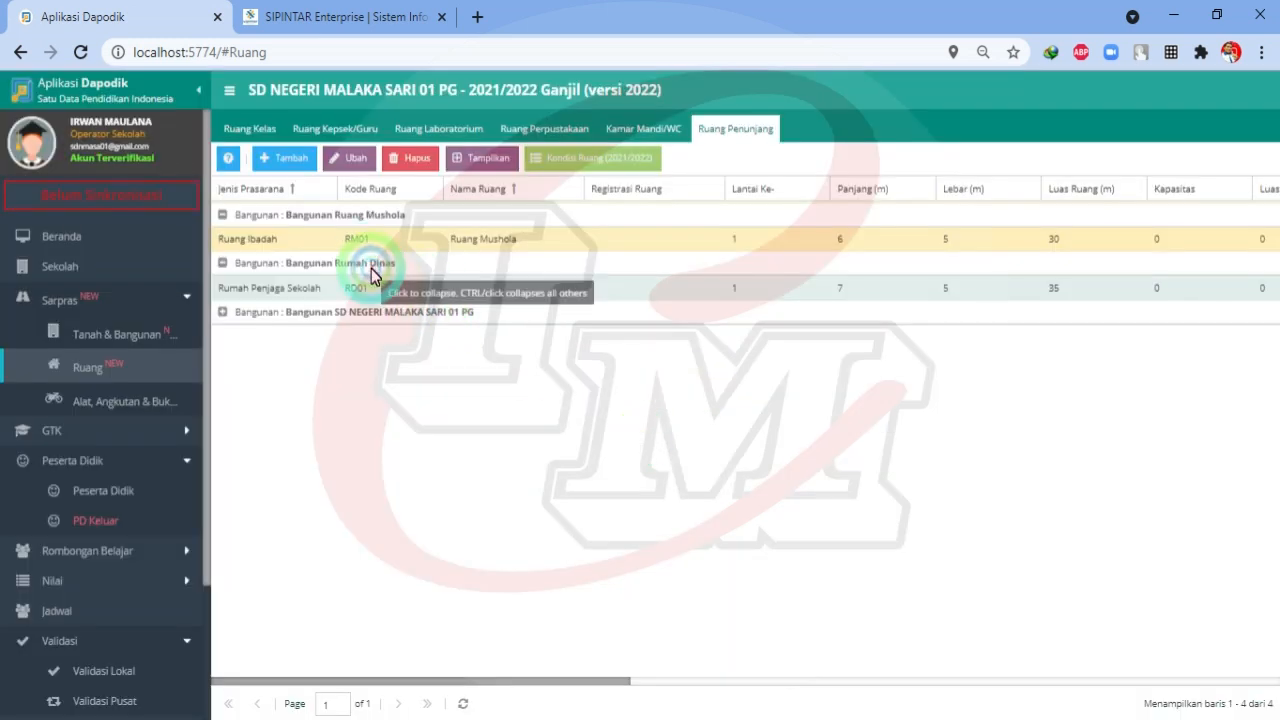
left_click(330, 288)
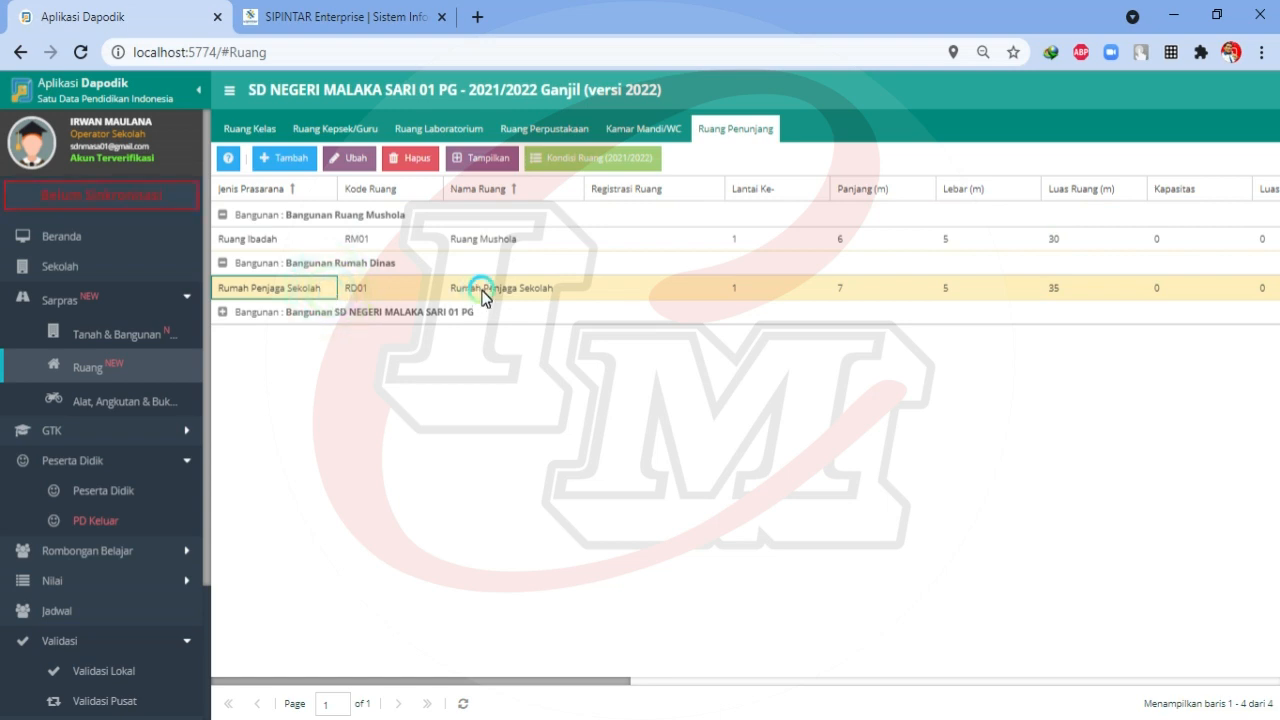
left_click(592, 160)
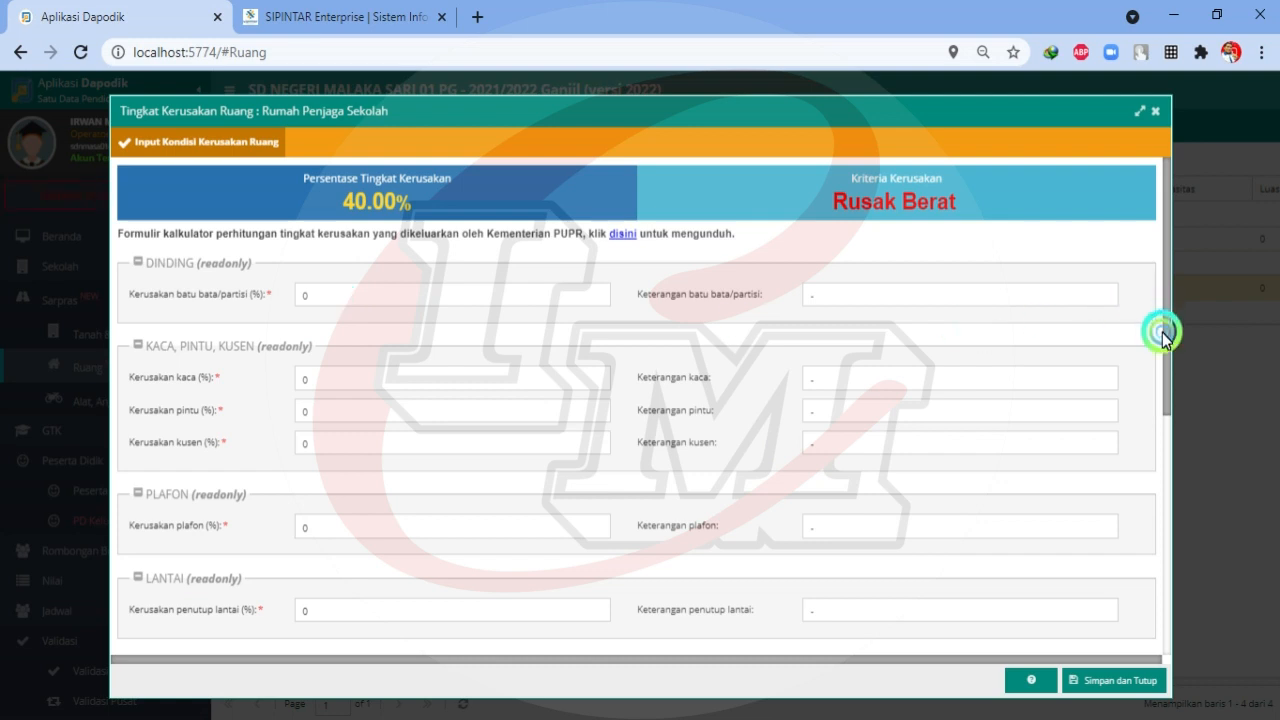
left_click(1127, 682)
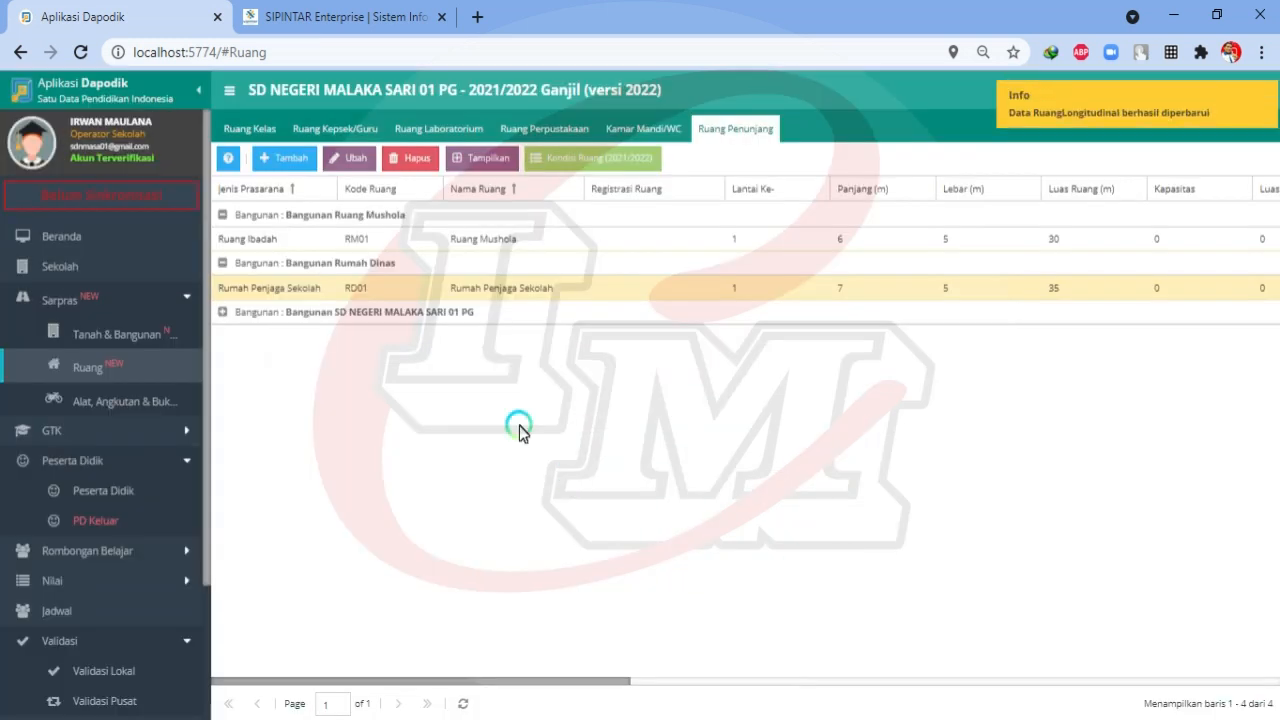
- Under Bangunan SD NEGERI MALAKA SARI 01 PG, open the 2021/2022 damage condition form for Ruang UKS, then save and close it
left_click(323, 316)
left_click(323, 337)
left_click(610, 157)
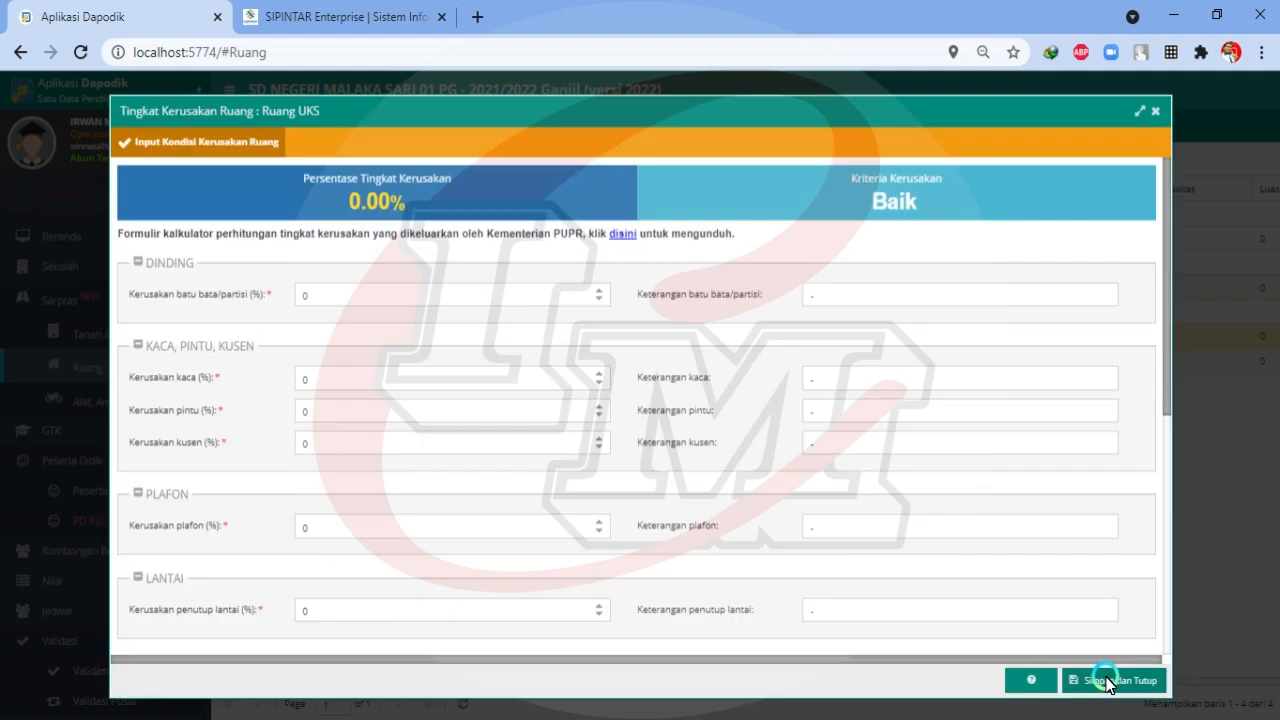
left_click(1105, 680)
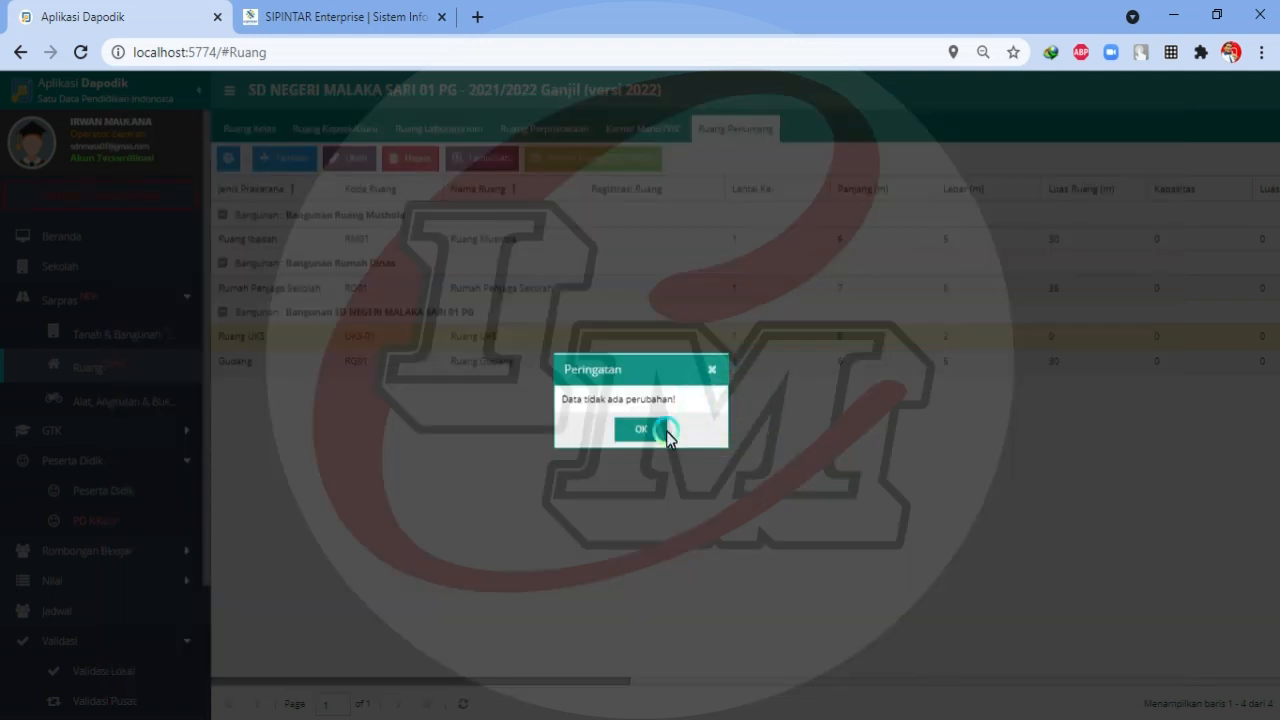
left_click(667, 435)
- Open the 2021/2022 damage condition form for Ruang Gudang, then save and close it
left_click(368, 362)
left_click(641, 128)
left_click(622, 157)
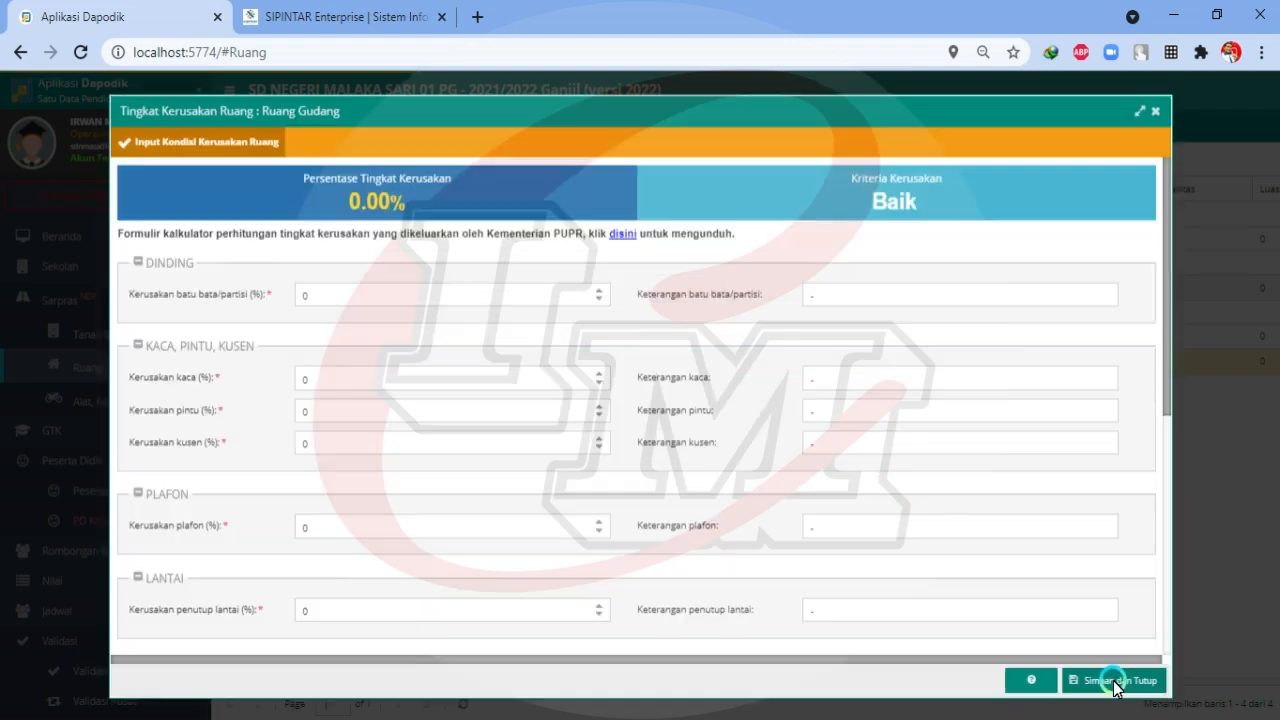
left_click(1113, 680)
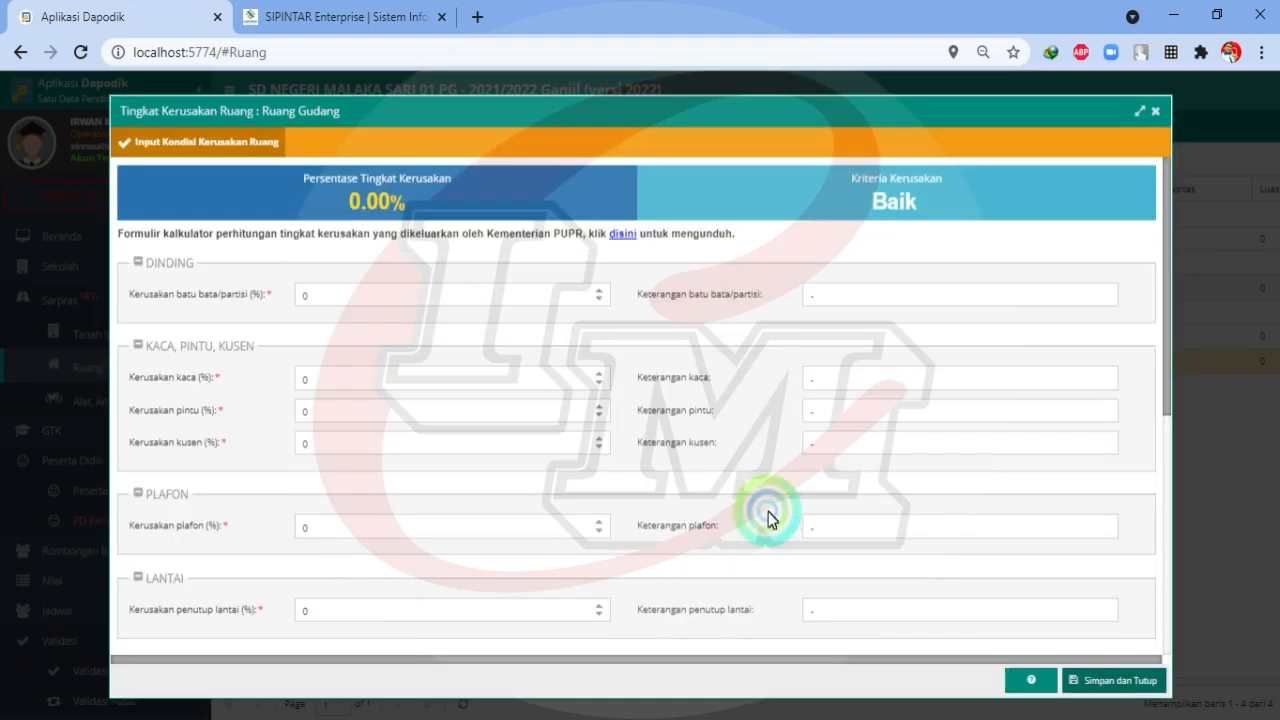
left_click(637, 429)
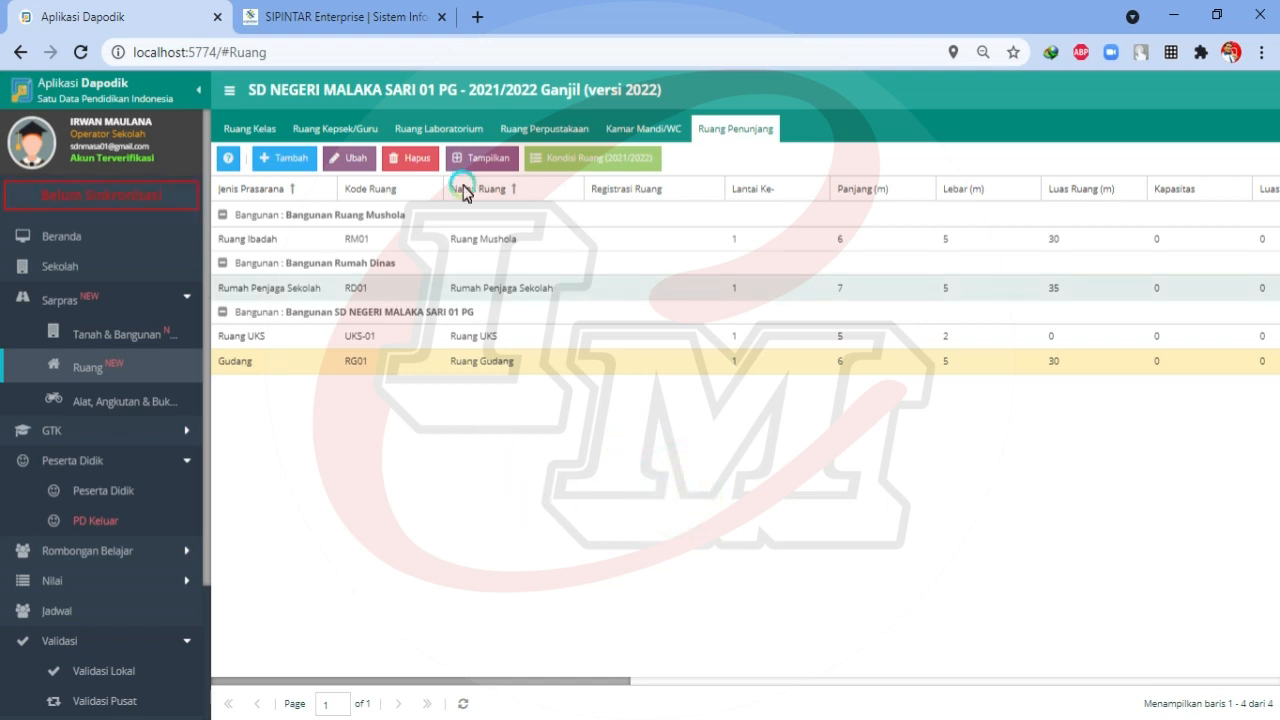
- Return to the Ruang Kelas list, then open Validasi Lokal and refresh the Sarpras validation entries
left_click(255, 124)
left_click(130, 366)
left_click(110, 376)
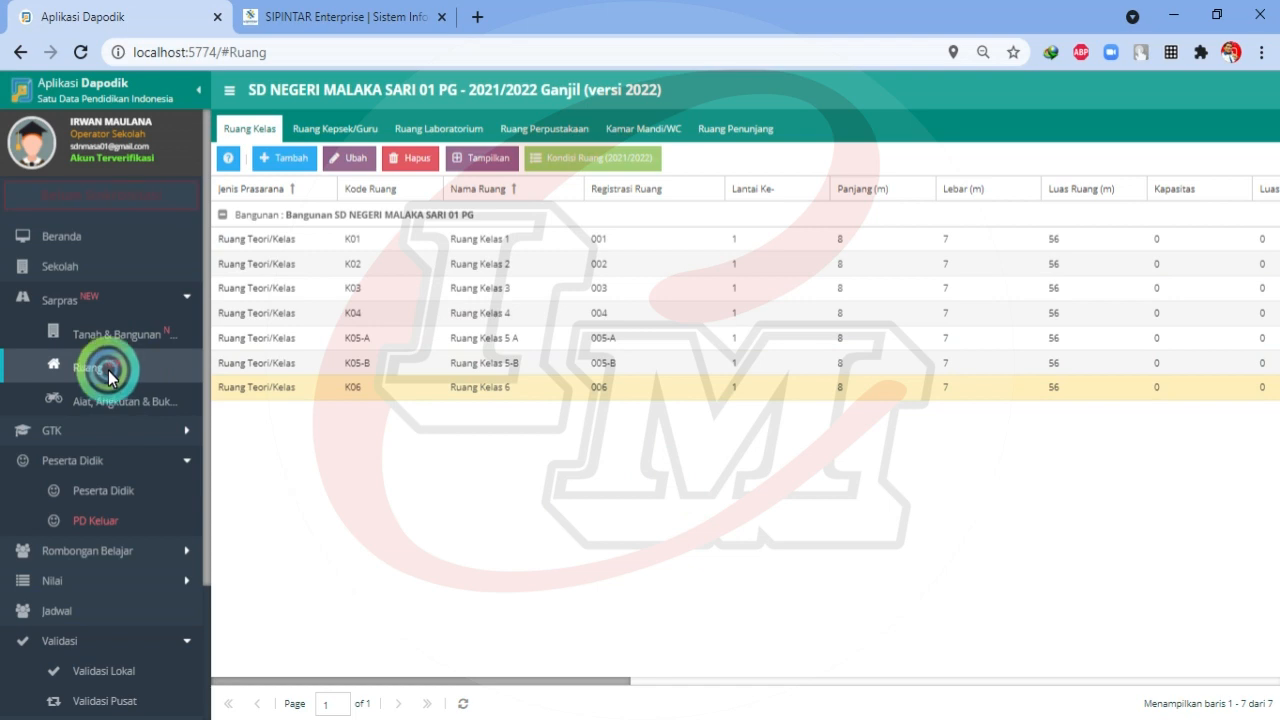
left_click(118, 676)
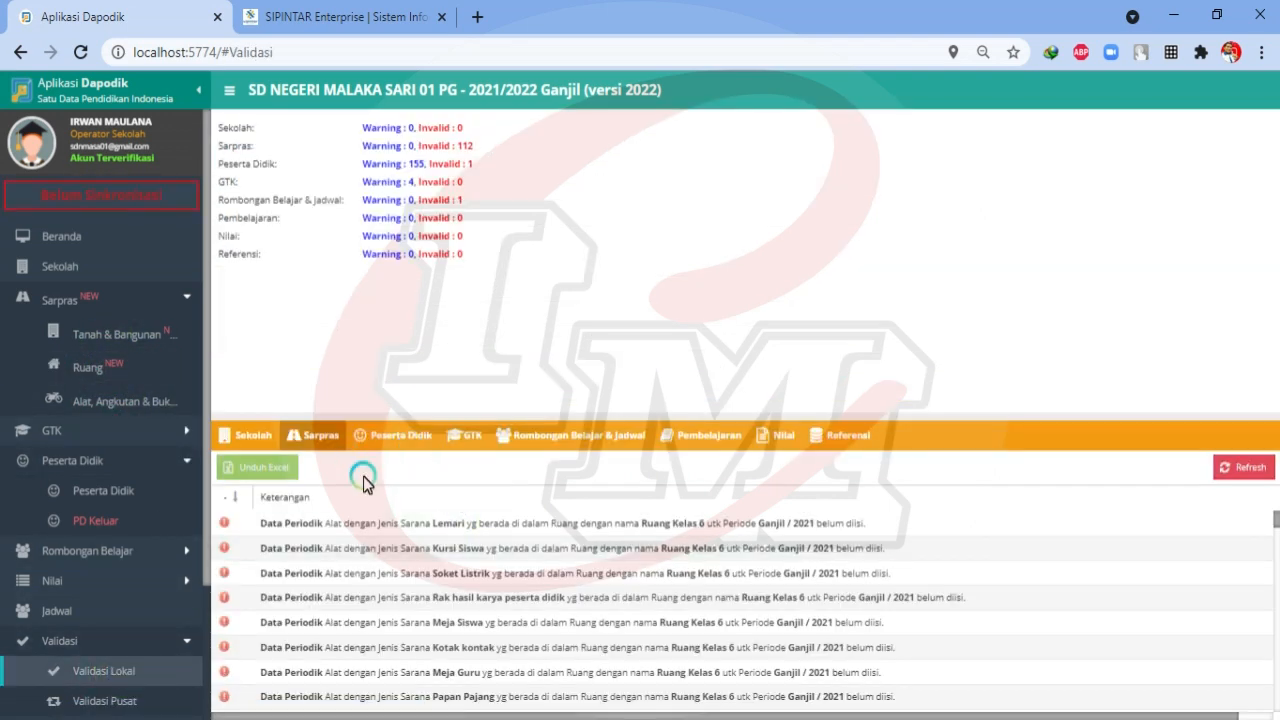
left_click(1245, 467)
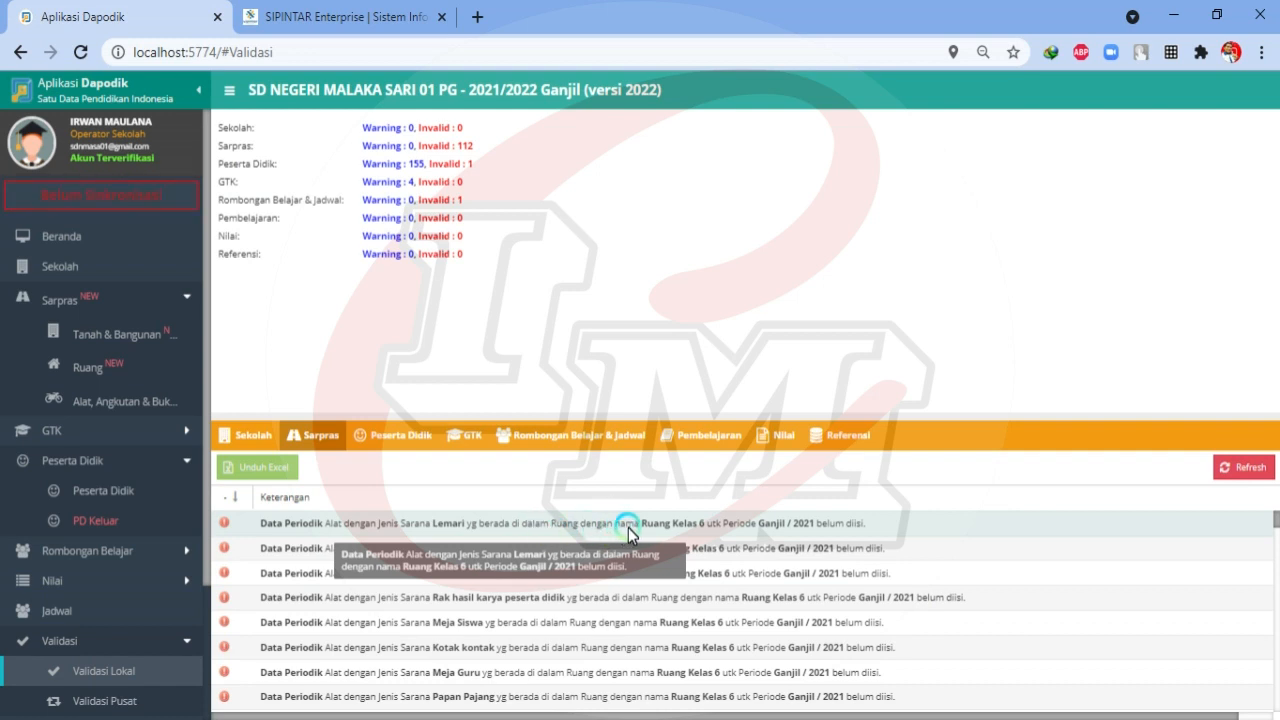
left_click(94, 398)
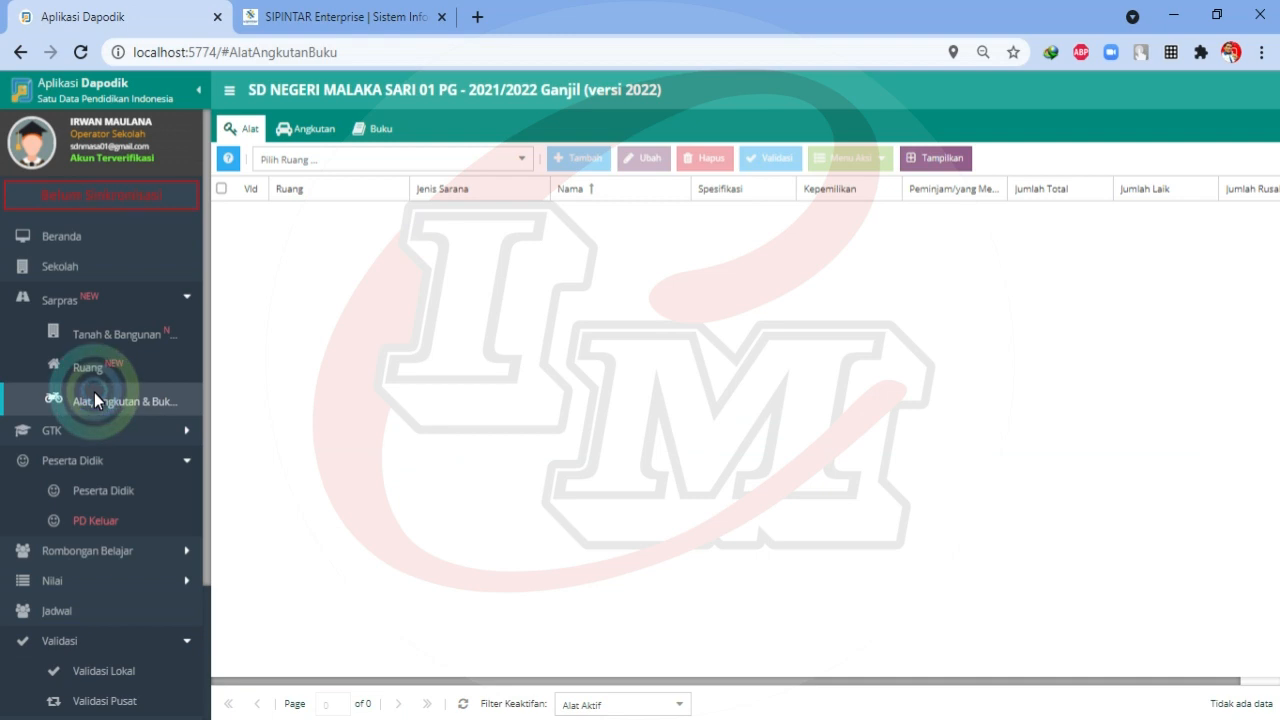
left_click(524, 160)
left_click(743, 371)
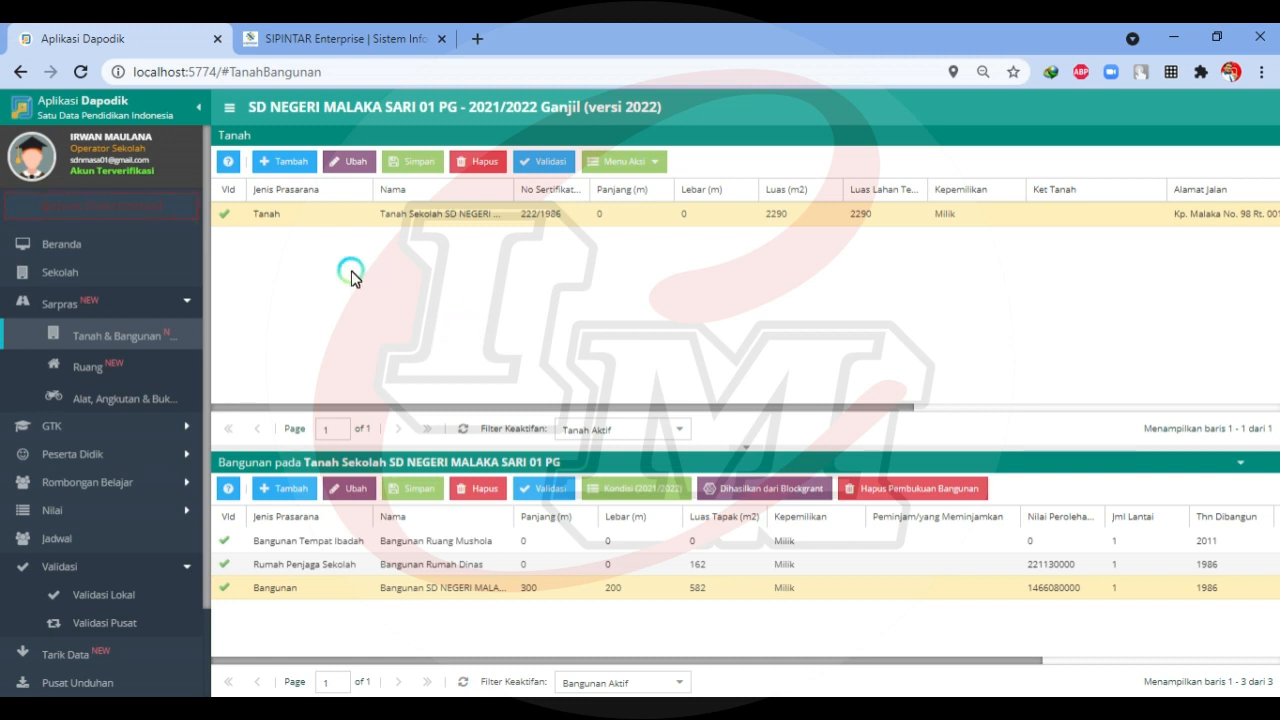
- On the school land, open the 2021/2022 damage condition form for Bangunan Ruang Mushola, then save and close it
left_click(309, 216)
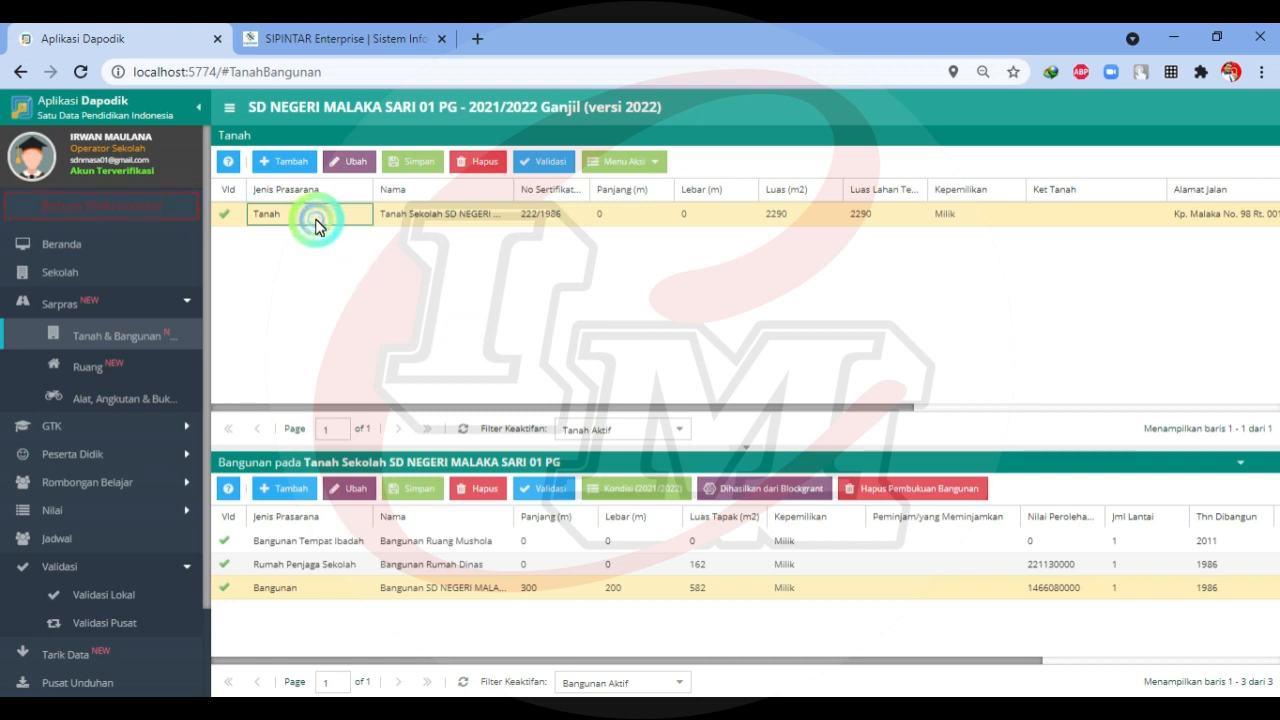
left_click(340, 545)
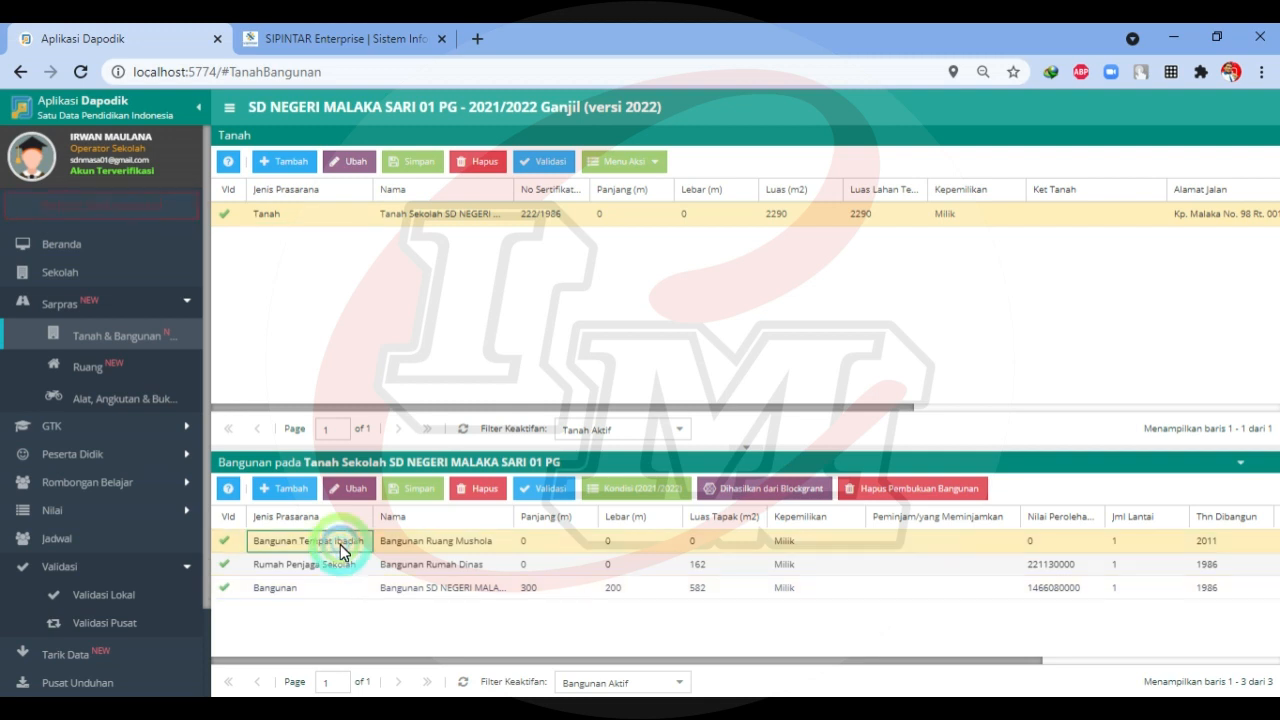
left_click(655, 489)
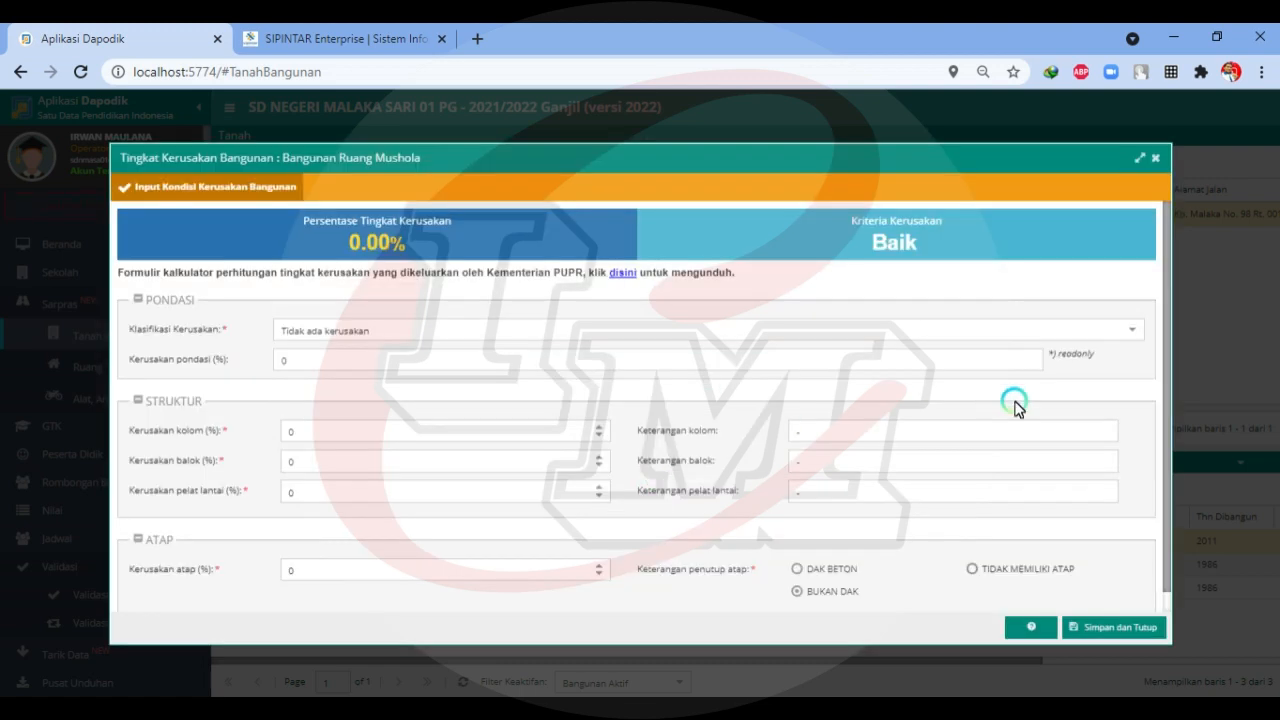
left_click(1128, 628)
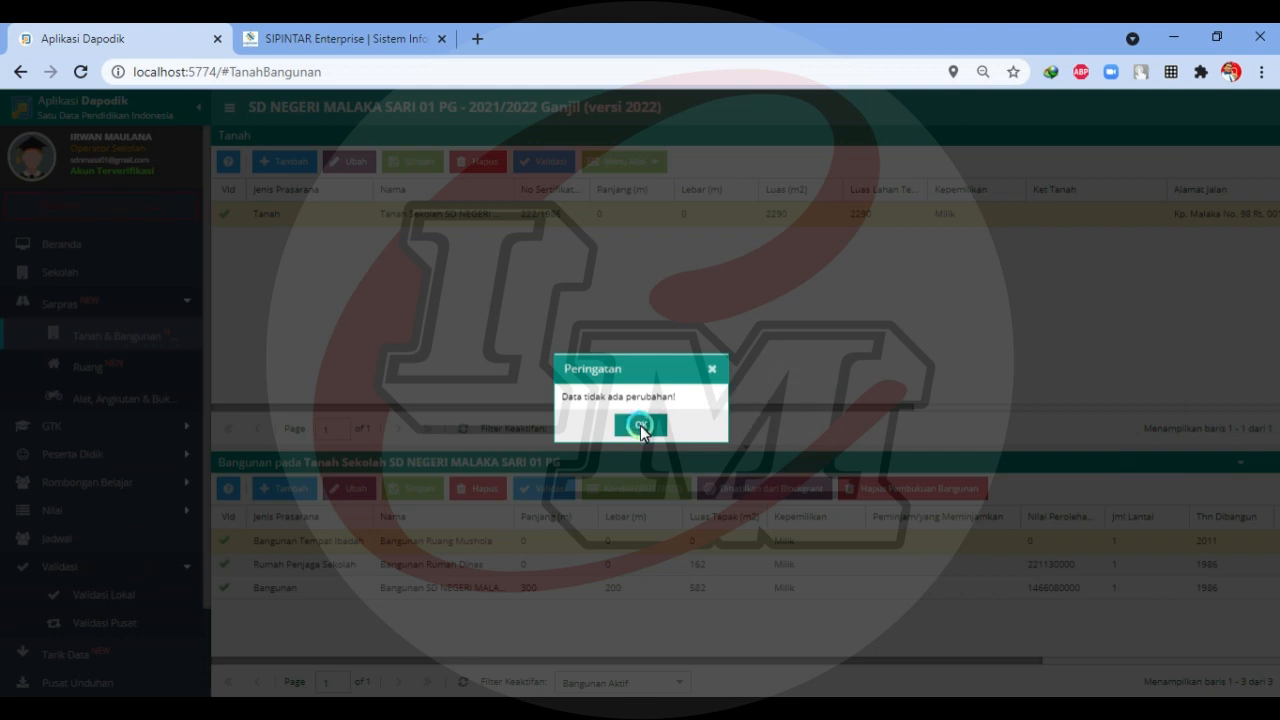
left_click(641, 427)
- Open the 2021/2022 building damage condition form for Bangunan Rumah Dinas, then save and close it
left_click(410, 567)
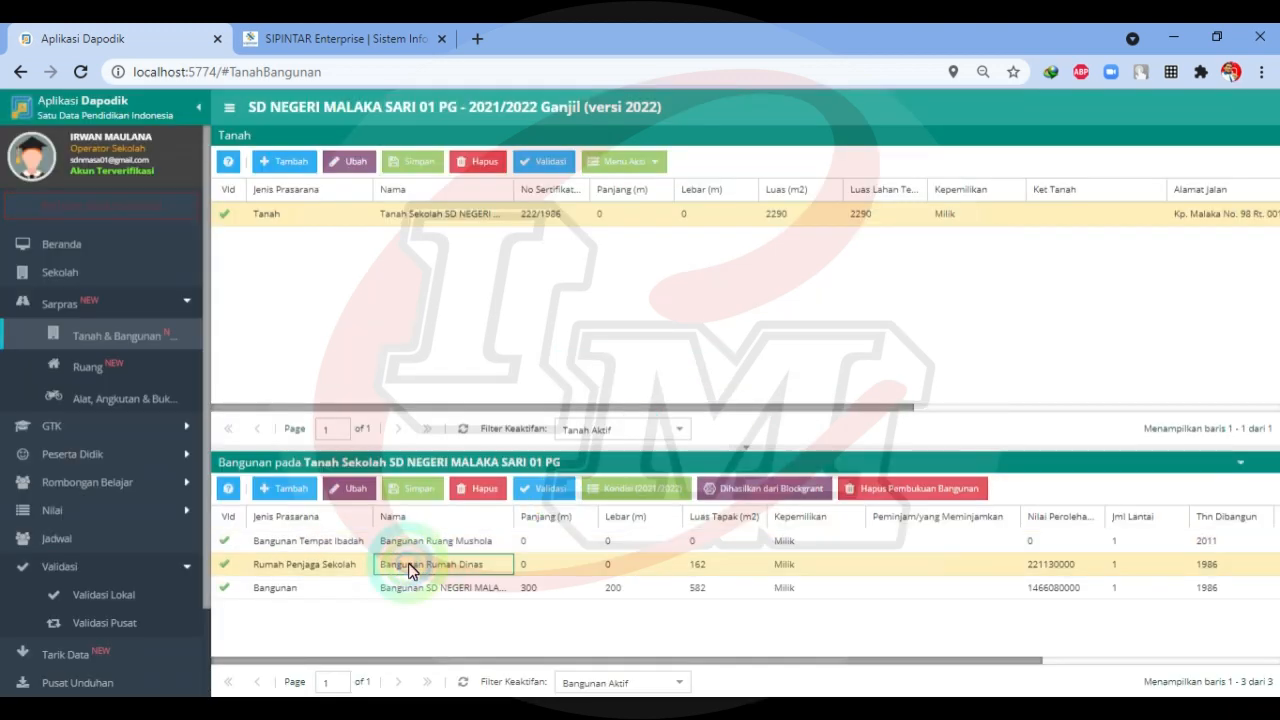
left_click(640, 488)
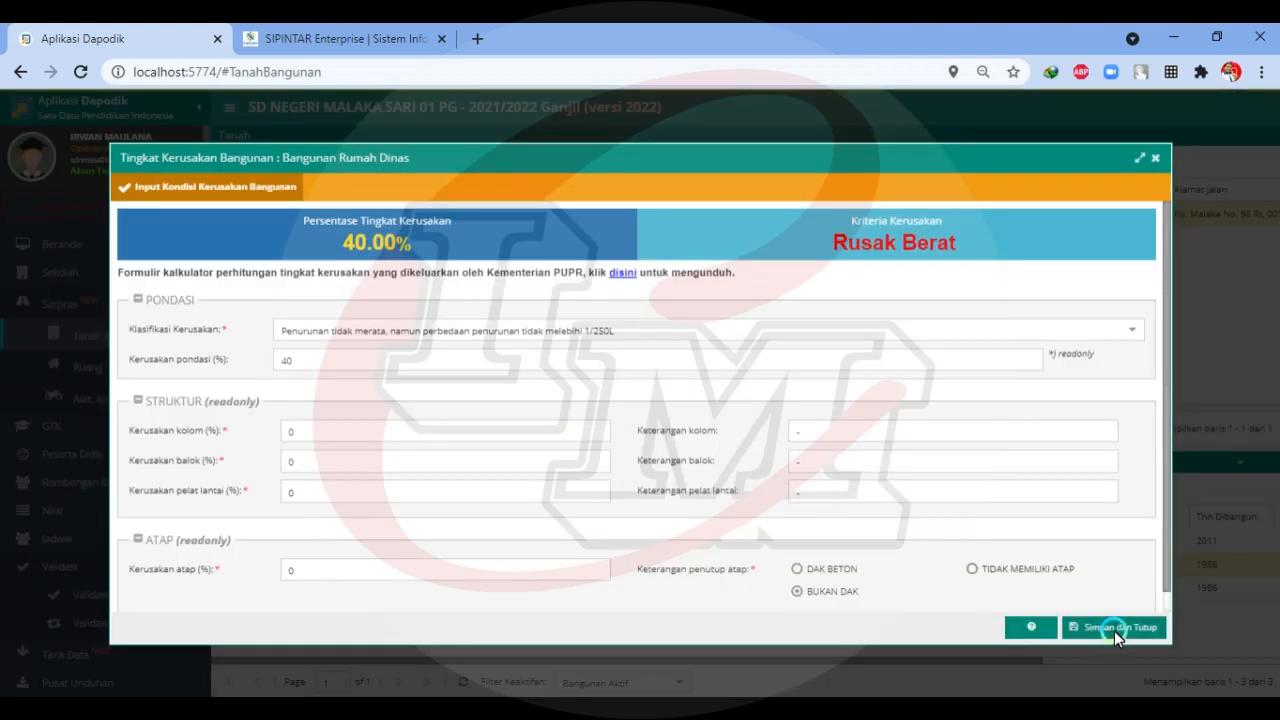
left_click(1114, 630)
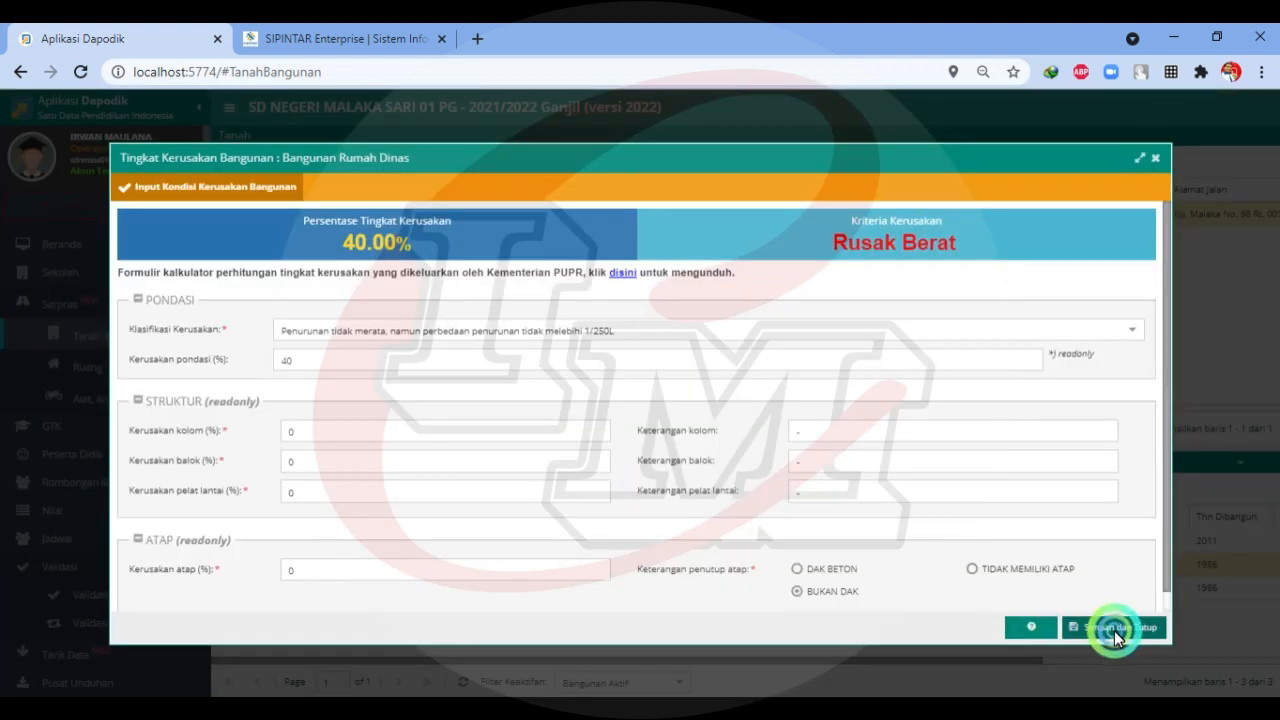
left_click(640, 422)
- Open the 2021/2022 building damage condition form for Bangunan SD NEGERI MALAKA SARI 01 PG, then save and close it
left_click(430, 590)
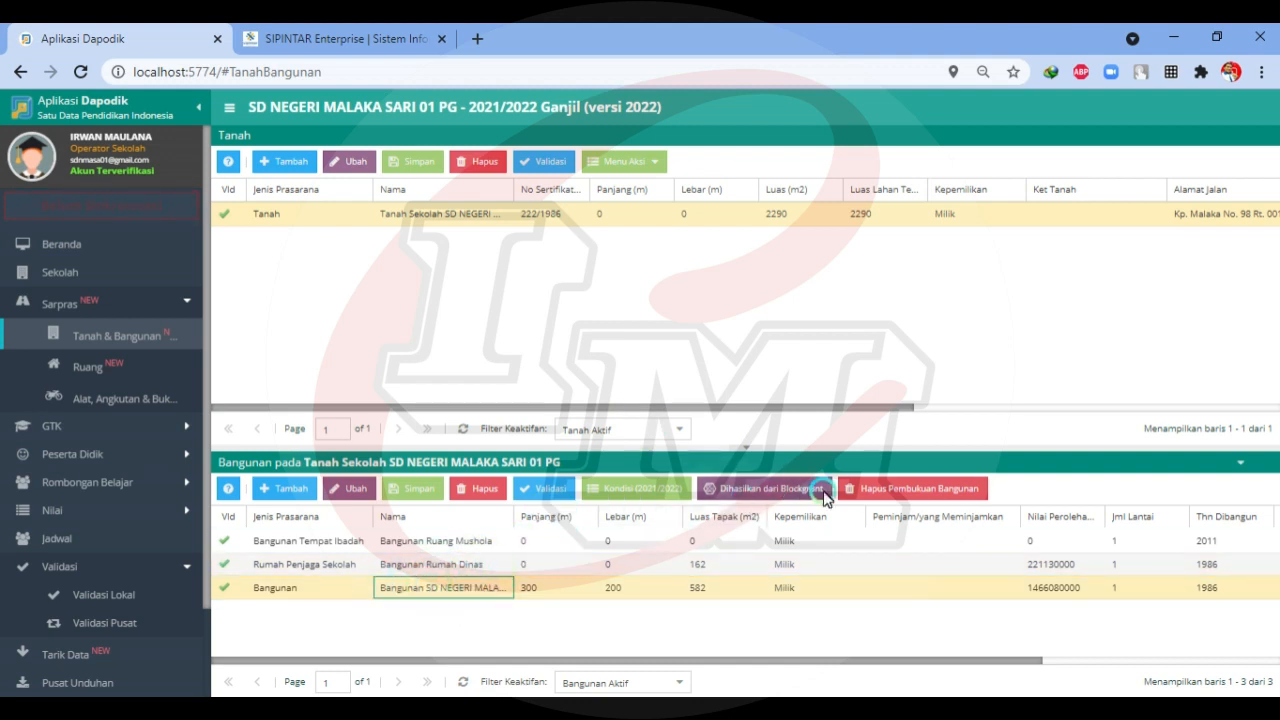
left_click(657, 488)
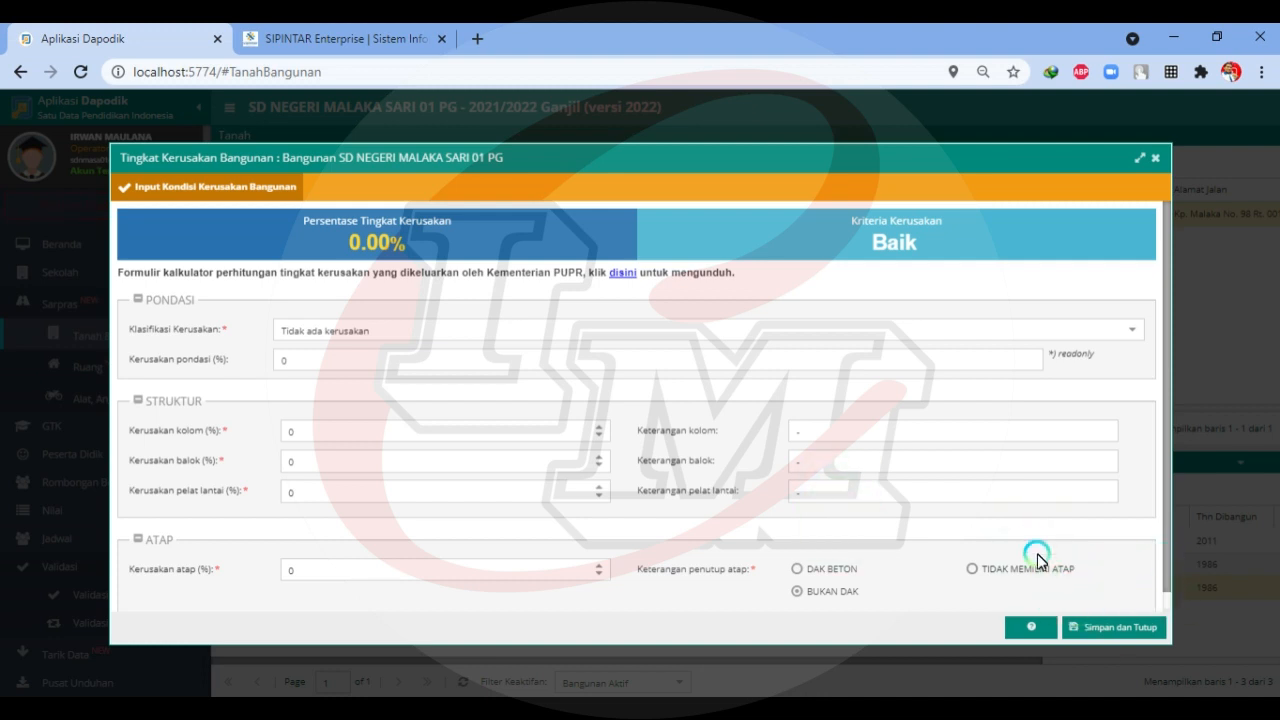
left_click(1111, 626)
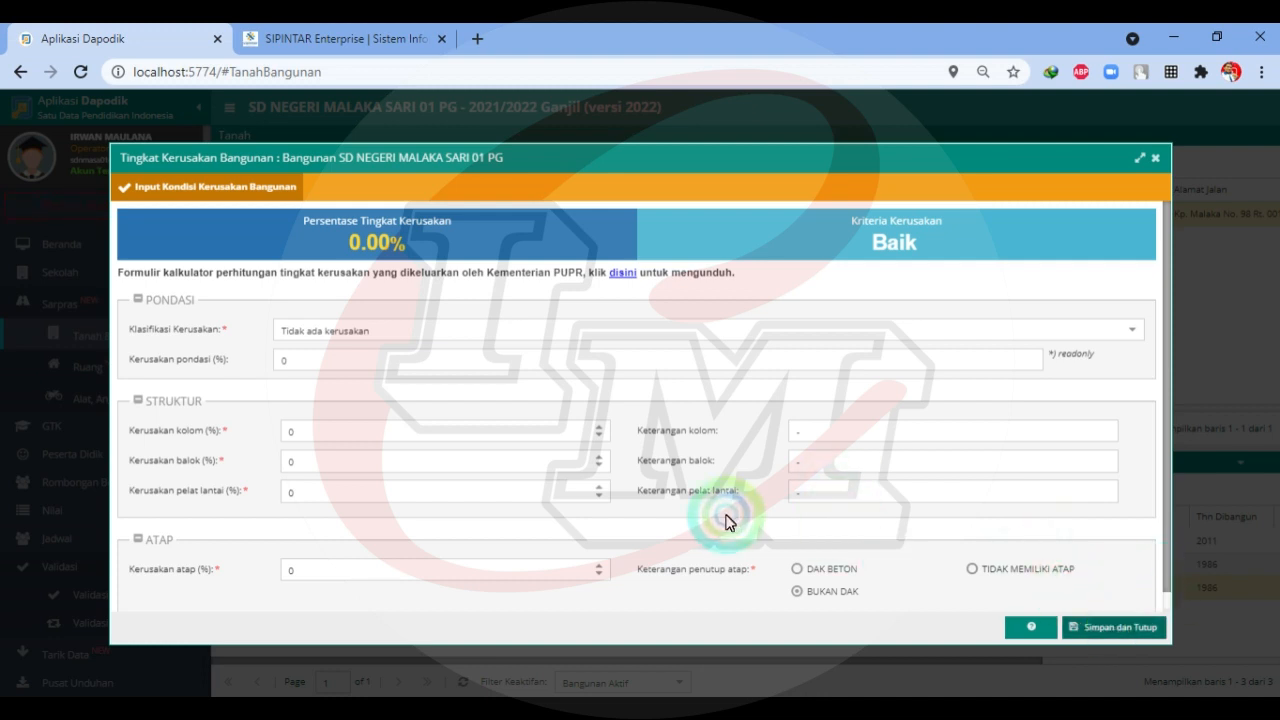
left_click(640, 426)
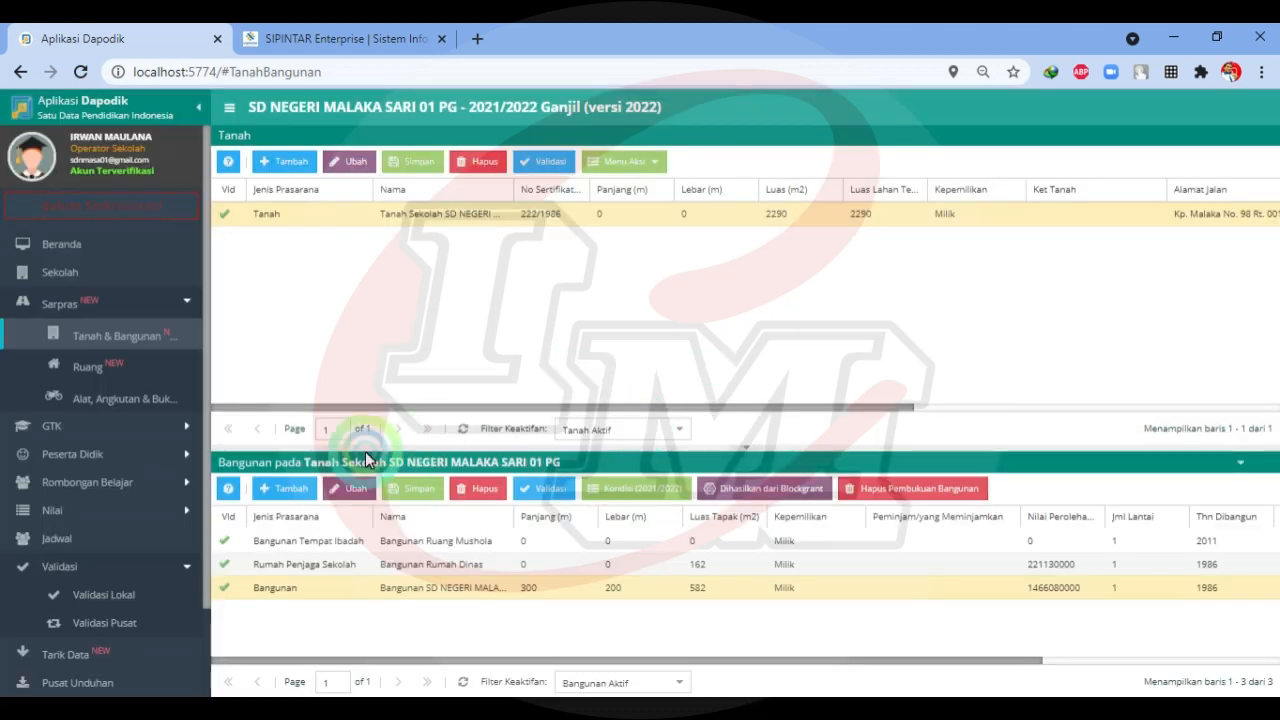
- Recheck the remaining Sarpras entries in Validasi Lokal by refreshing the validation
left_click(113, 596)
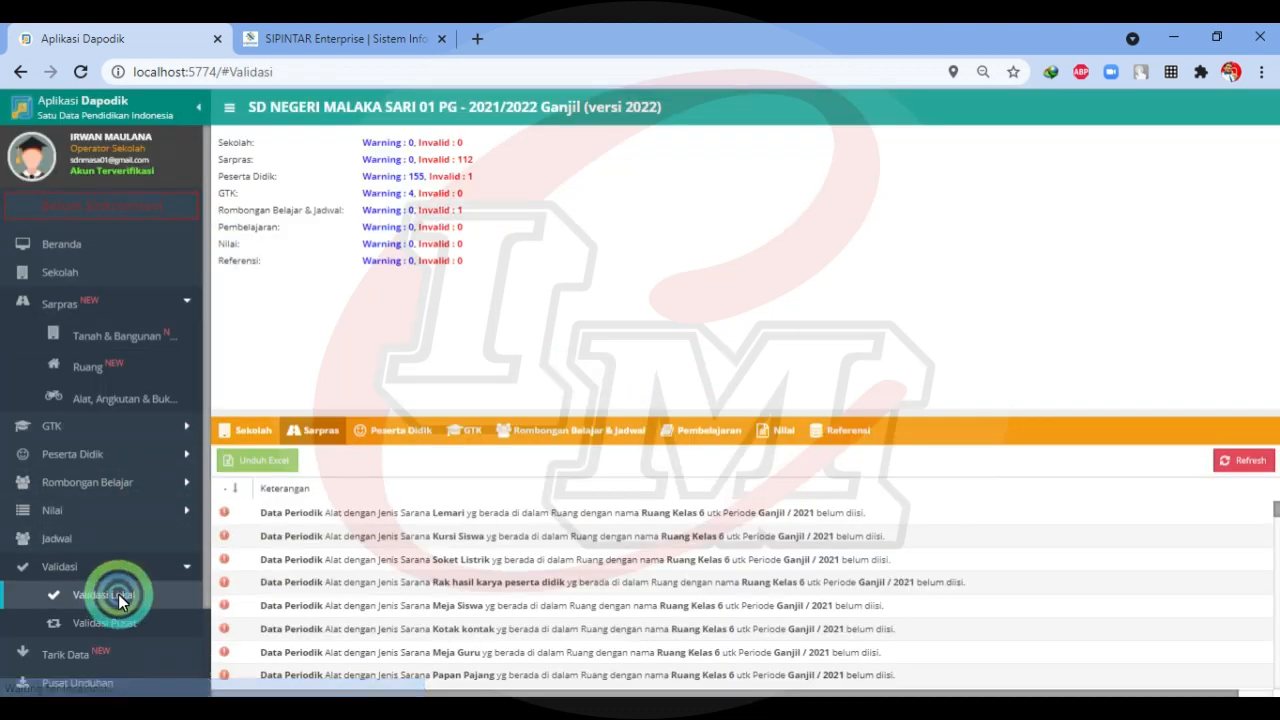
left_click(1256, 463)
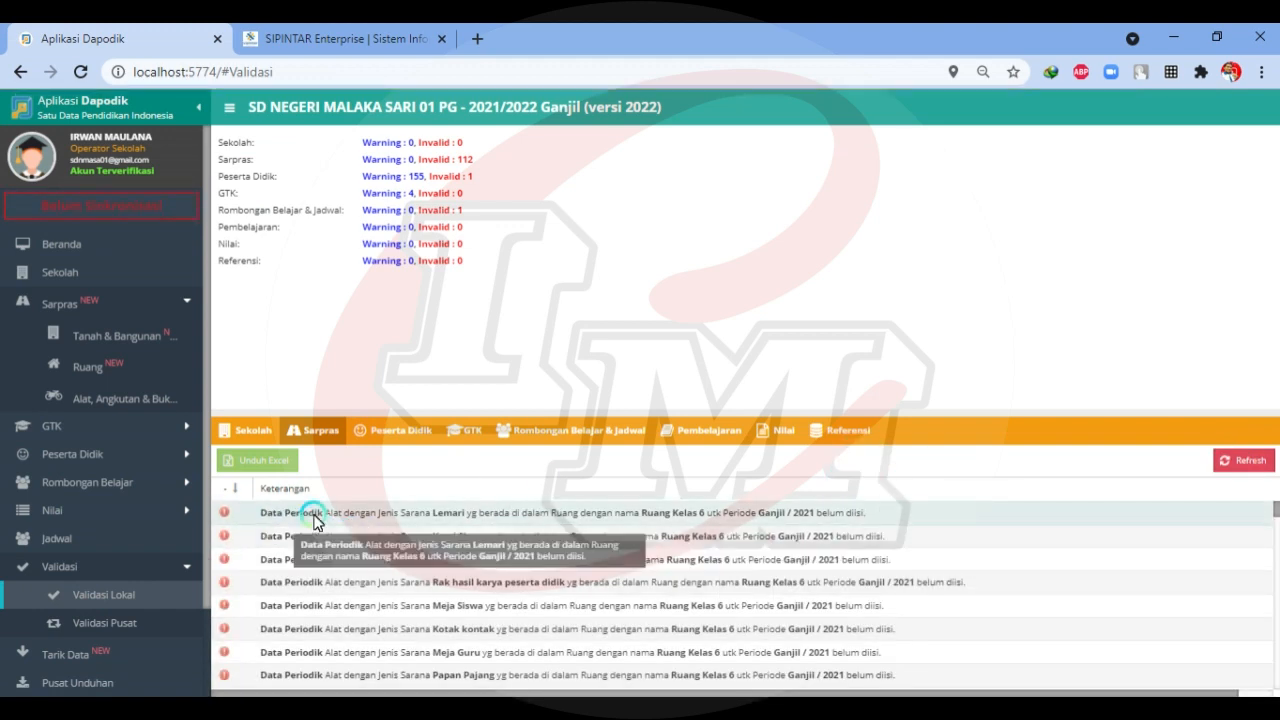
- In Alat, Angkutan & Buku, choose Ruang Kelas 6 as the room whose tools are listed
left_click(114, 398)
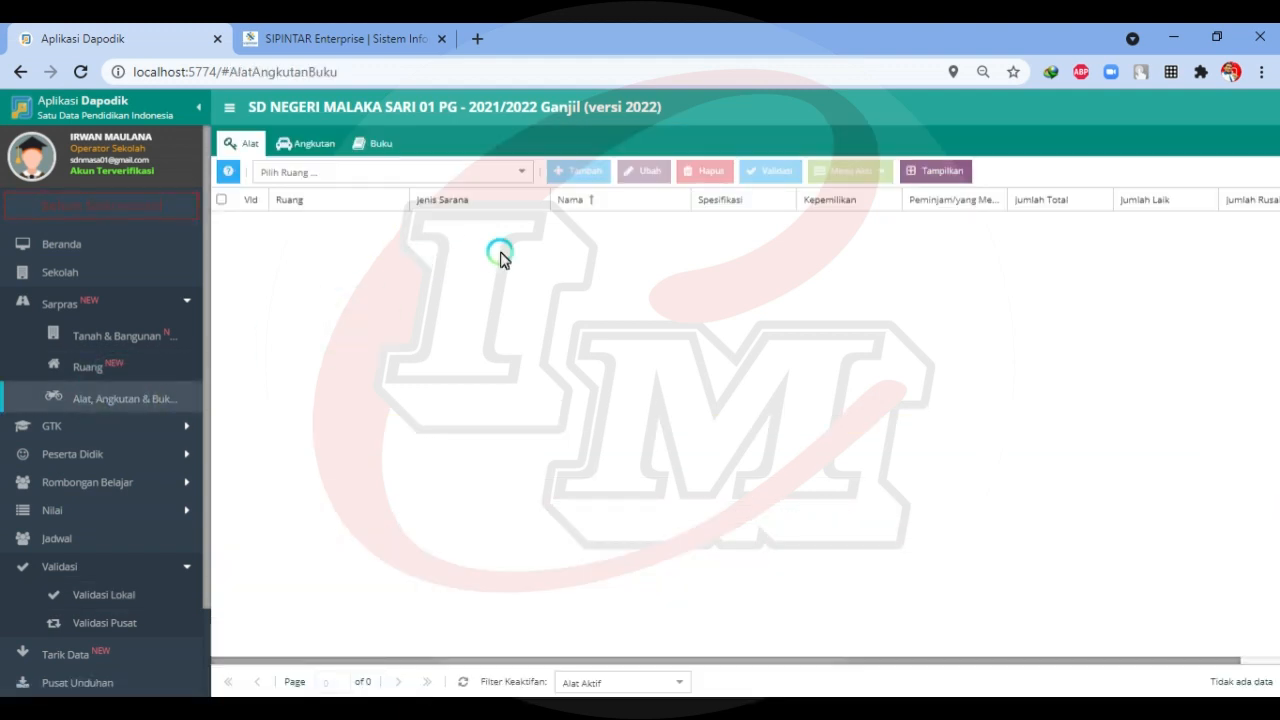
left_click(521, 170)
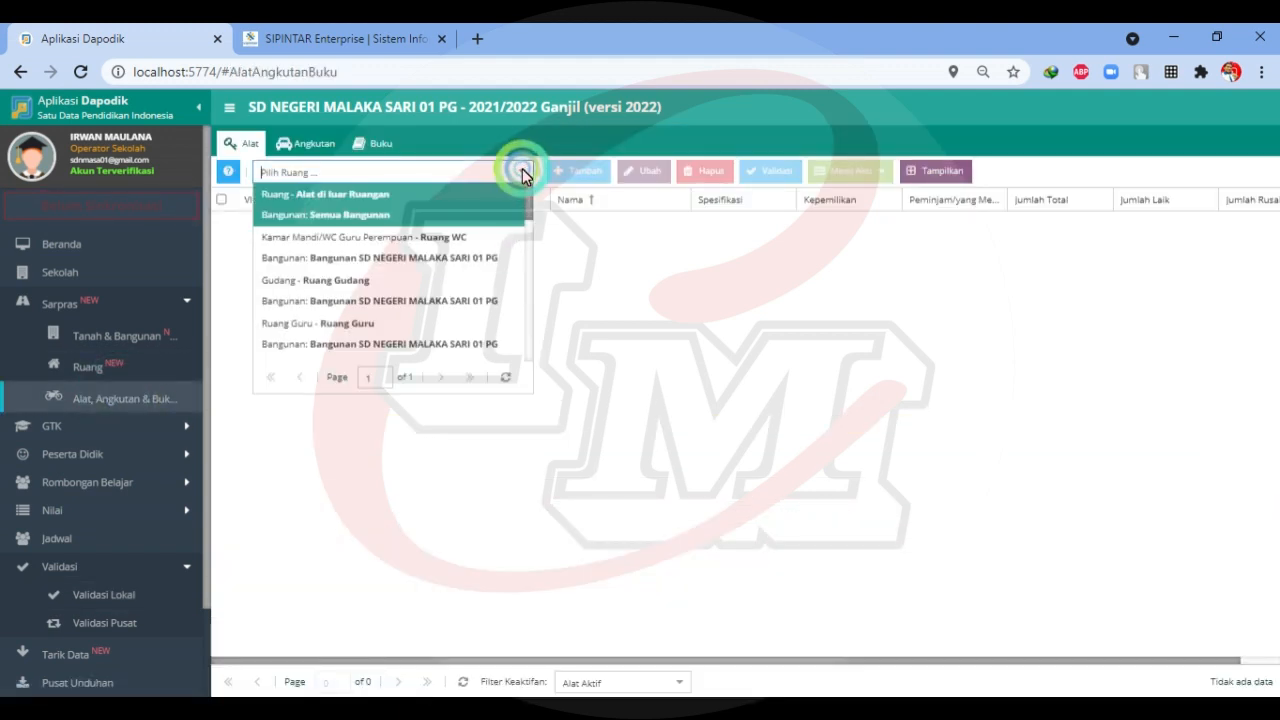
left_click(523, 216)
left_click_drag(523, 216, 523, 282)
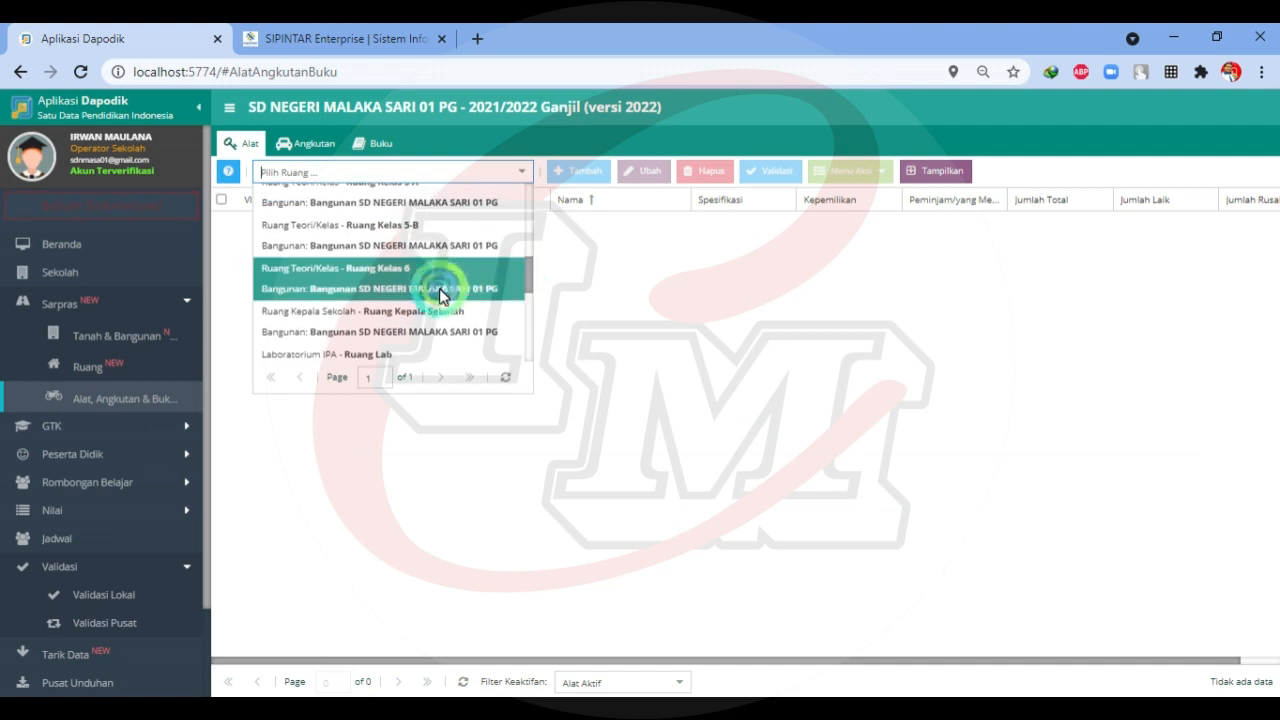
left_click(420, 280)
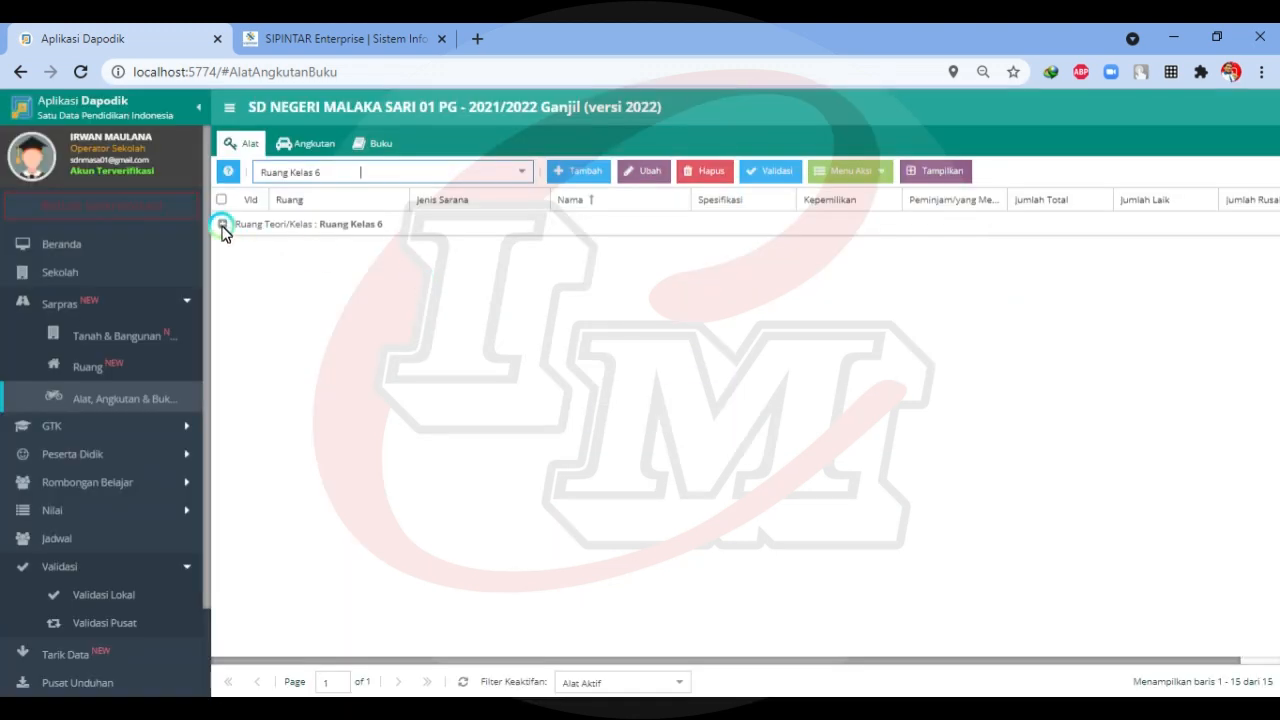
- Try to open the 2021/2022 periodic data for the collapsed Ruang Kelas 6 group as a whole
left_click(222, 226)
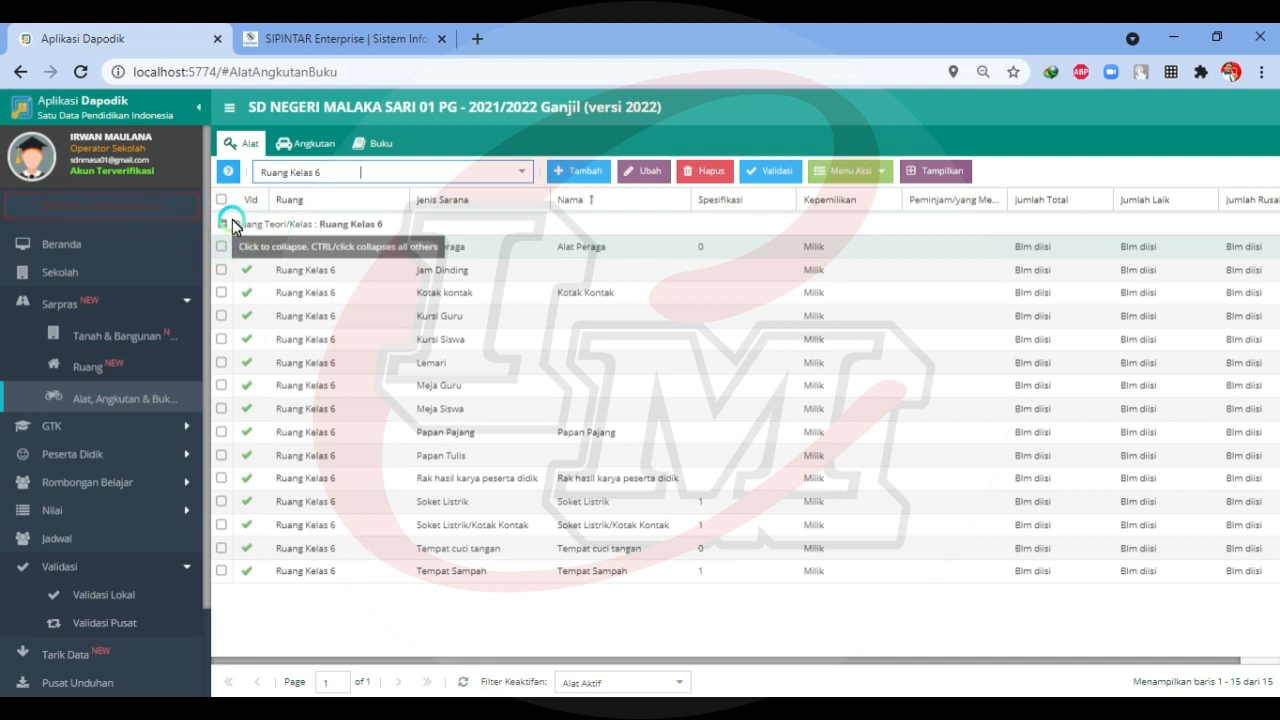
left_click(222, 226)
left_click(848, 171)
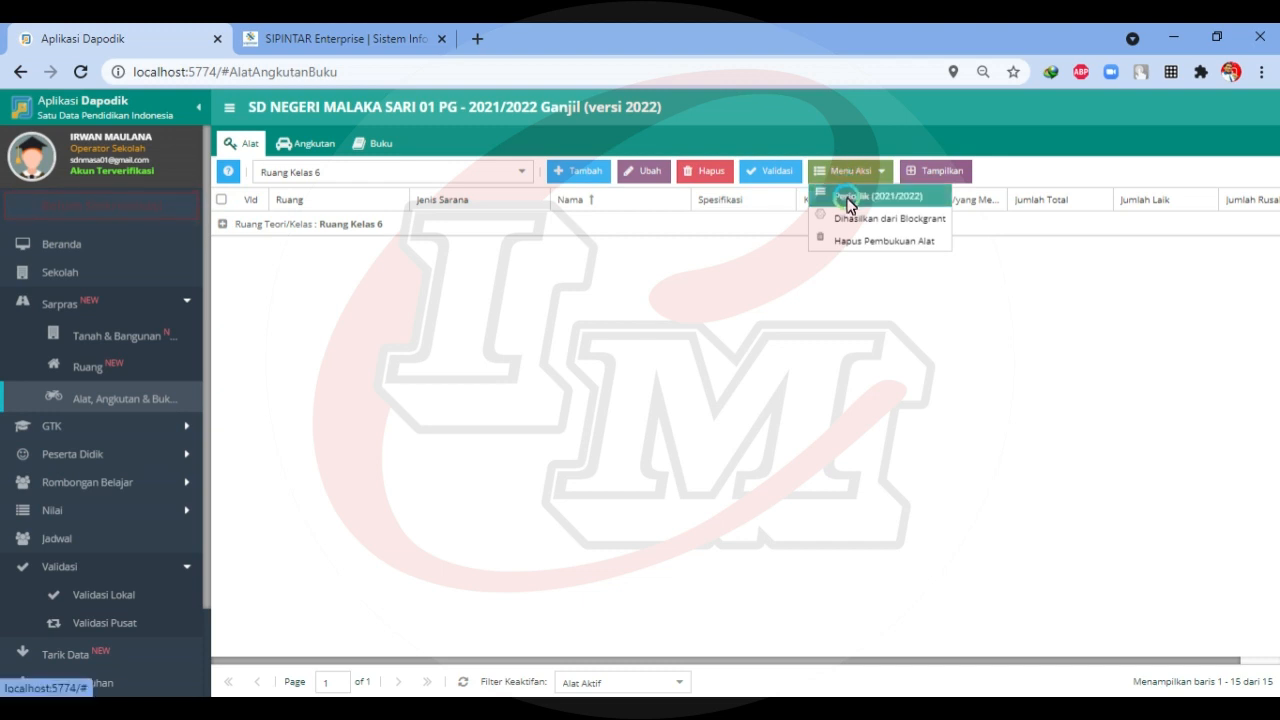
left_click(847, 197)
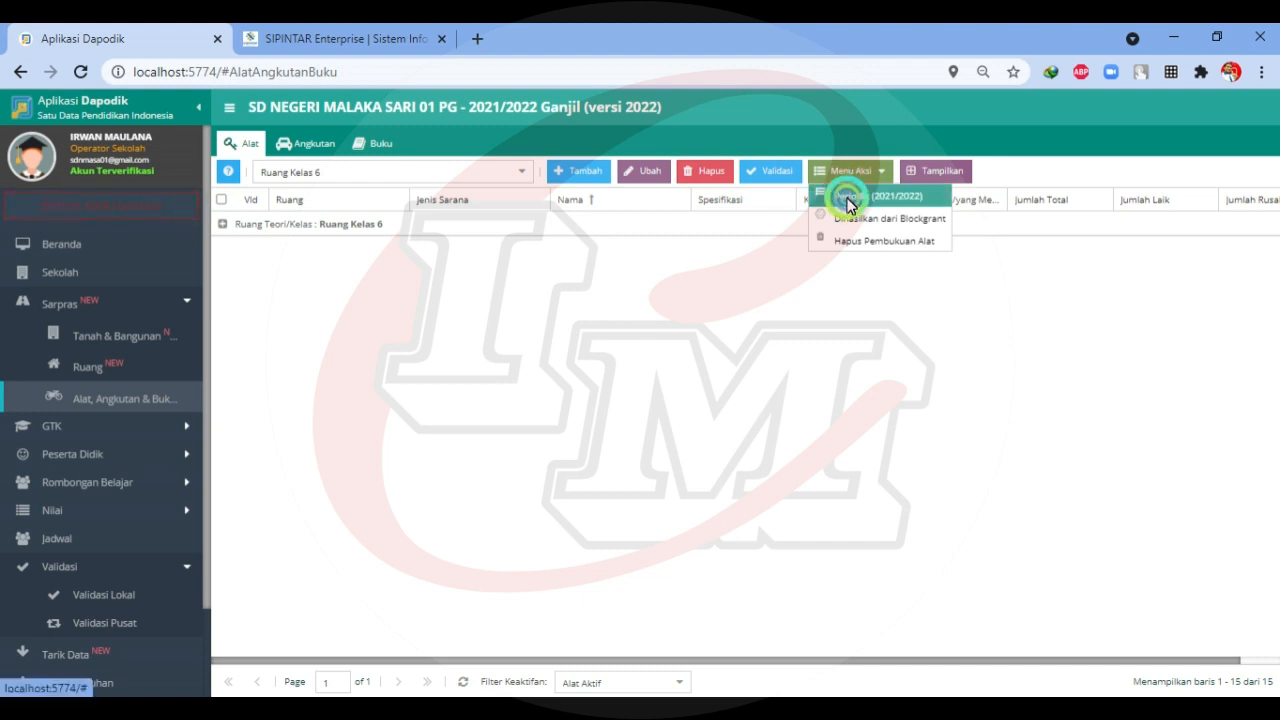
left_click(366, 224)
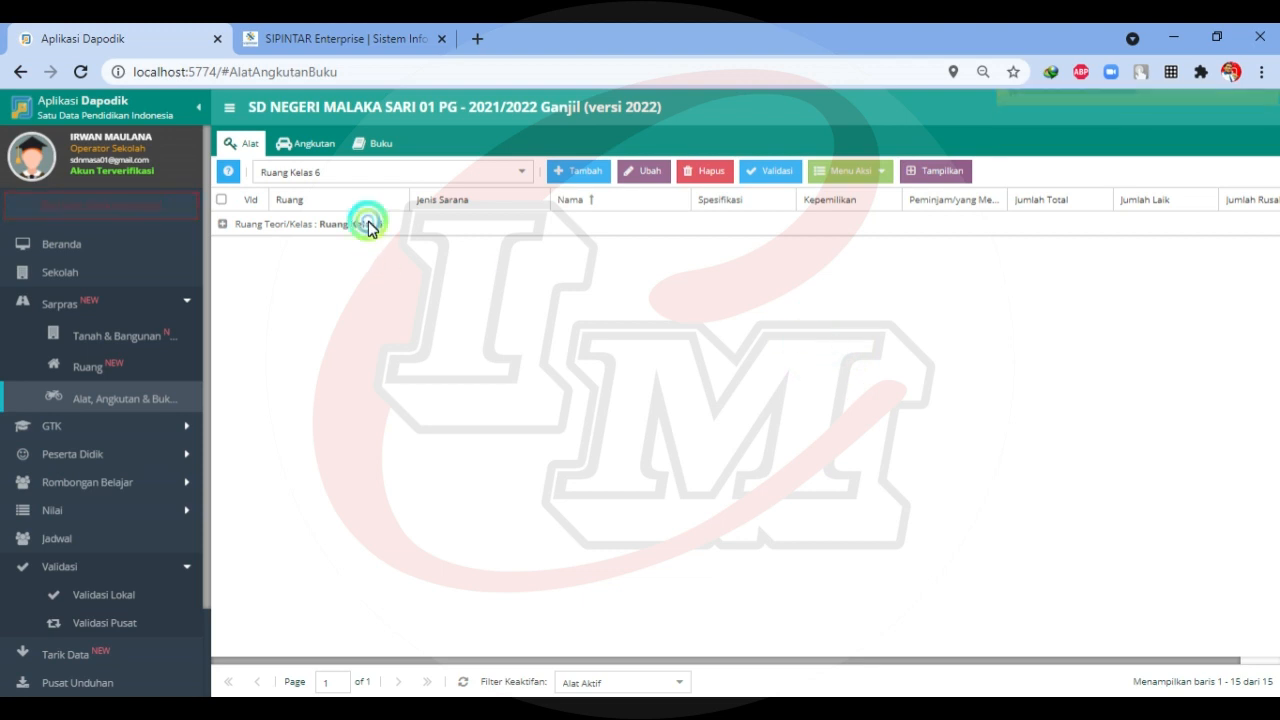
- Expand the Ruang Kelas 6 group and save Alat Peraga's 2021/2022 periodic data with Jumlah laik set to 1
left_click(223, 226)
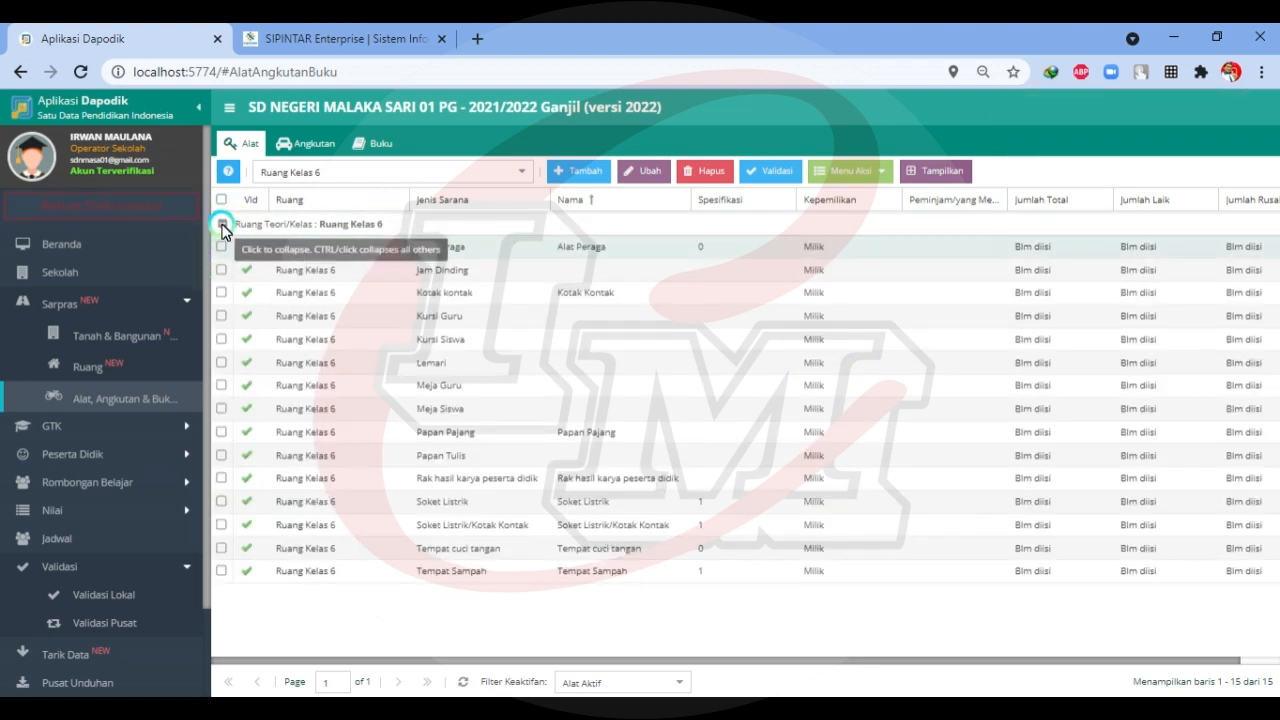
left_click(318, 268)
left_click(390, 248)
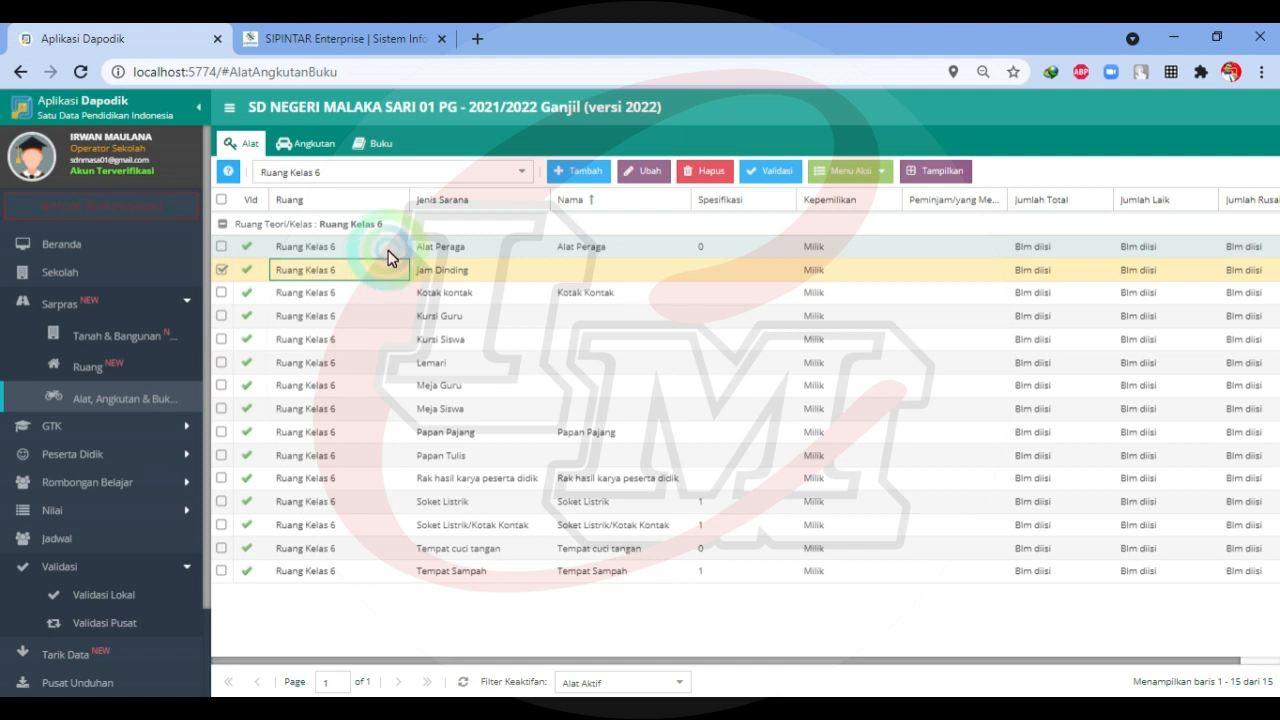
left_click(391, 246)
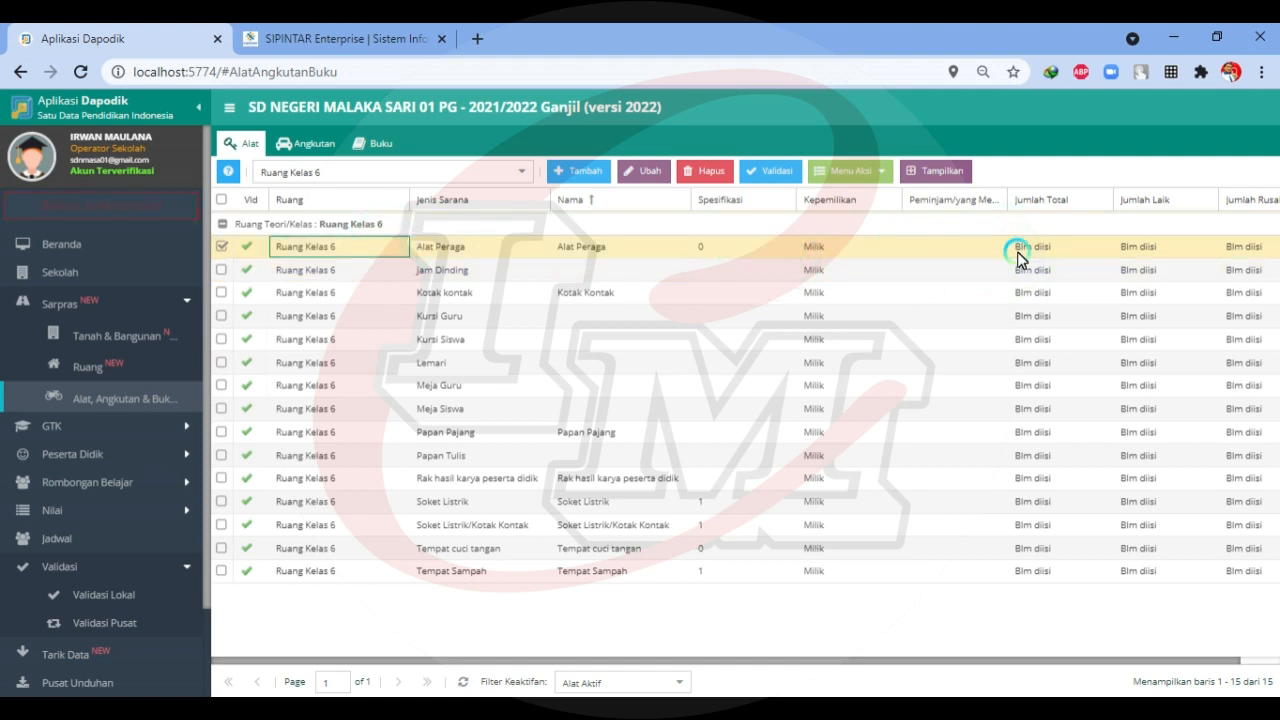
left_click(888, 172)
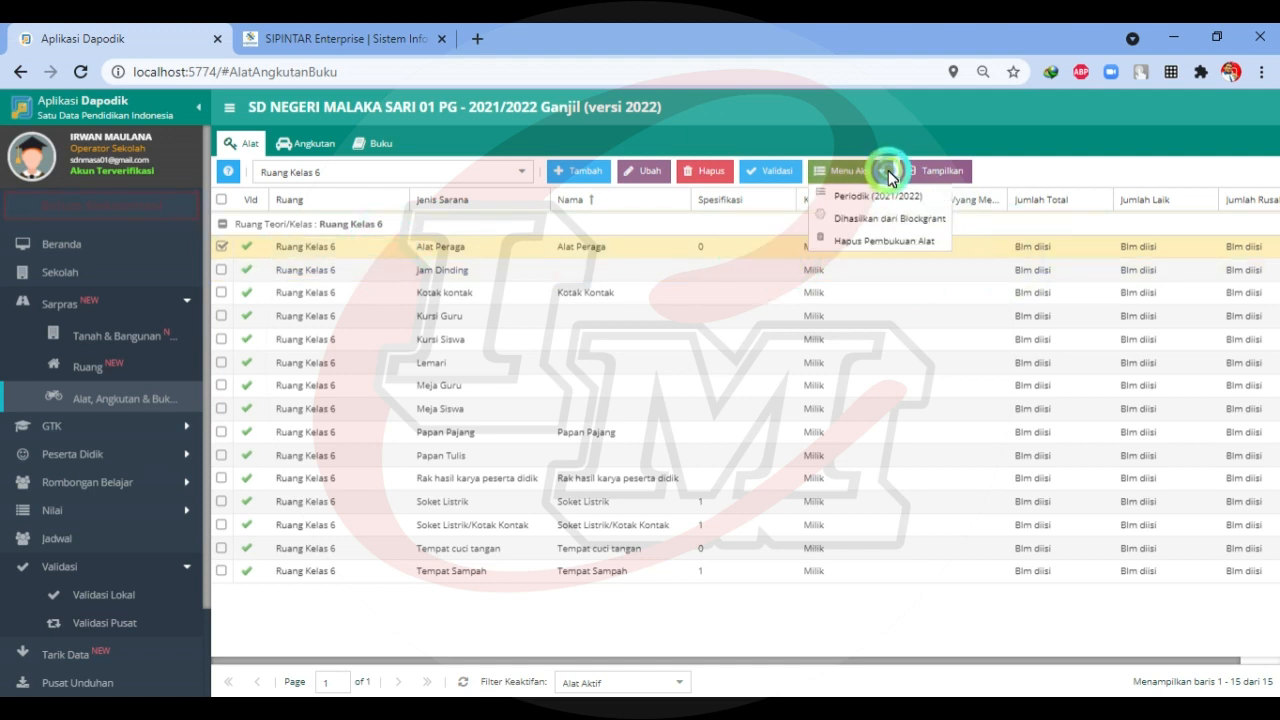
left_click(876, 197)
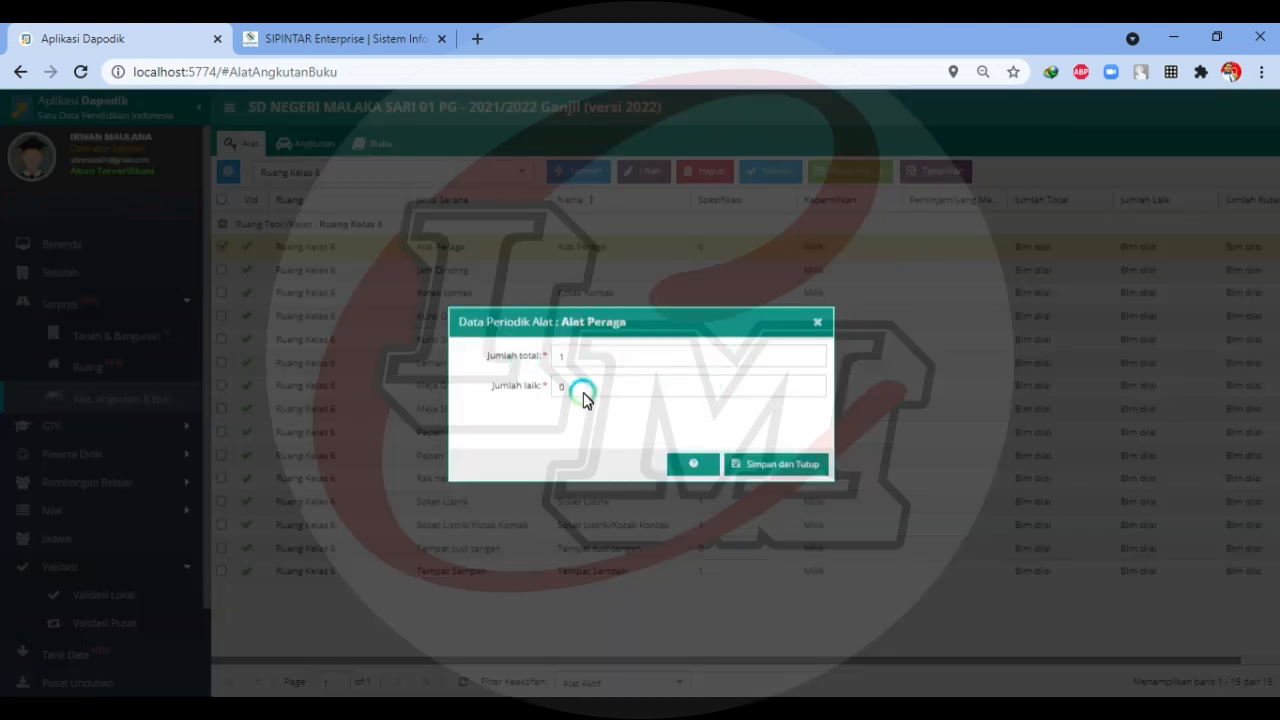
left_click_drag(572, 391, 525, 391)
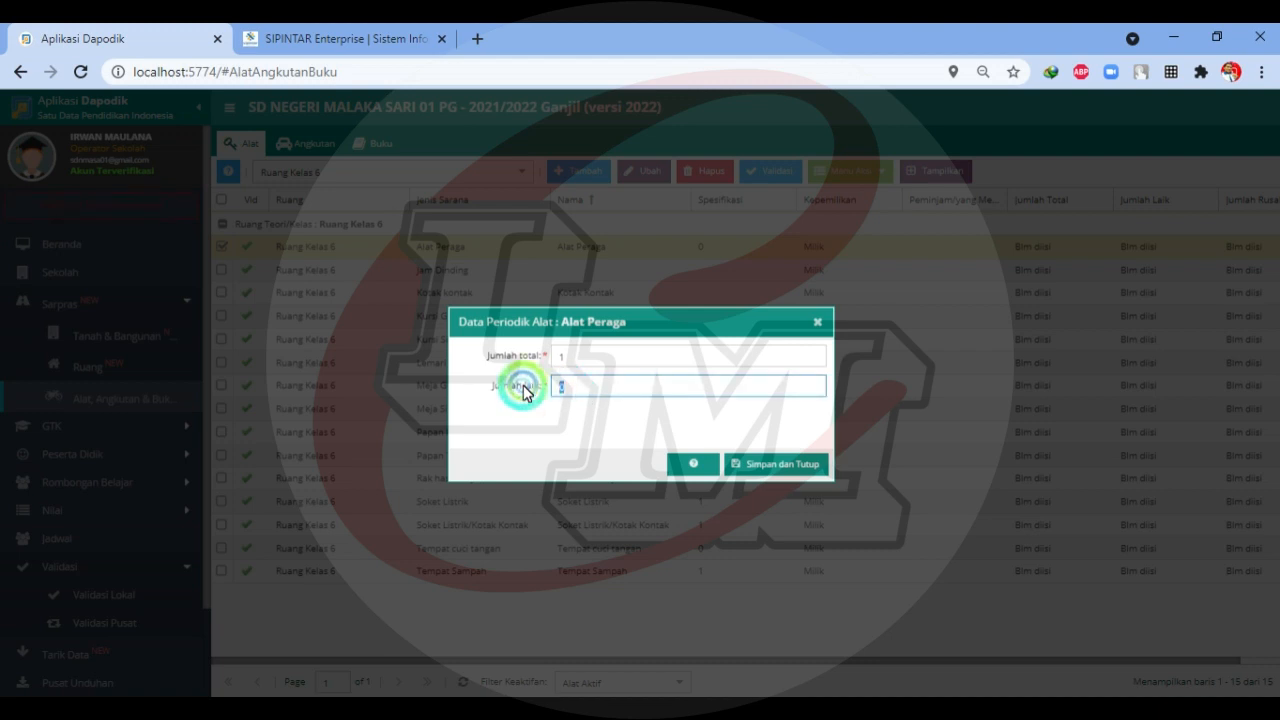
left_click(669, 463)
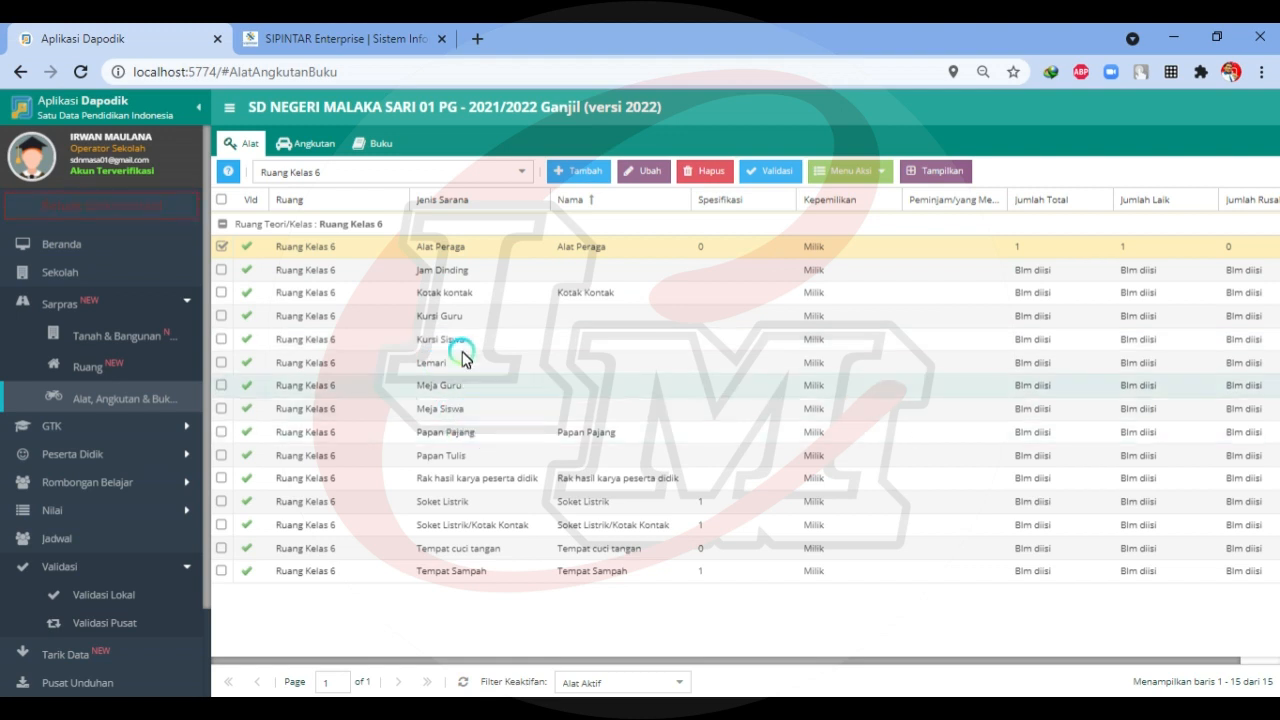
- Set Jumlah laik to 1 in the 2021/2022 periodic data of Jam Dinding and save it
left_click(522, 277)
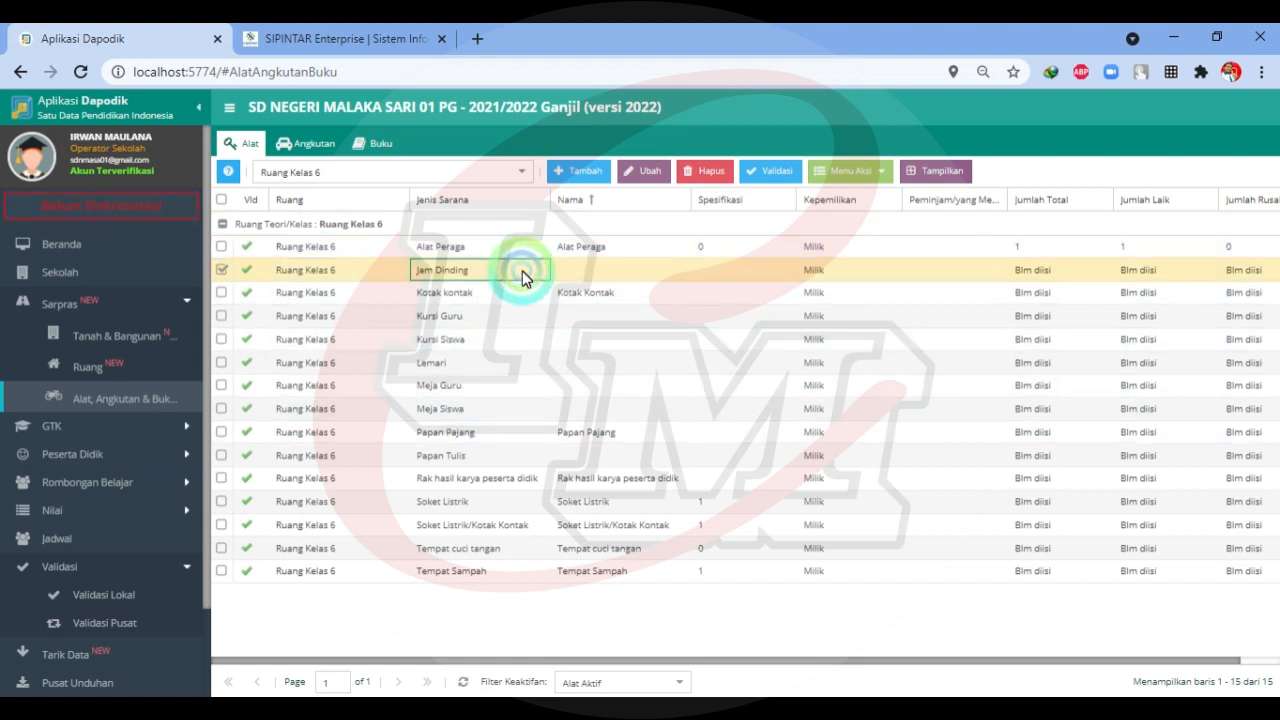
left_click(852, 170)
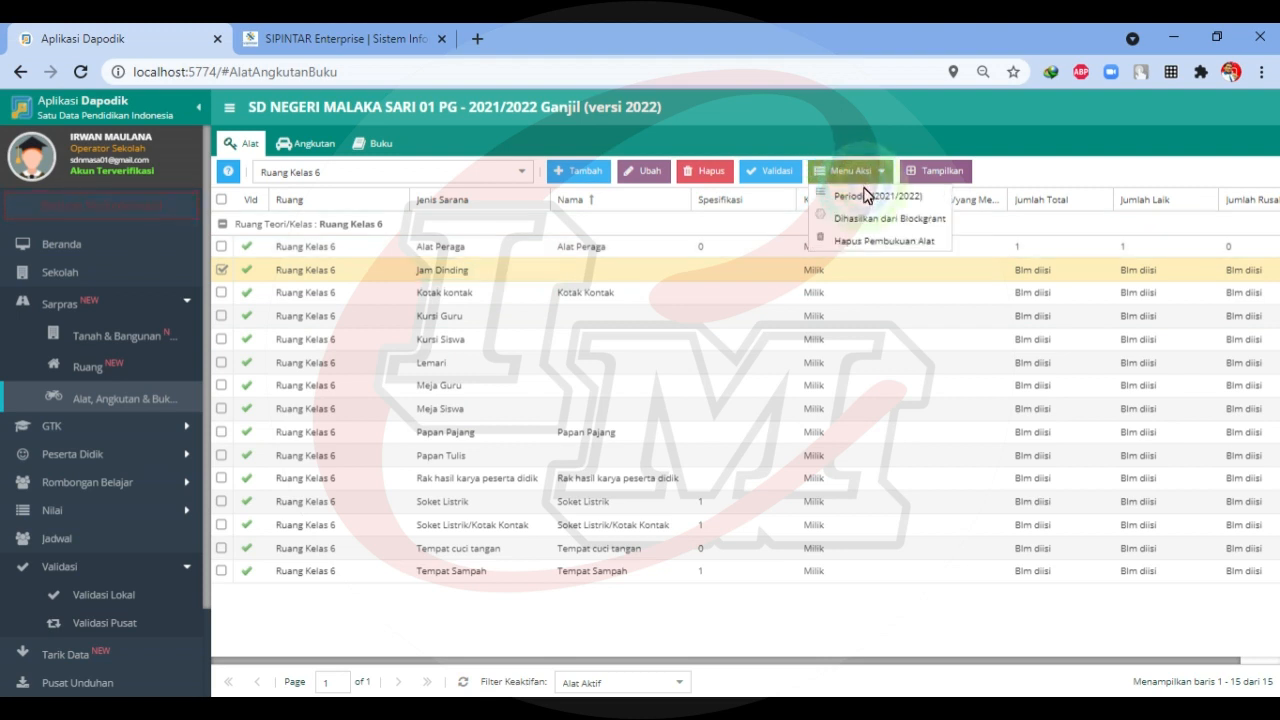
left_click(866, 196)
left_click_drag(585, 388, 512, 400)
type("1")
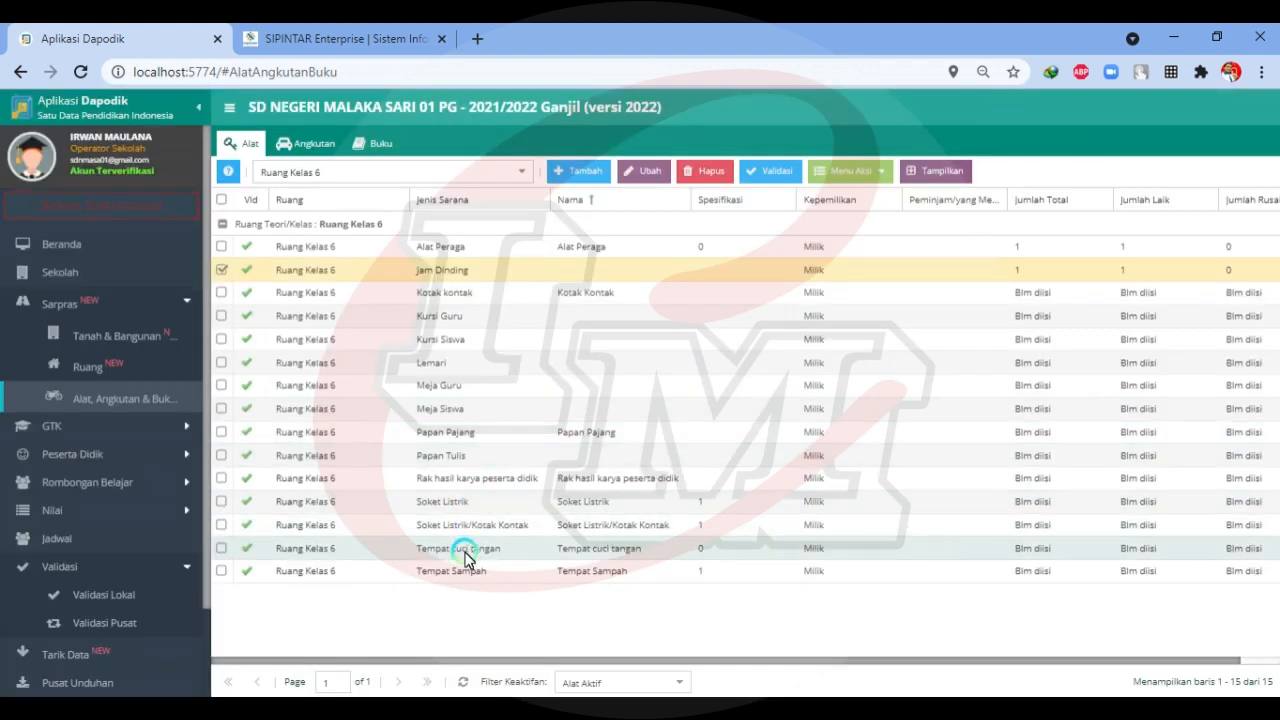
- Set Jumlah laik to 1 in the 2021/2022 periodic data of Lemari and save it
left_click(448, 365)
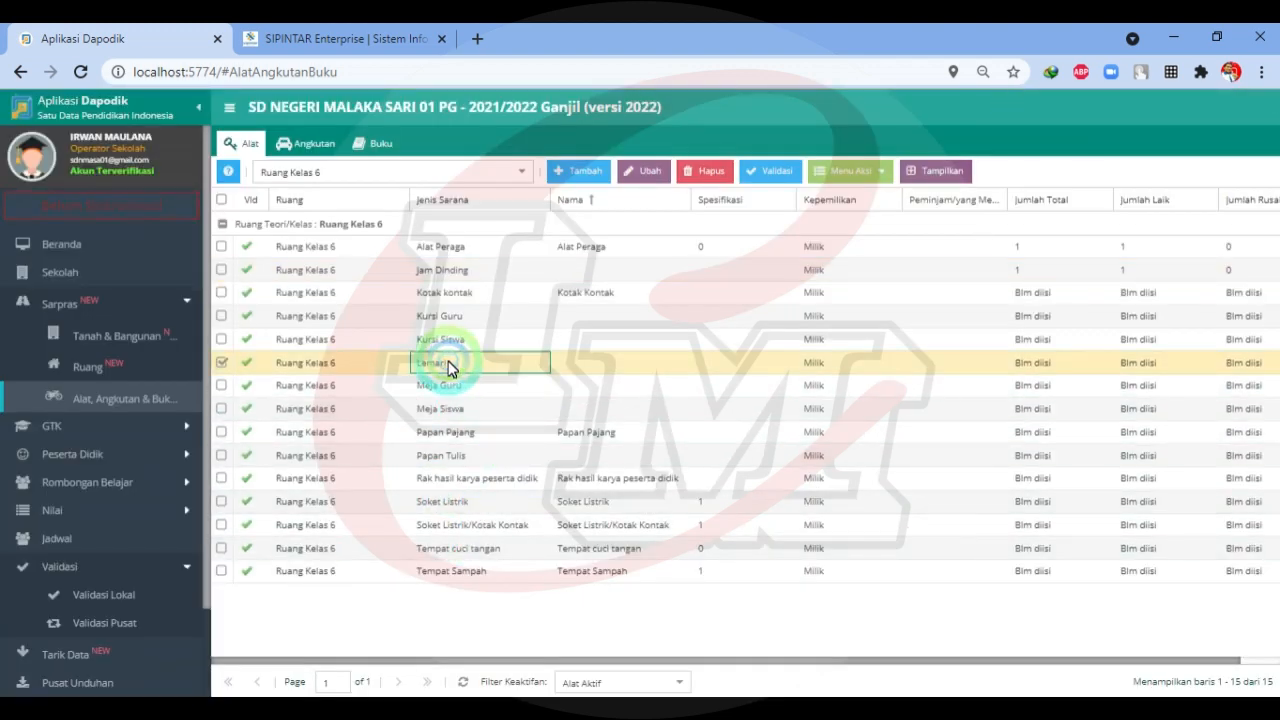
left_click(838, 171)
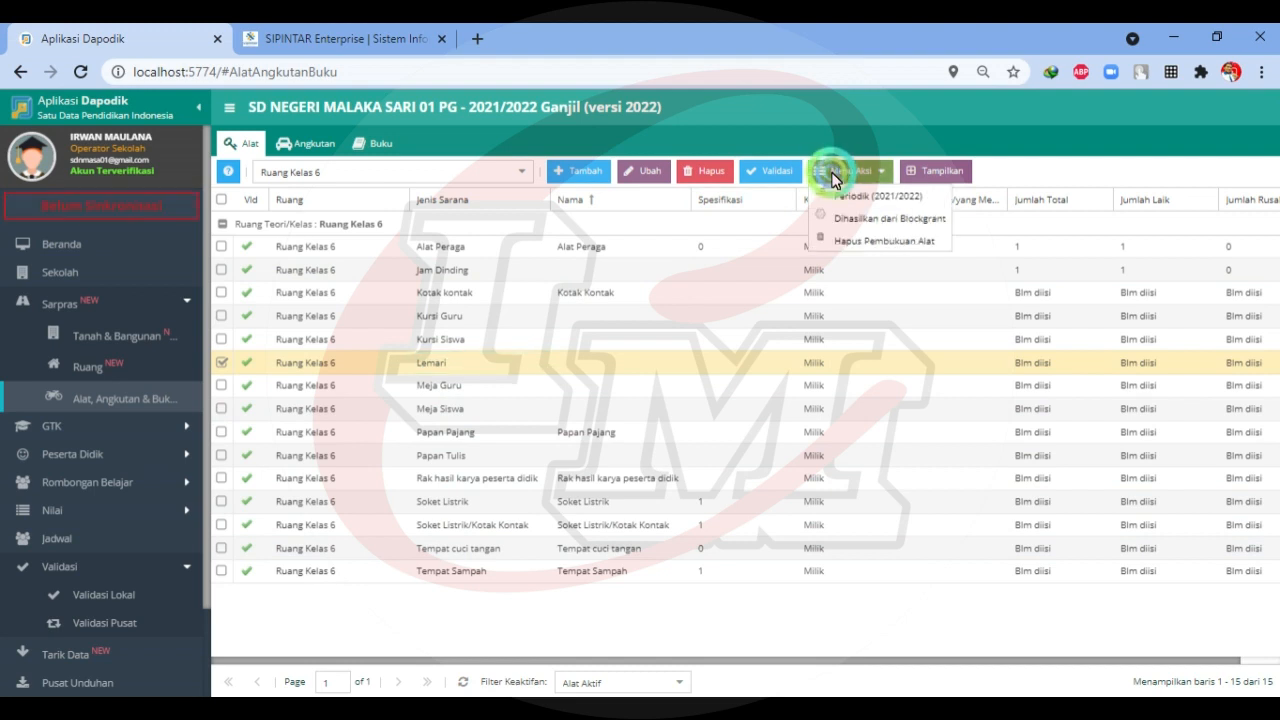
left_click(886, 194)
left_click(590, 385)
type("1")
left_click(775, 466)
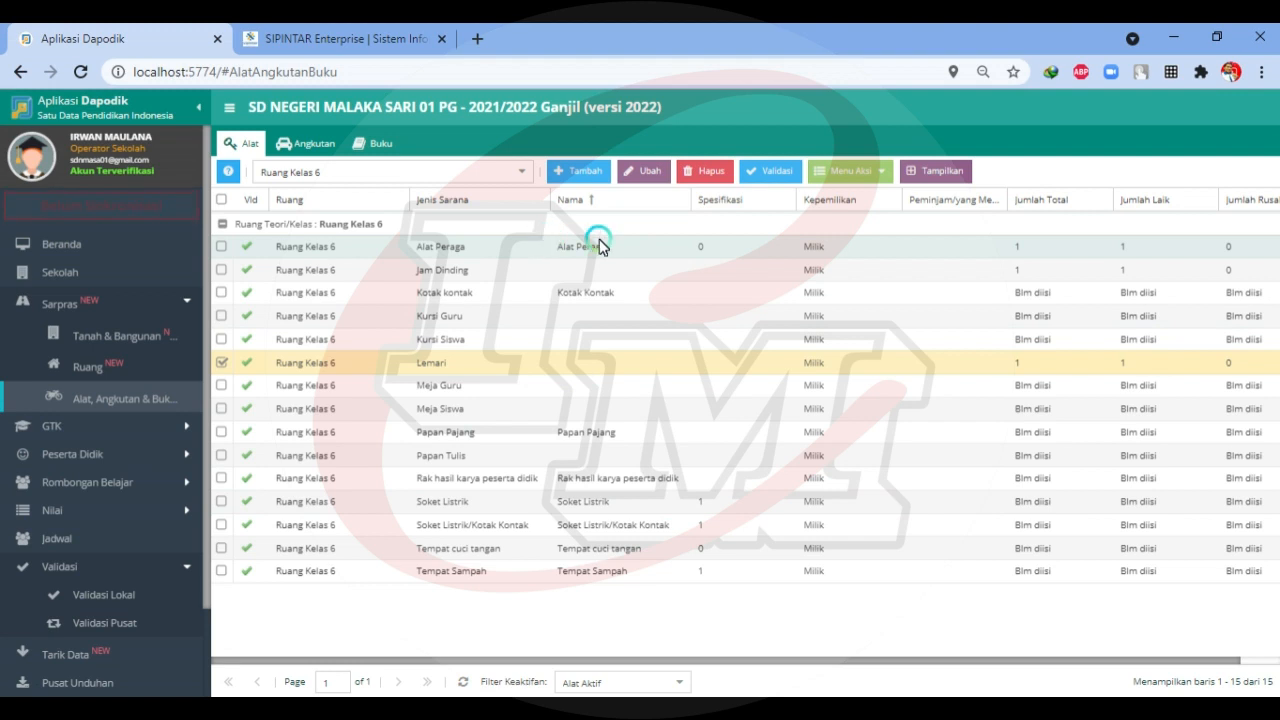
- Try to save periodic data with Jumlah total 1 and Jumlah laik 1 for all Ruang Kelas 6 tools at once
left_click(222, 205)
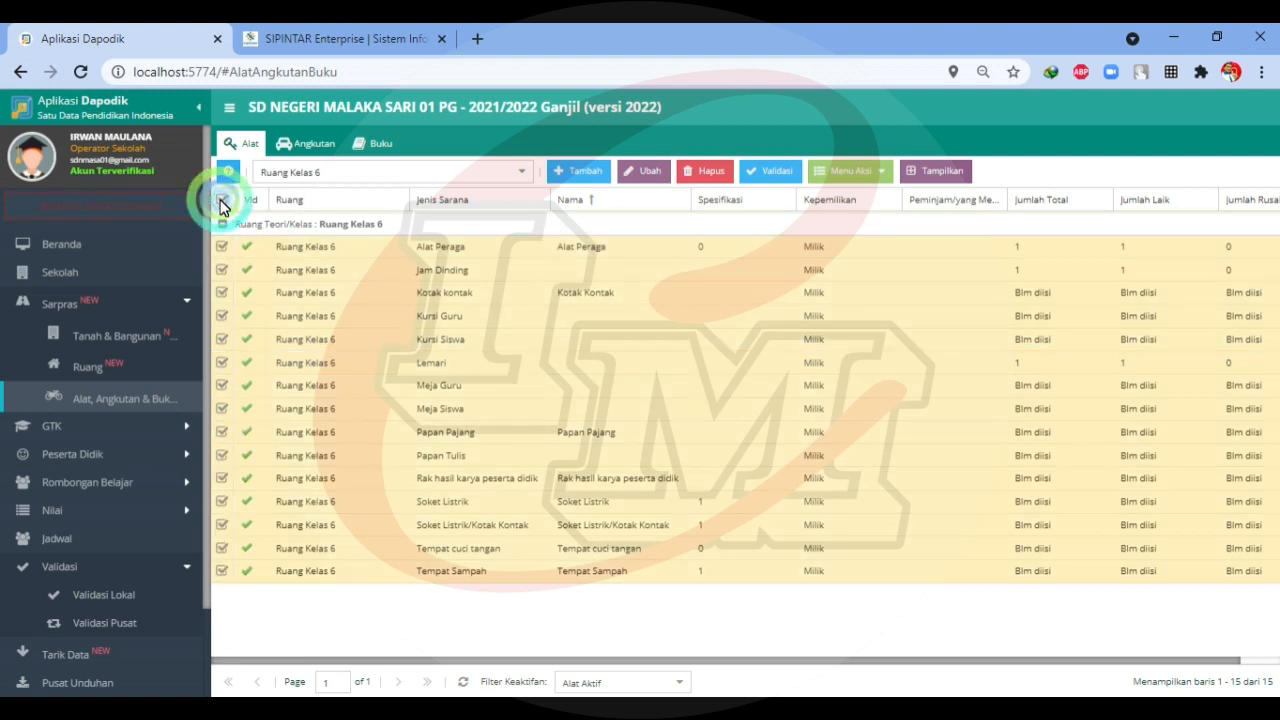
left_click(857, 170)
left_click(868, 196)
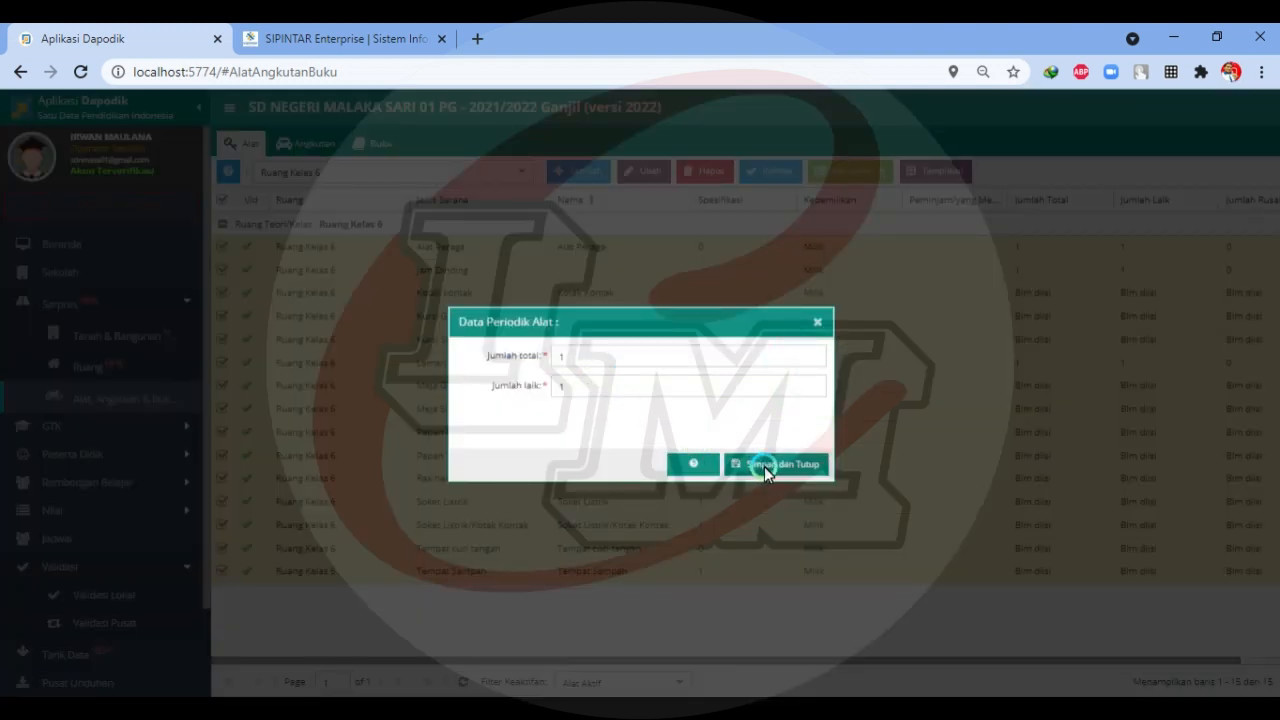
left_click(764, 466)
left_click(645, 425)
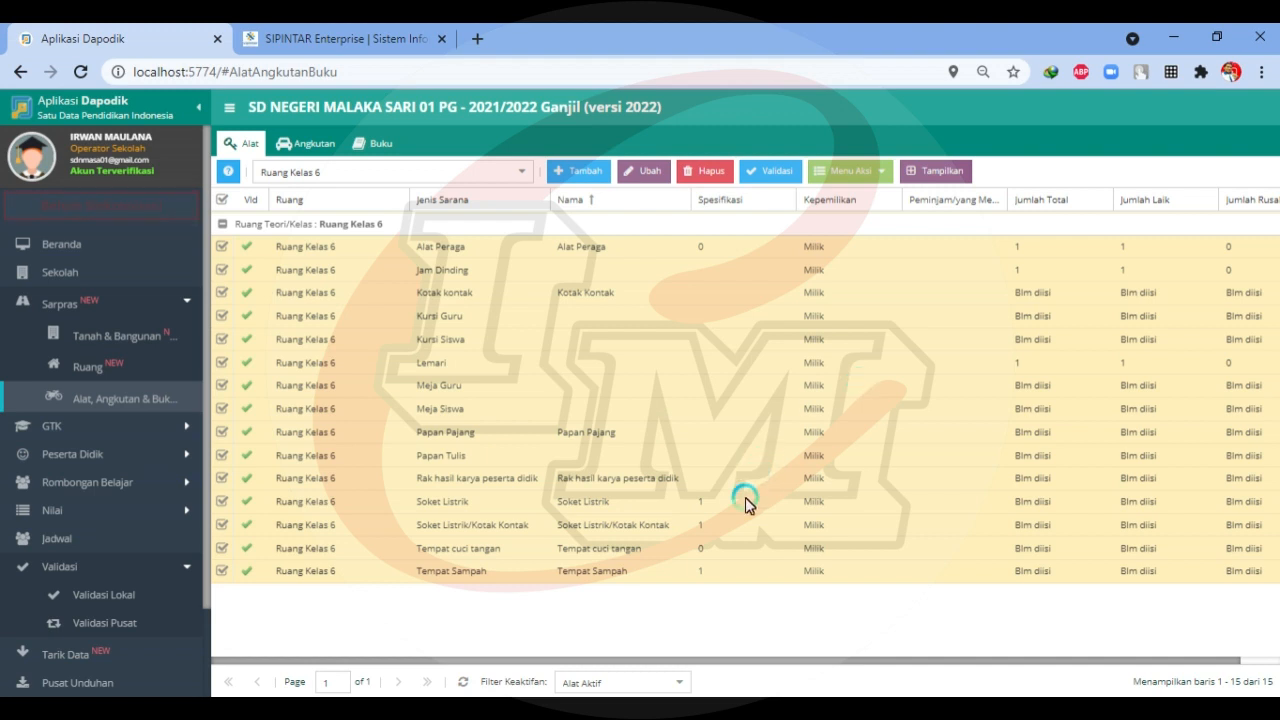
- Select only Kotak Kontak, set Jumlah laik to 1 in its 2021/2022 periodic data and save it
left_click(1036, 320)
left_click(914, 296)
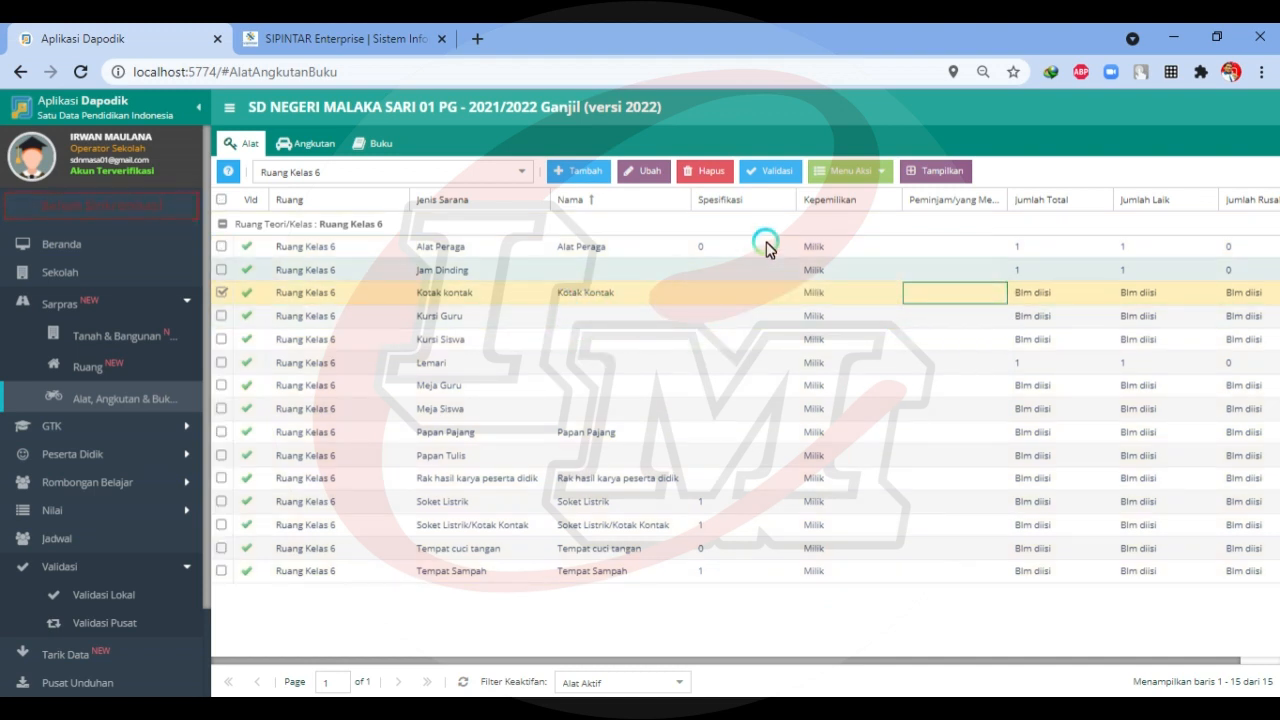
left_click(866, 174)
left_click(868, 198)
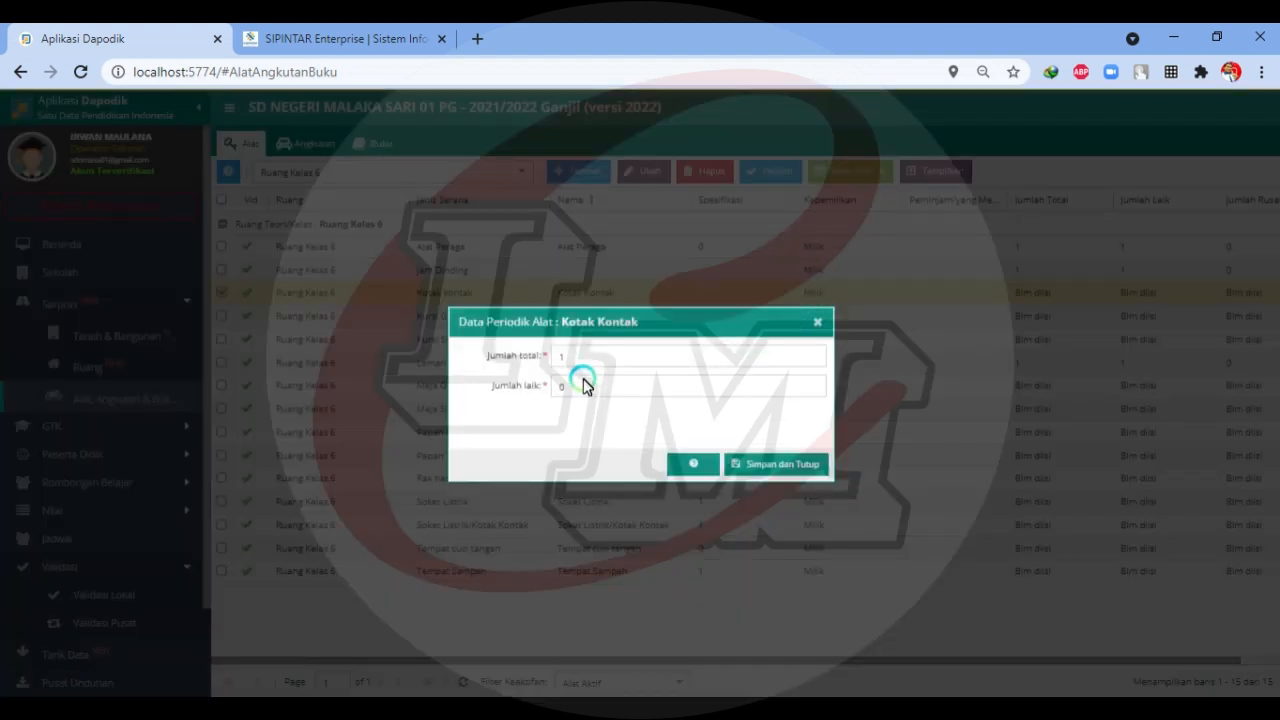
left_click(586, 384)
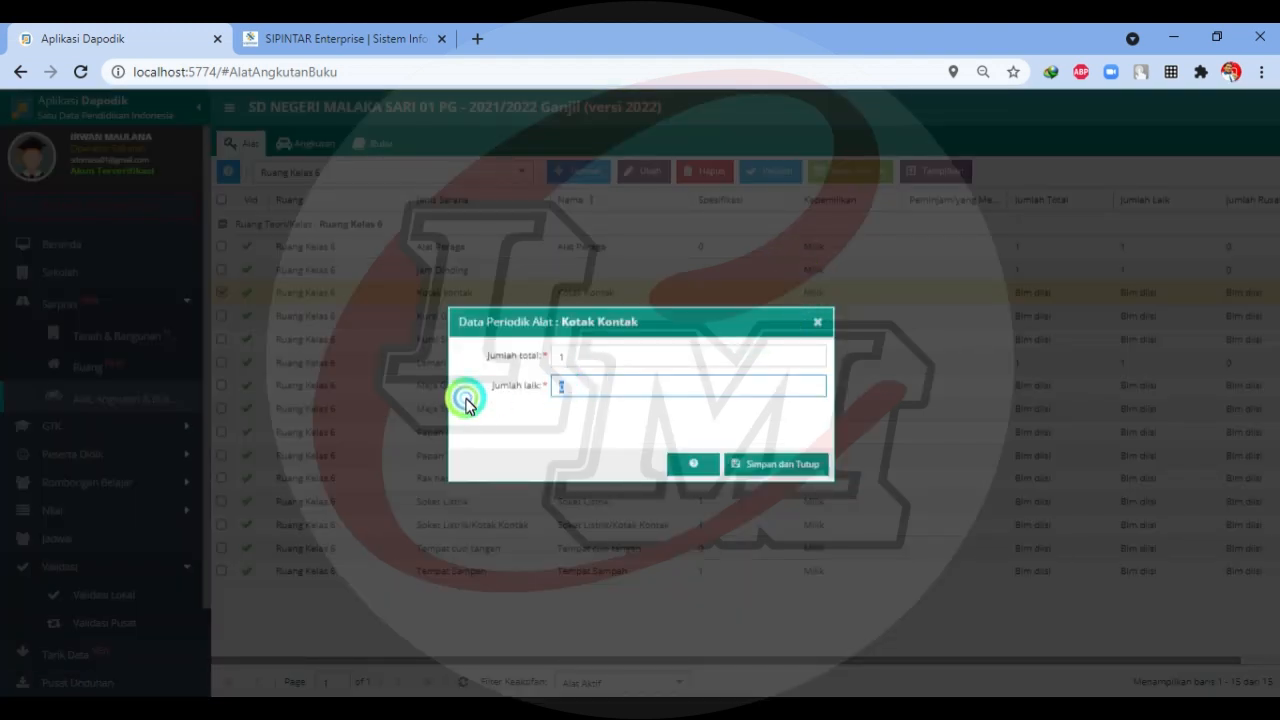
type("1")
left_click(758, 461)
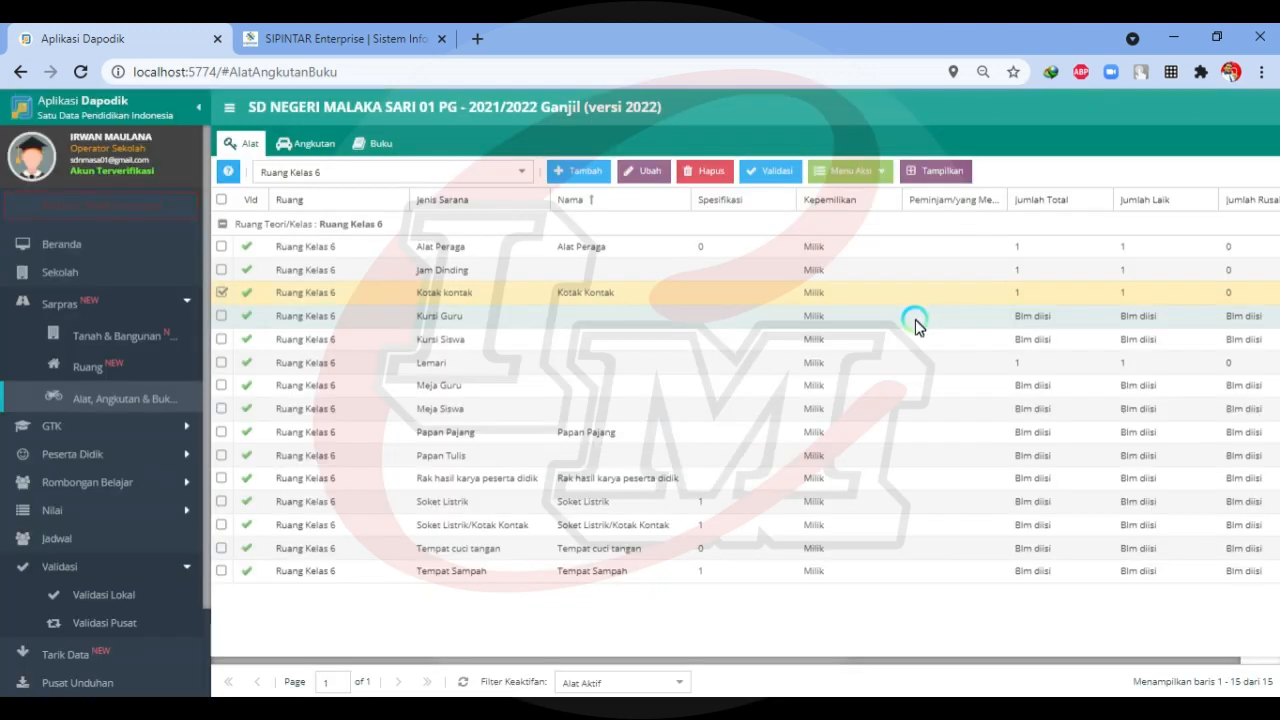
- Set Jumlah total and Jumlah laik to 1 in the 2021/2022 periodic data of Kursi Guru and save it
left_click(915, 319)
left_click(549, 309)
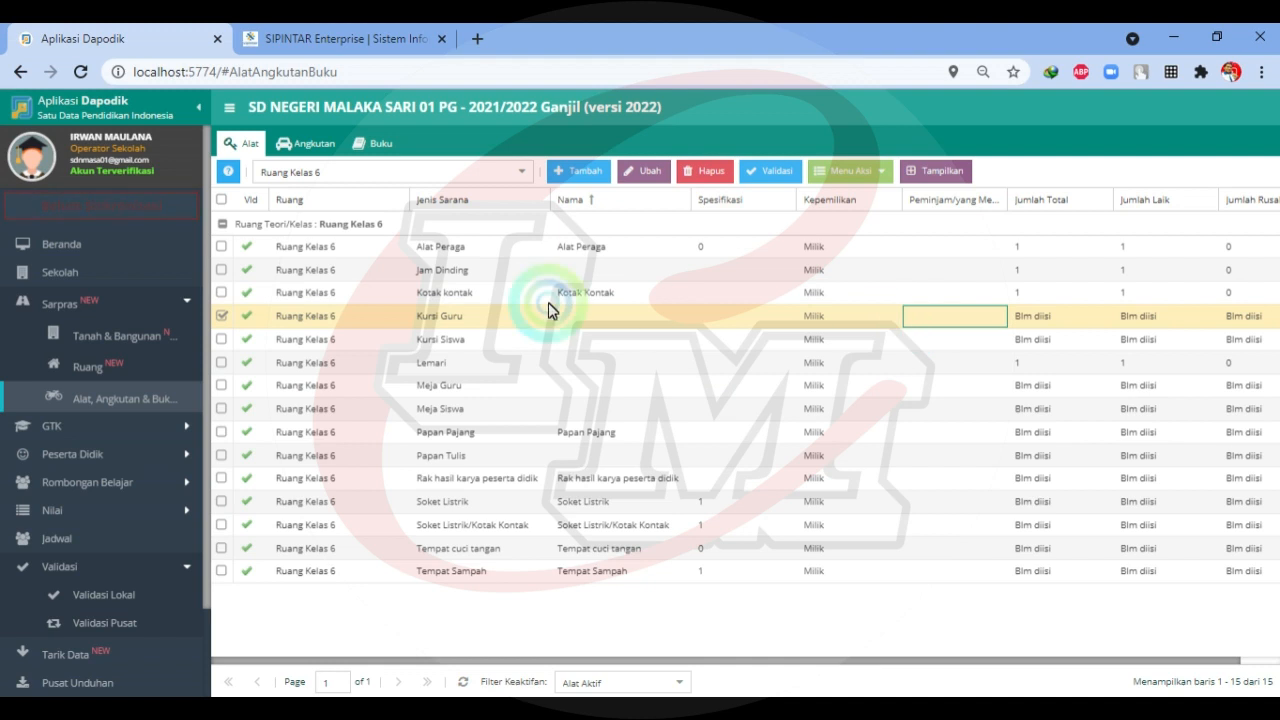
left_click(843, 172)
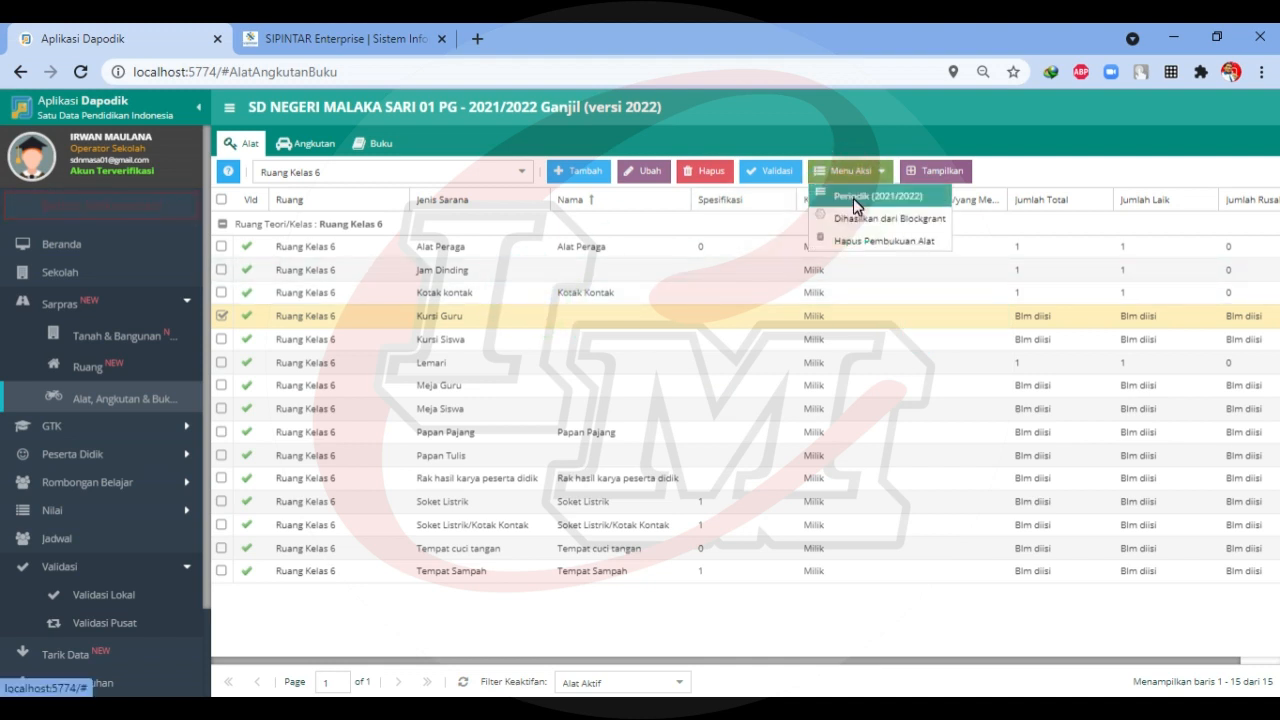
left_click(855, 200)
left_click(583, 357)
type("1")
left_click(575, 390)
type("1")
left_click(762, 466)
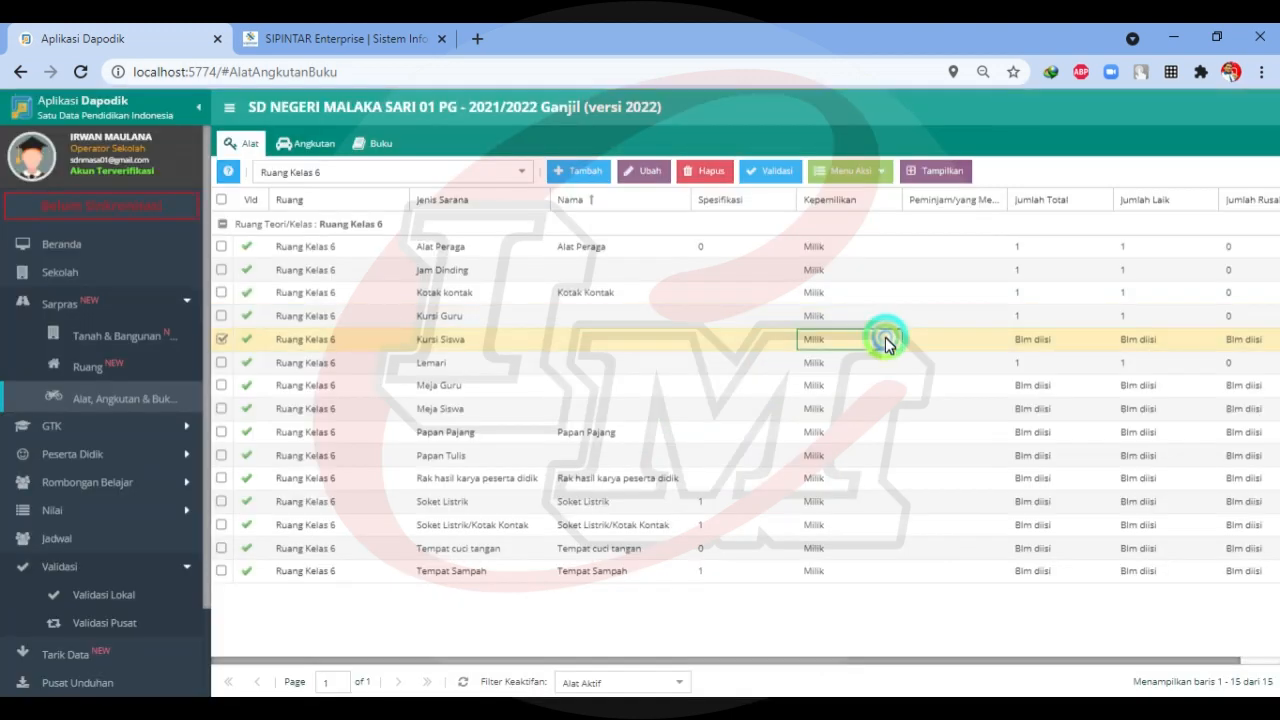
- Set Jumlah laik to 1 in the 2021/2022 periodic data of Kursi Siswa and save it
left_click(886, 339)
left_click(852, 172)
left_click(855, 193)
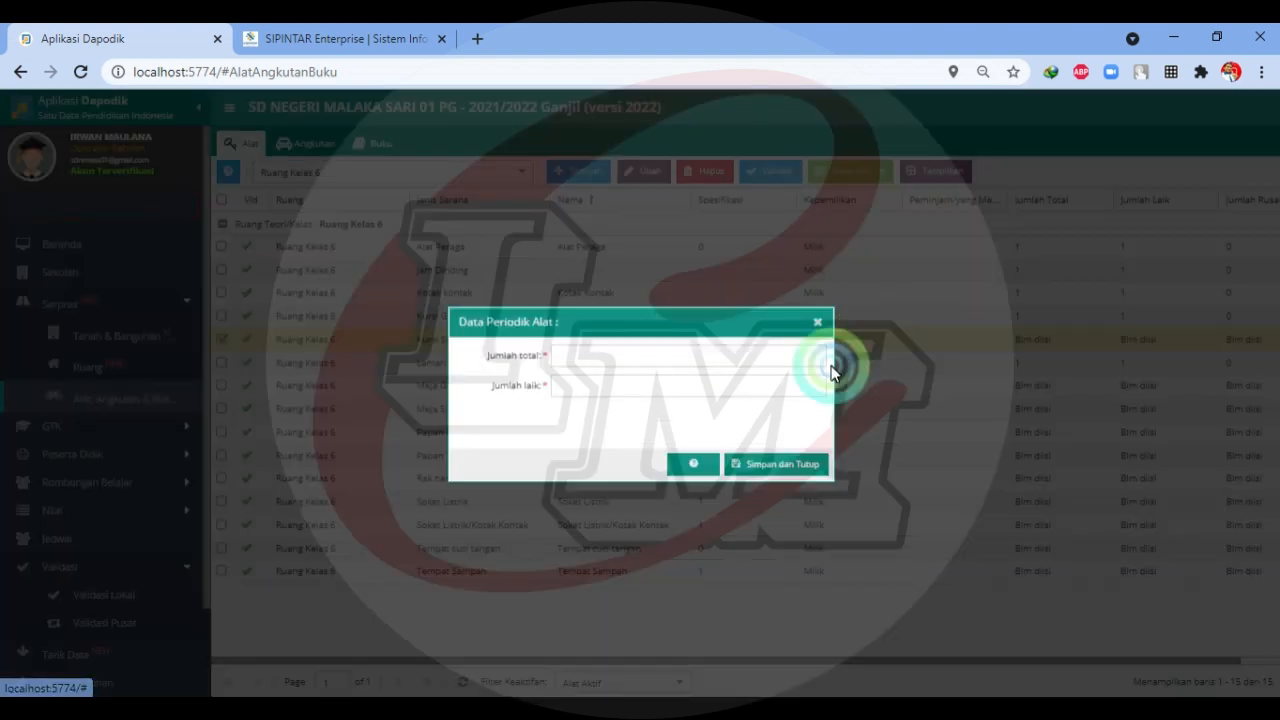
left_click_drag(592, 382, 495, 391)
type("1")
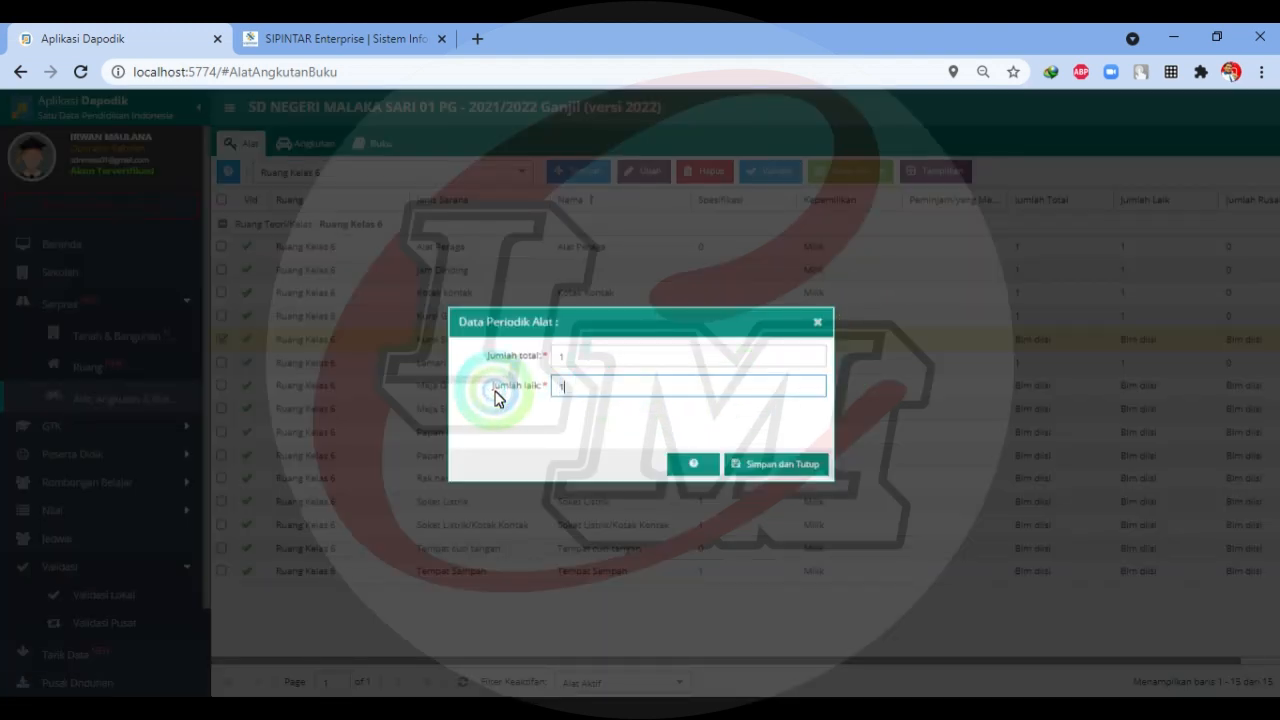
left_click(774, 464)
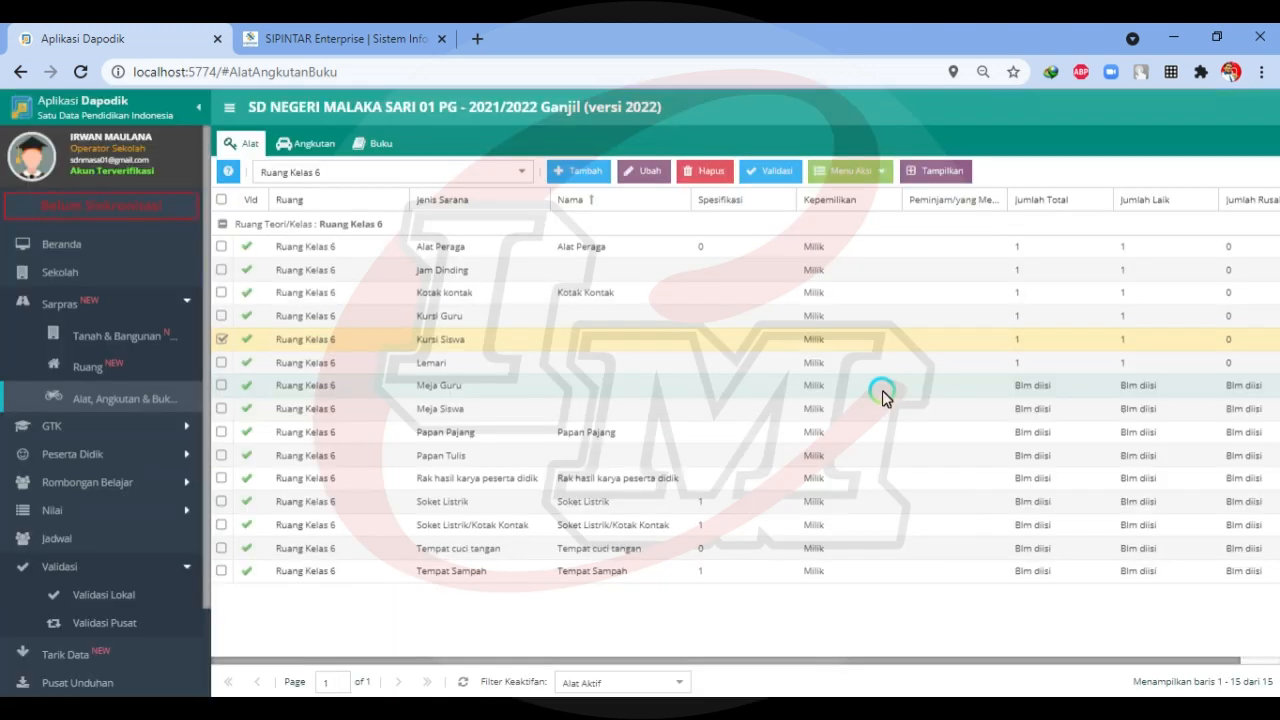
- Set Jumlah laik to 1 in the 2021/2022 periodic data of Meja Guru and save it
left_click(885, 389)
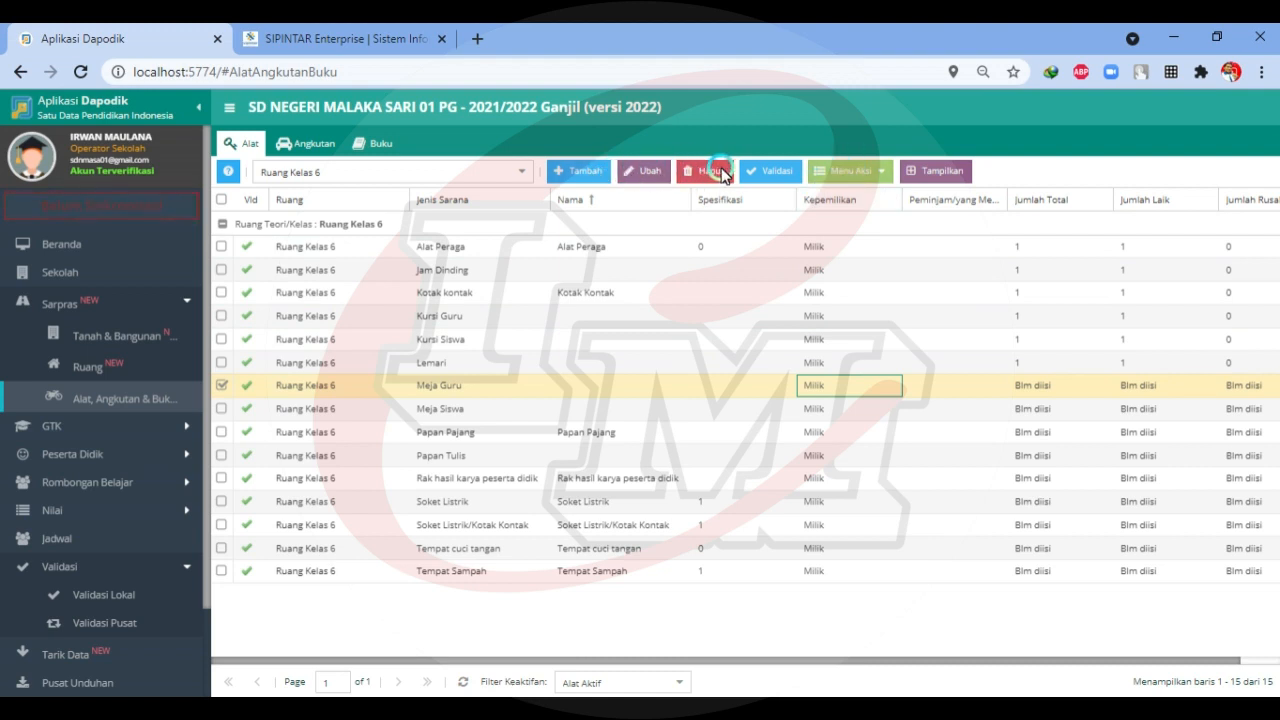
left_click(775, 170)
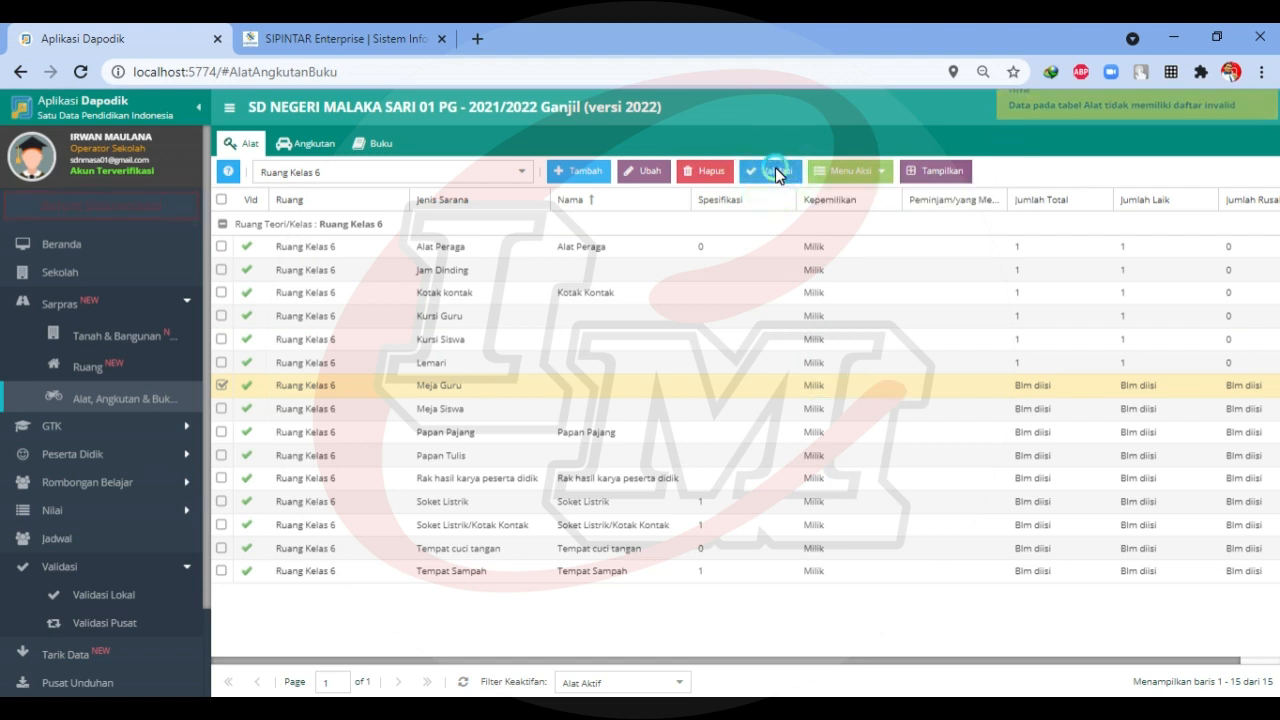
left_click(866, 165)
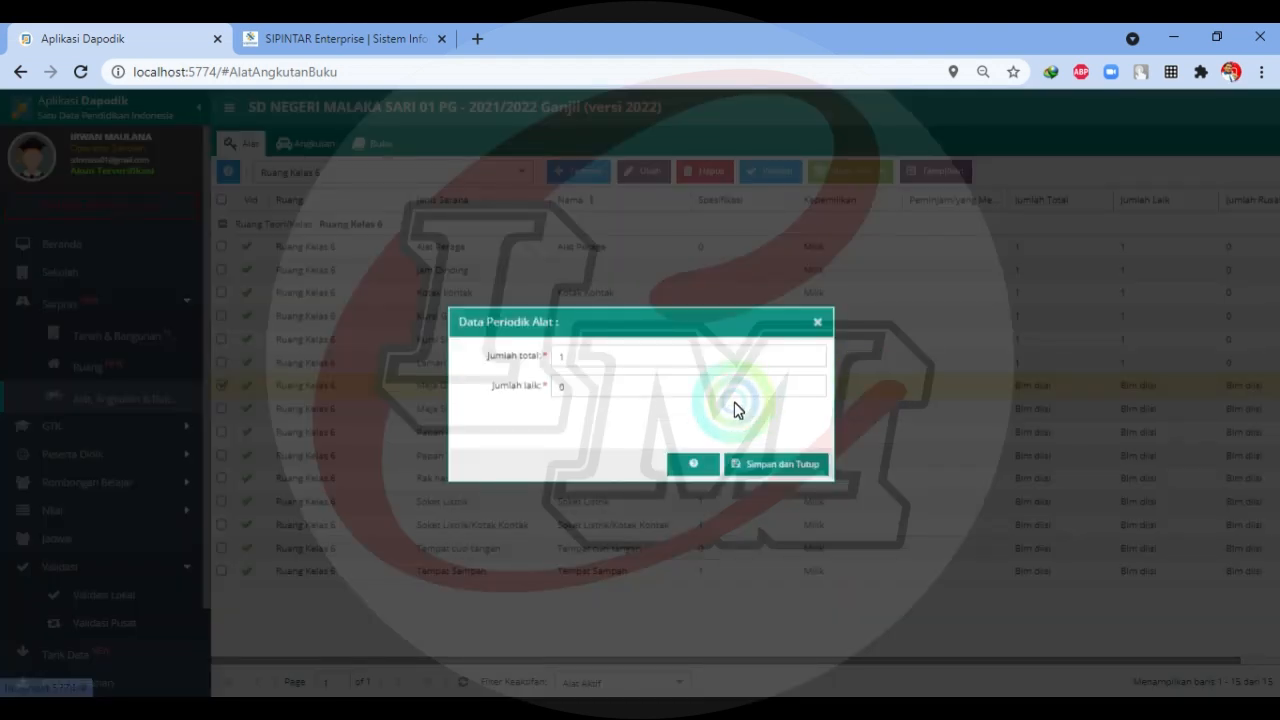
left_click(594, 381)
type("1")
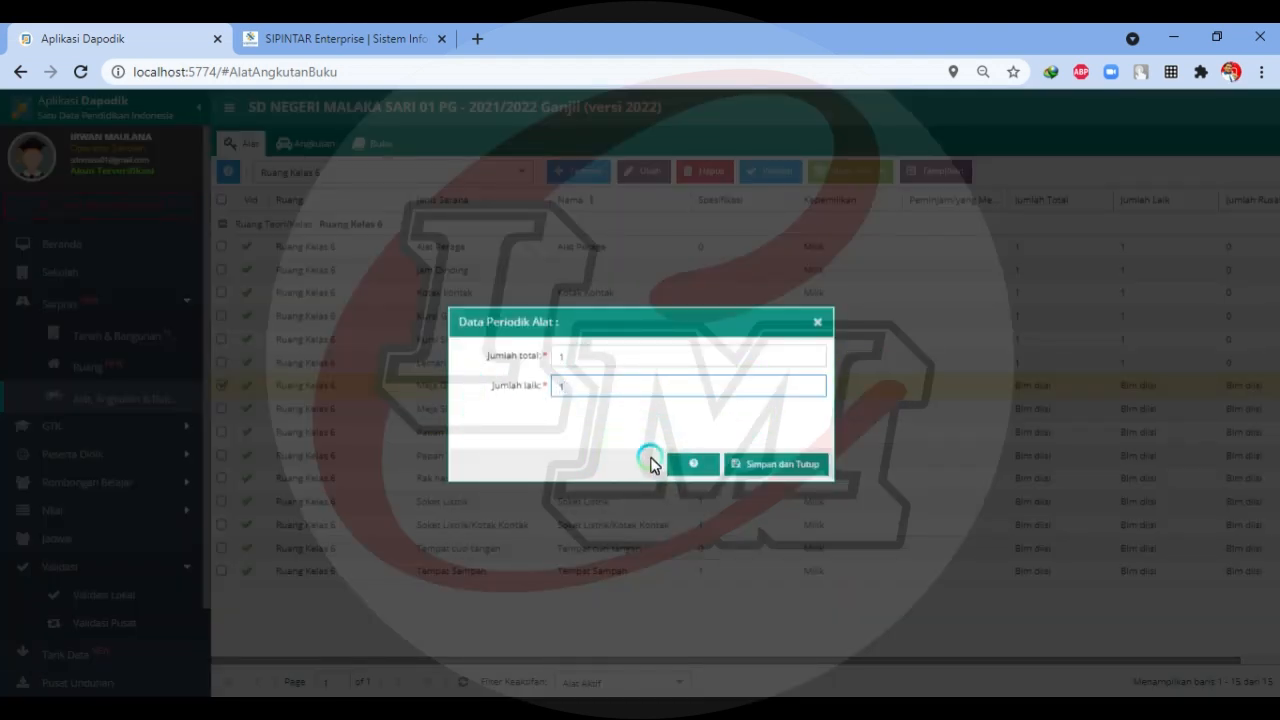
left_click(780, 465)
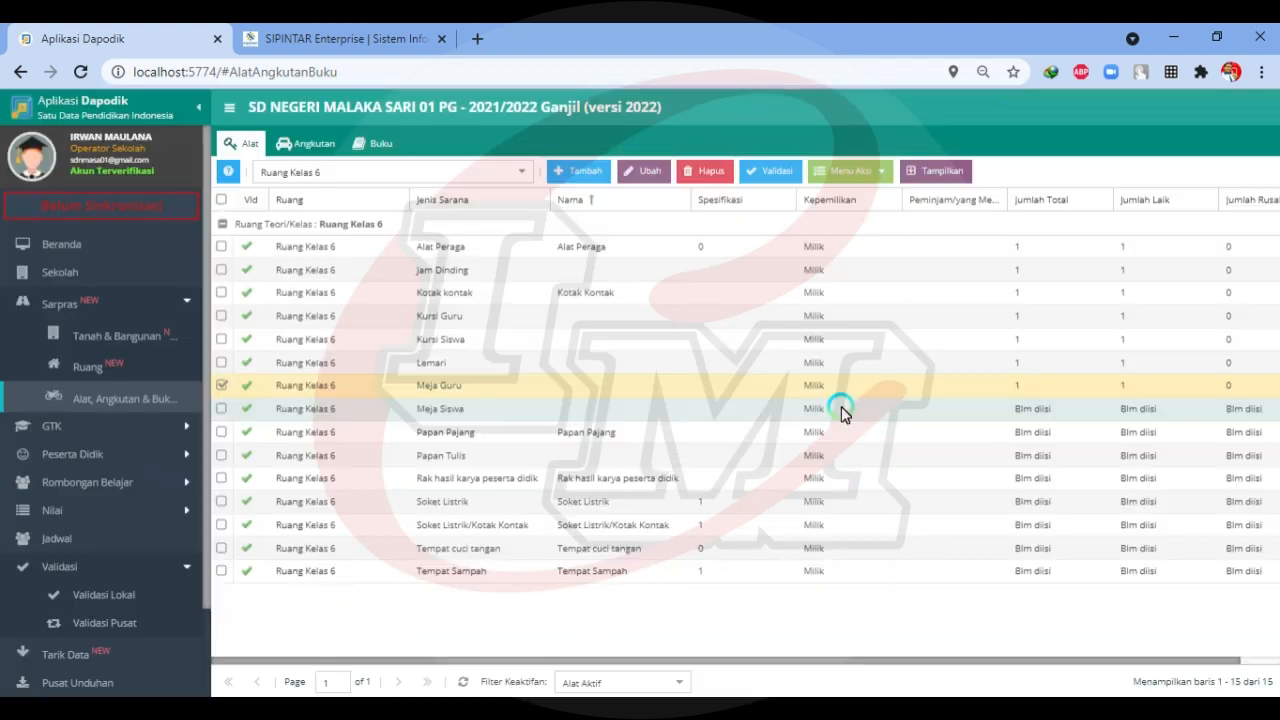
- Set Jumlah total and Jumlah laik to 1 in the 2021/2022 periodic data of Meja Siswa and save it
left_click(838, 410)
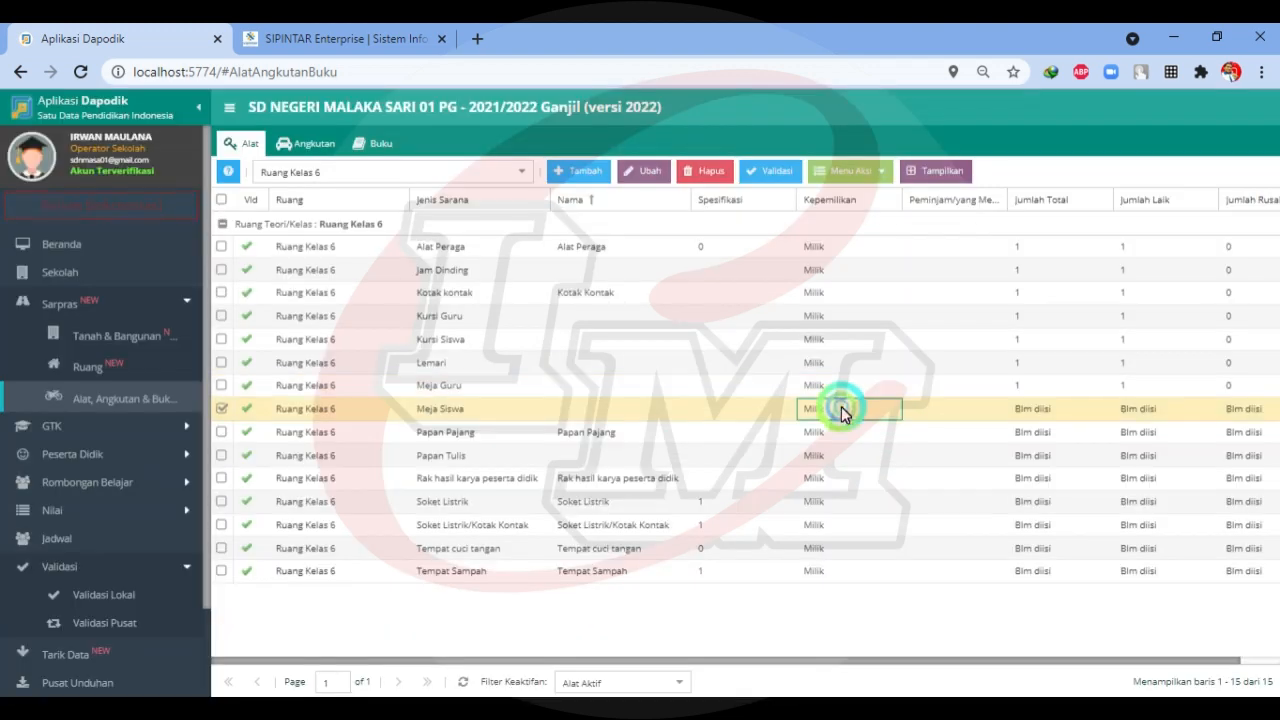
left_click(843, 172)
left_click(841, 196)
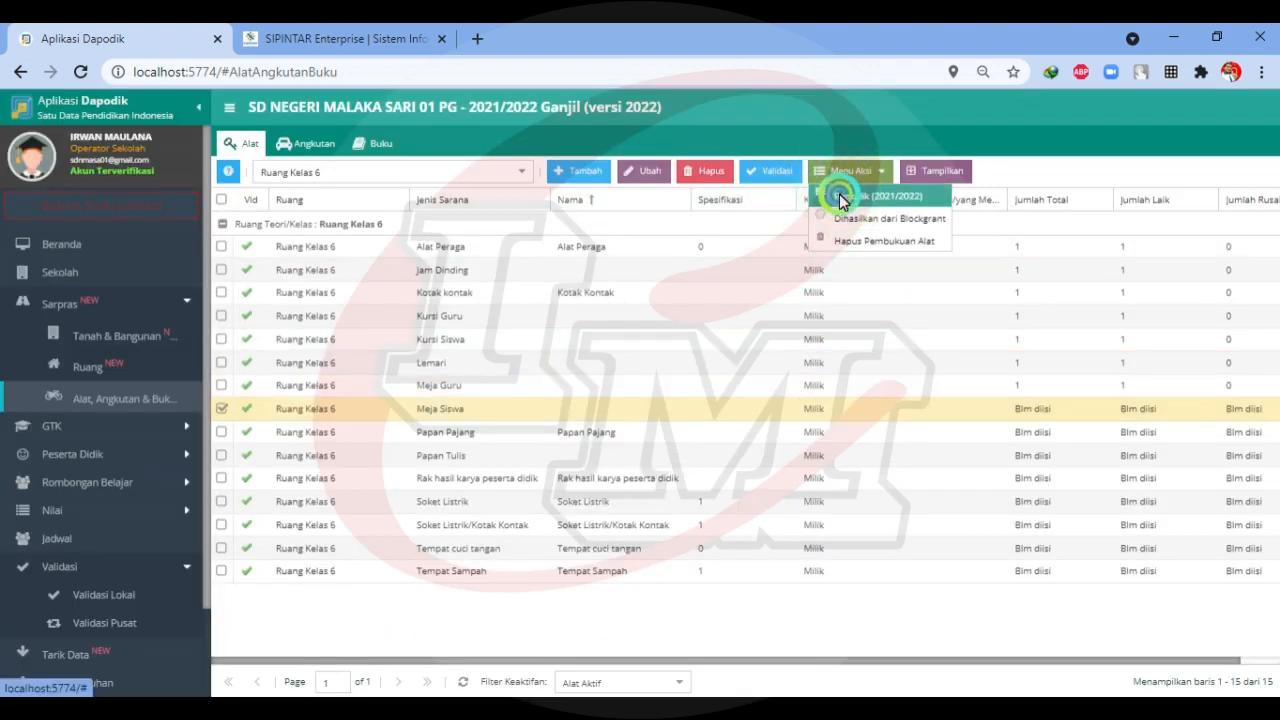
type("1")
left_click(760, 468)
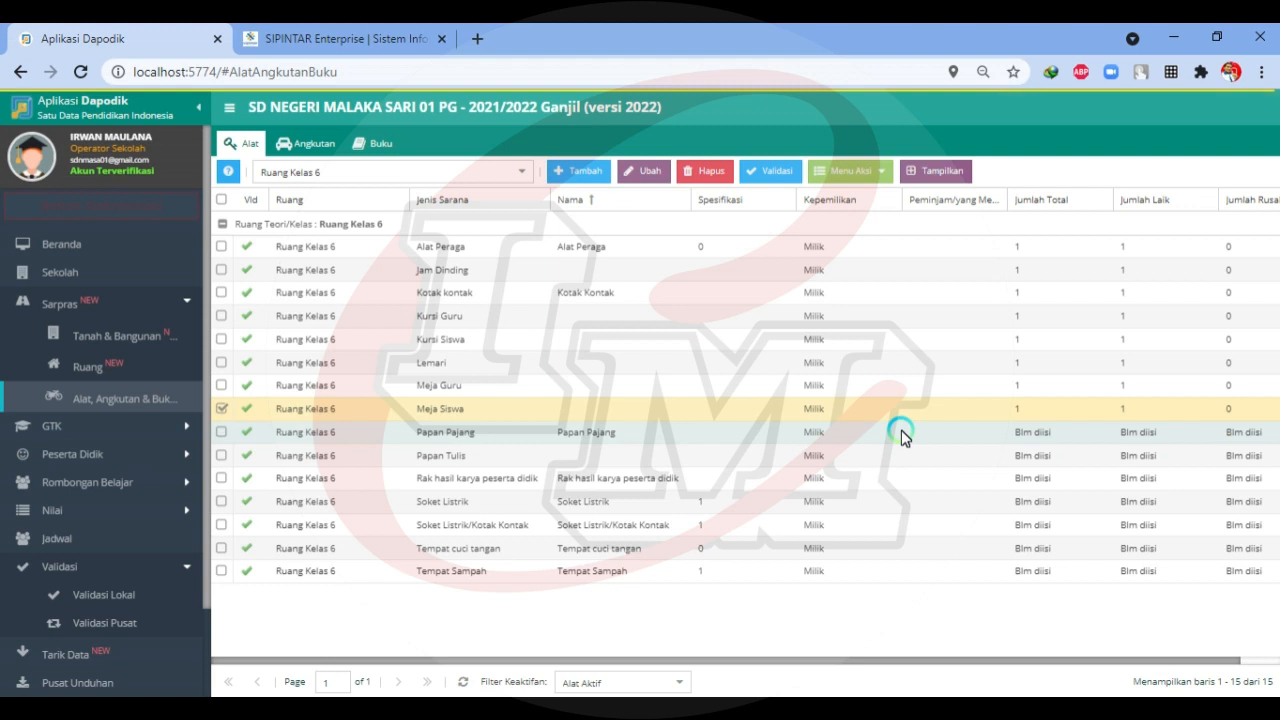
- Set Jumlah total and Jumlah laik to 1 in the 2021/2022 periodic data of Papan Pajang and save it
left_click(846, 171)
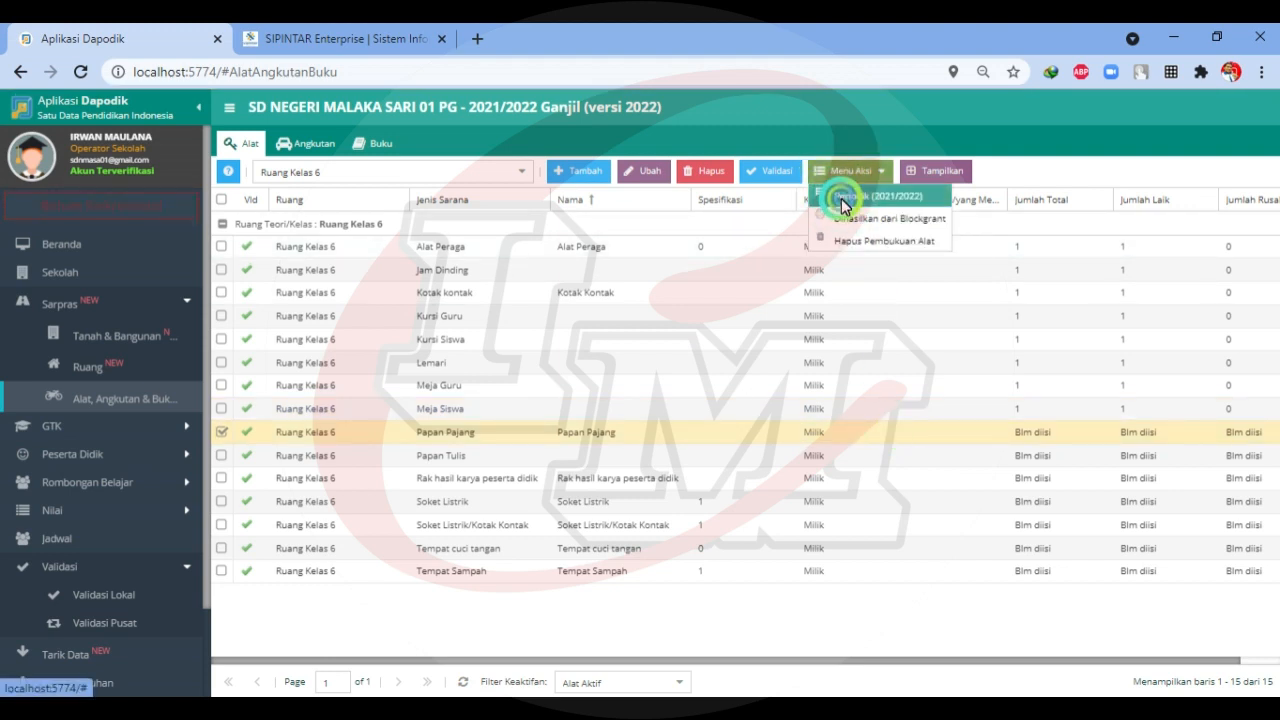
left_click(843, 203)
left_click_drag(614, 389, 430, 389)
type("1")
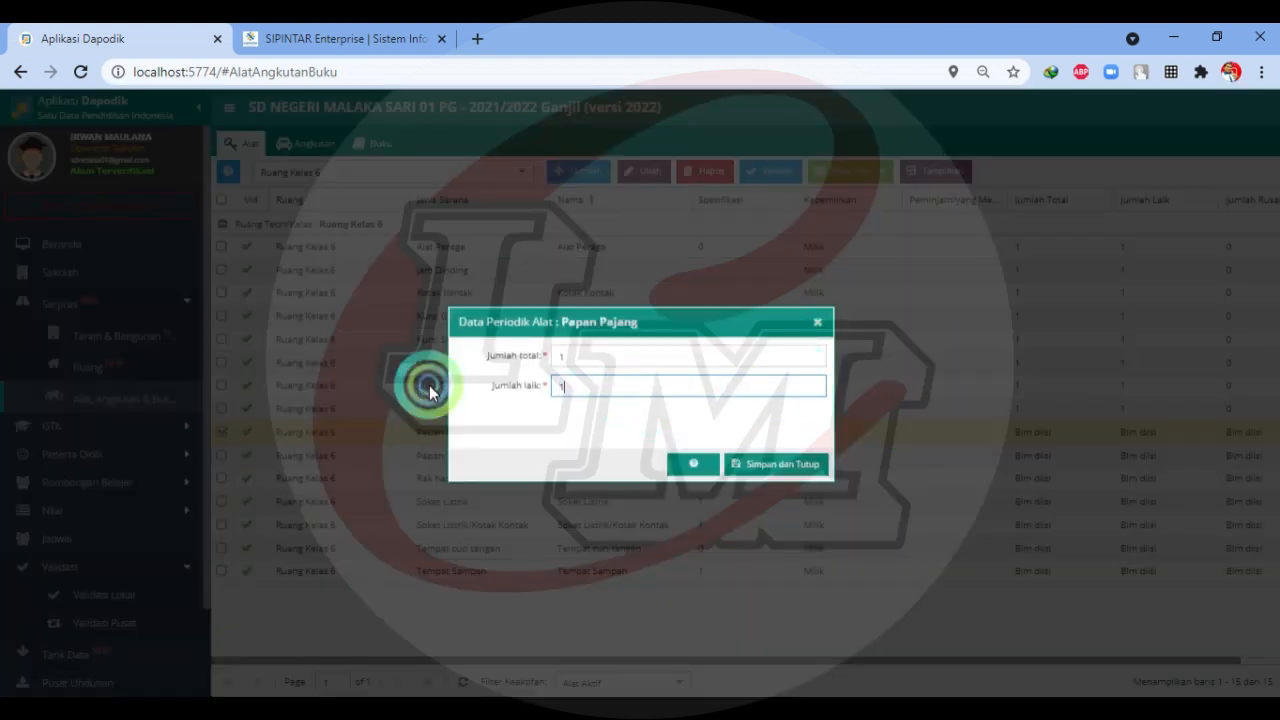
left_click(750, 466)
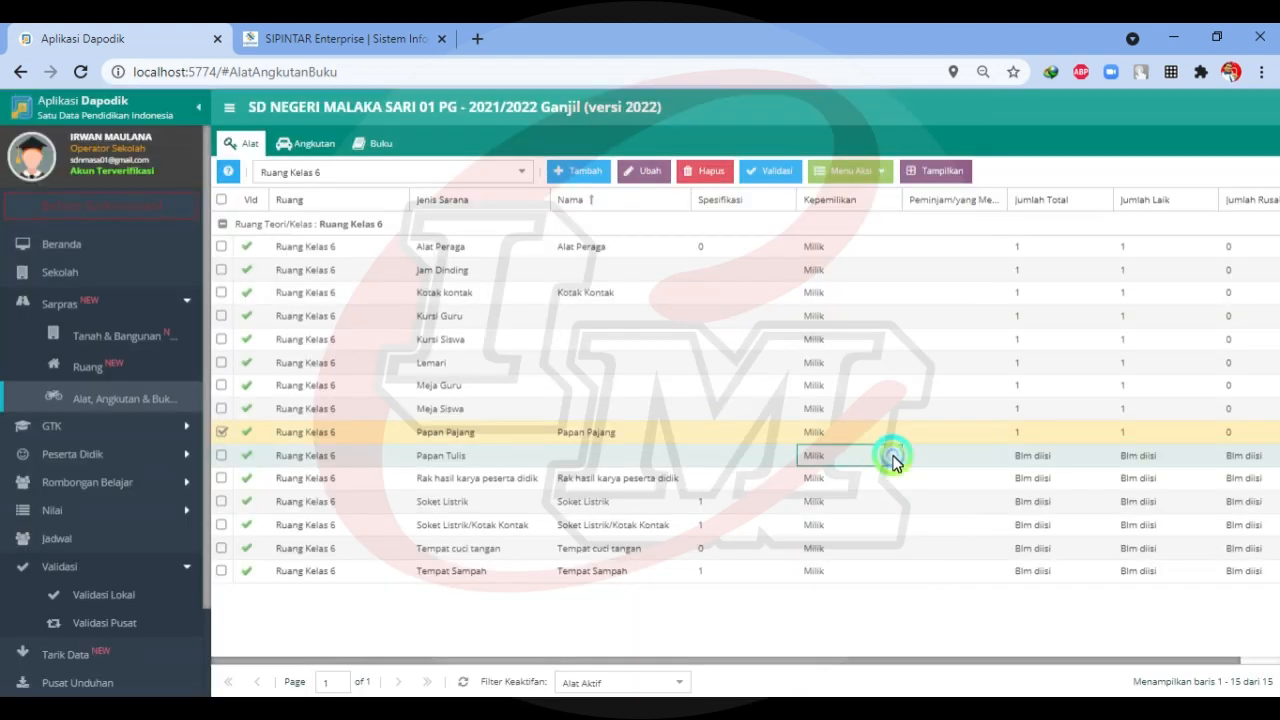
- Set Jumlah total and Jumlah laik to 1 in the 2021/2022 periodic data of Papan Tulis and save it
left_click(888, 457)
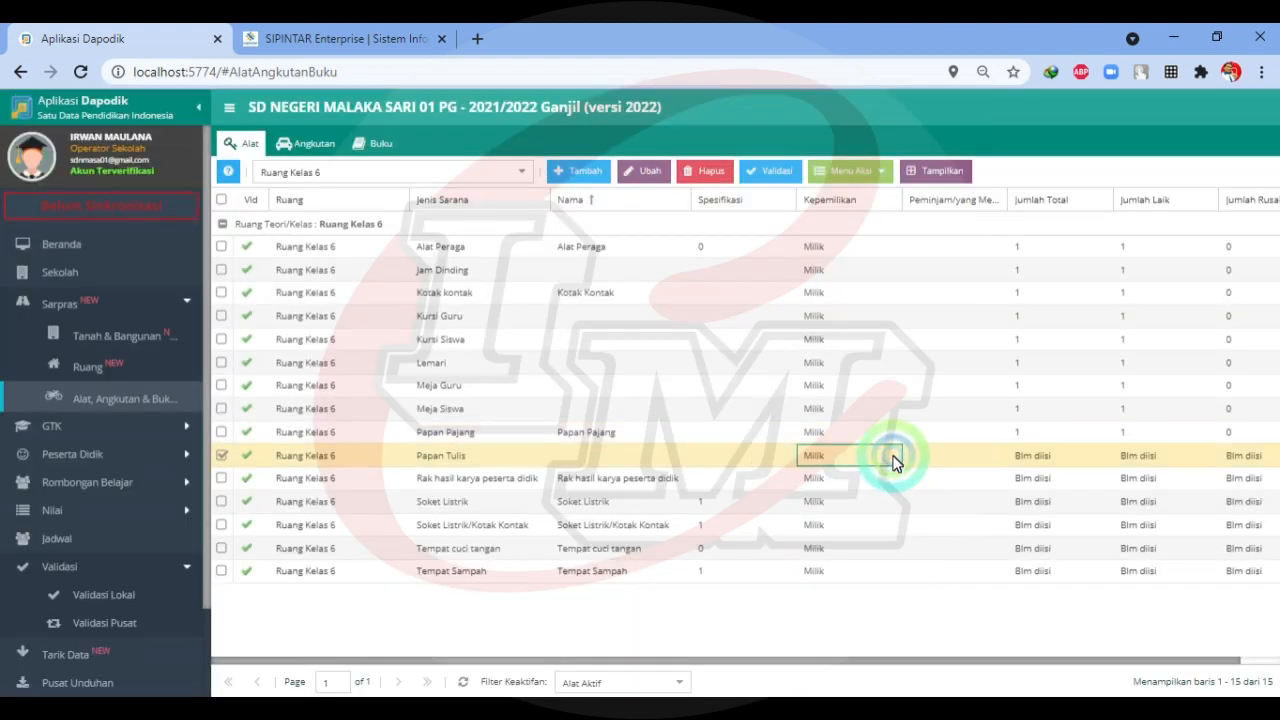
left_click(866, 171)
left_click(857, 194)
left_click(618, 358)
type("1")
left_click(600, 386)
type("1")
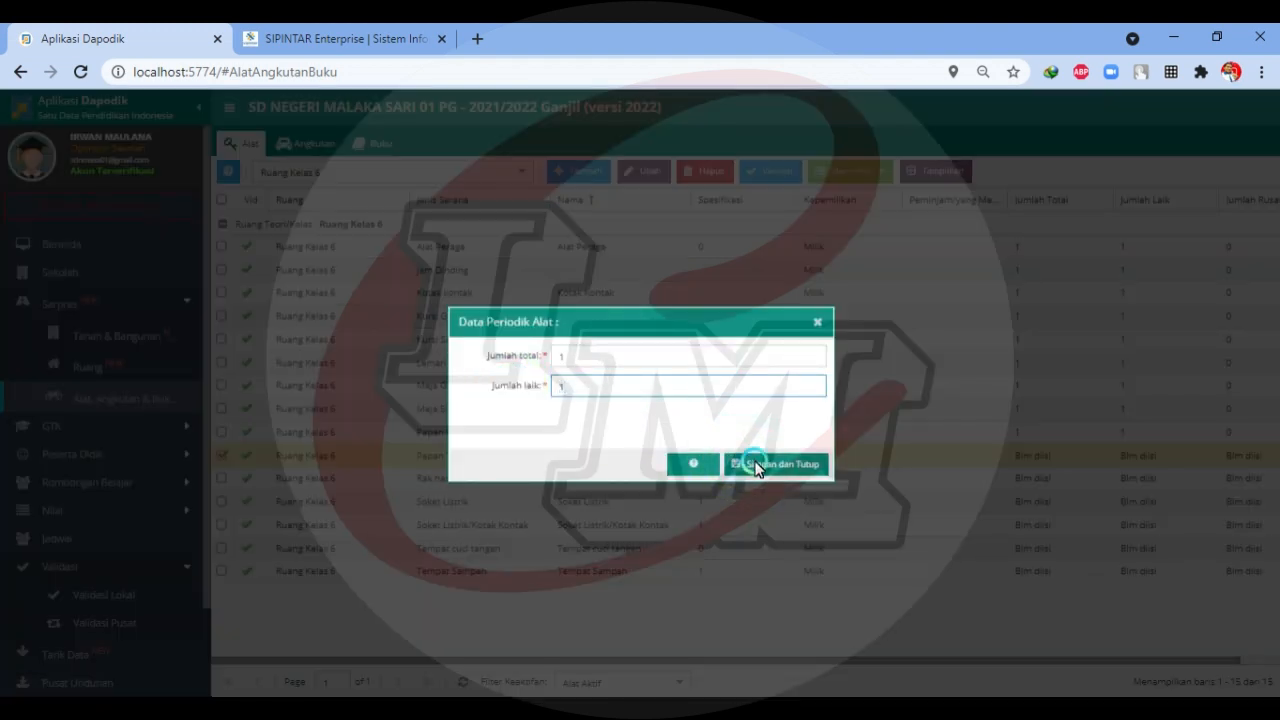
left_click(809, 462)
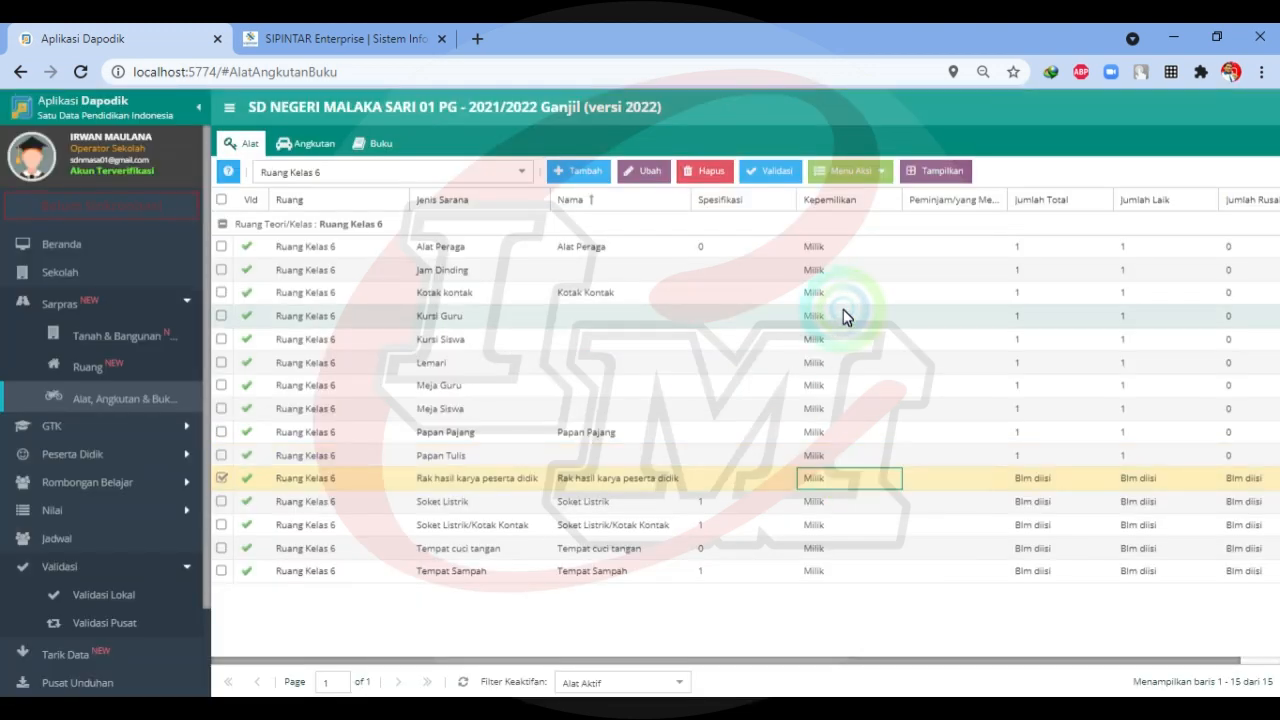
- Set Jumlah total and Jumlah laik to 1 in the 2021/2022 periodic data of Rak hasil karya peserta didik and save it
left_click(846, 173)
left_click(847, 199)
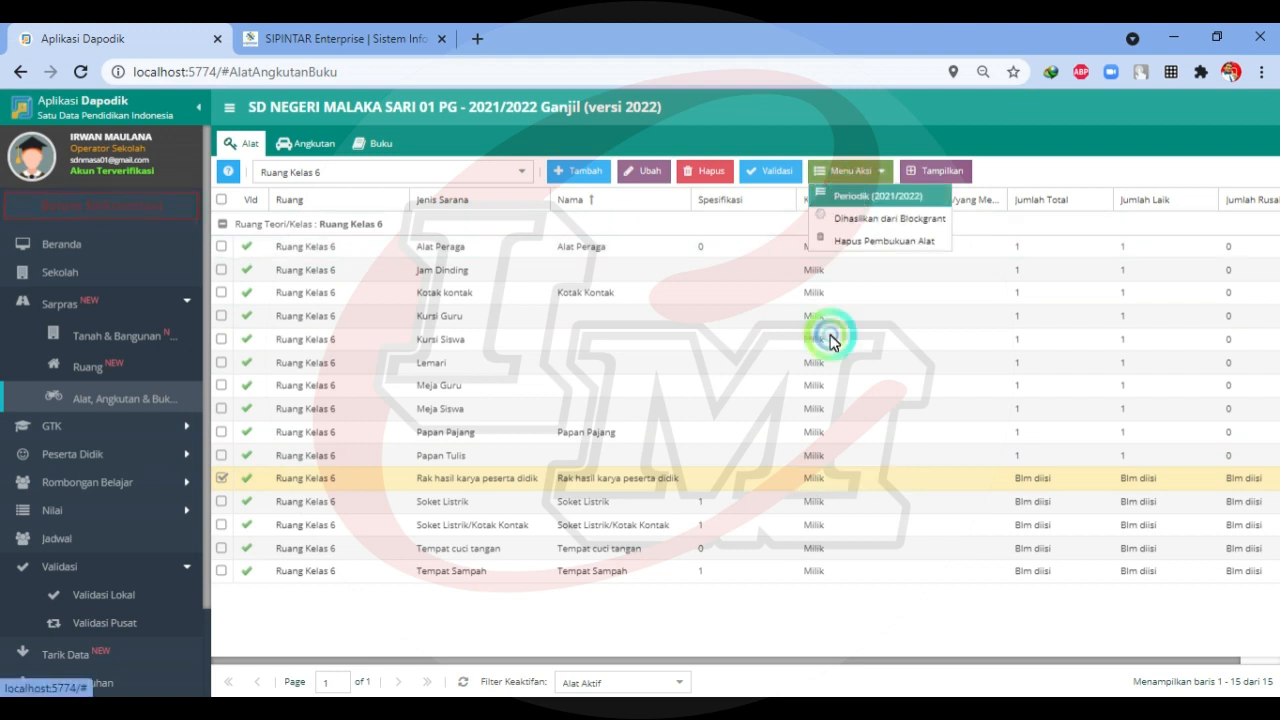
left_click(571, 391)
type("1")
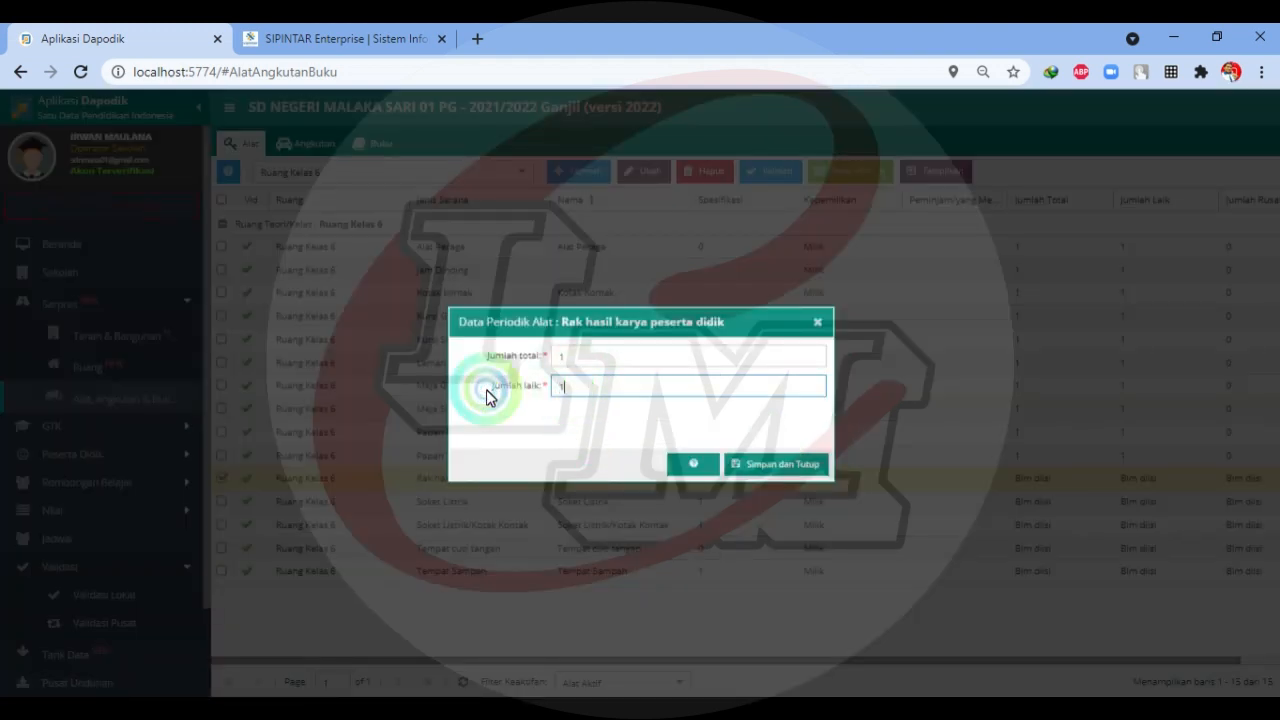
left_click(768, 466)
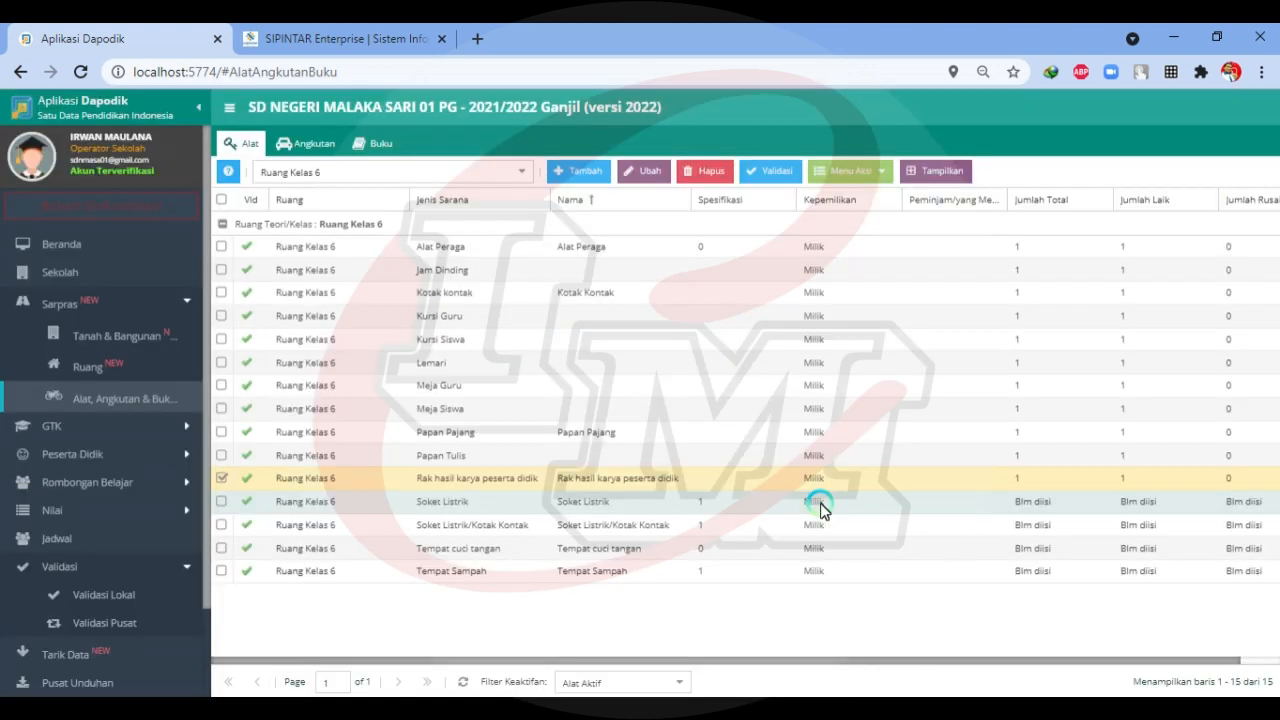
- Set Jumlah total and Jumlah laik to 1 in the 2021/2022 periodic data of Soket Listrik and save it
left_click(818, 500)
left_click(837, 172)
left_click(840, 196)
left_click(574, 364)
type("1")
key("Tab")
type("1")
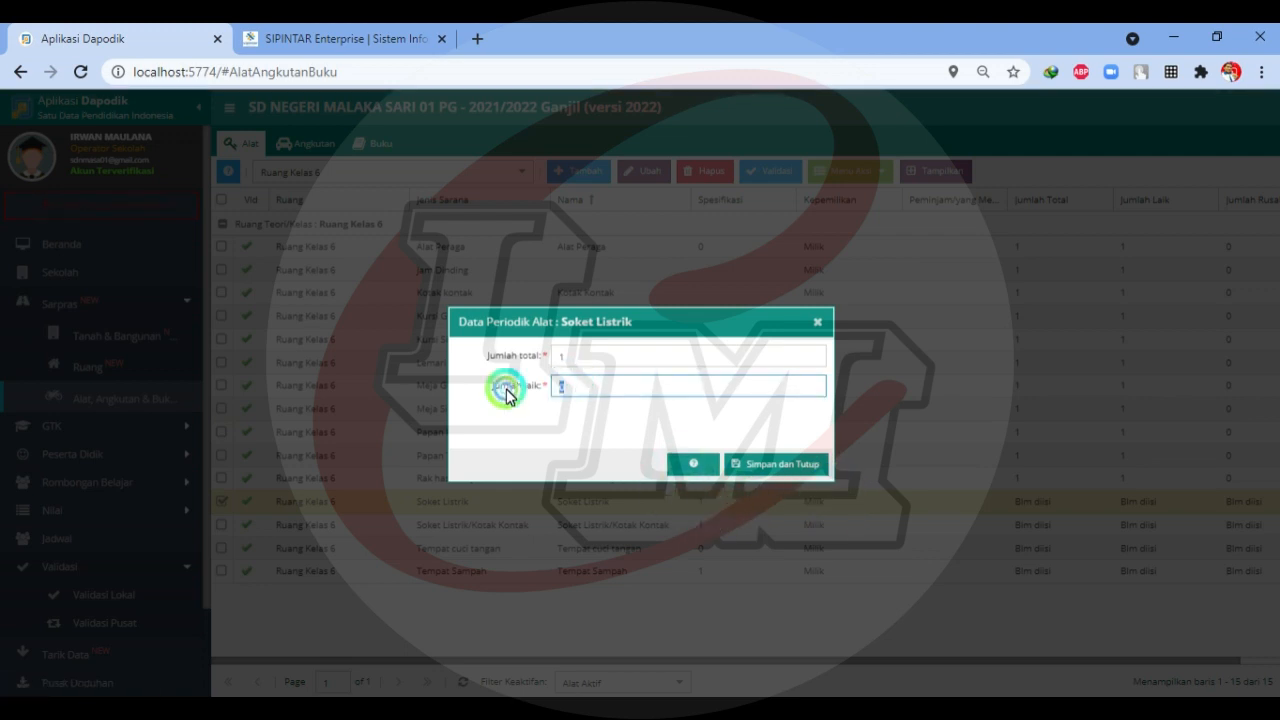
left_click(749, 465)
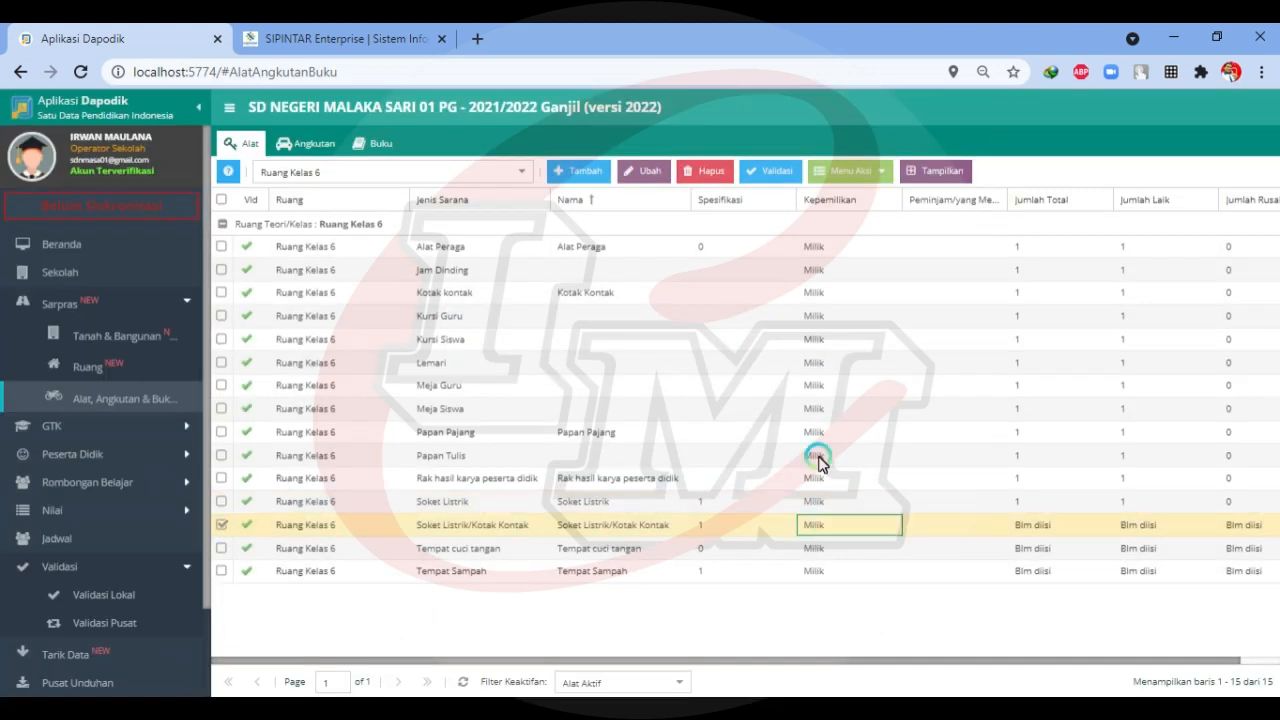
- Set Jumlah total and Jumlah laik to 1 in the 2021/2022 periodic data of Soket Listrik/Kotak Kontak and save it
left_click(849, 171)
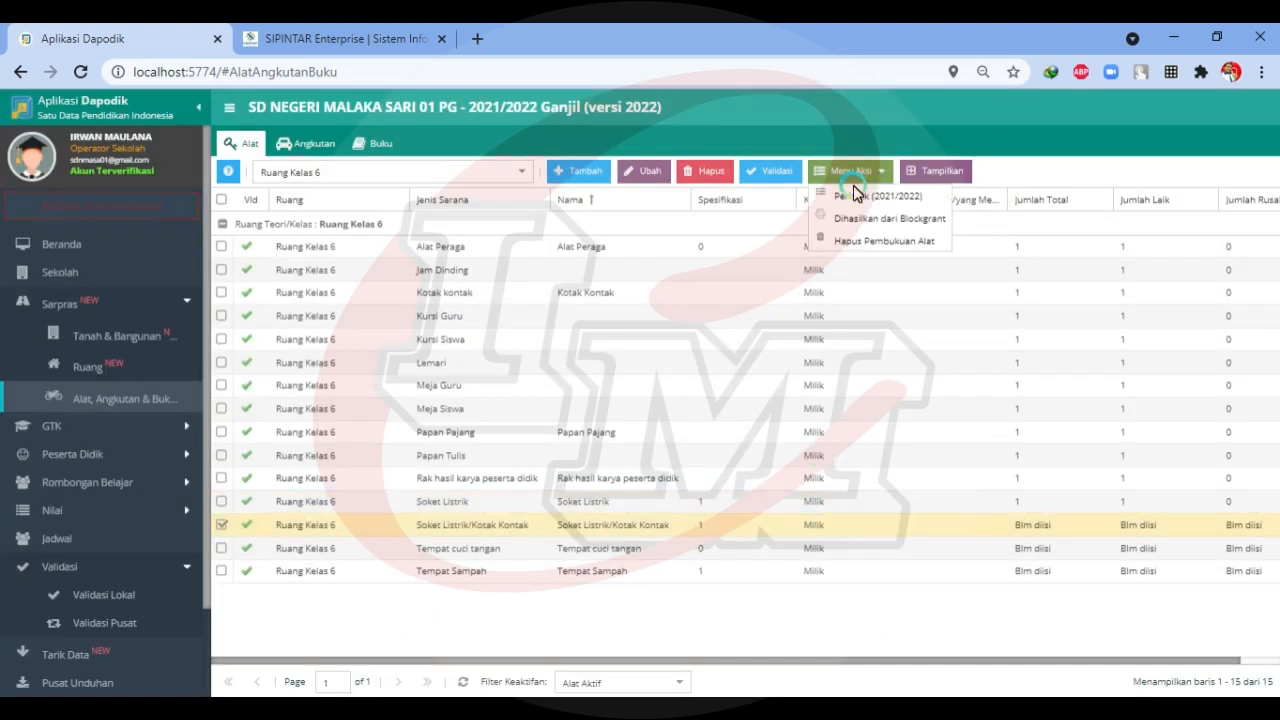
left_click(853, 199)
left_click(565, 386)
left_click(777, 463)
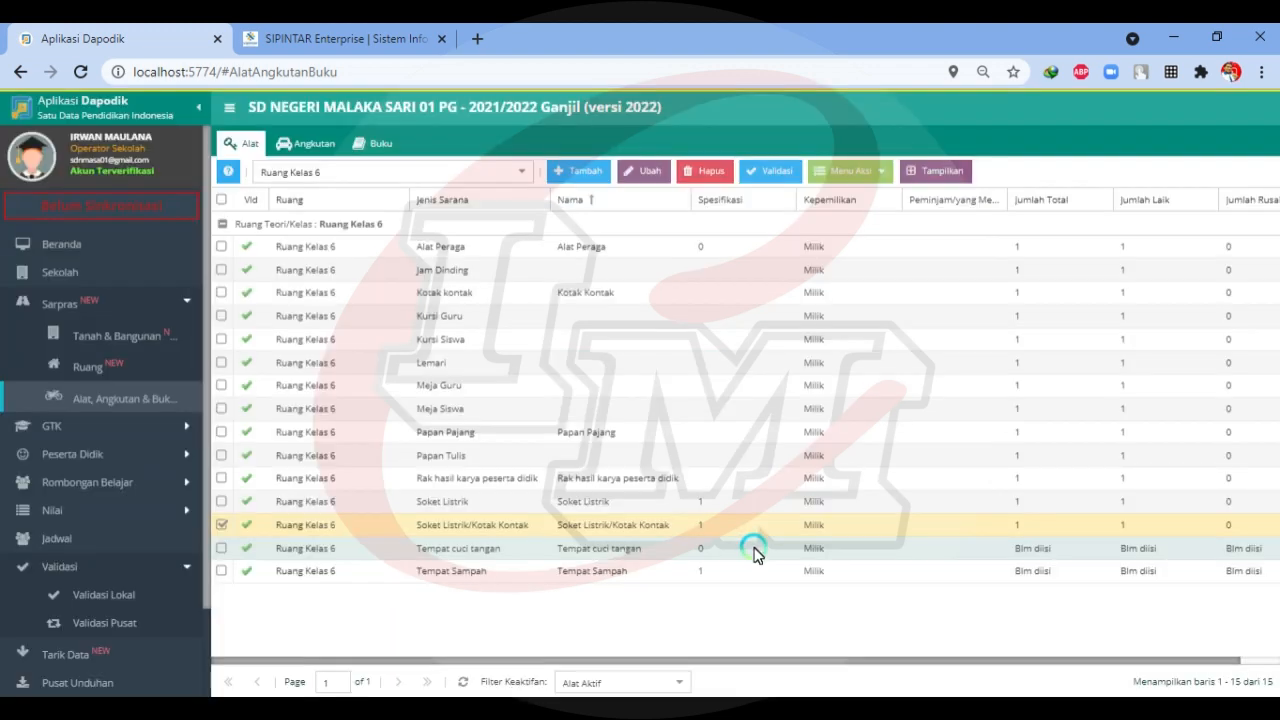
- Set Jumlah total and Jumlah laik to 1 in the 2021/2022 periodic data of Tempat cuci tangan and save it
left_click(756, 549)
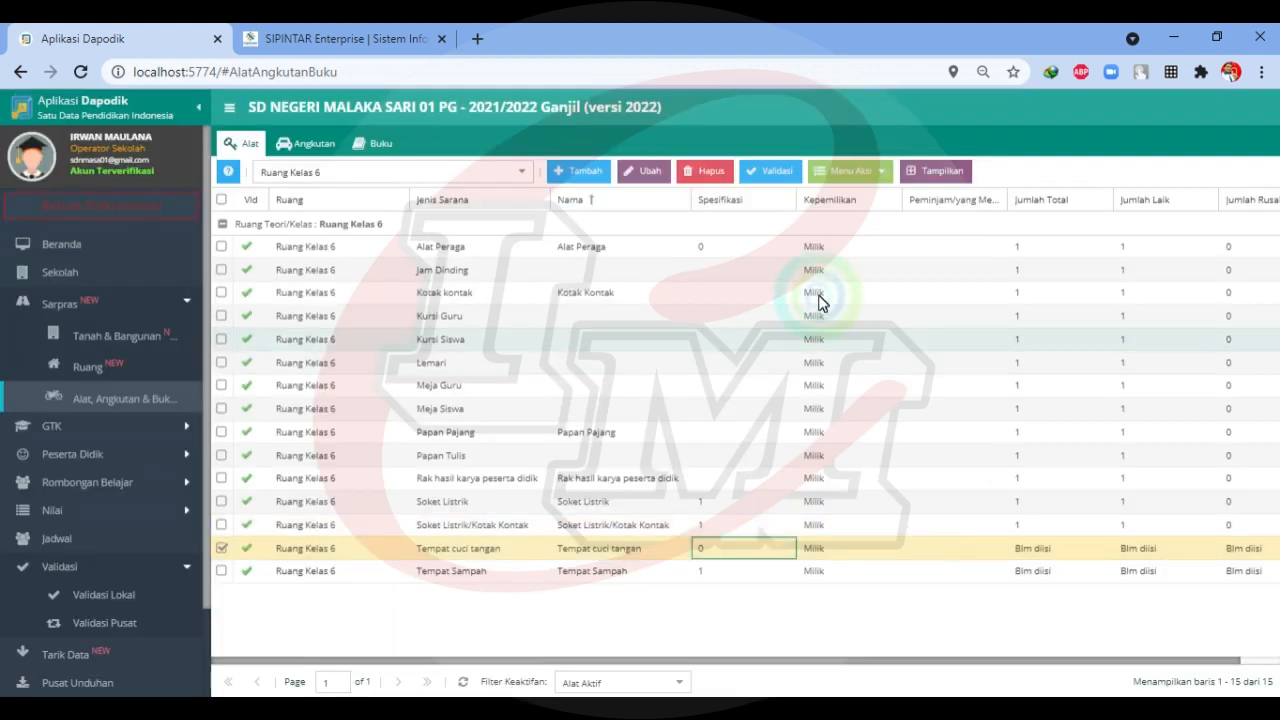
left_click(869, 167)
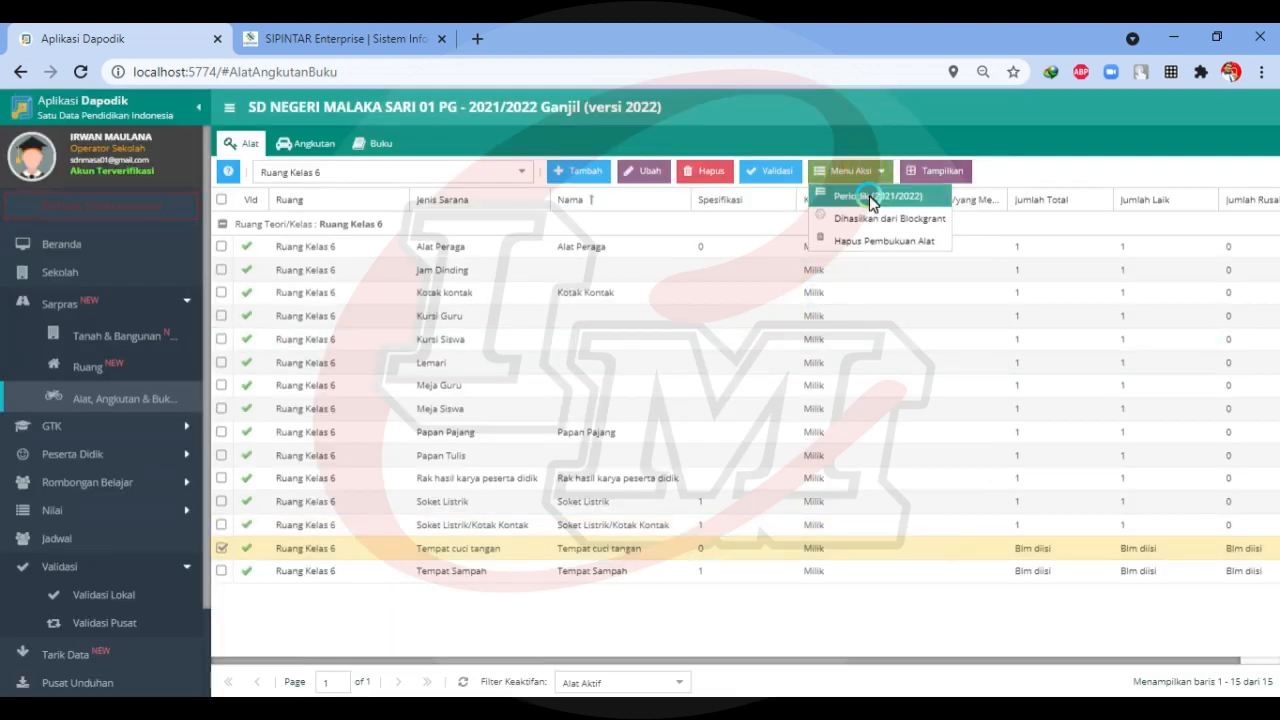
left_click(868, 196)
left_click(580, 358)
type("1")
left_click(574, 391)
type("1")
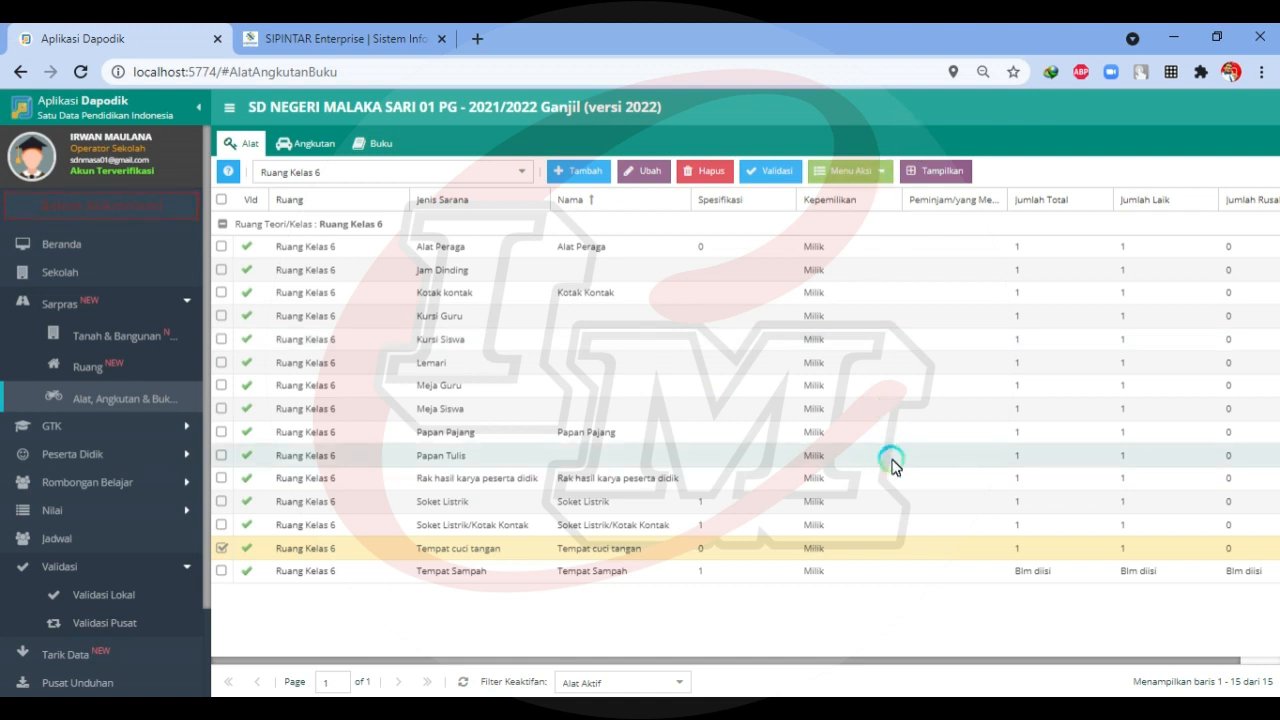
- Set Jumlah total and Jumlah laik to 1 in the 2021/2022 periodic data of Tempat Sampah and save it
left_click(857, 572)
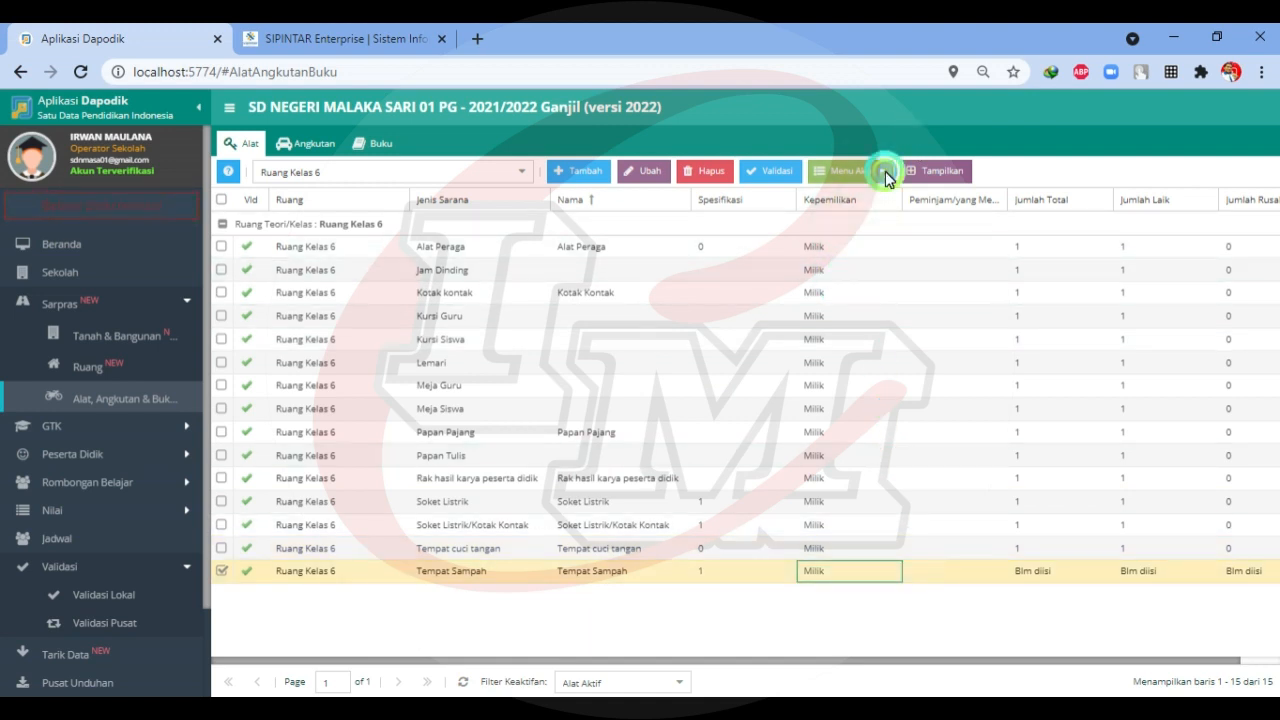
left_click(848, 171)
left_click(857, 199)
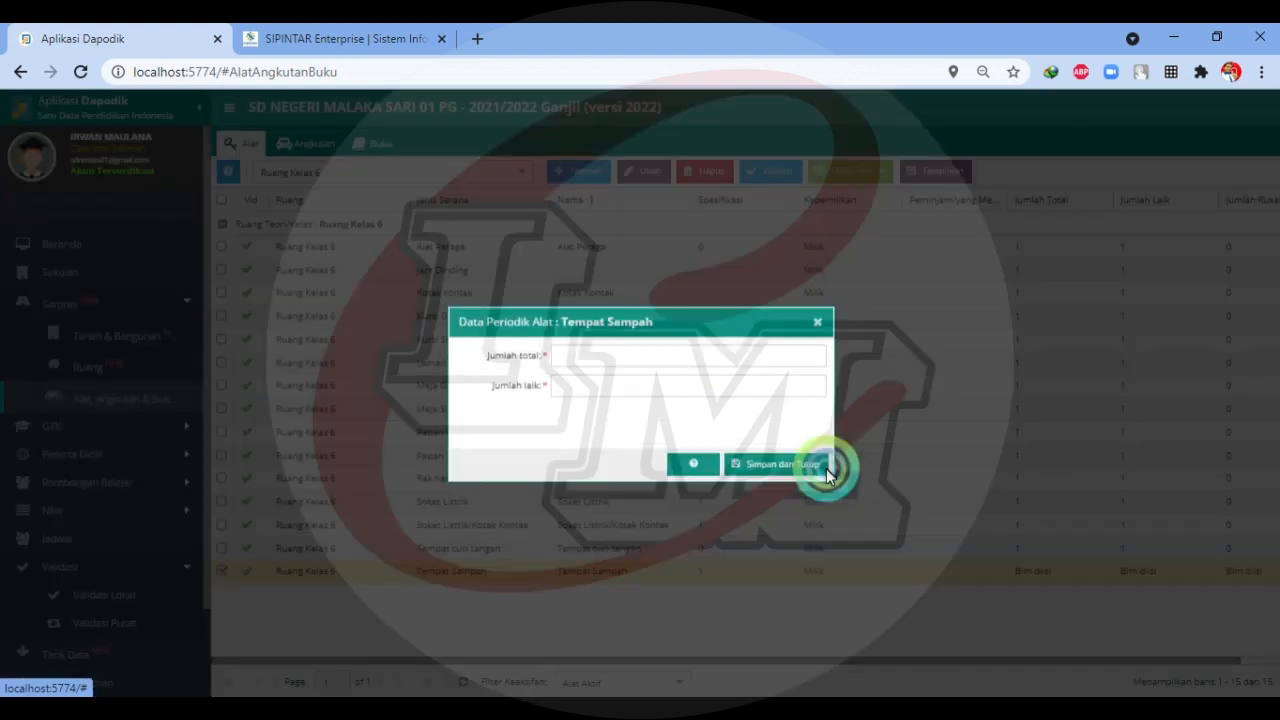
left_click(590, 388)
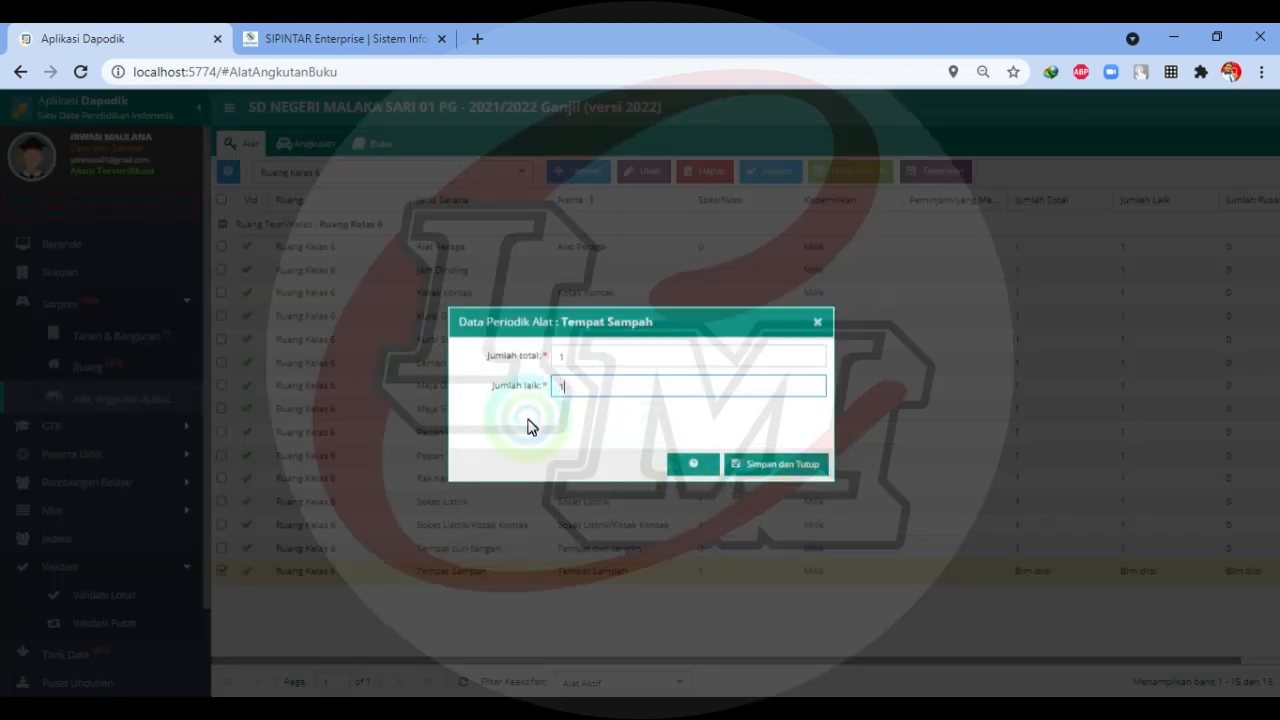
left_click(766, 464)
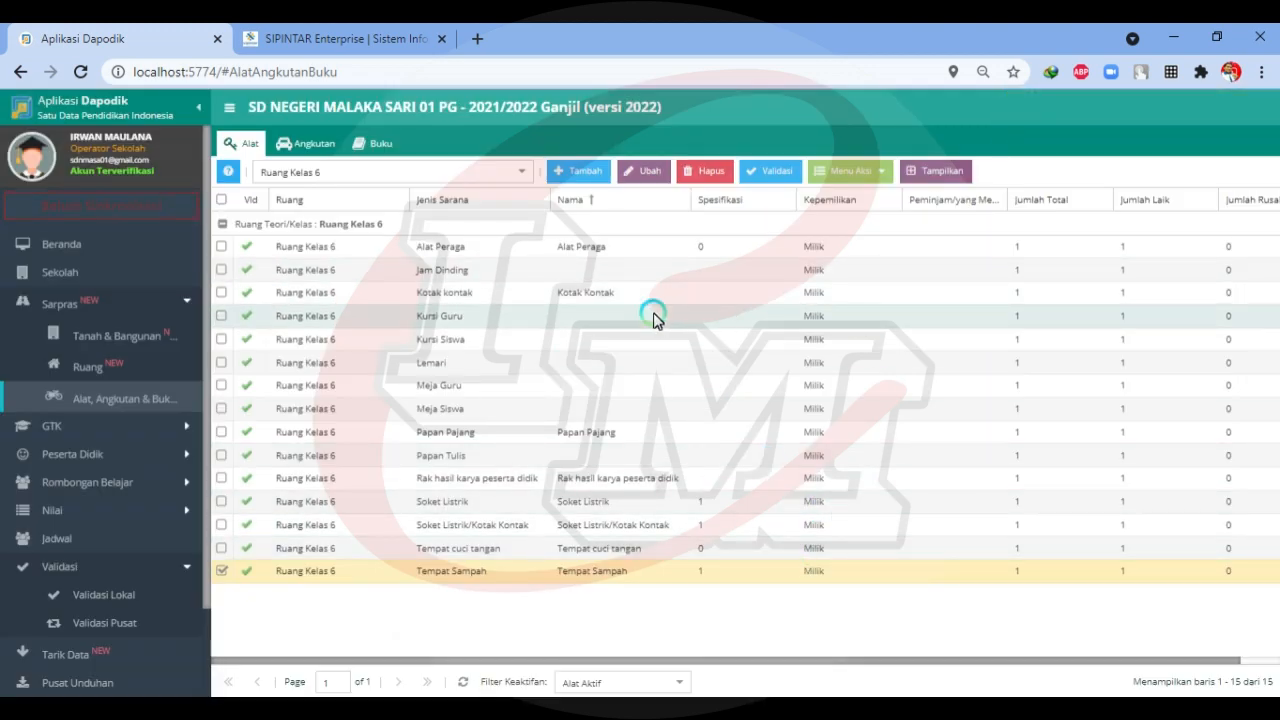
- Refresh the local validation results and check the number of invalid Sarpras entries and which room they concern
left_click(115, 597)
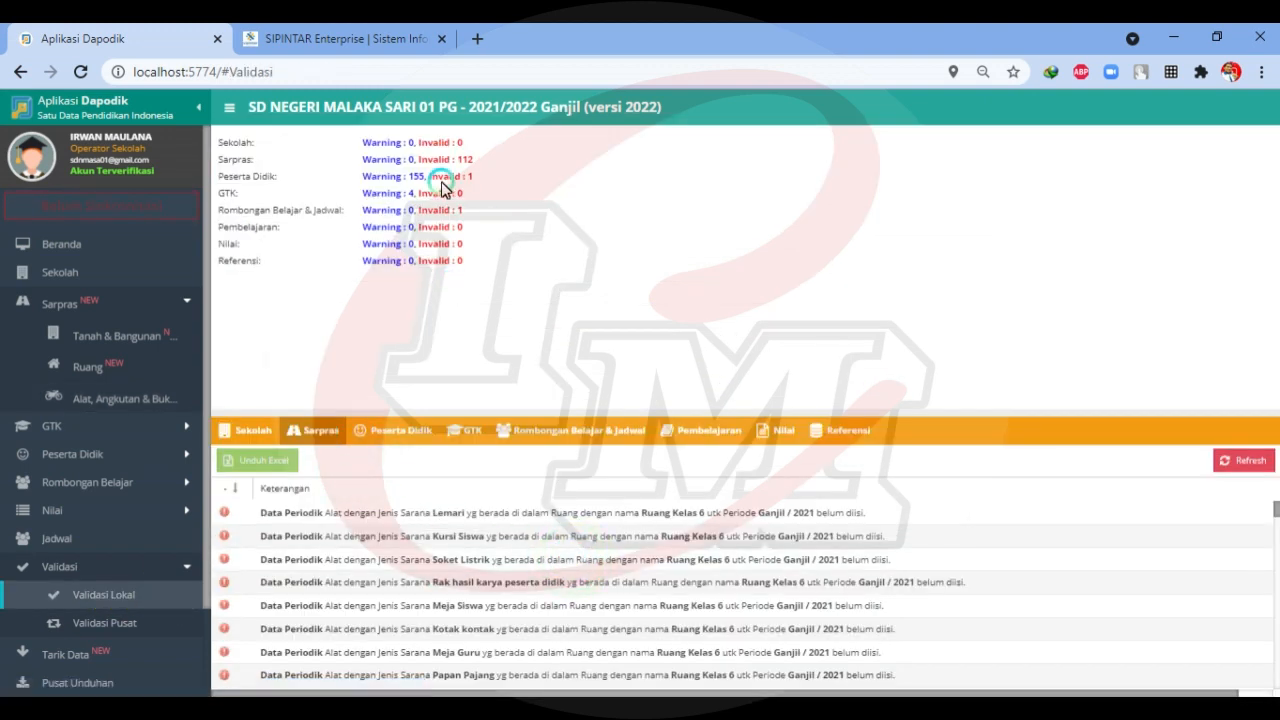
double_click(463, 159)
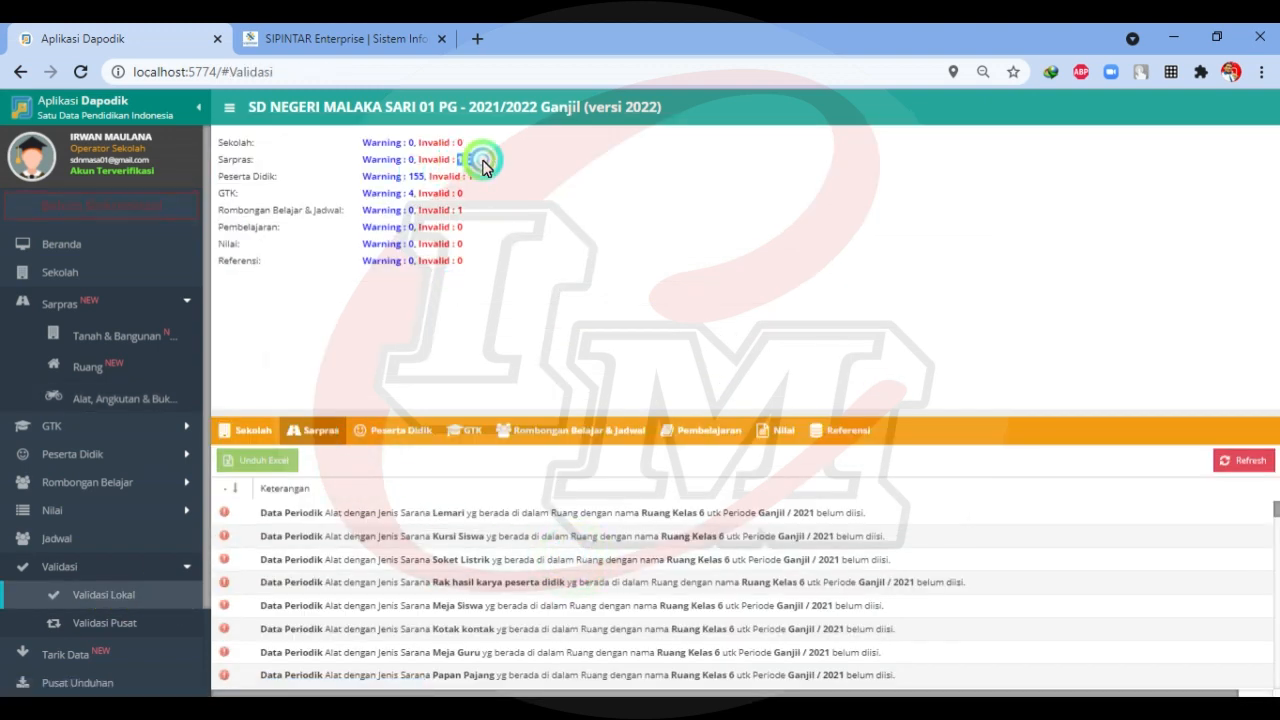
left_click(1240, 462)
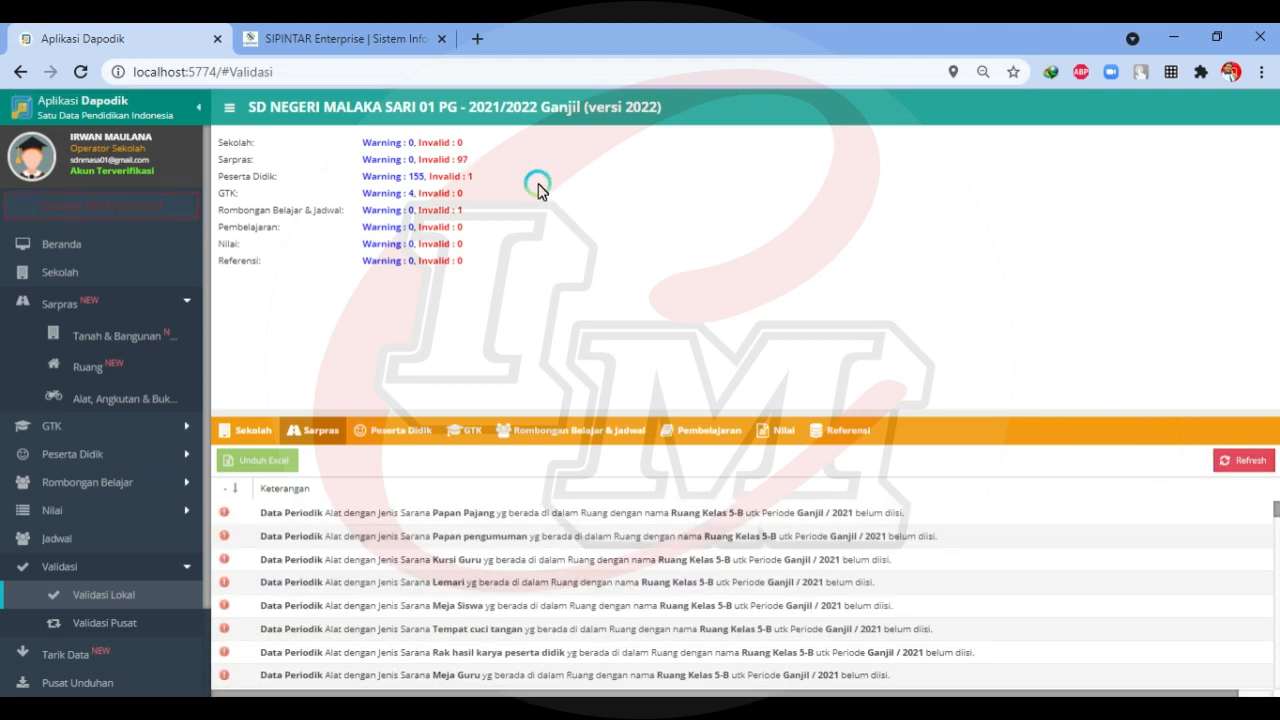
double_click(460, 159)
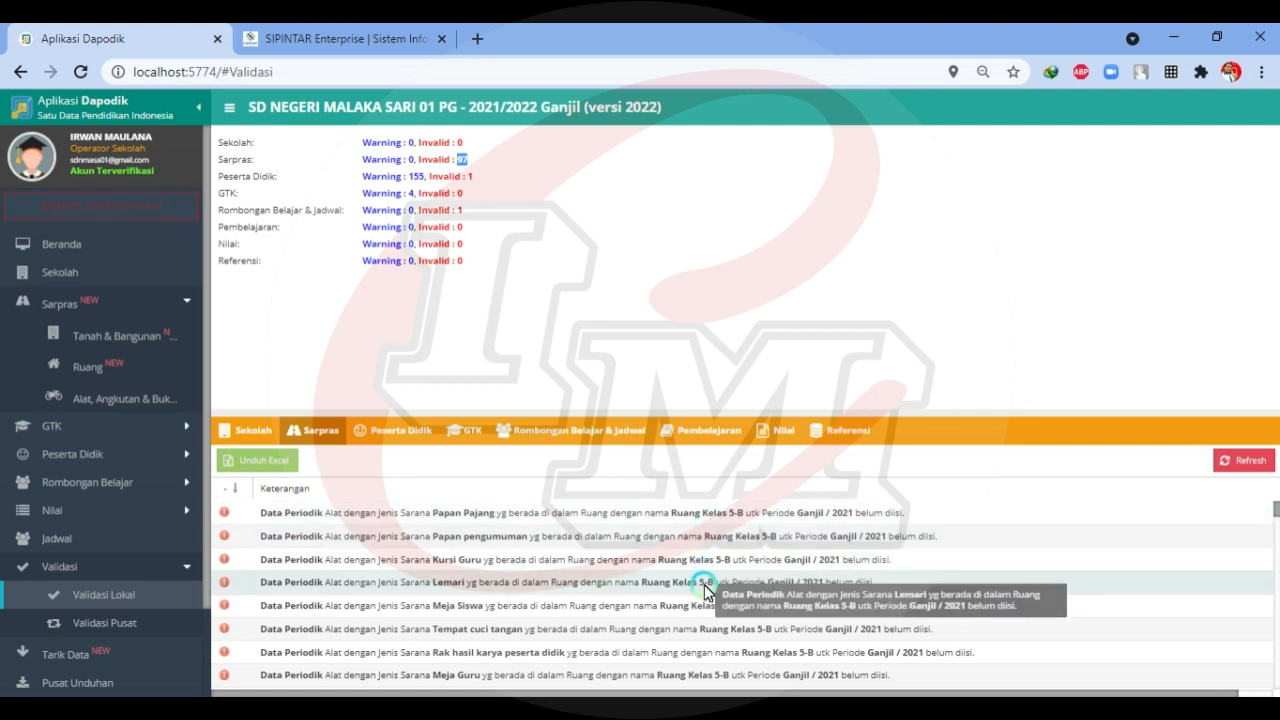
left_click(590, 255)
left_click(596, 241)
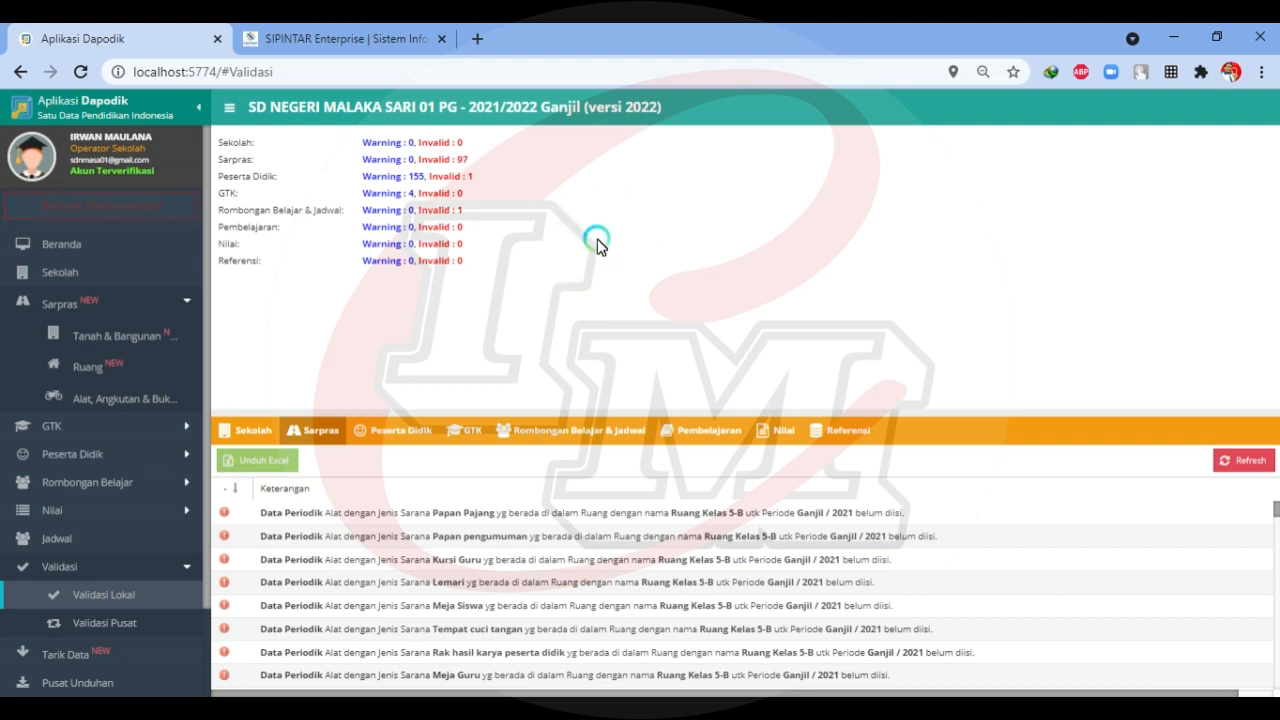
- Return to the Ruang Kelas 6 tool list, view the actions available for a tool and collapse the Sarpras section
left_click(158, 388)
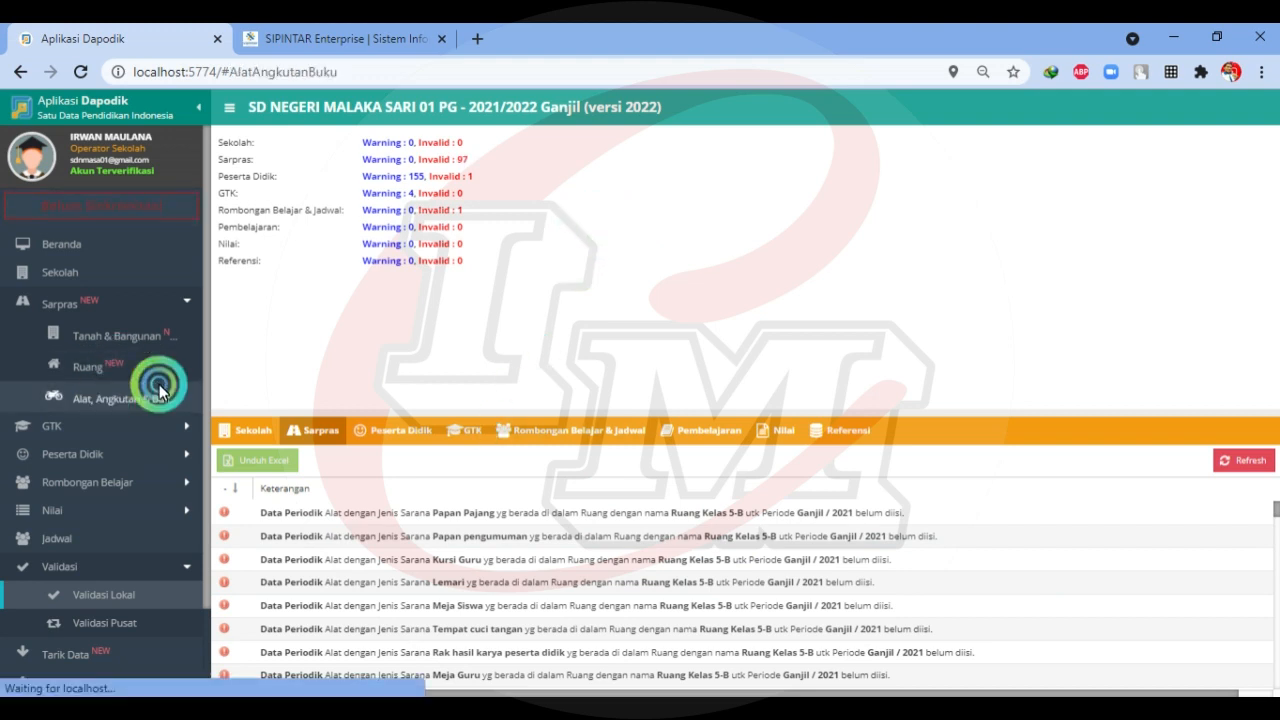
left_click(652, 192)
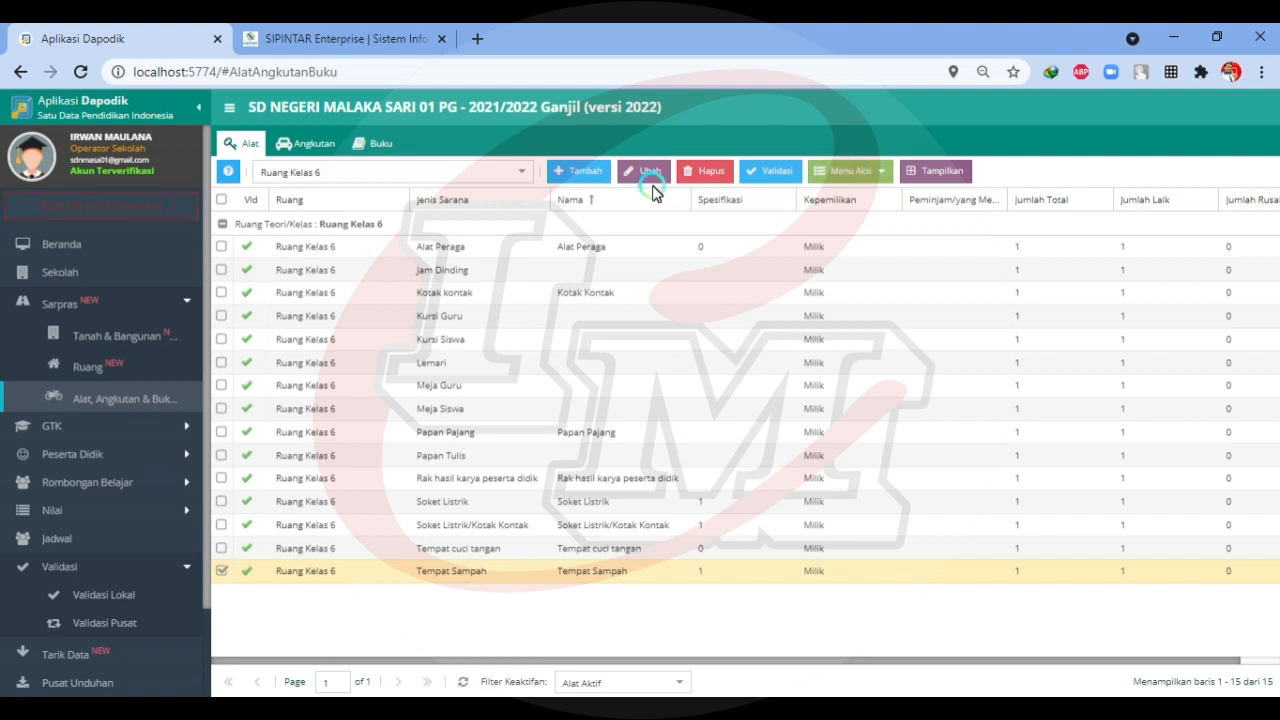
left_click(848, 178)
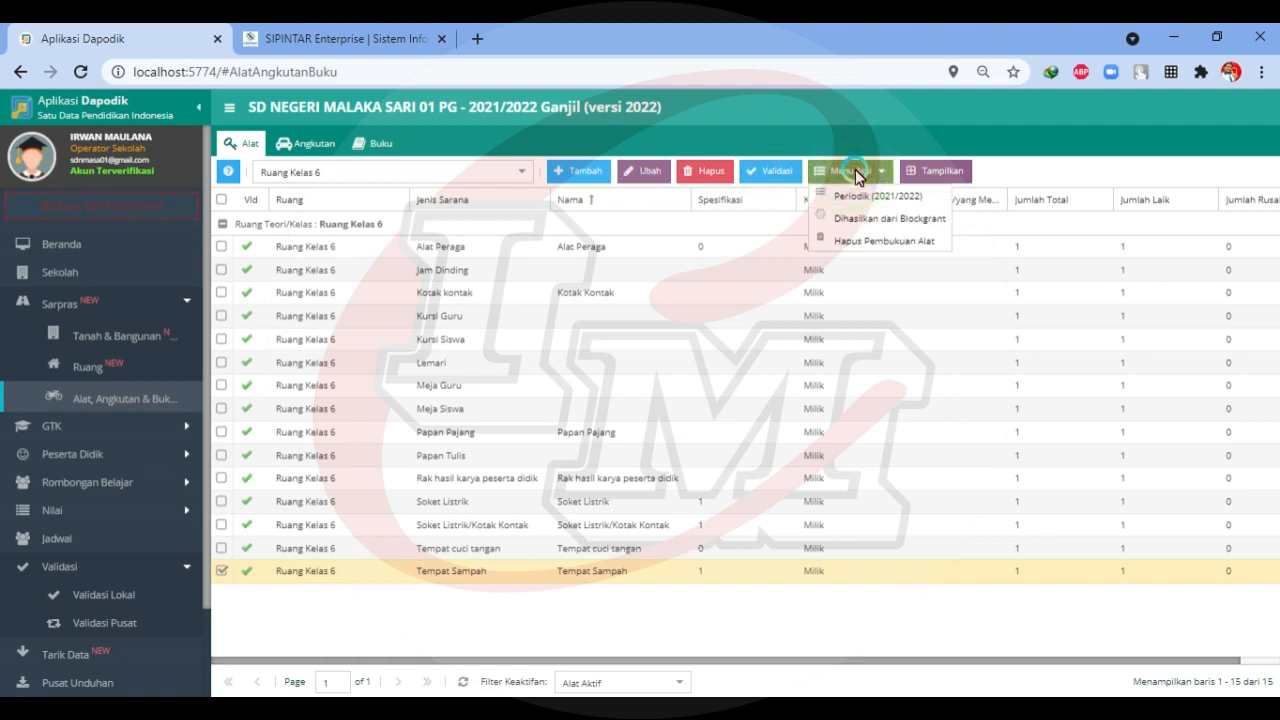
left_click(846, 117)
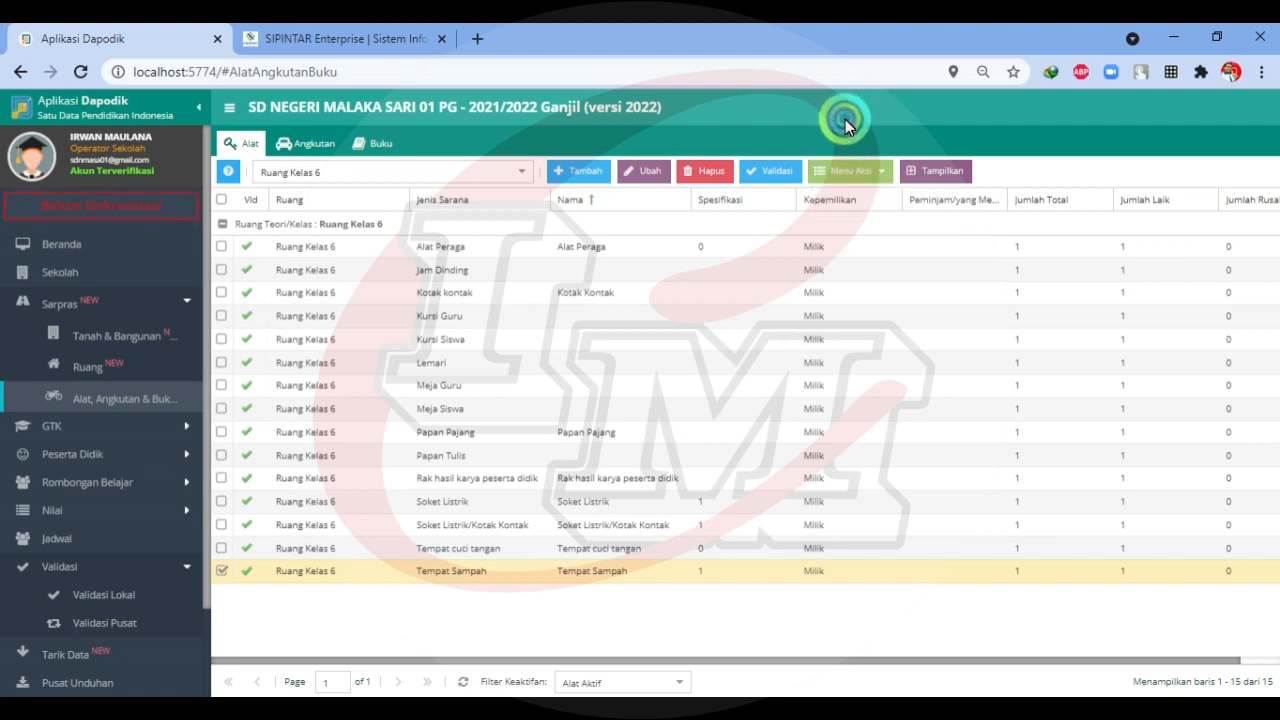
left_click(140, 300)
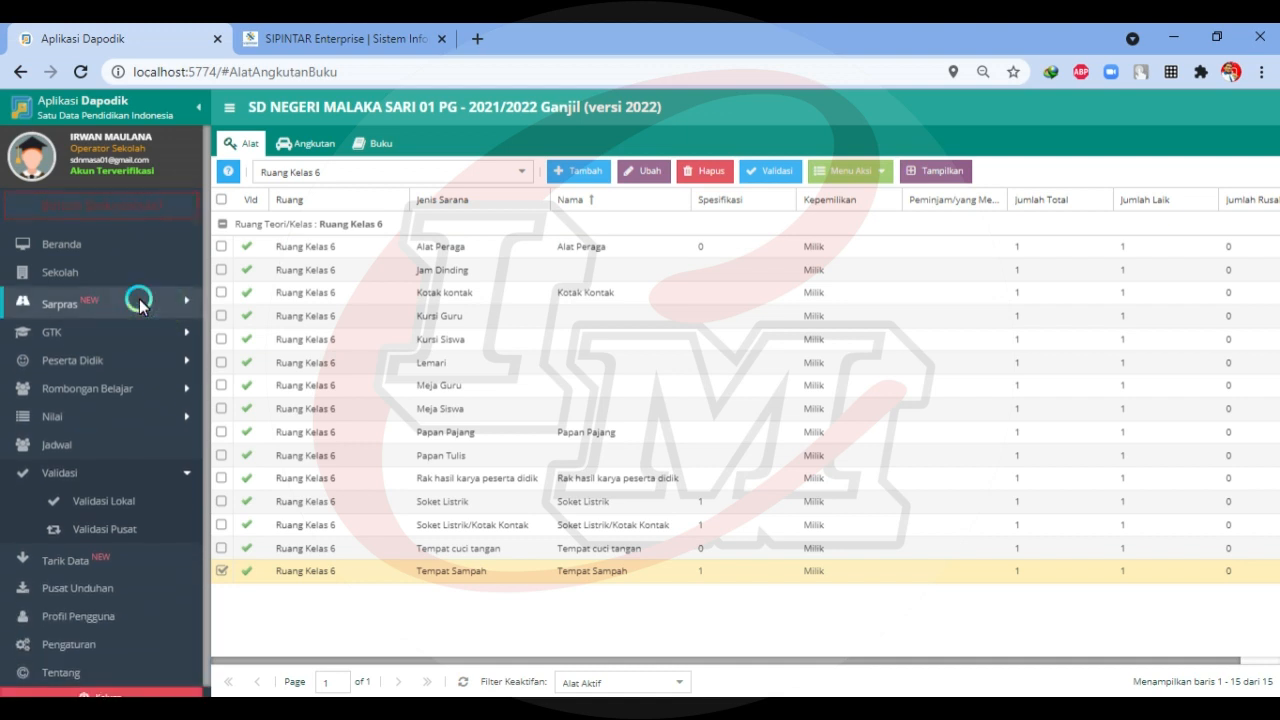